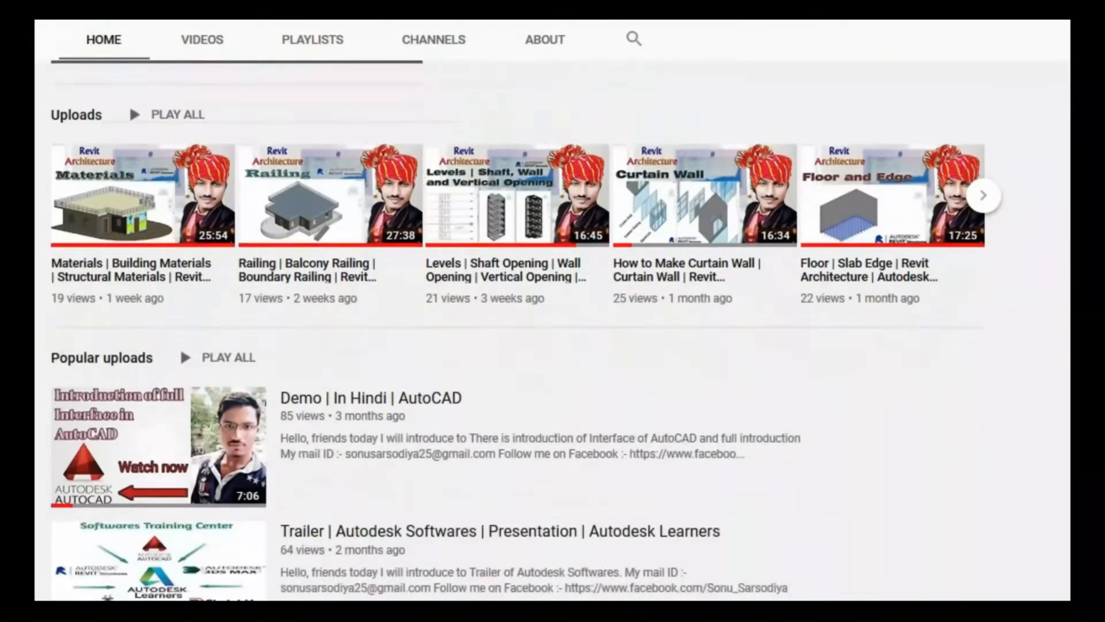
scroll(553, 328, "down", 5)
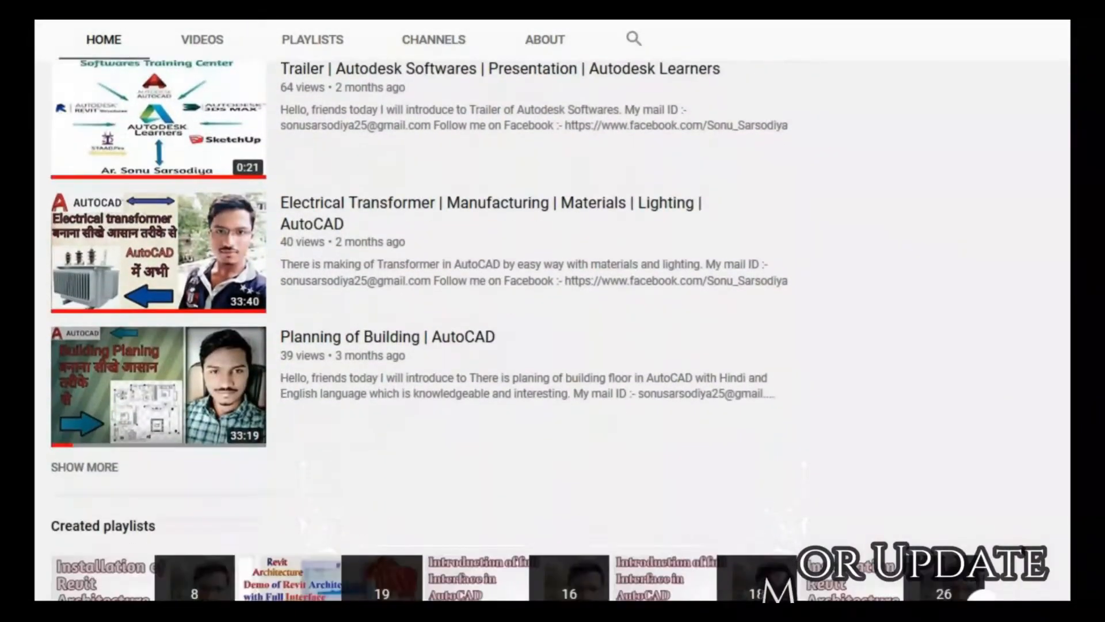
scroll(553, 328, "up", 3)
scroll(553, 329, "up", 10)
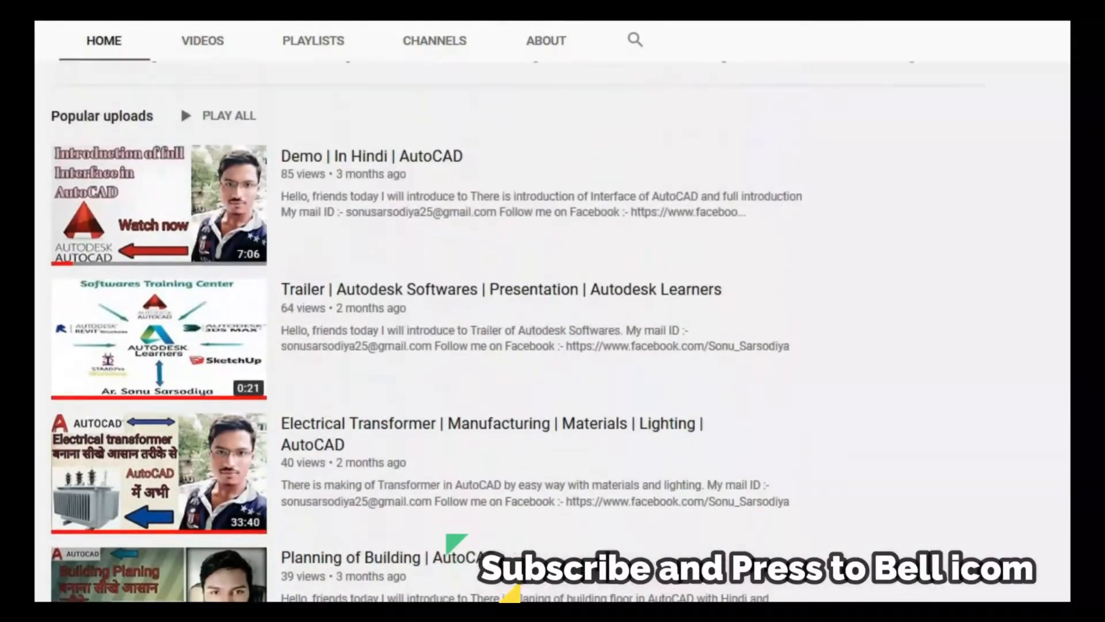
scroll(553, 328, "up", 7)
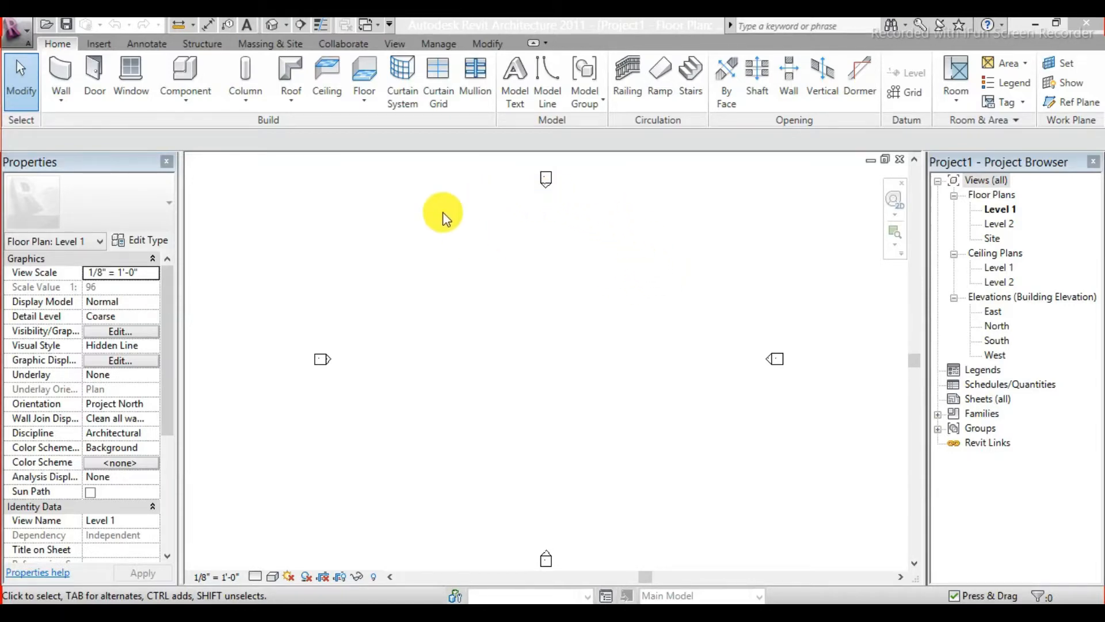
left_click(208, 46)
left_click(209, 46)
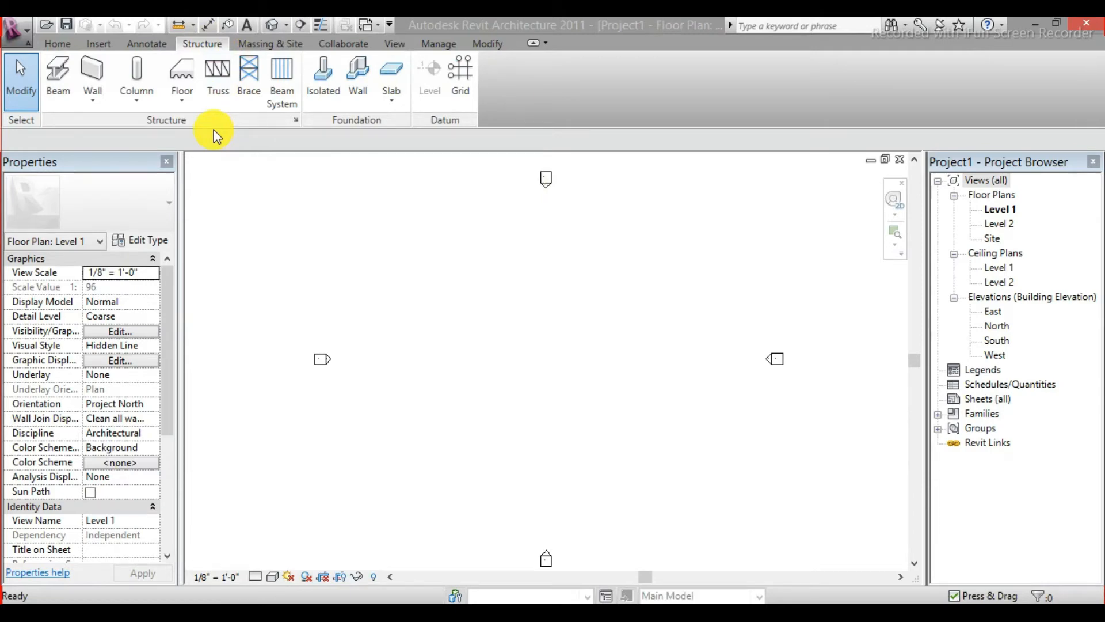
- Draw a rectangle of Generic - 8" walls, 40'-0" by 20'-0", between the elevation markers on the Level 1 plan
left_click(62, 41)
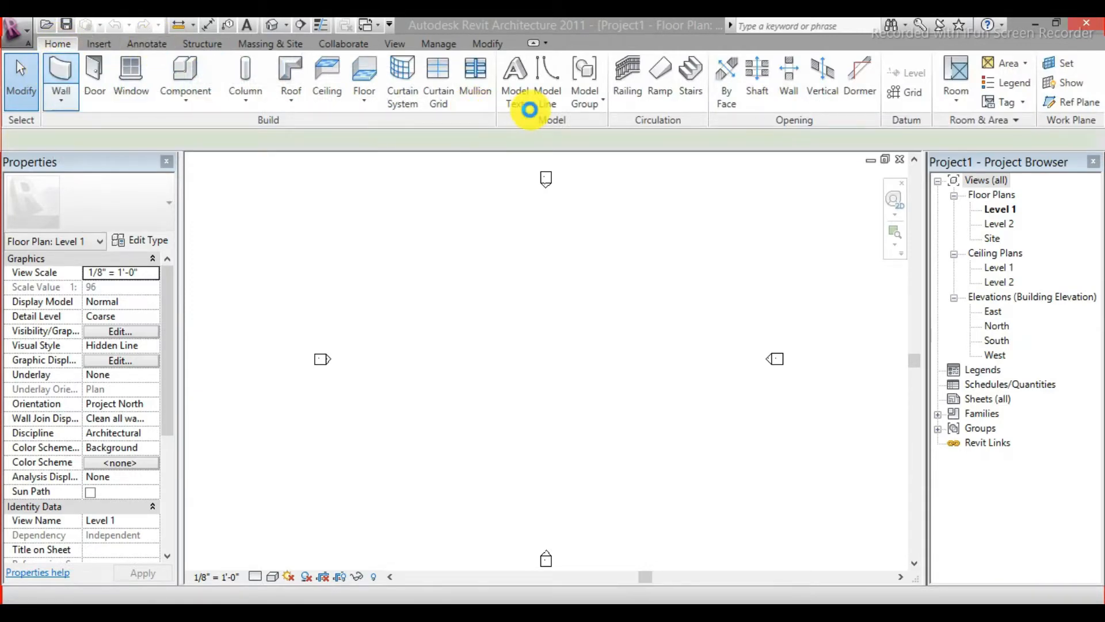
key("w")
key("a")
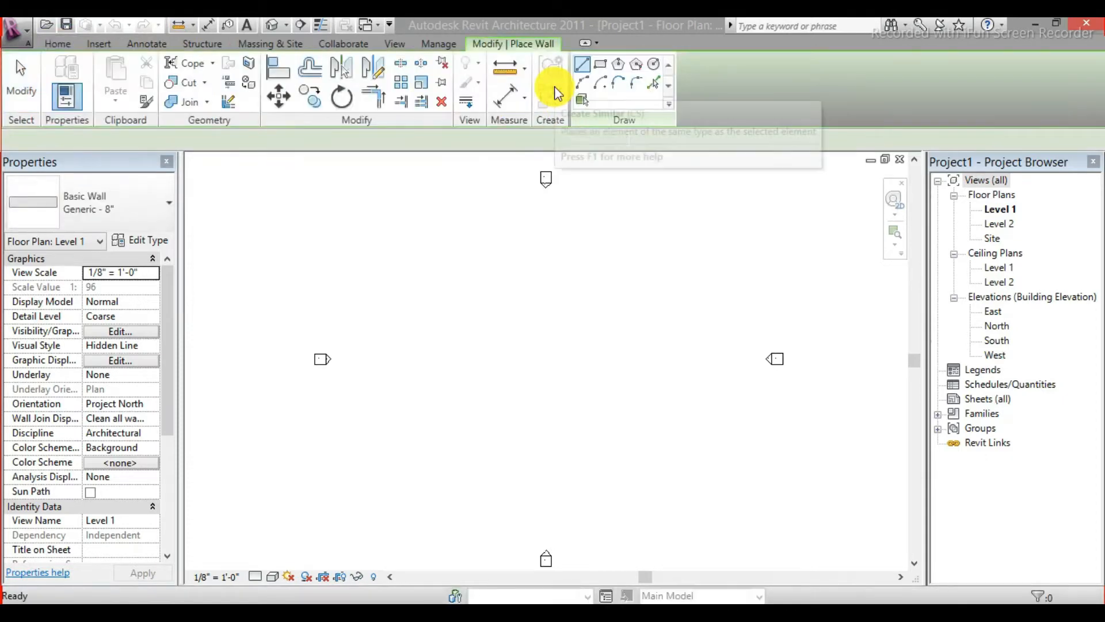
left_click(603, 66)
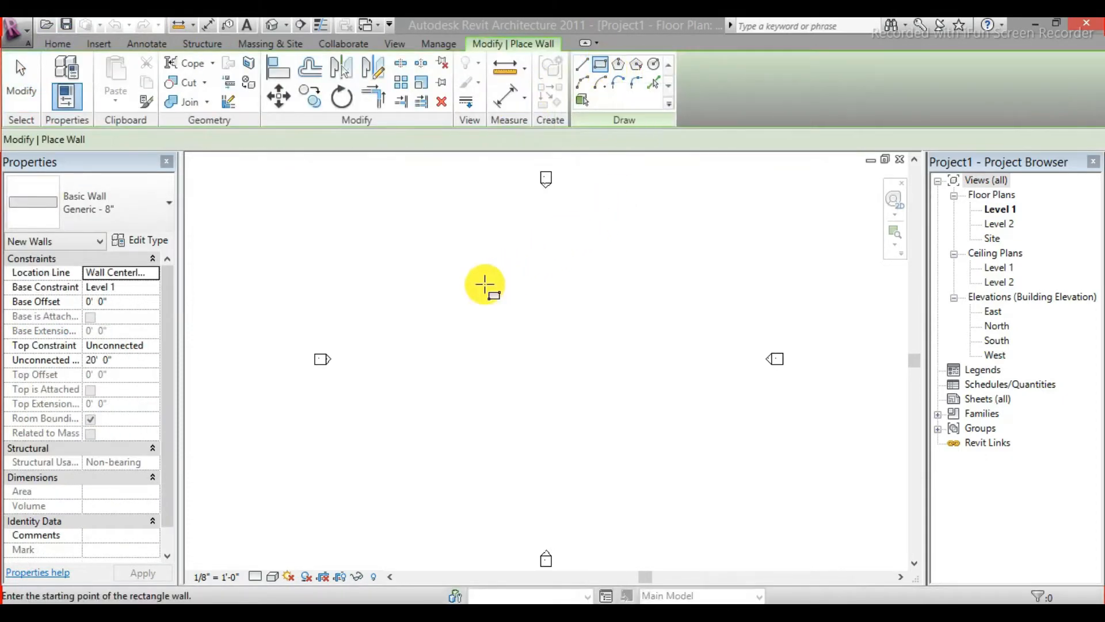
left_click(459, 284)
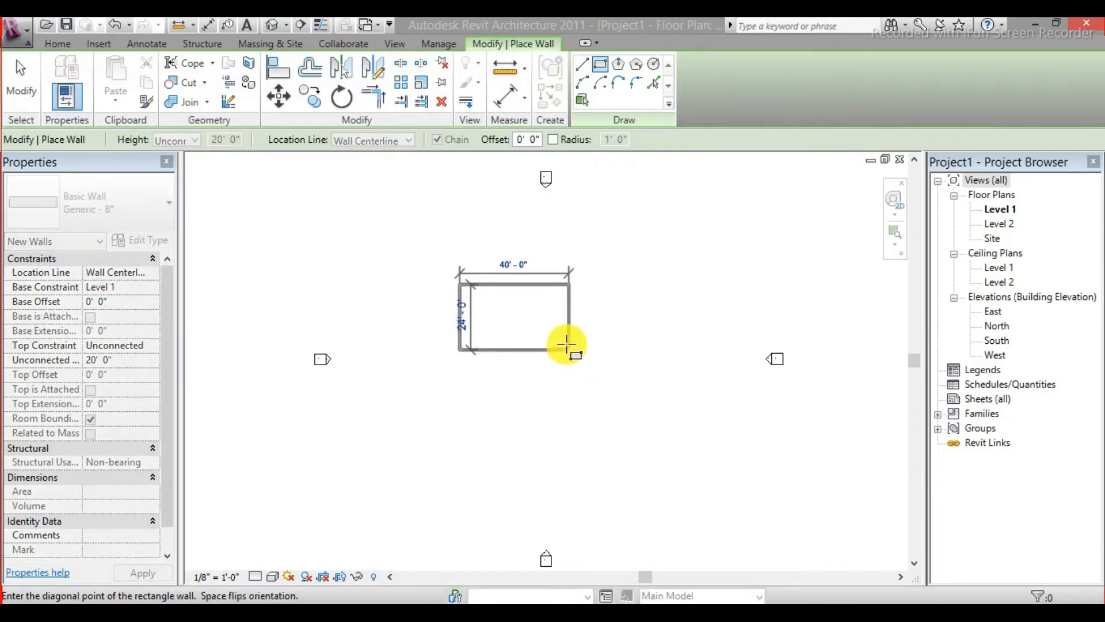
left_click(568, 341)
scroll(485, 304, "up", 2)
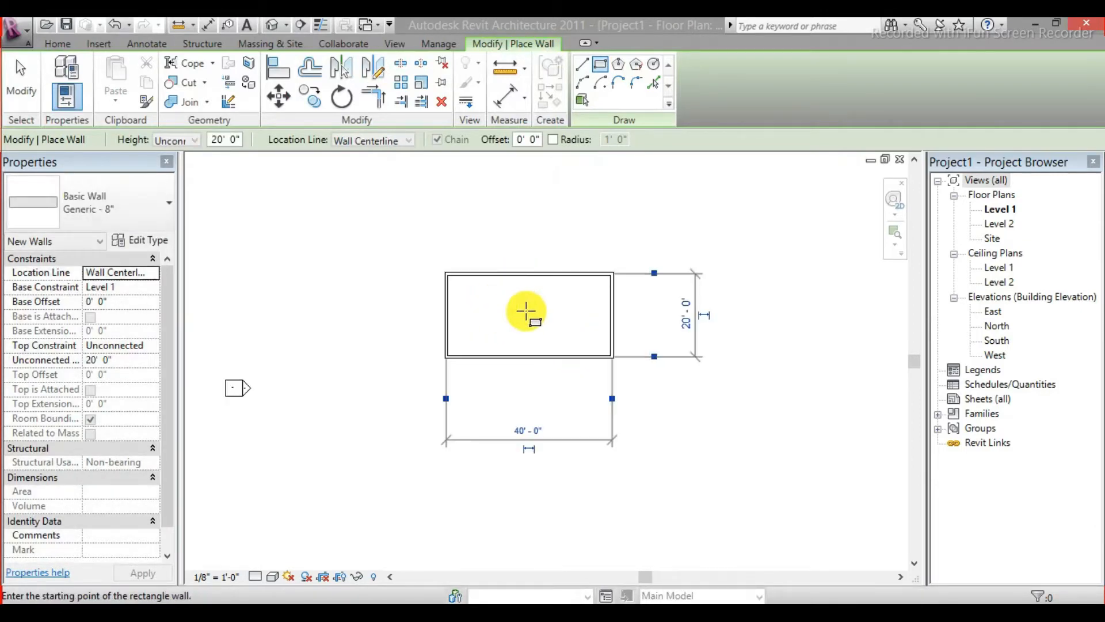
scroll(525, 311, "up", 1)
middle_click_drag(563, 309, 511, 321)
scroll(507, 317, "up", 1)
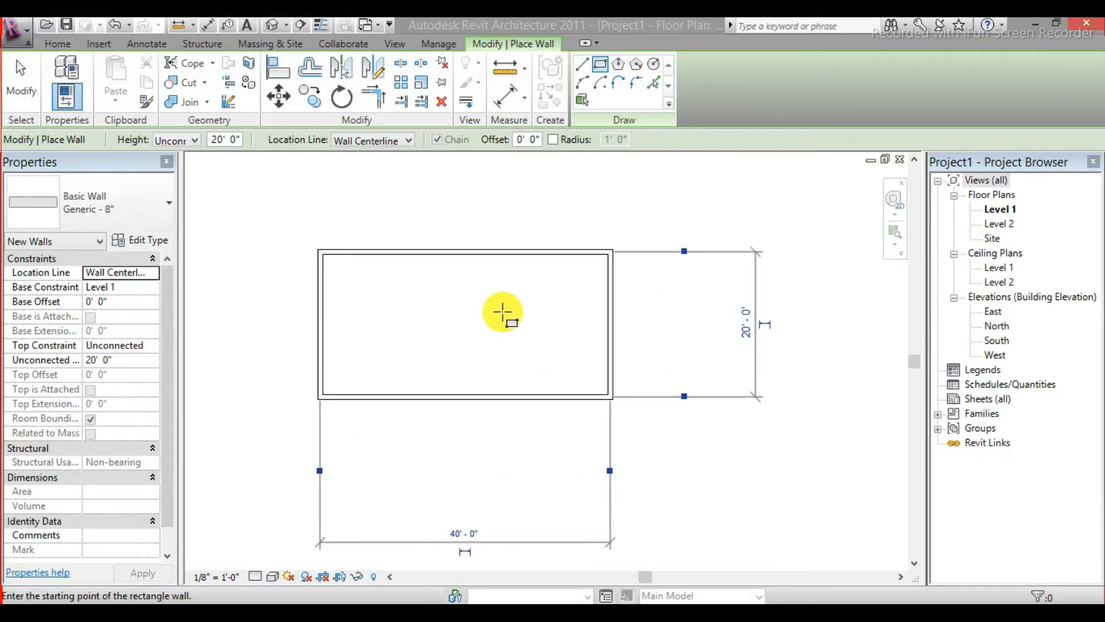
scroll(502, 312, "down", 2)
scroll(502, 310, "up", 1)
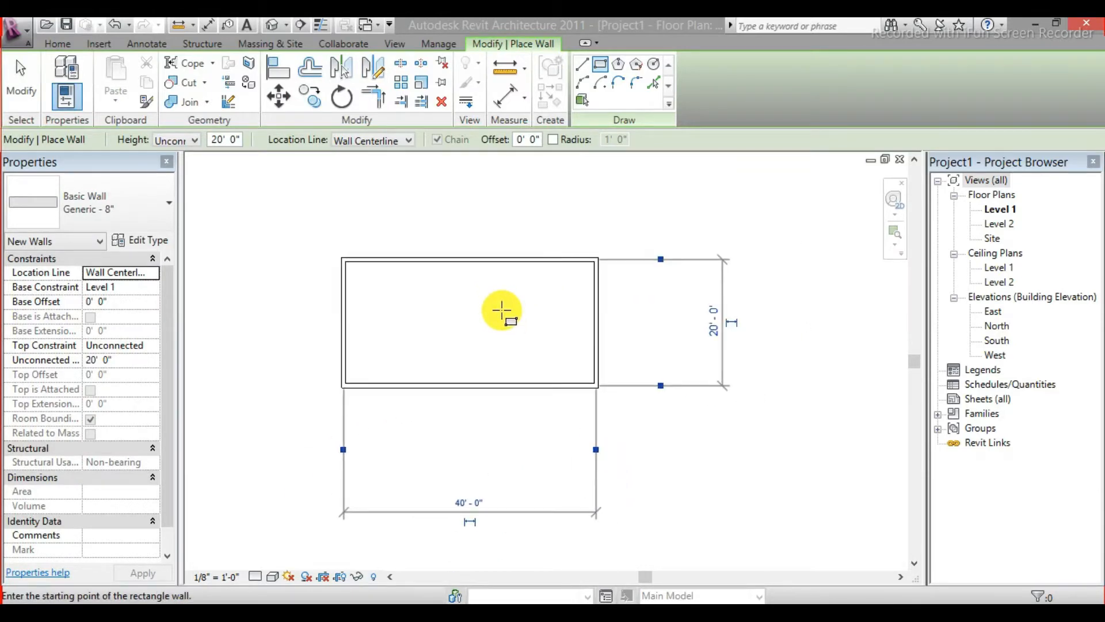
key("Escape")
middle_click_drag(482, 271, 506, 274)
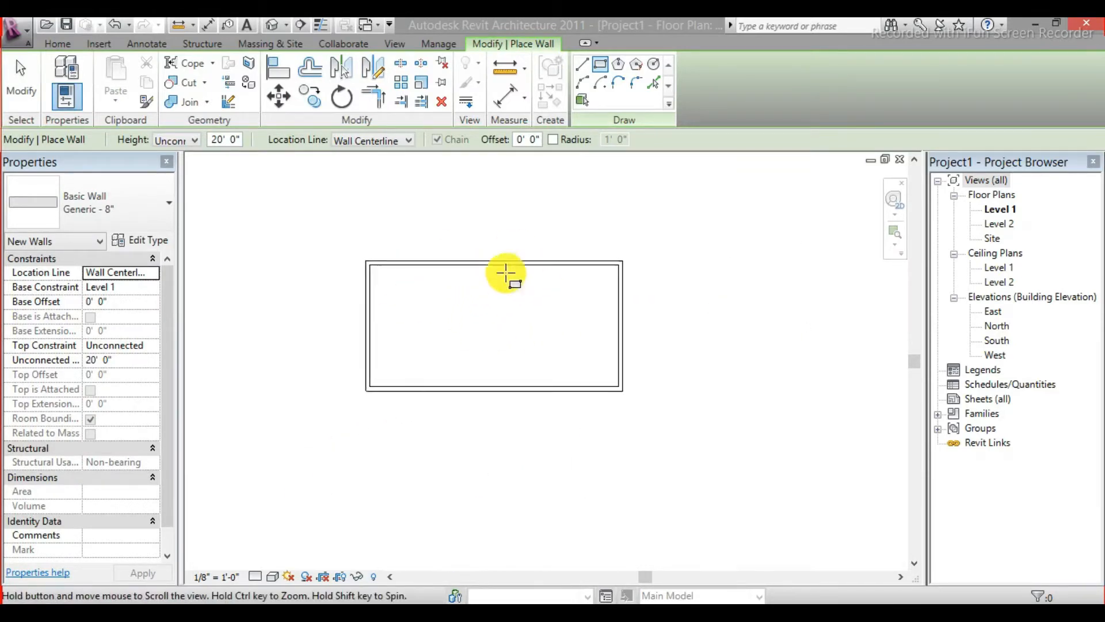
- Place a vertical W10X49 structural column up to Level 2 at the west wall's inner face, 5'-0" south of the north wall
left_click(190, 44)
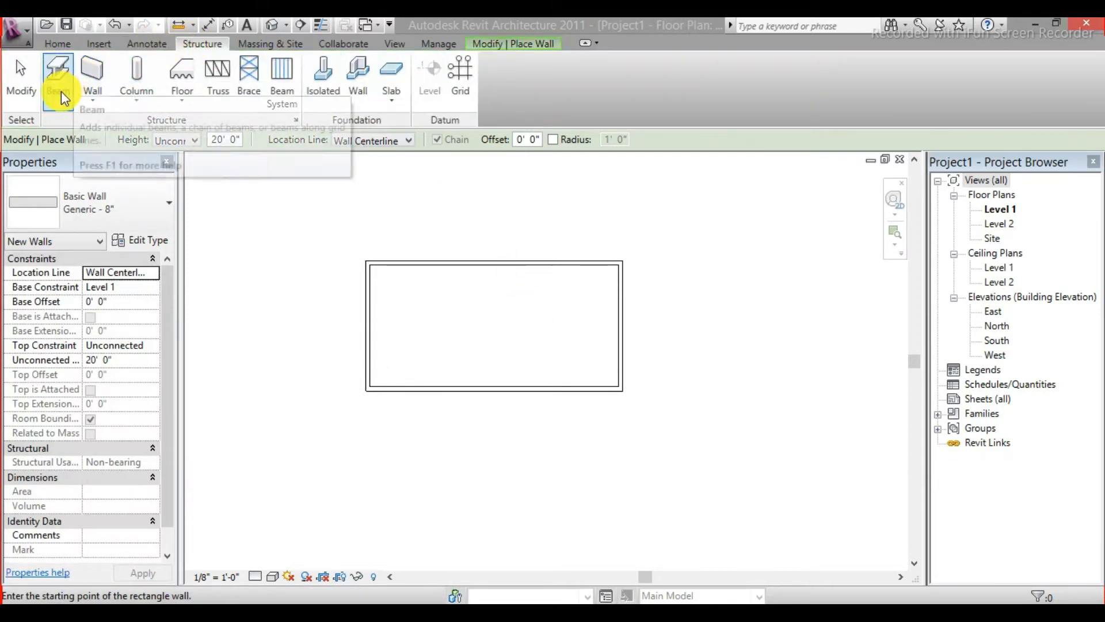
left_click(136, 99)
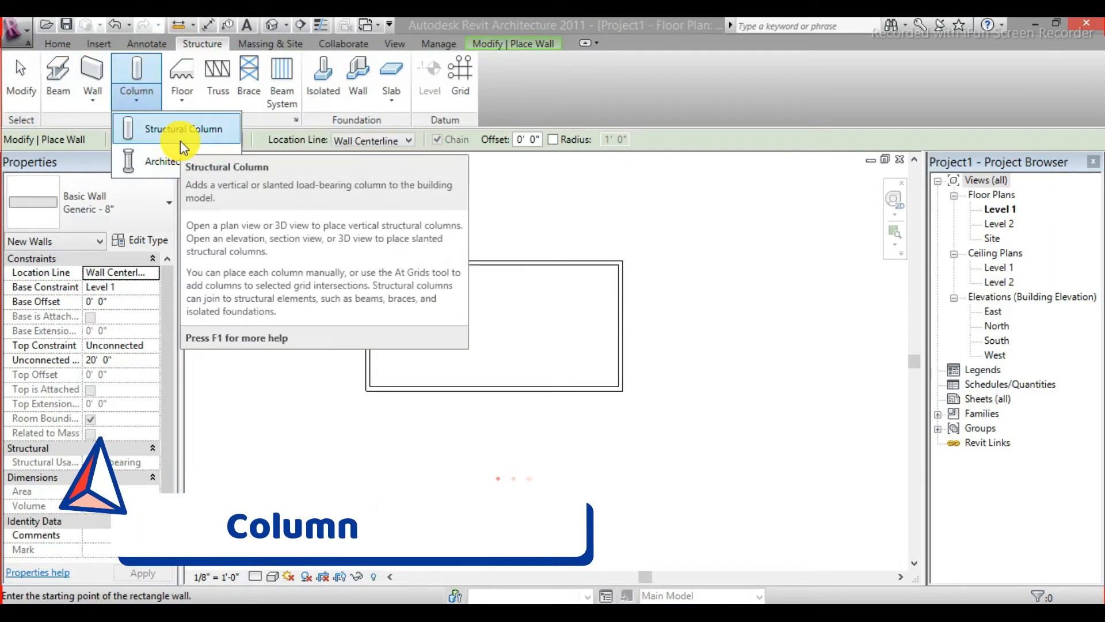
left_click(181, 136)
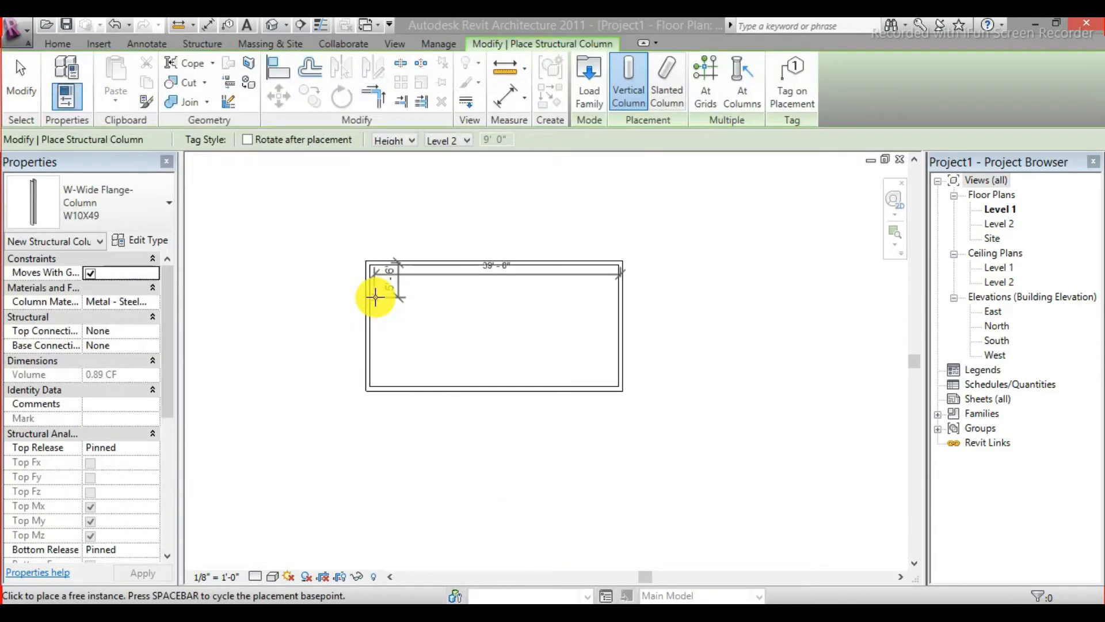
scroll(375, 297, "up", 3)
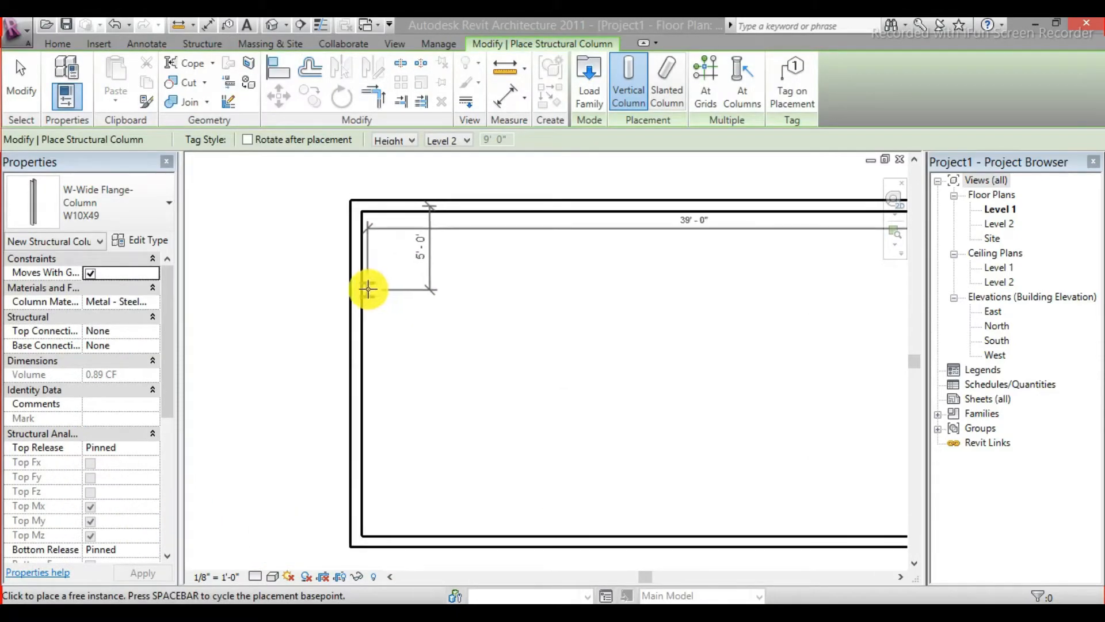
left_click(369, 289)
scroll(461, 273, "down", 3)
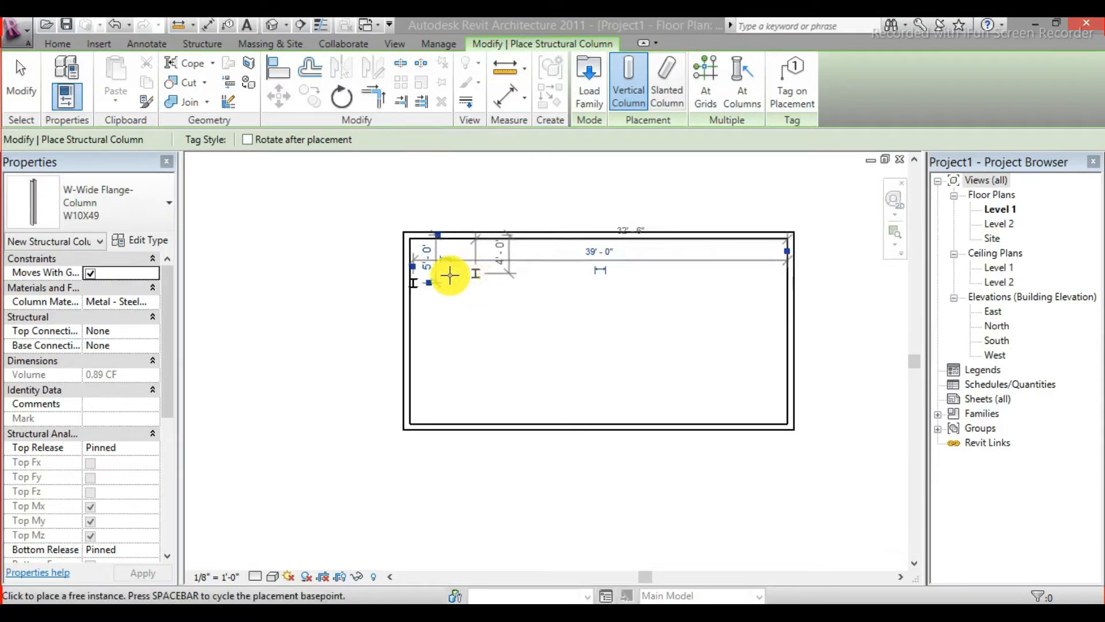
- Place a second W10X49 structural column near the east wall's inner face, 5'-0" south of the north wall
scroll(697, 262, "up", 3)
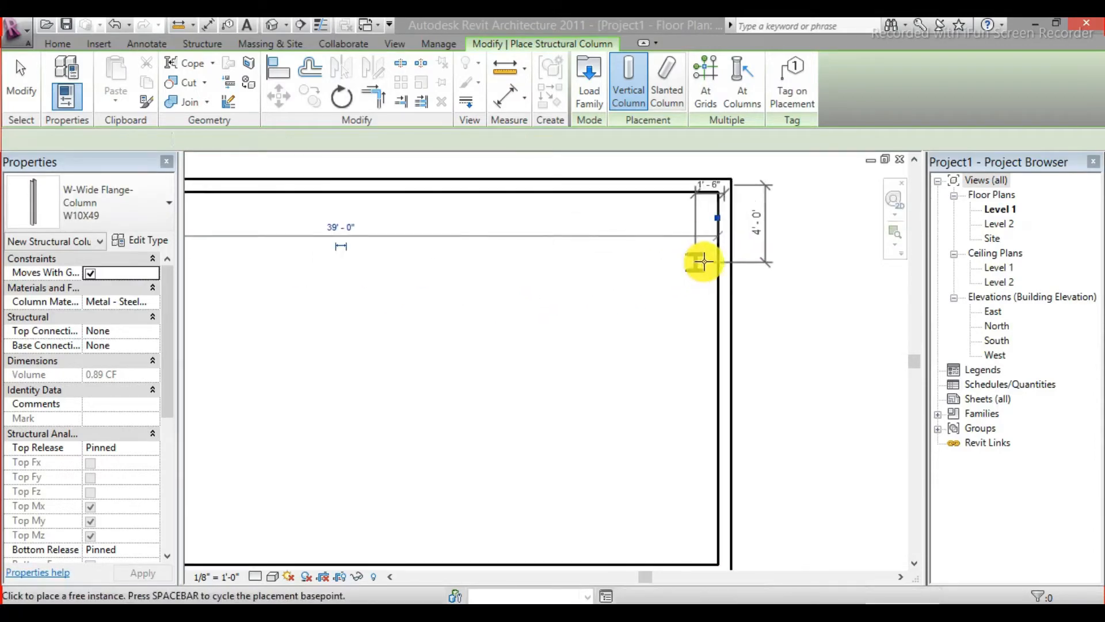
scroll(705, 259, "down", 3)
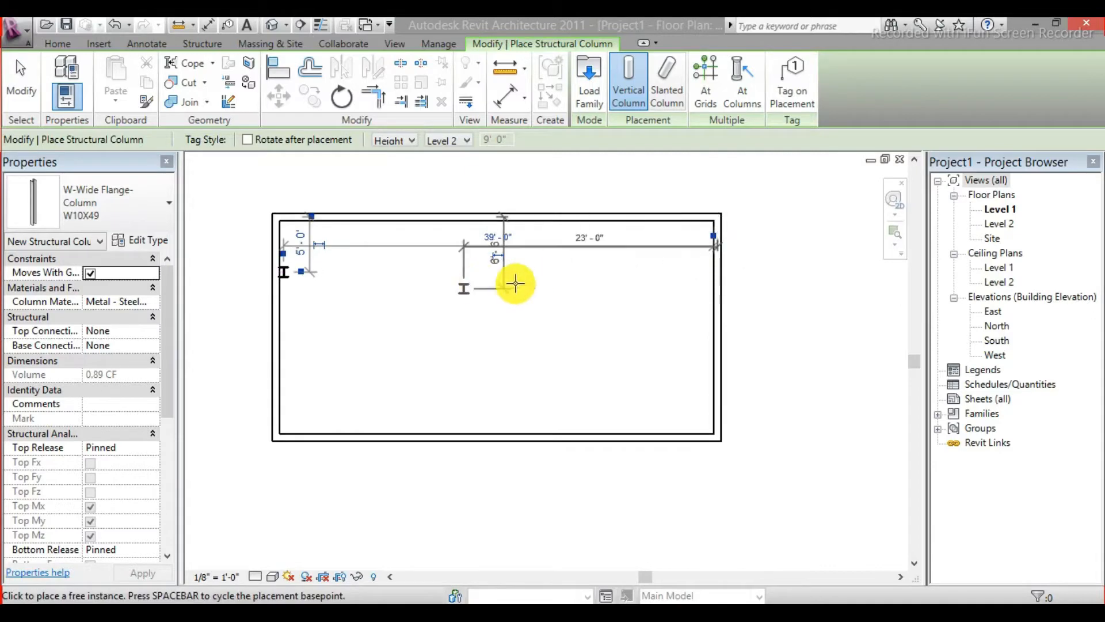
left_click(707, 273)
left_click(296, 254)
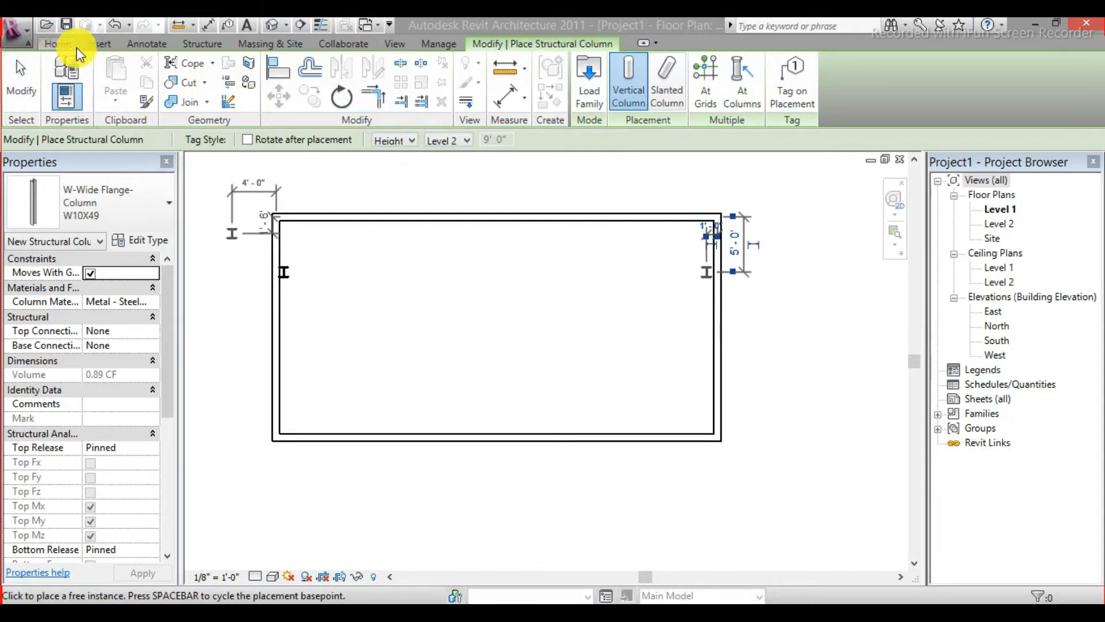
- Place 24" x 24" rectangular architectural columns against the inner faces of the north and south walls, near mid-length
left_click(190, 48)
left_click(144, 99)
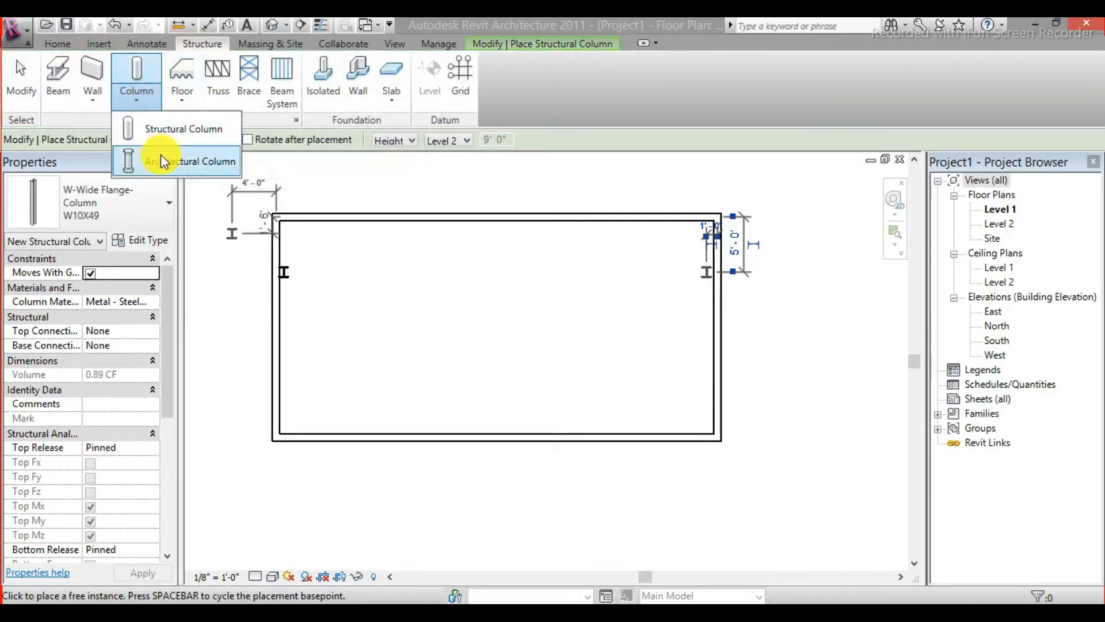
left_click(165, 164)
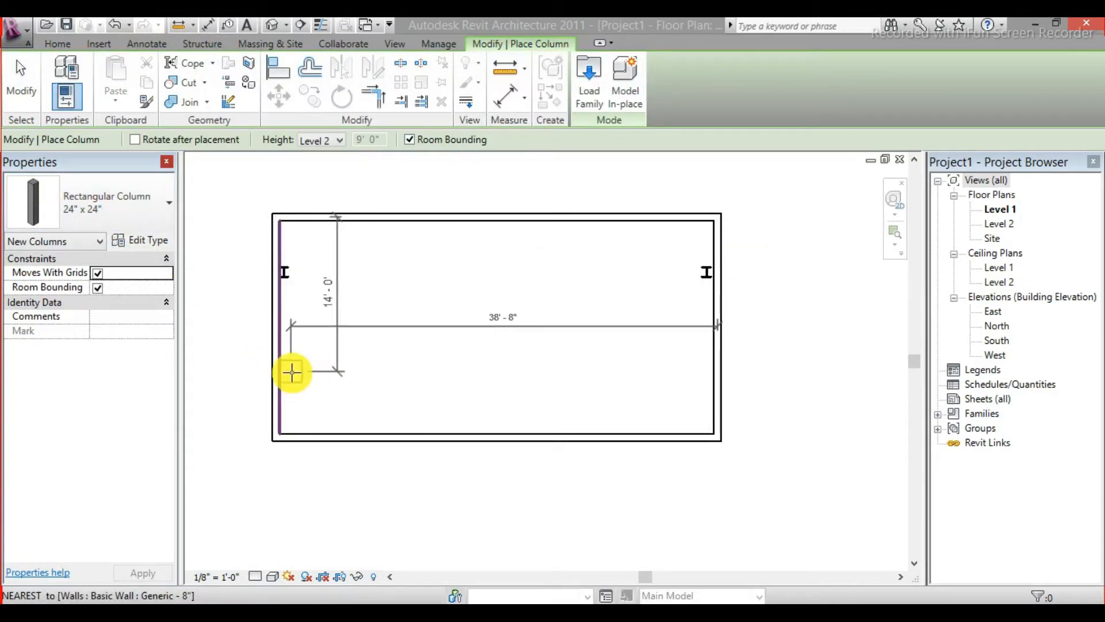
left_click(476, 418)
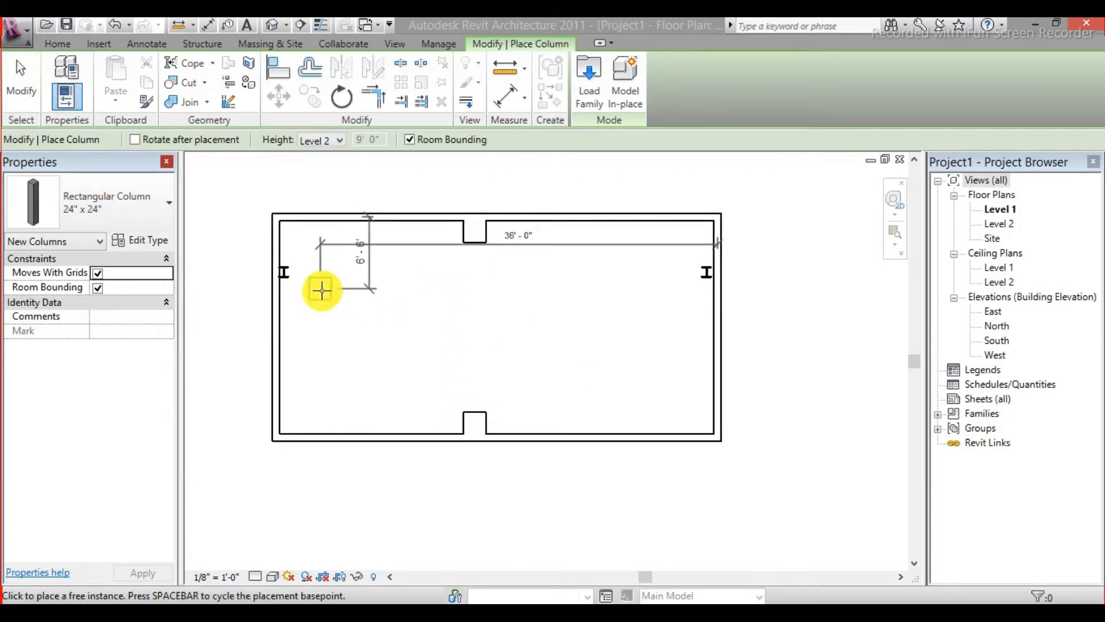
key("Escape")
- Set up a W-Wide Flange W12X26 beam with Level 2 as placement plane and <Automatic> structural usage
left_click(199, 43)
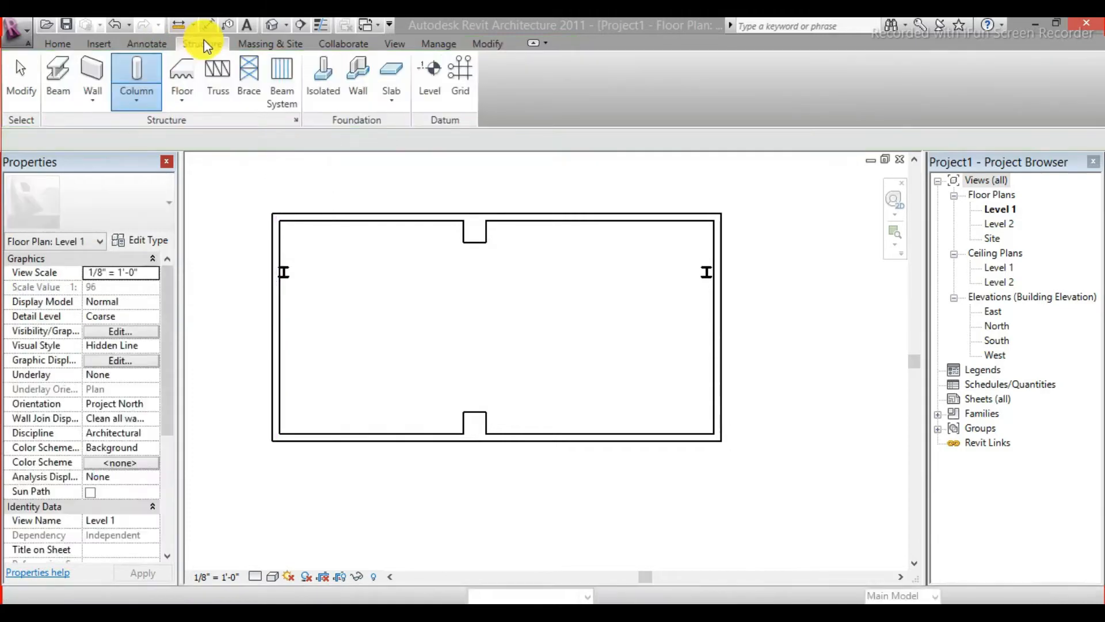
left_click(69, 121)
left_click(133, 216)
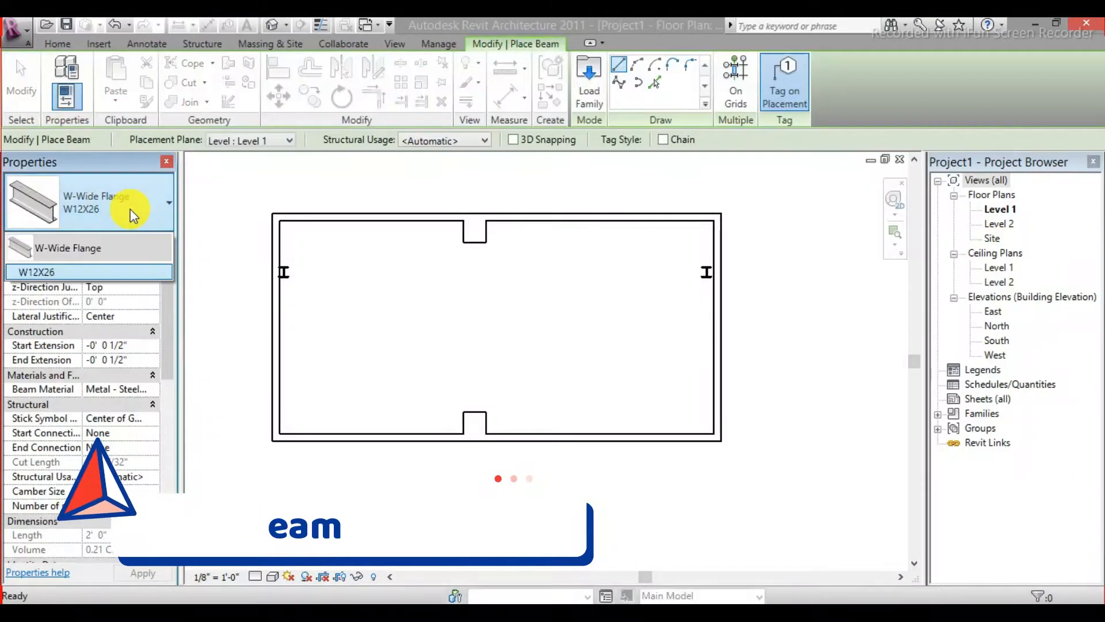
left_click(133, 216)
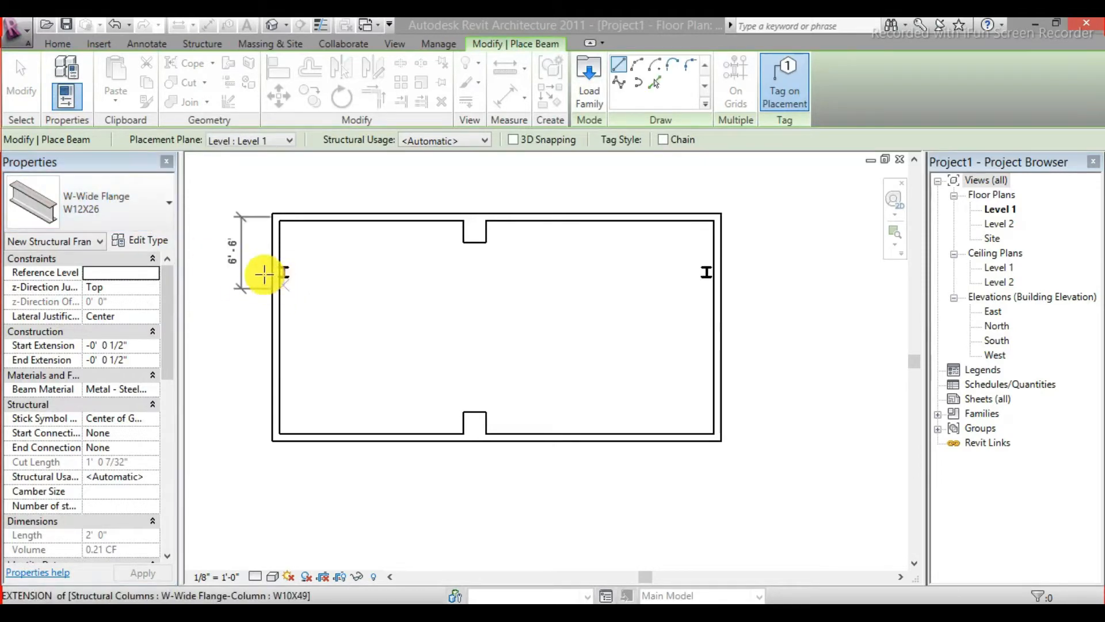
scroll(290, 276, "up", 2)
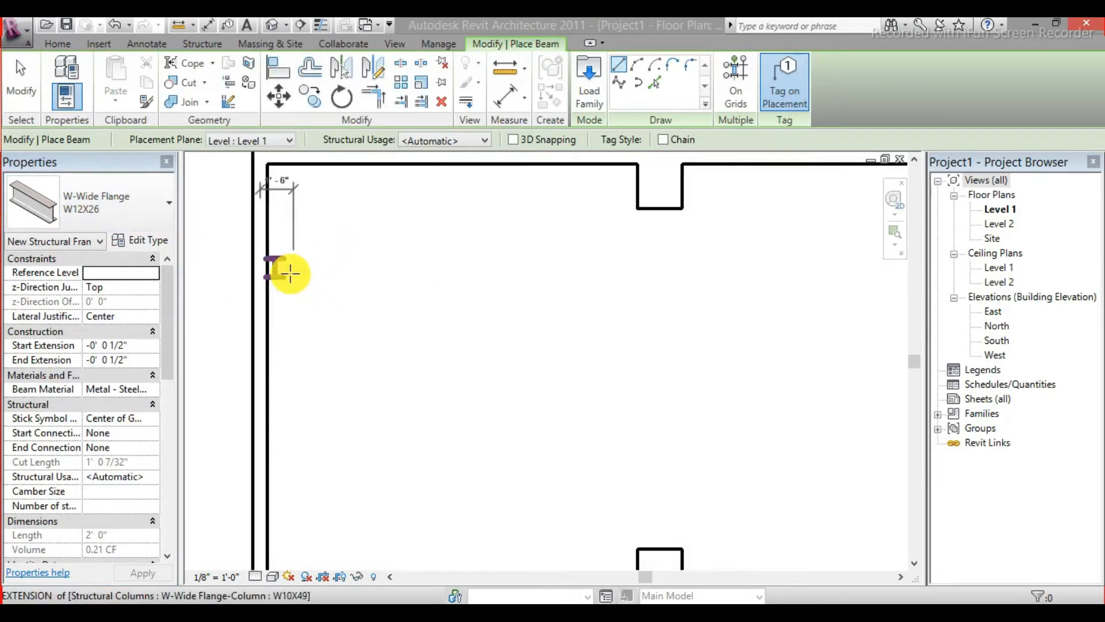
left_click(271, 143)
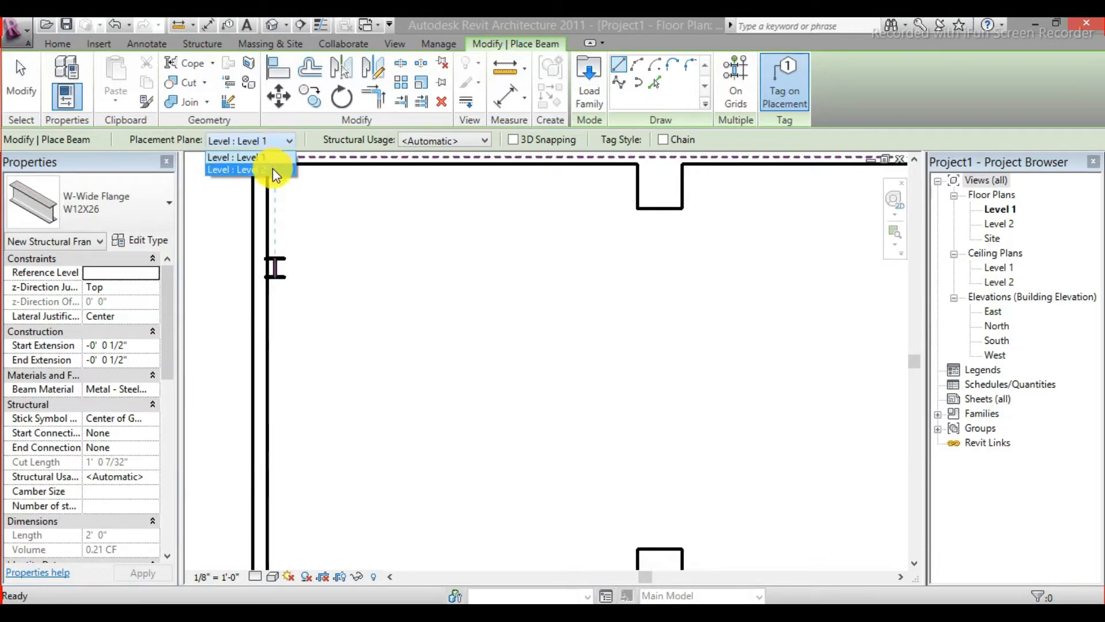
left_click(274, 171)
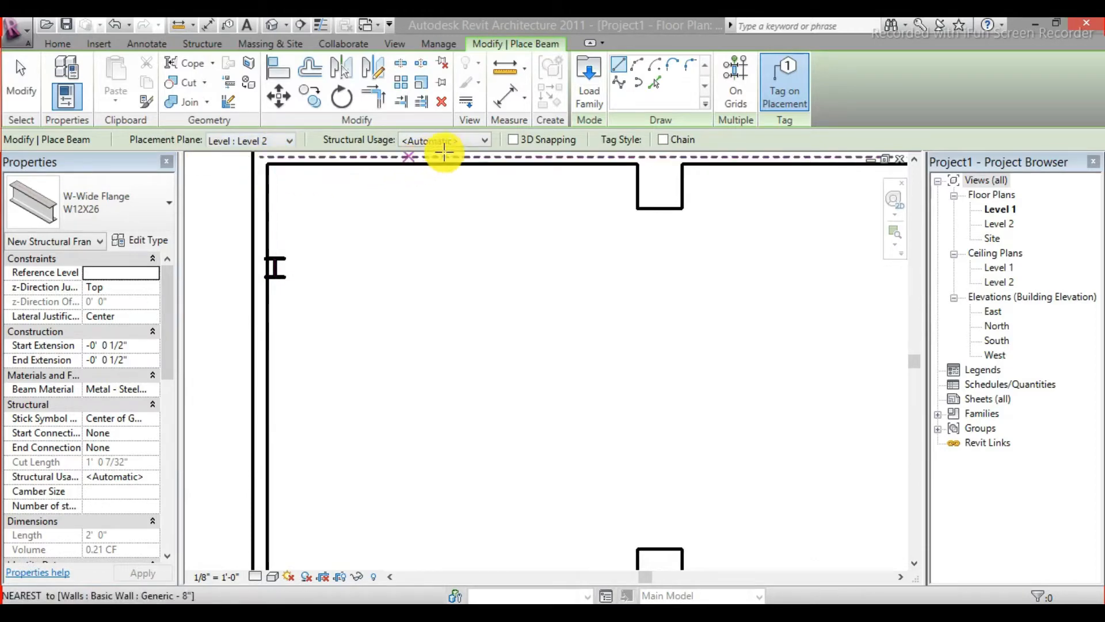
left_click(478, 145)
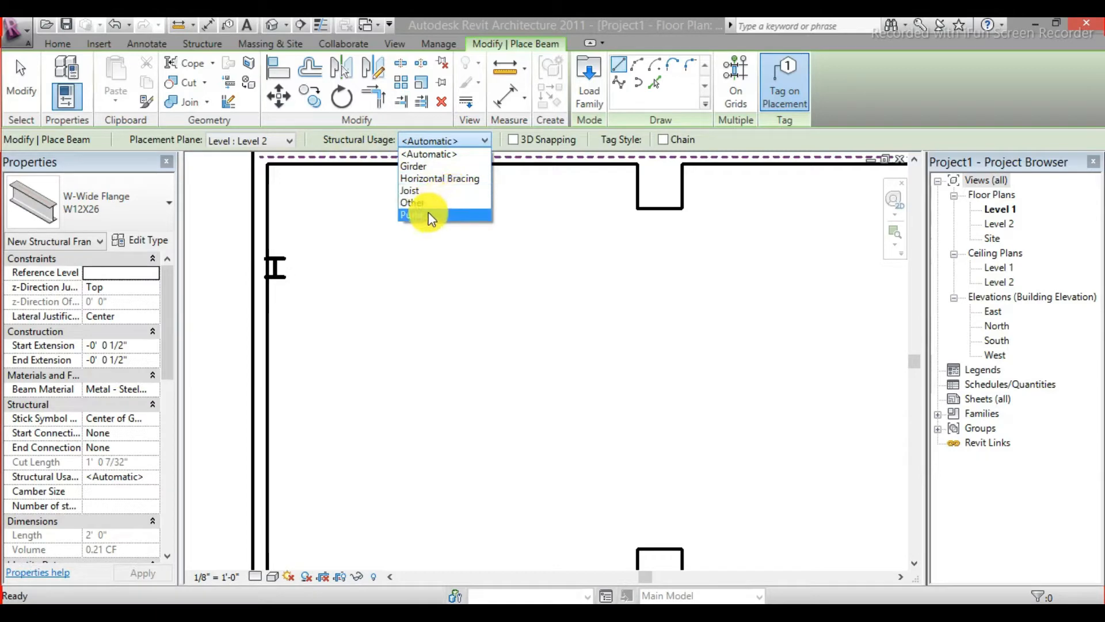
left_click(452, 152)
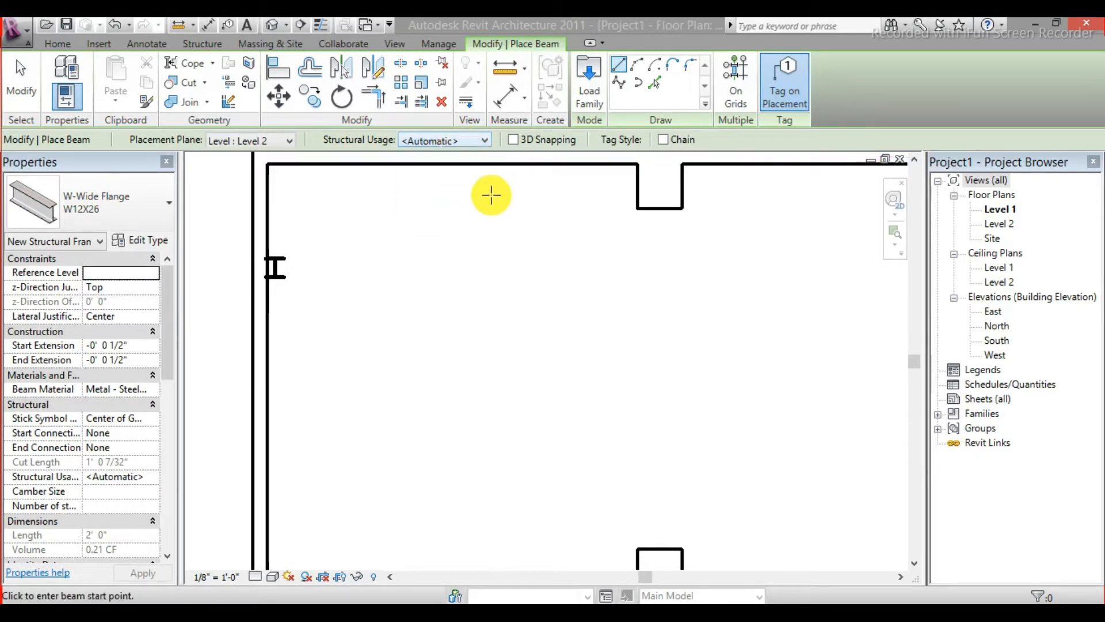
- Draw a horizontal W12X26 beam on Level 2 from the west W10X49 structural column to the east one
scroll(347, 273, "down", 1)
scroll(348, 273, "down", 1)
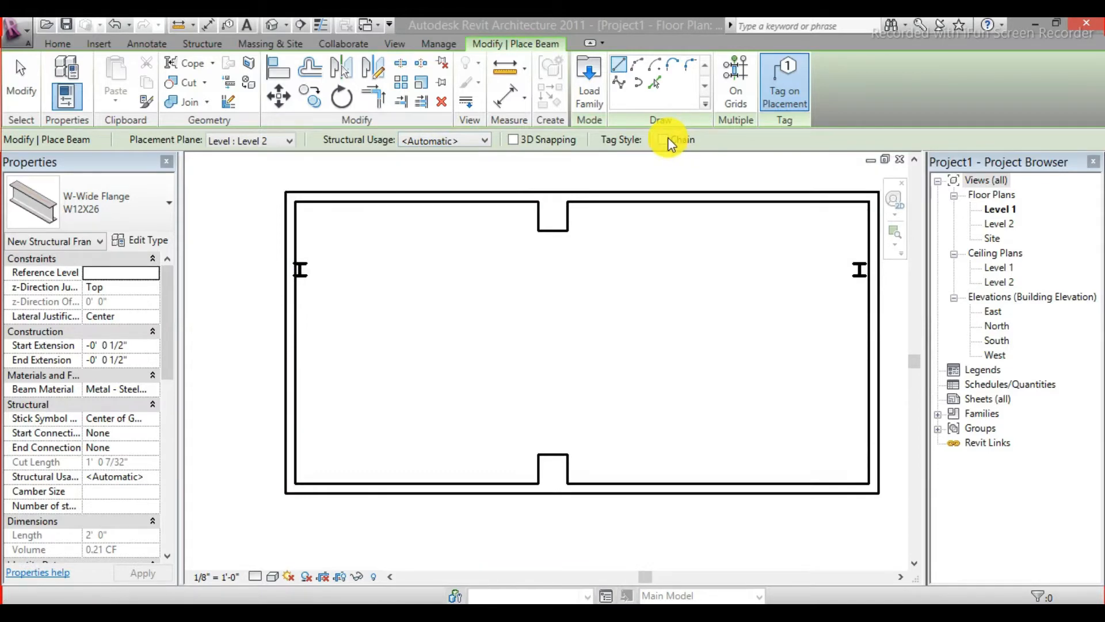
scroll(309, 266, "up", 4)
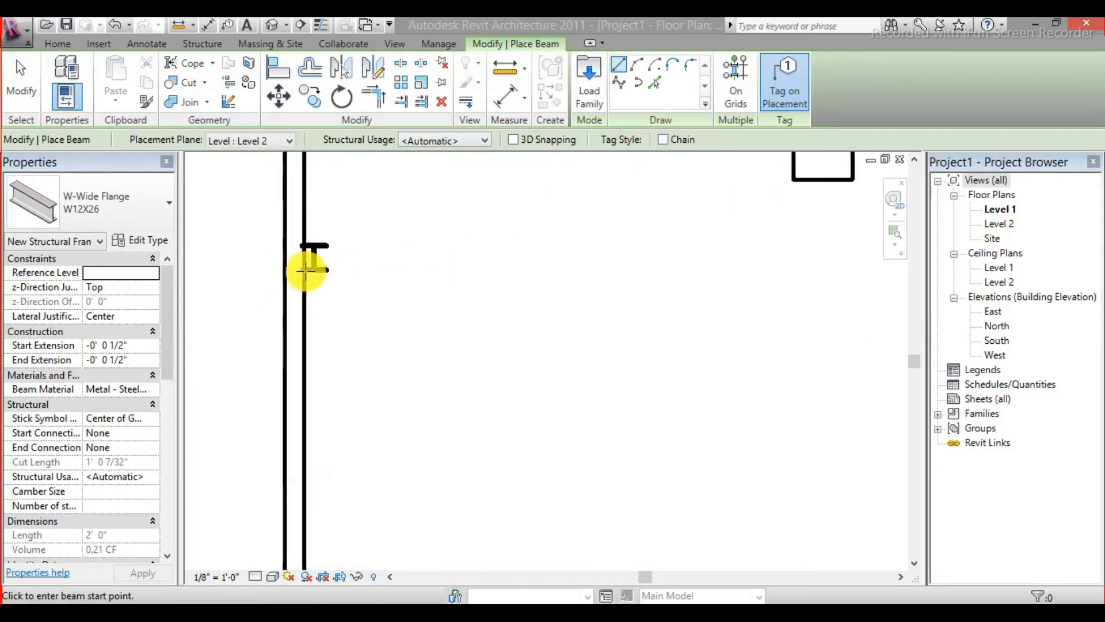
scroll(312, 259, "up", 1)
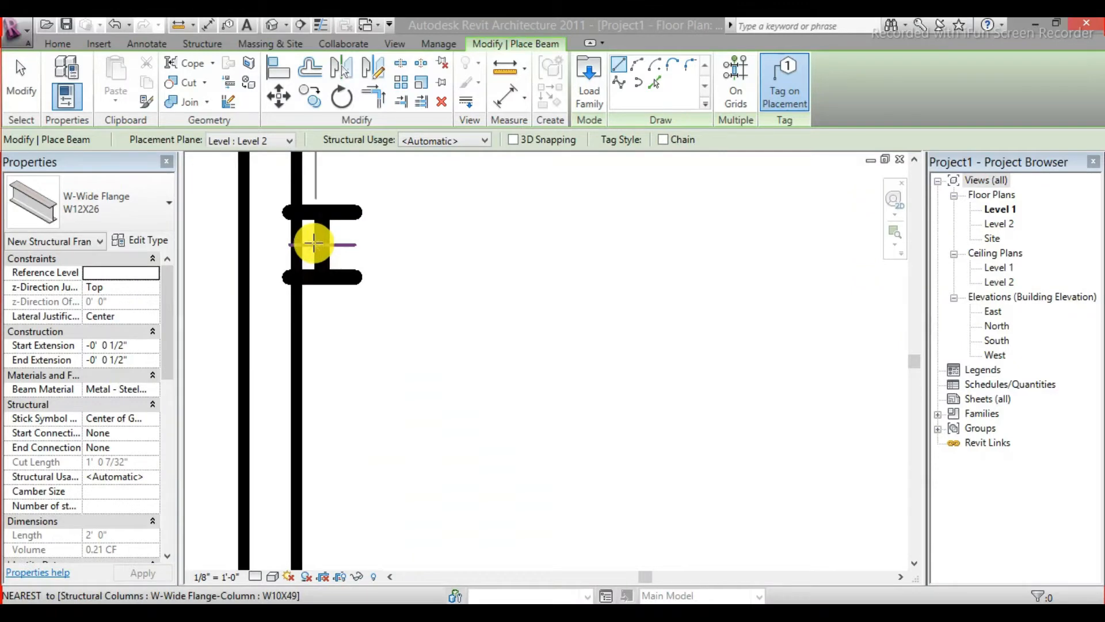
left_click(312, 244)
scroll(363, 246, "down", 5)
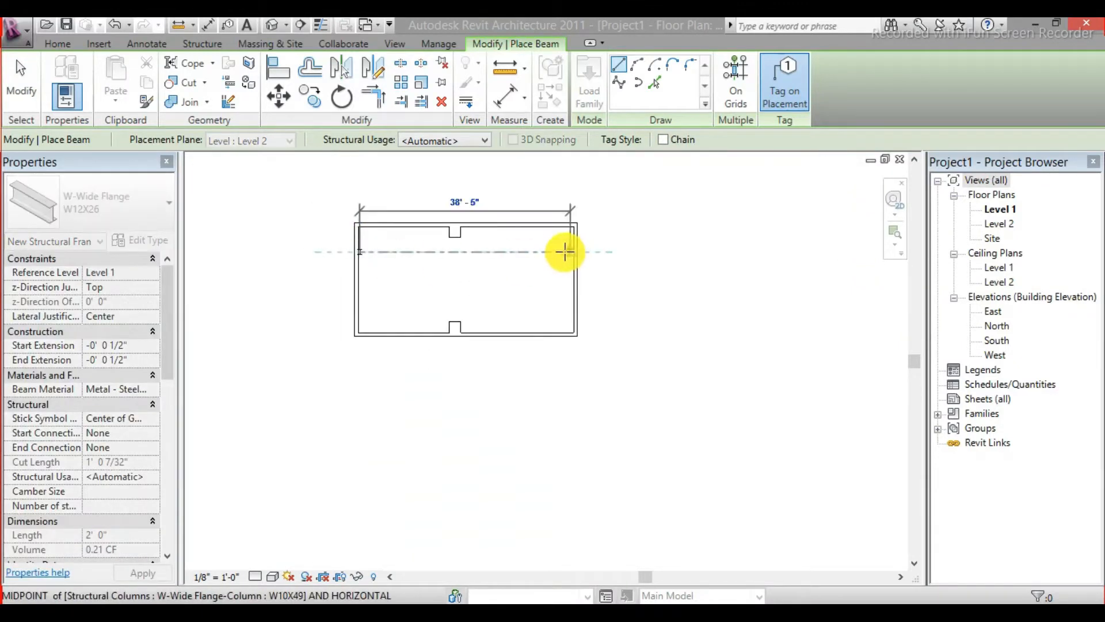
scroll(565, 251, "up", 4)
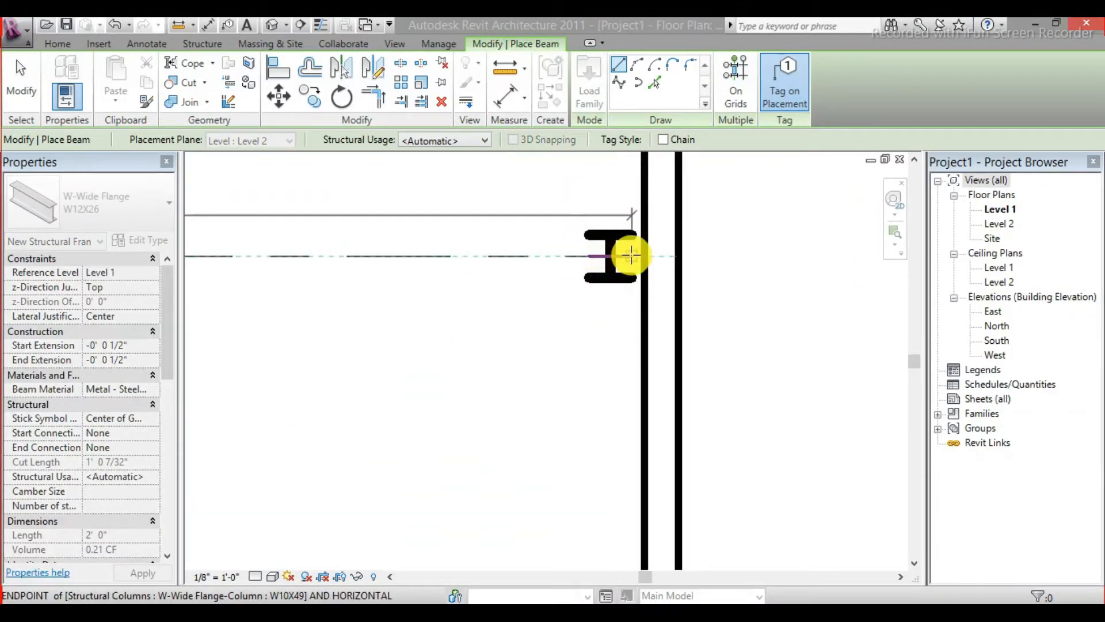
left_click(632, 255)
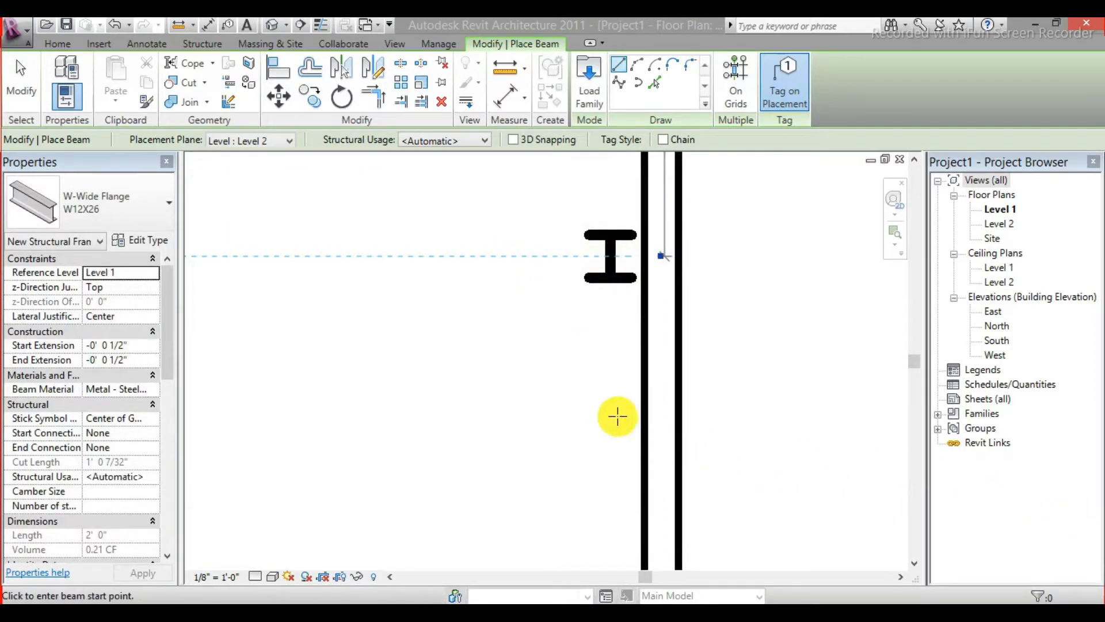
scroll(632, 409, "down", 3)
scroll(649, 403, "down", 3)
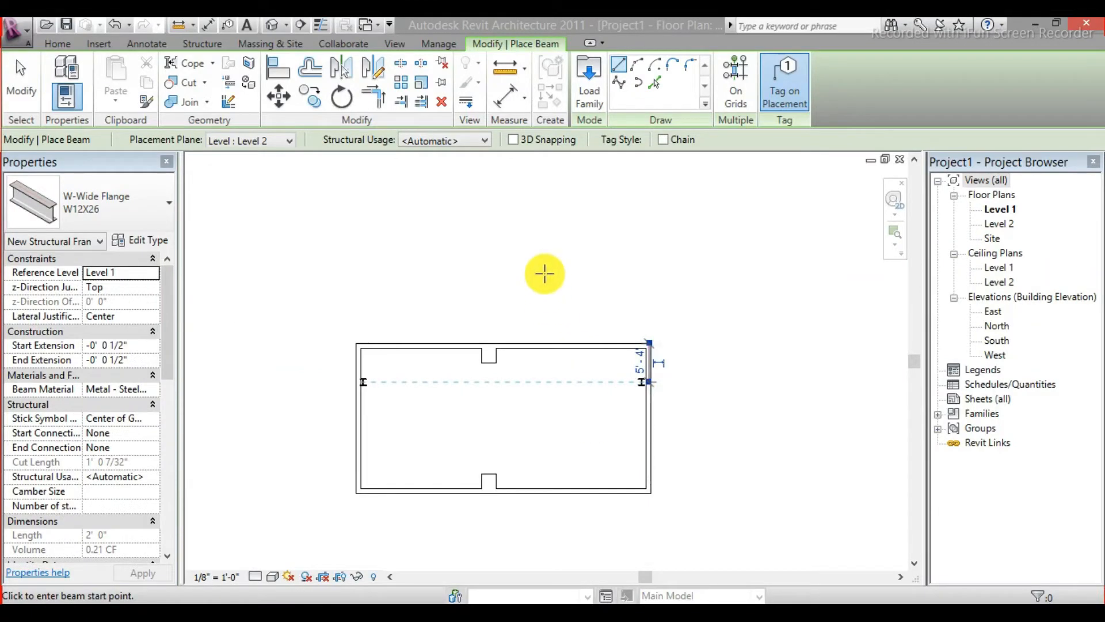
- Start loading a beam family and open the Structural Framing folder of the Imperial Library
left_click(592, 103)
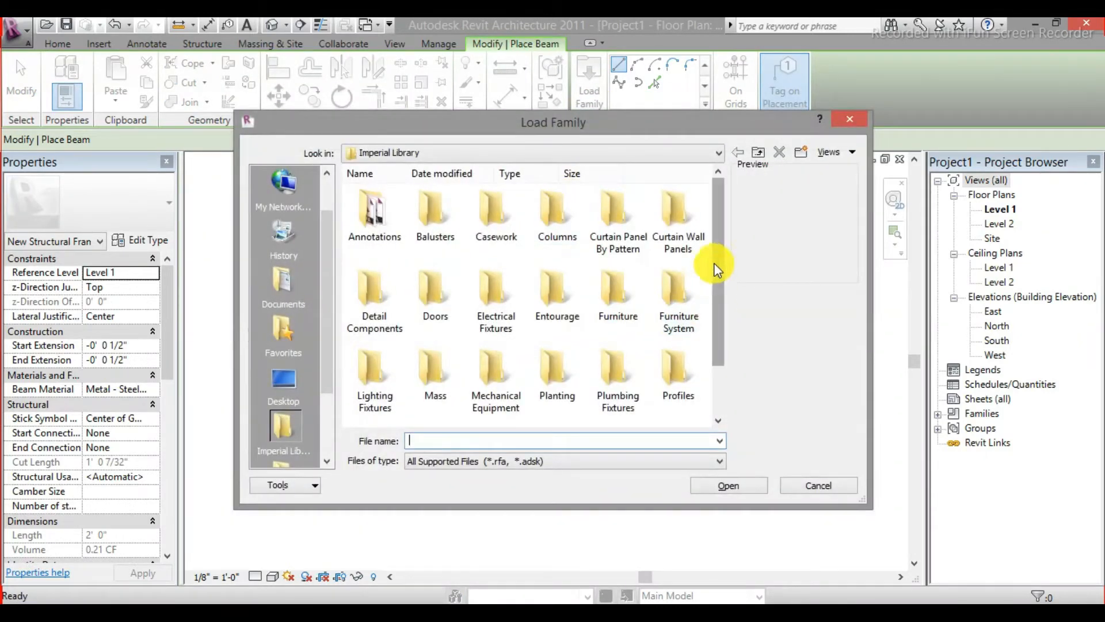
left_click_drag(715, 197, 715, 353)
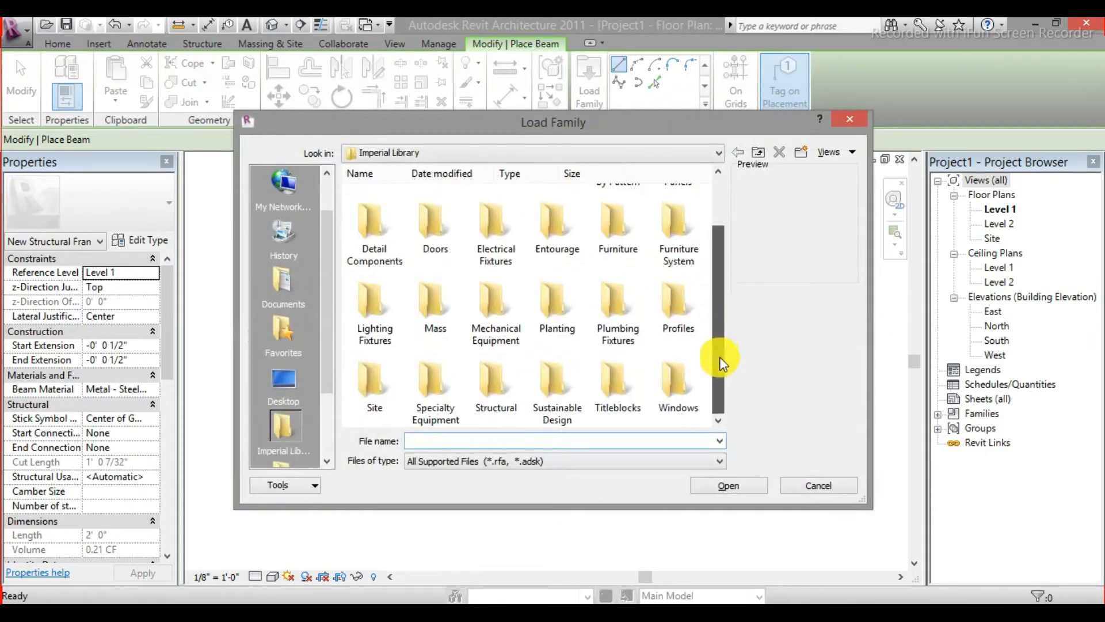
double_click(496, 391)
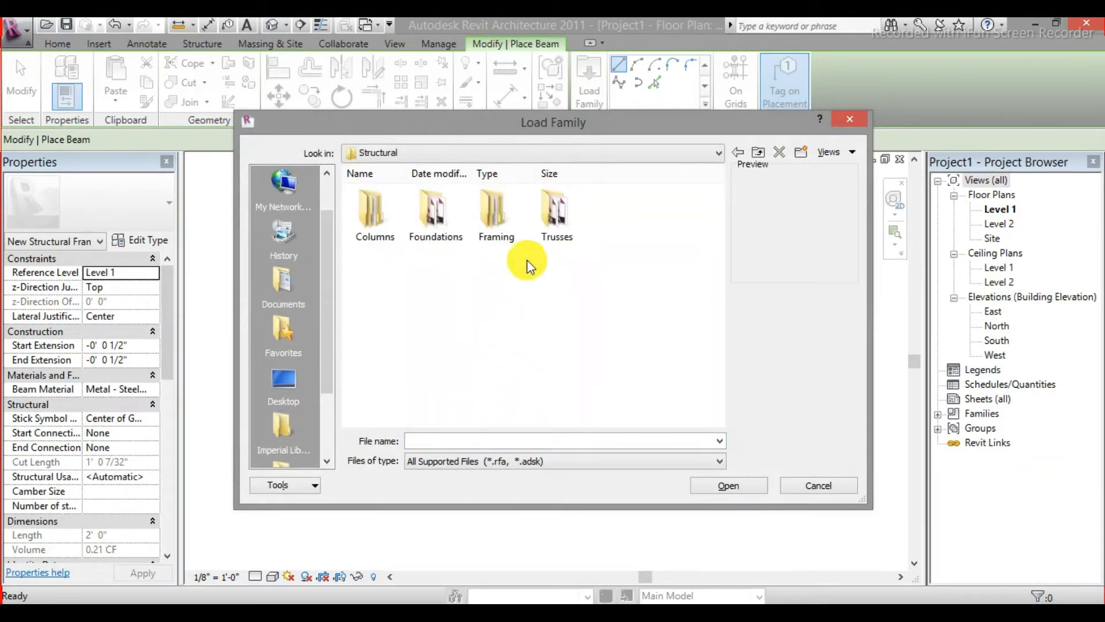
double_click(500, 229)
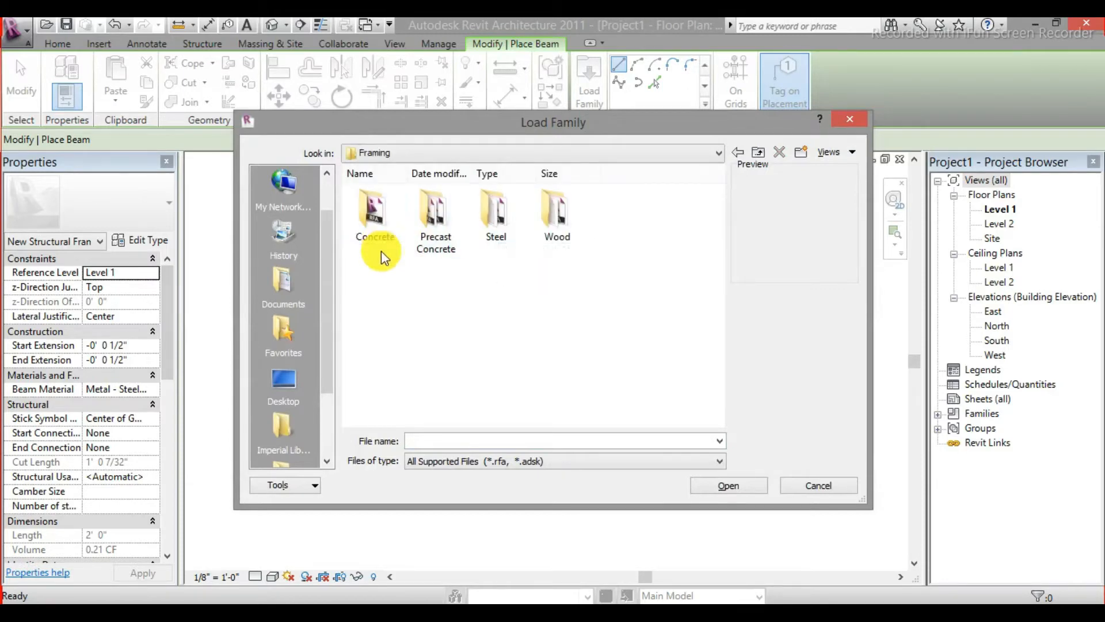
- Examine the contents of the Concrete, Precast Concrete, Steel and Wood framing folders
double_click(390, 224)
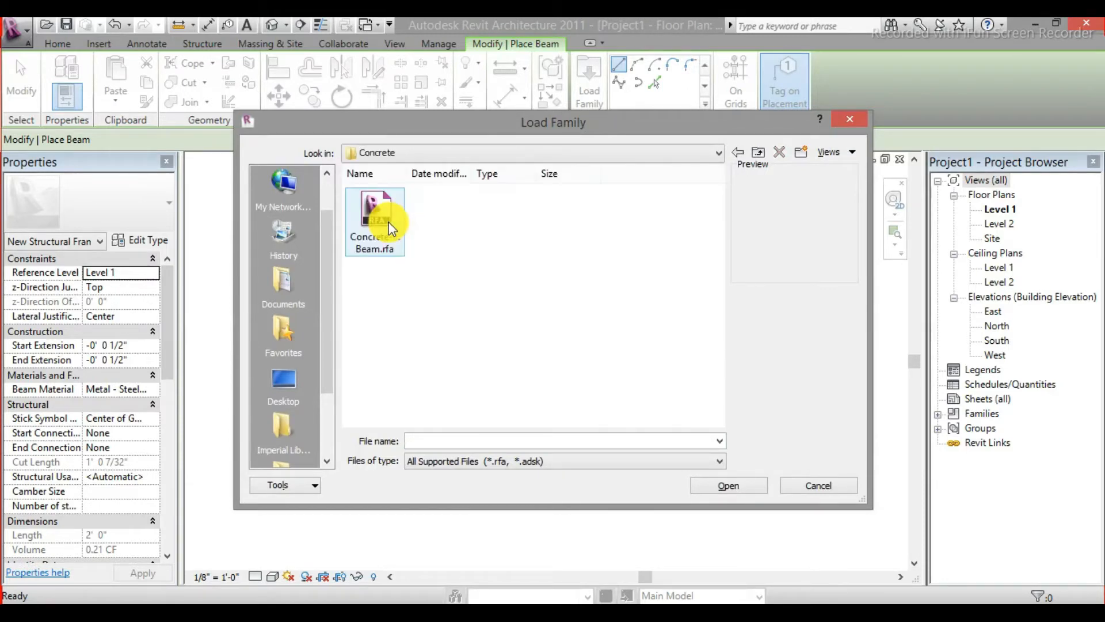
left_click(737, 153)
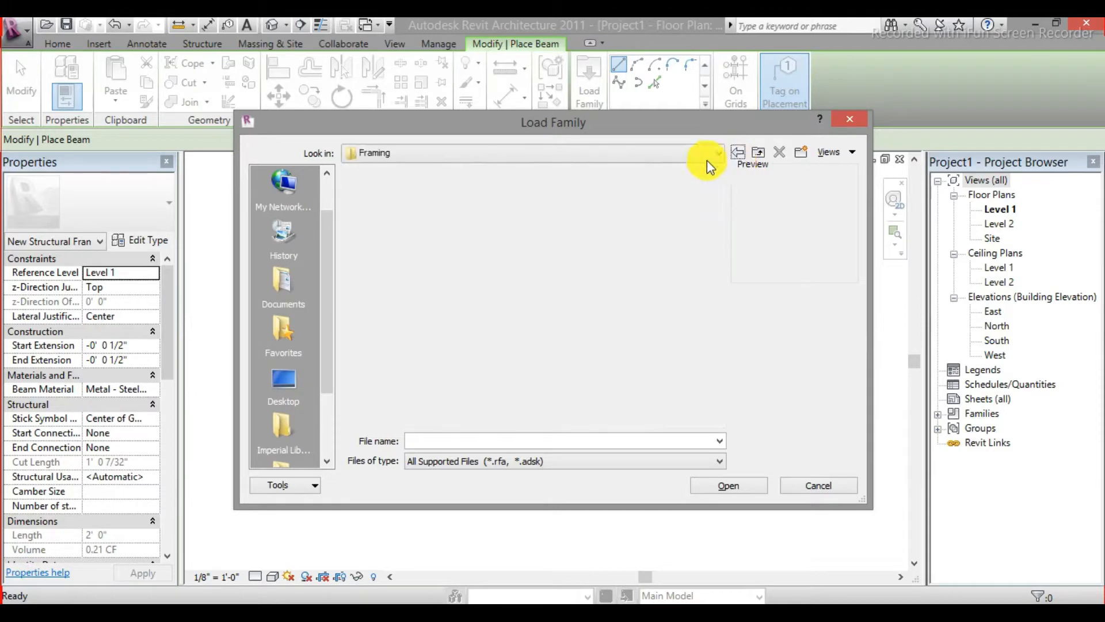
double_click(458, 209)
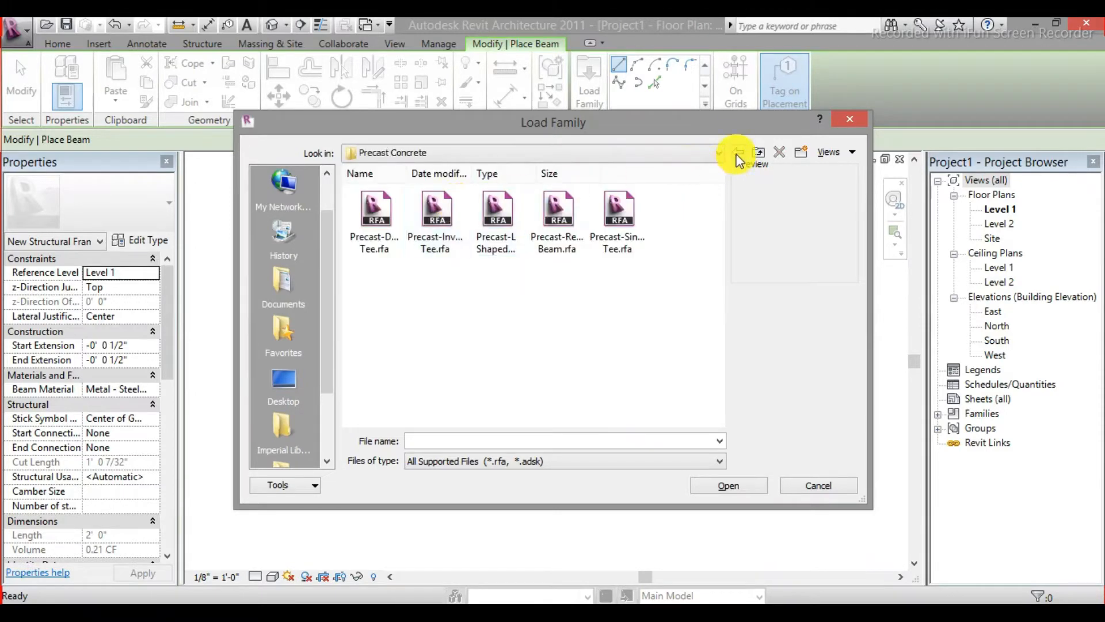
left_click(738, 157)
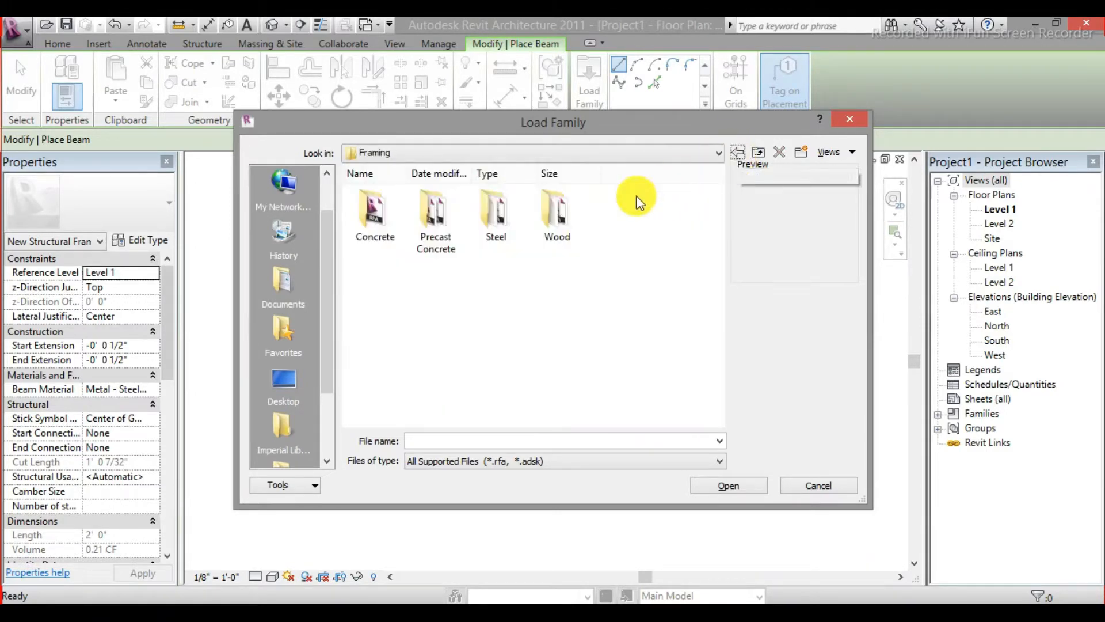
double_click(502, 206)
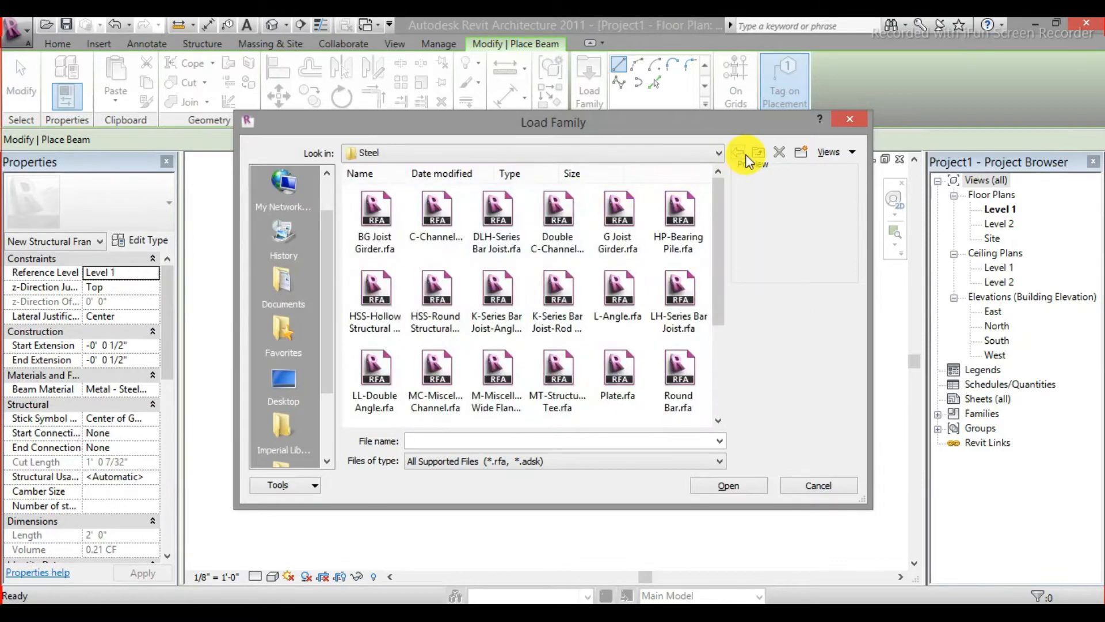
left_click(741, 153)
double_click(533, 210)
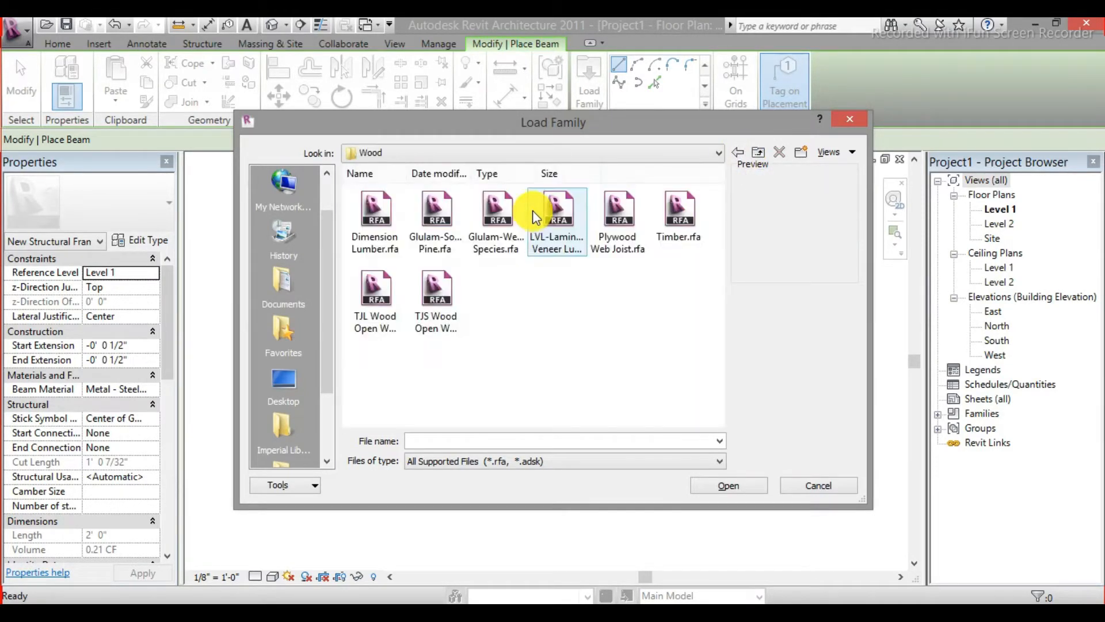
left_click(738, 155)
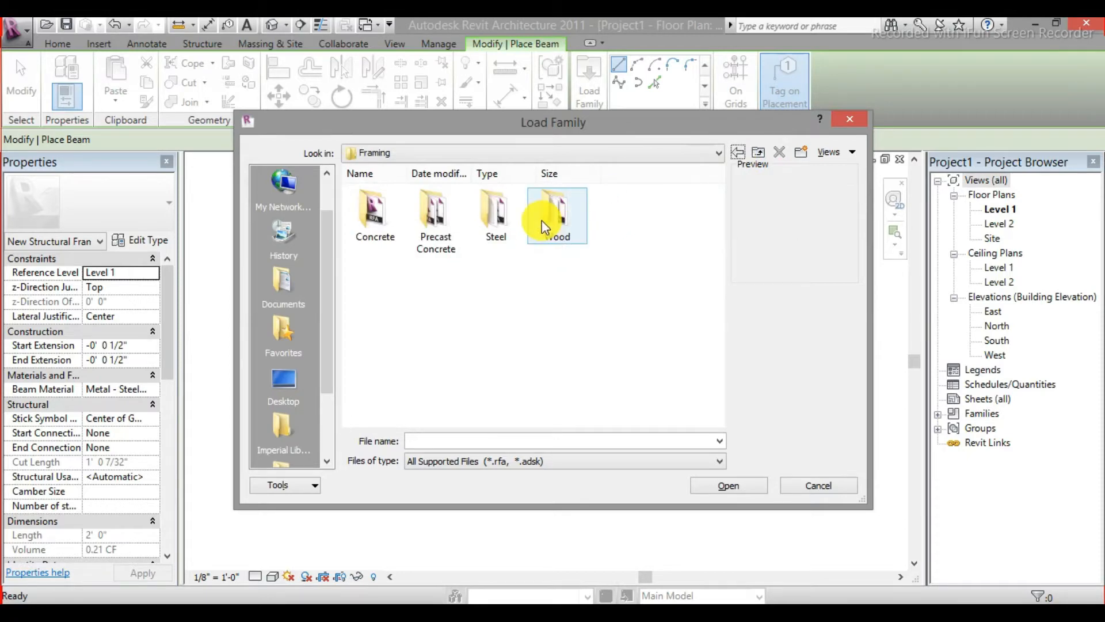
left_click(525, 218)
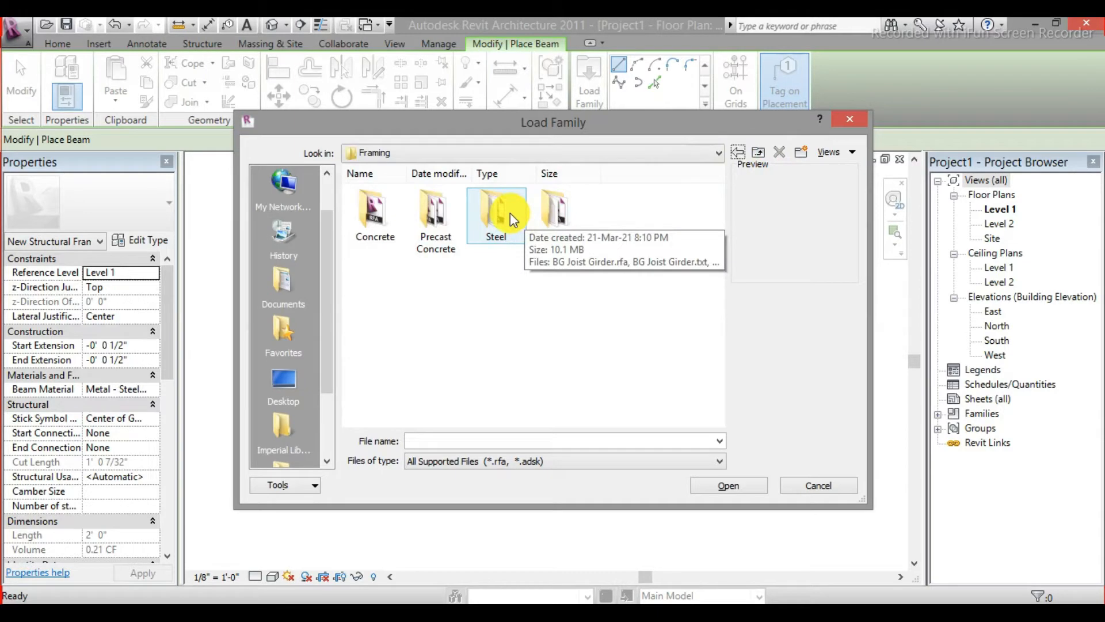
- Open the Steel framing folder and preview its hollow structural section, round tubing, K-Series bar joist and L-Angle families
double_click(511, 213)
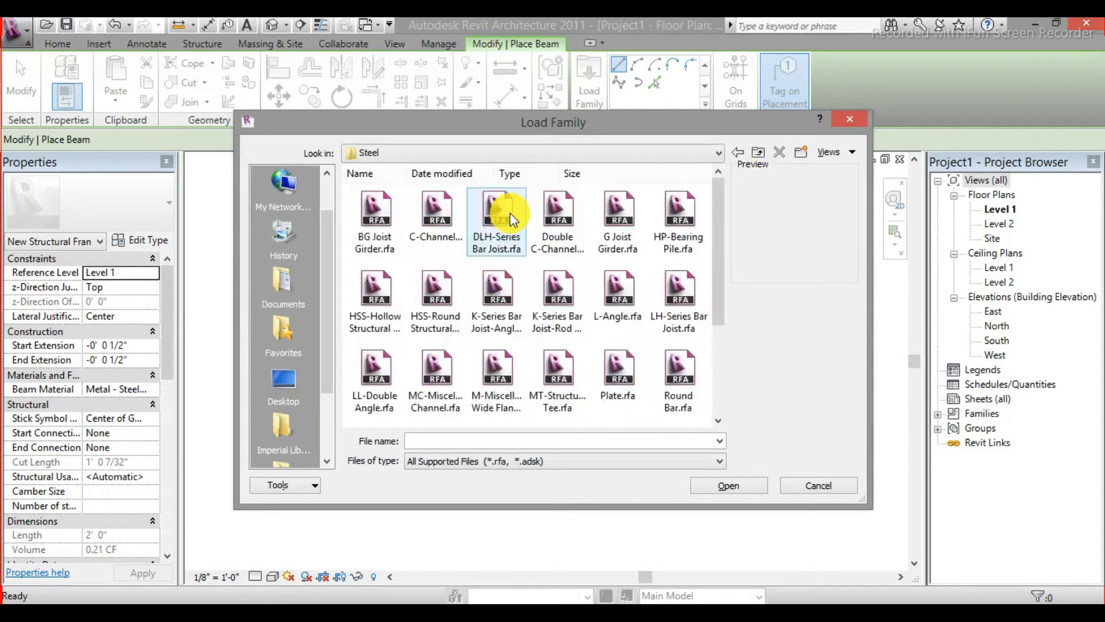
left_click(510, 213)
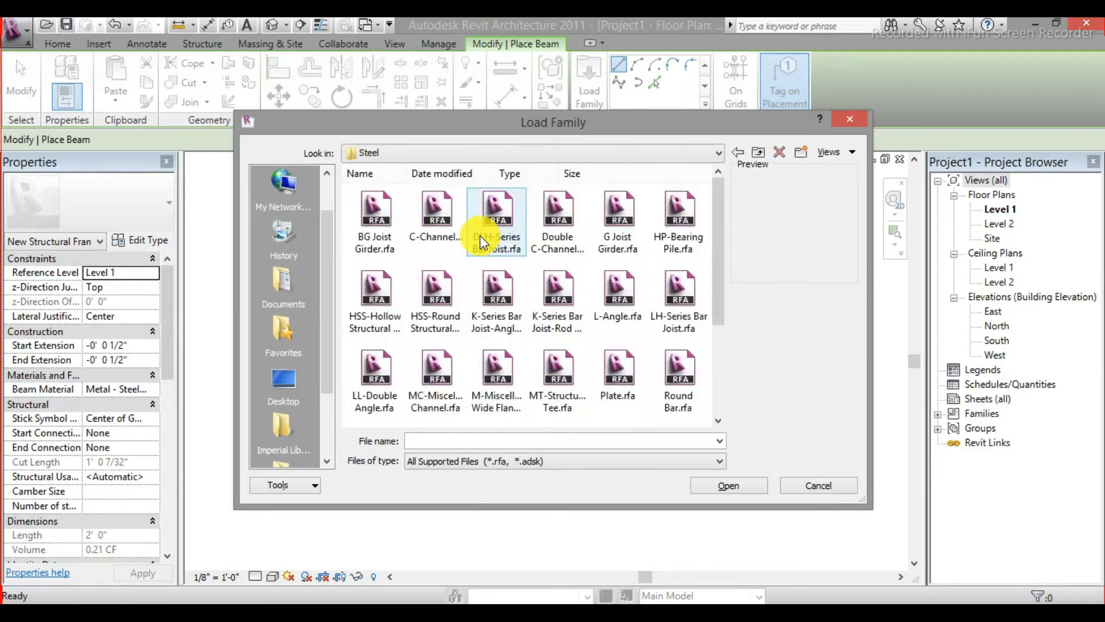
left_click(414, 223)
left_click(365, 297)
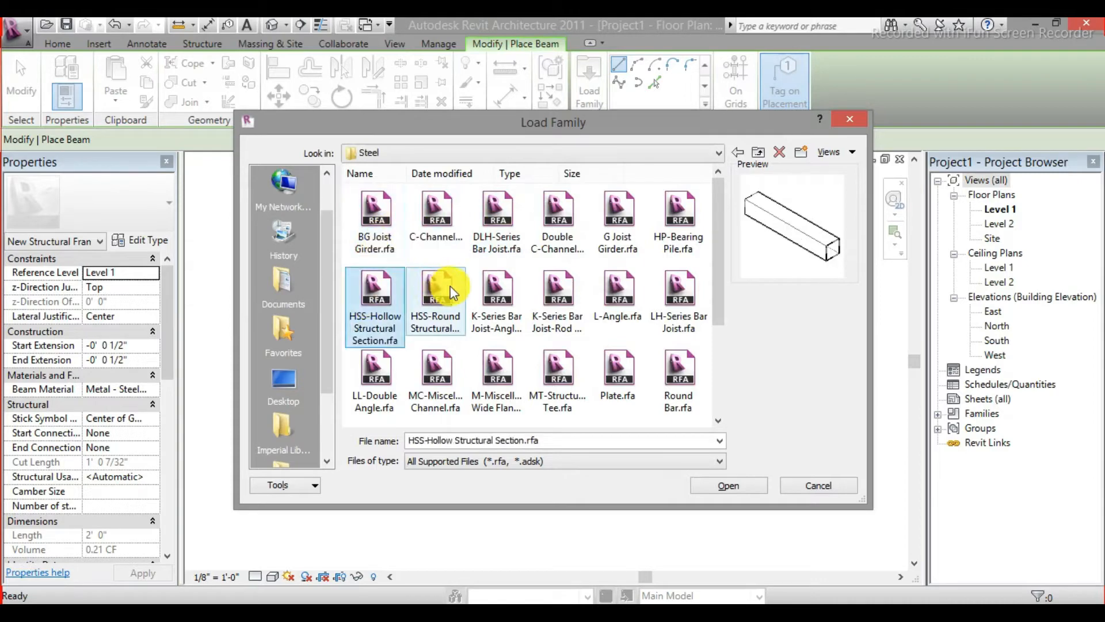
left_click(434, 291)
left_click(512, 291)
left_click(430, 298)
left_click(375, 296)
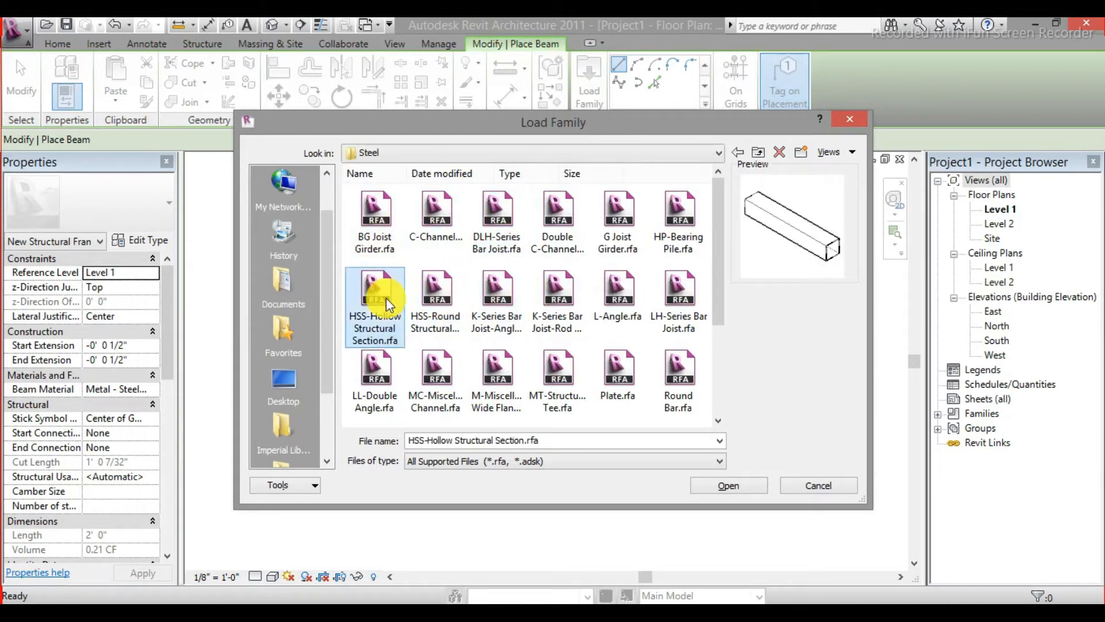
left_click(548, 304)
left_click(599, 303)
scroll(600, 300, "down", 1)
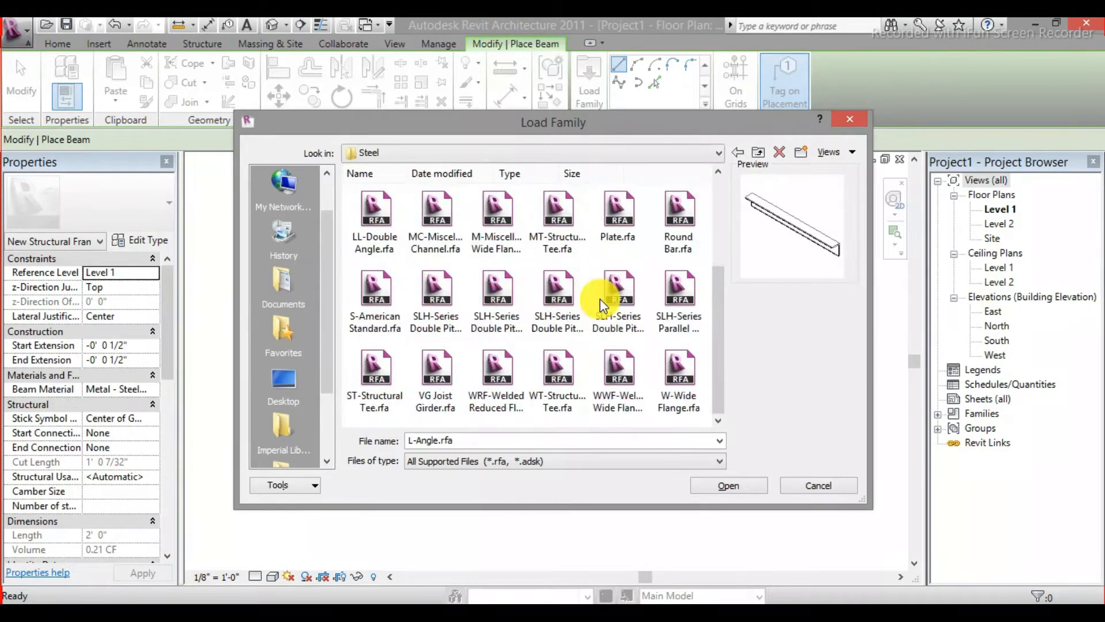
- Preview the remaining steel families, including the SLH-Series joists, VG Joist Girder, WT-Structural Tee, W-Wide Flange and S-American Standard
left_click(601, 297)
left_click(554, 296)
left_click(458, 307)
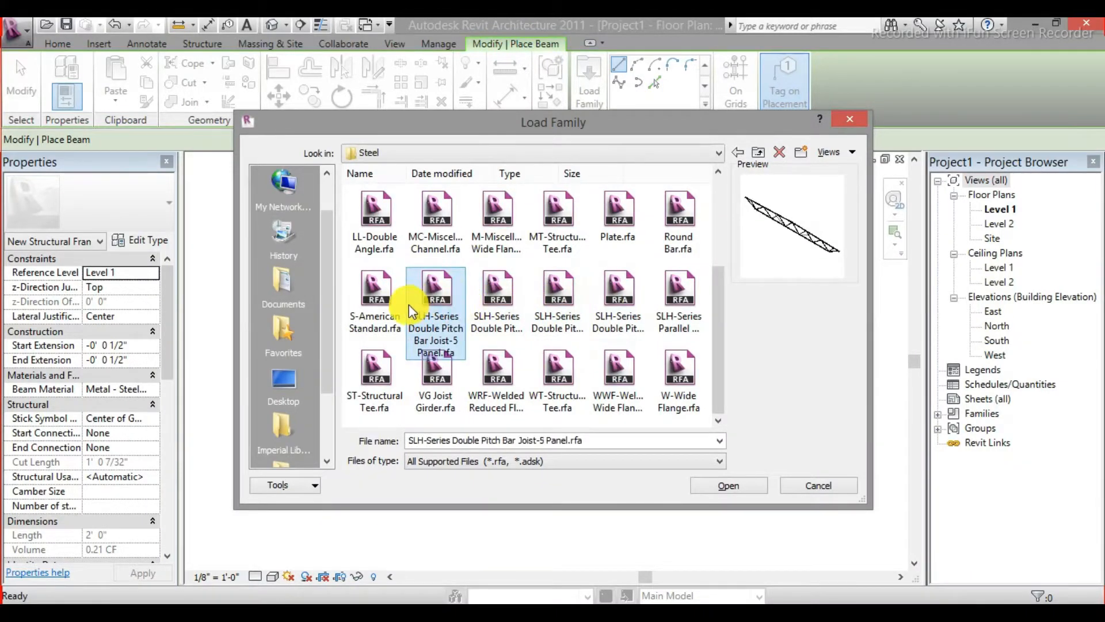
left_click(389, 309)
left_click(374, 374)
left_click(448, 374)
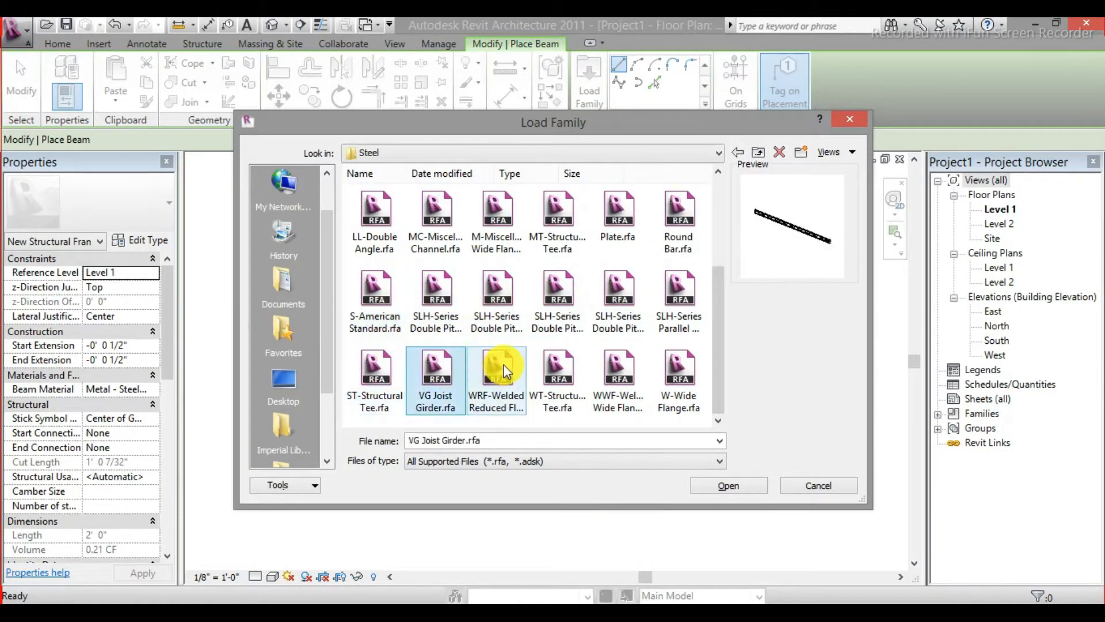
left_click(498, 371)
left_click(562, 361)
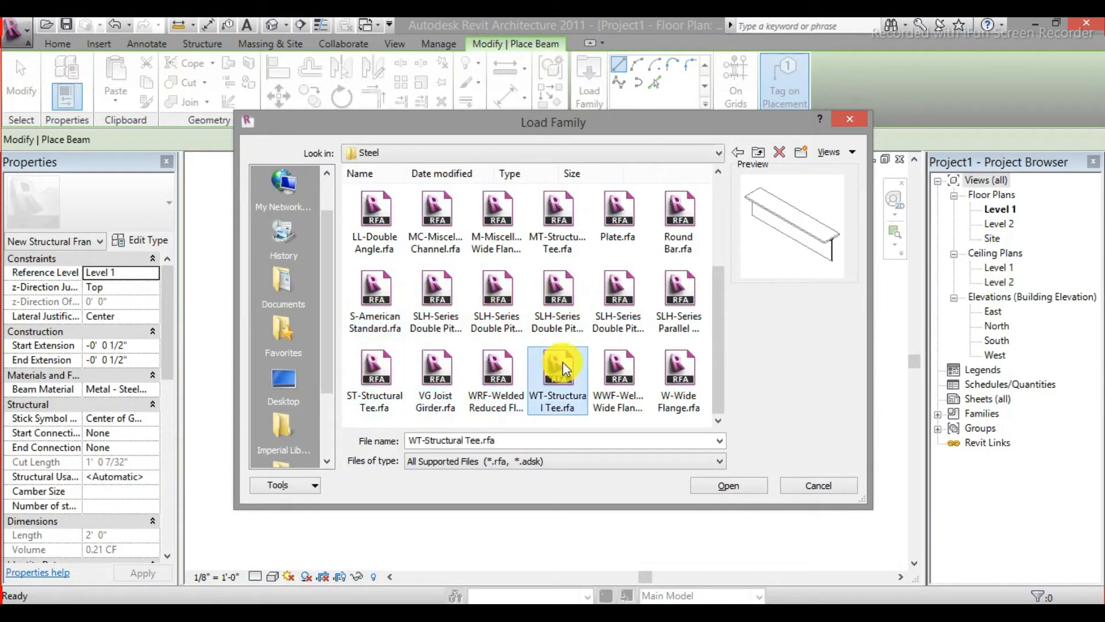
left_click(597, 368)
left_click(679, 371)
left_click(619, 305)
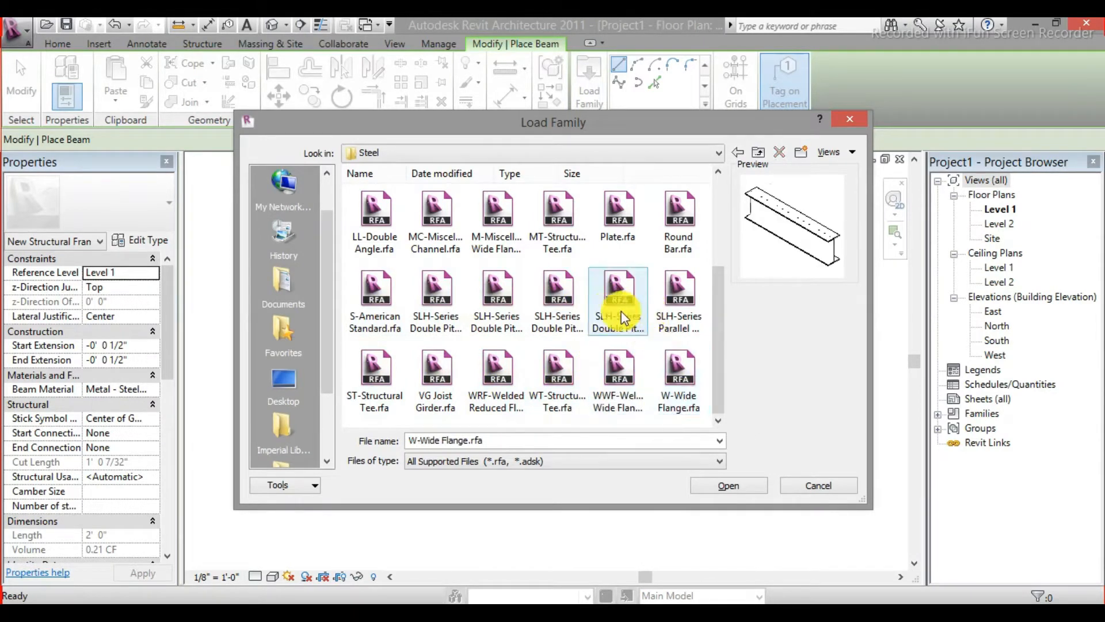
left_click(552, 299)
left_click(477, 314)
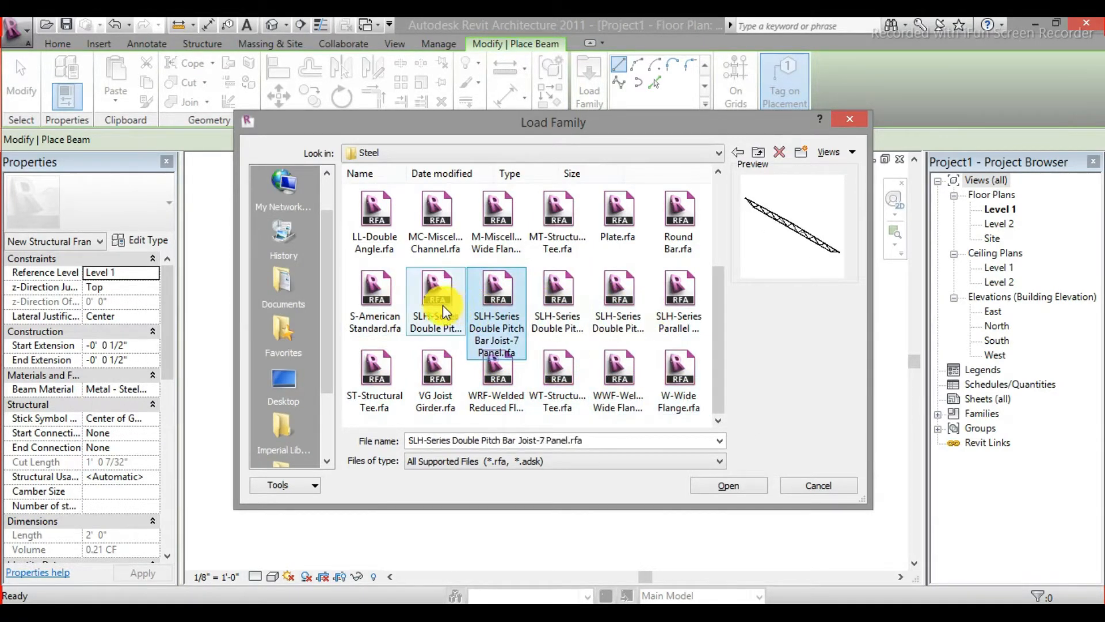
left_click(402, 312)
scroll(403, 303, "up", 2)
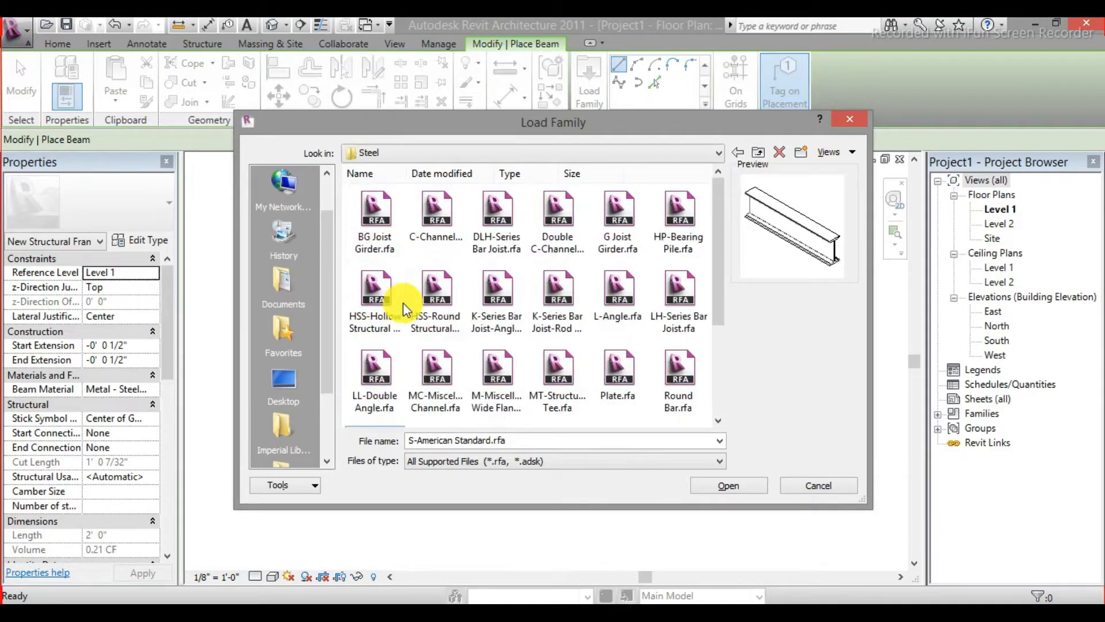
- Compare the round tubing and hollow section previews, and open the HSS-Hollow Structural Section family for loading
left_click(385, 295)
left_click(444, 303)
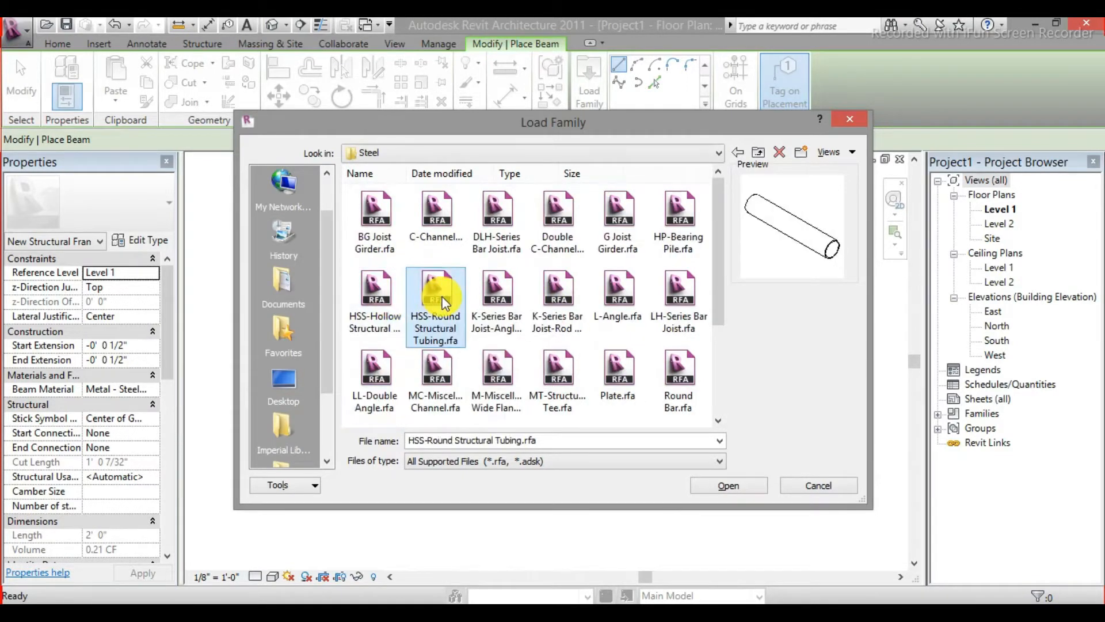
left_click(400, 298)
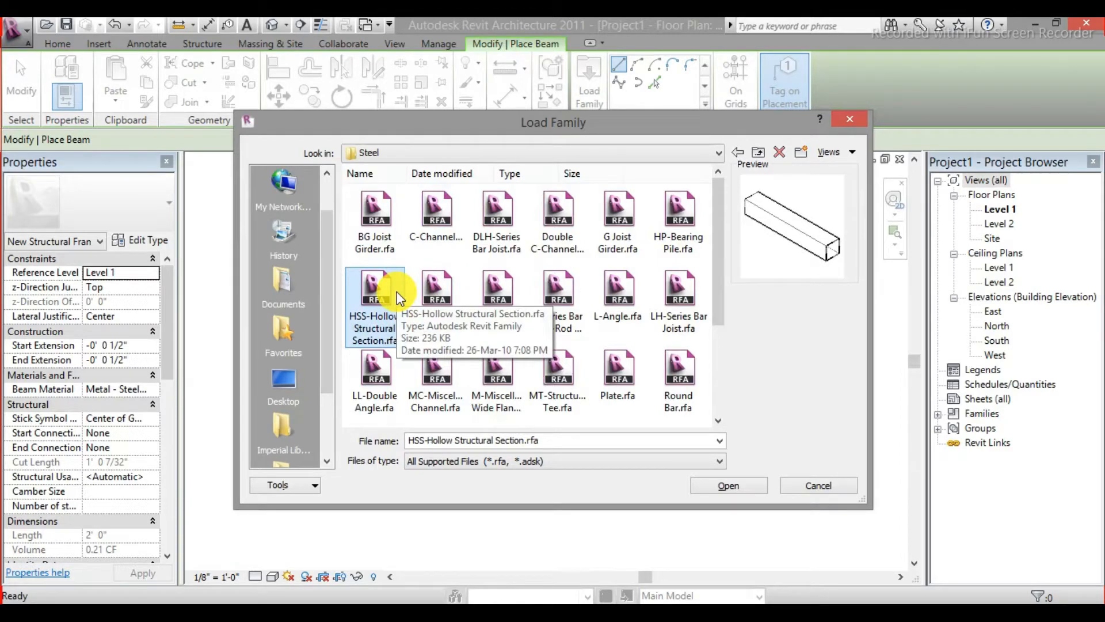
left_click(741, 484)
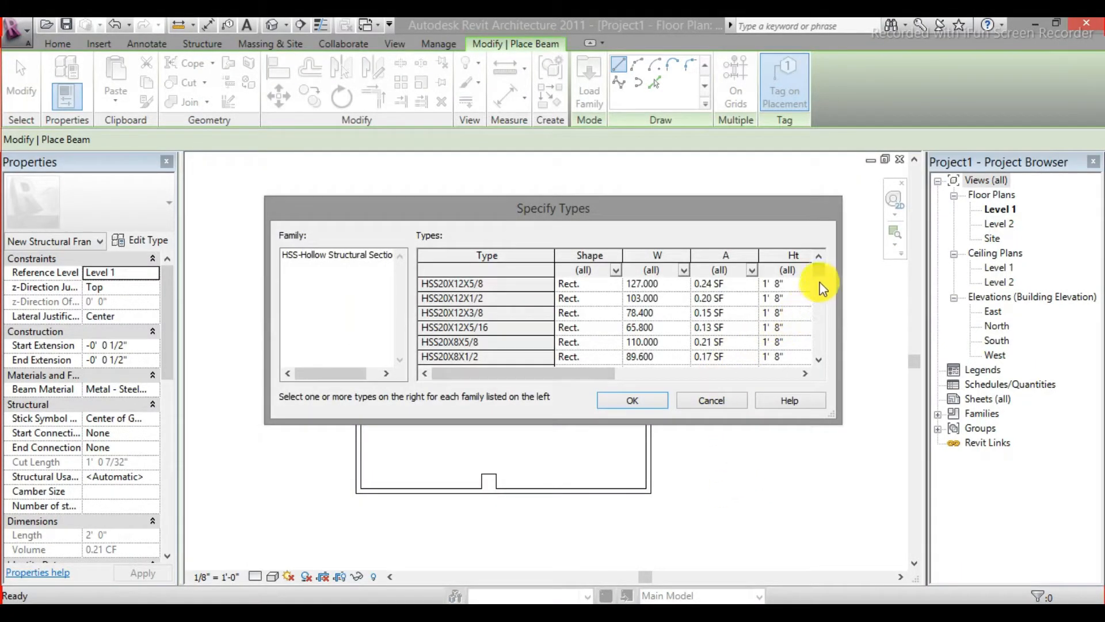
- Look through the hollow section sizes and load the HSS7X7X5/8 type
scroll(823, 305, "down", 10)
scroll(823, 357, "down", 4)
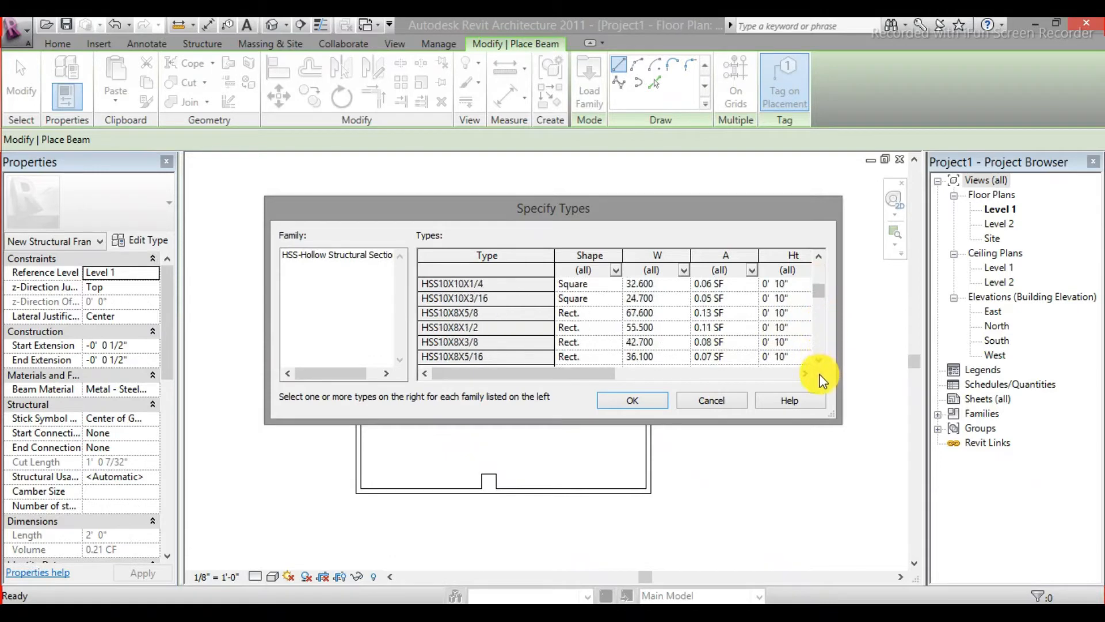
scroll(821, 291, "up", 15)
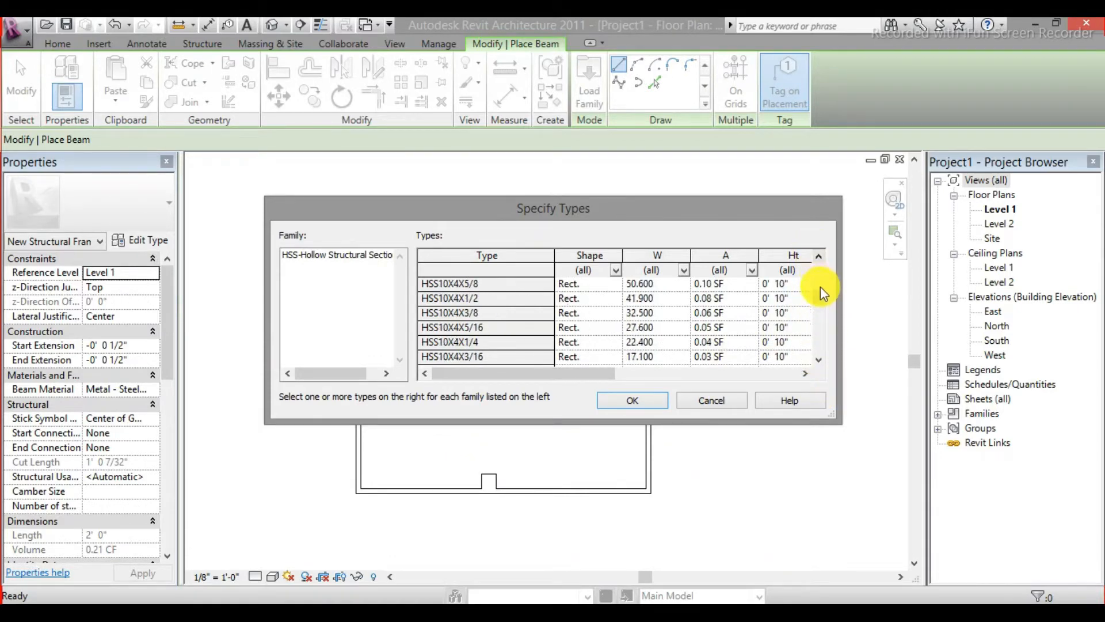
left_click(762, 284)
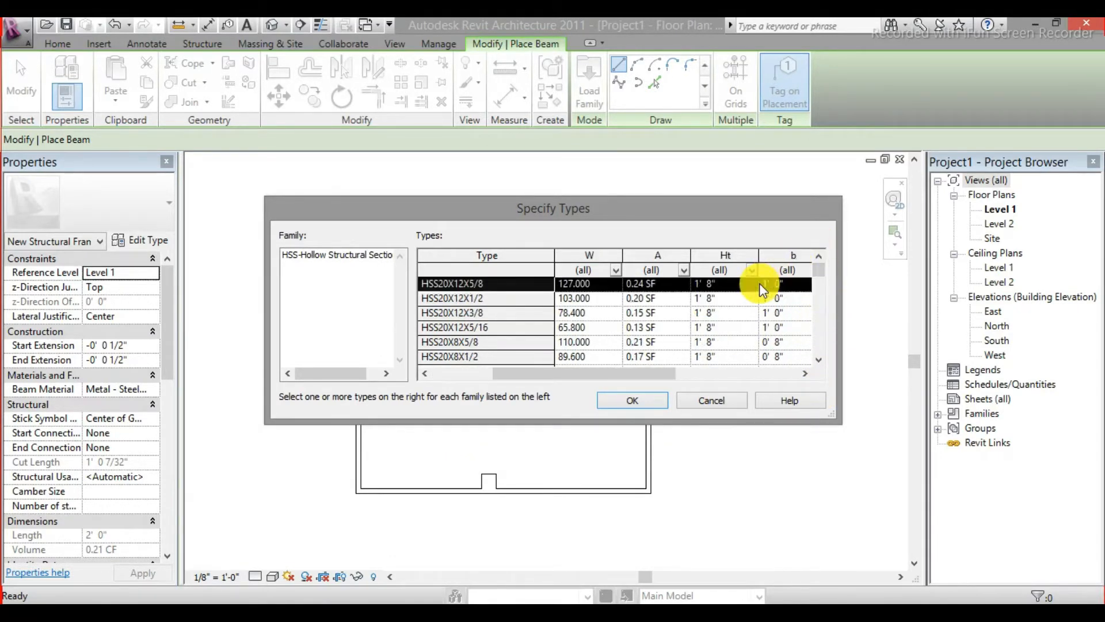
left_click_drag(821, 281, 816, 313)
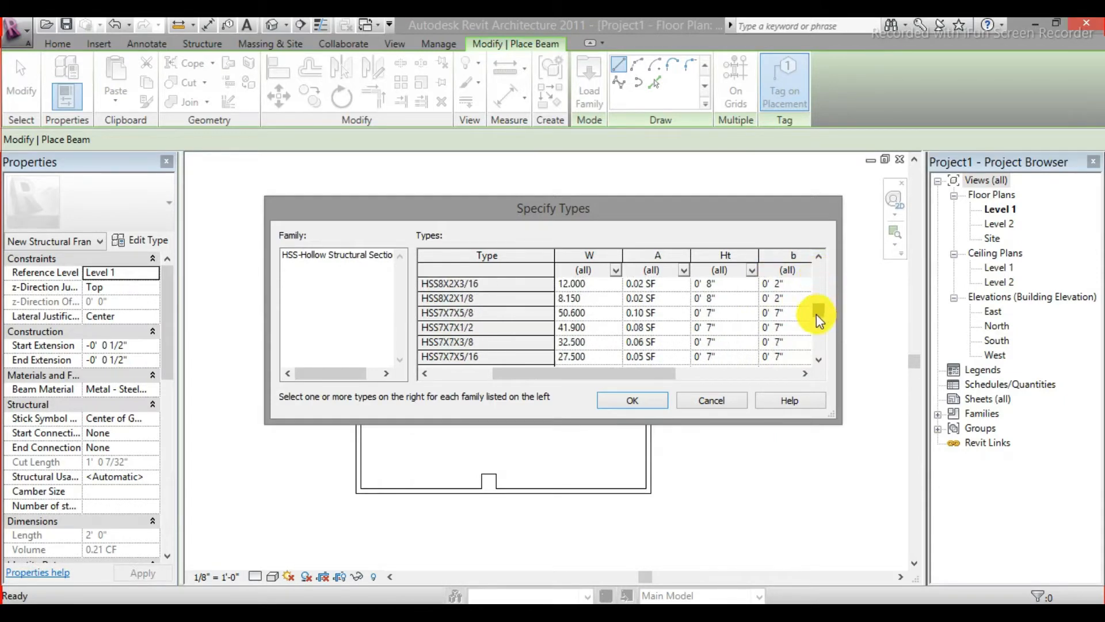
left_click(791, 314)
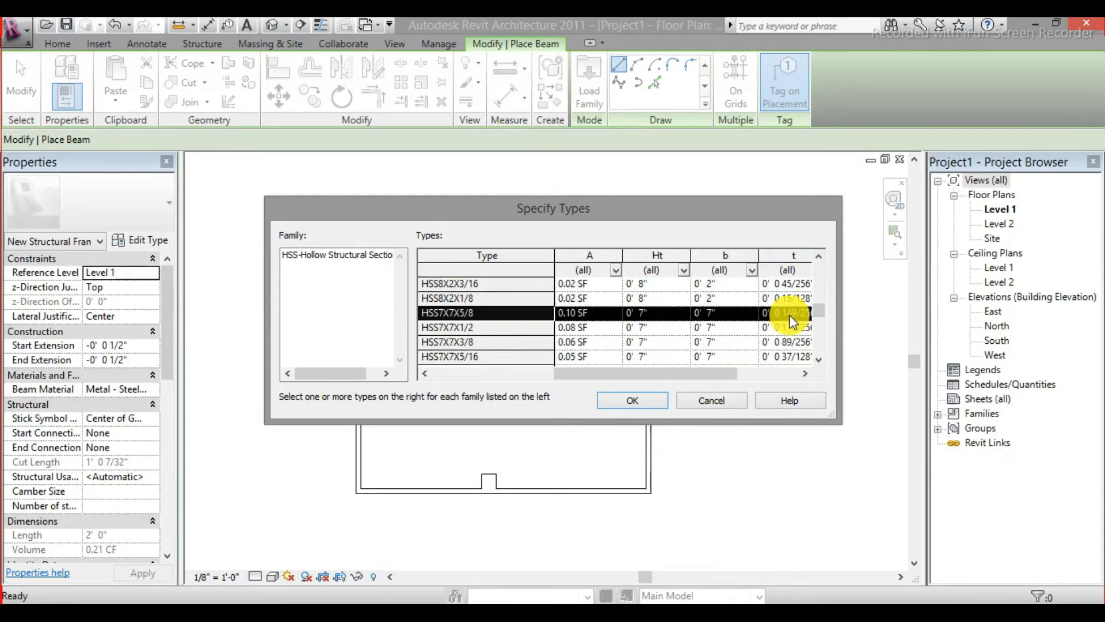
left_click(631, 401)
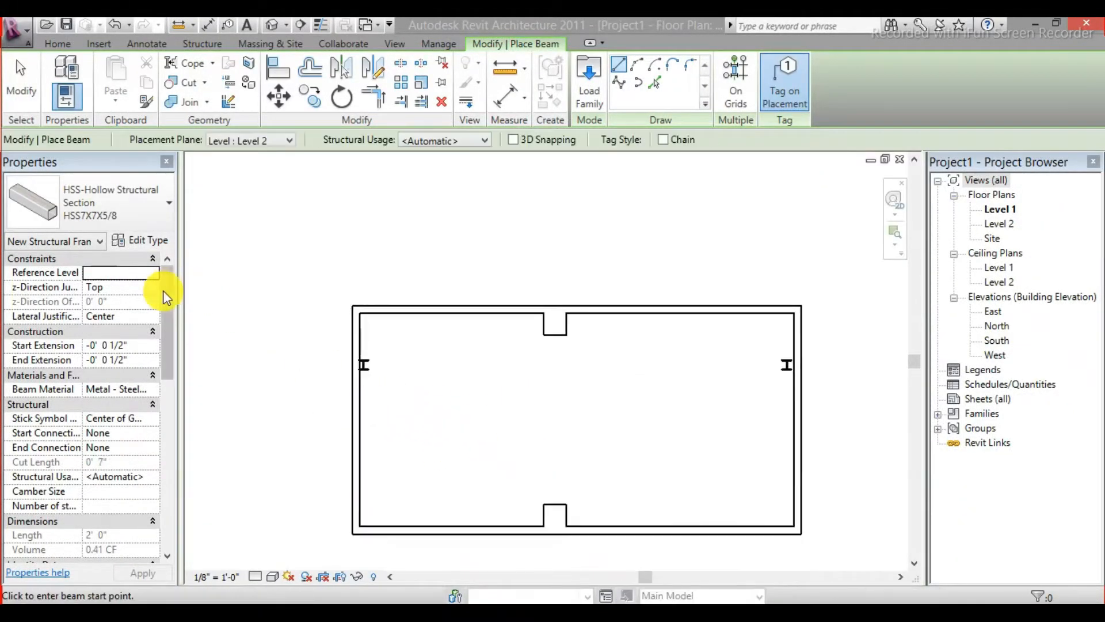
- Place an HSS7X7X5/8 beam about 40' long from the left wall to the right wall, about 10' below the upper wall, and dismiss the warning
left_click(142, 218)
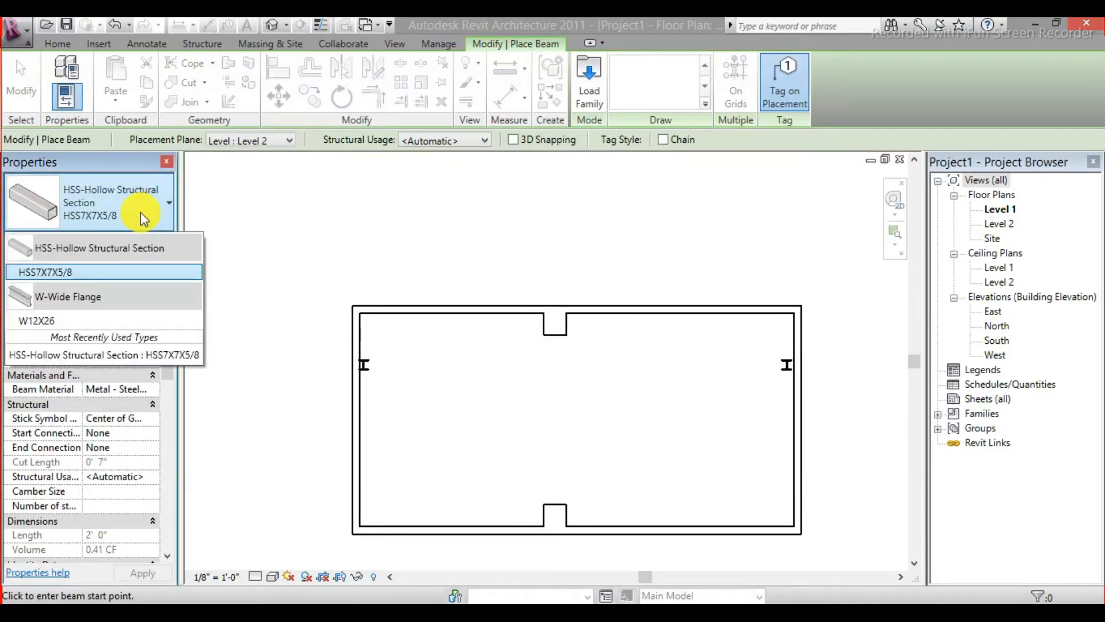
left_click(140, 212)
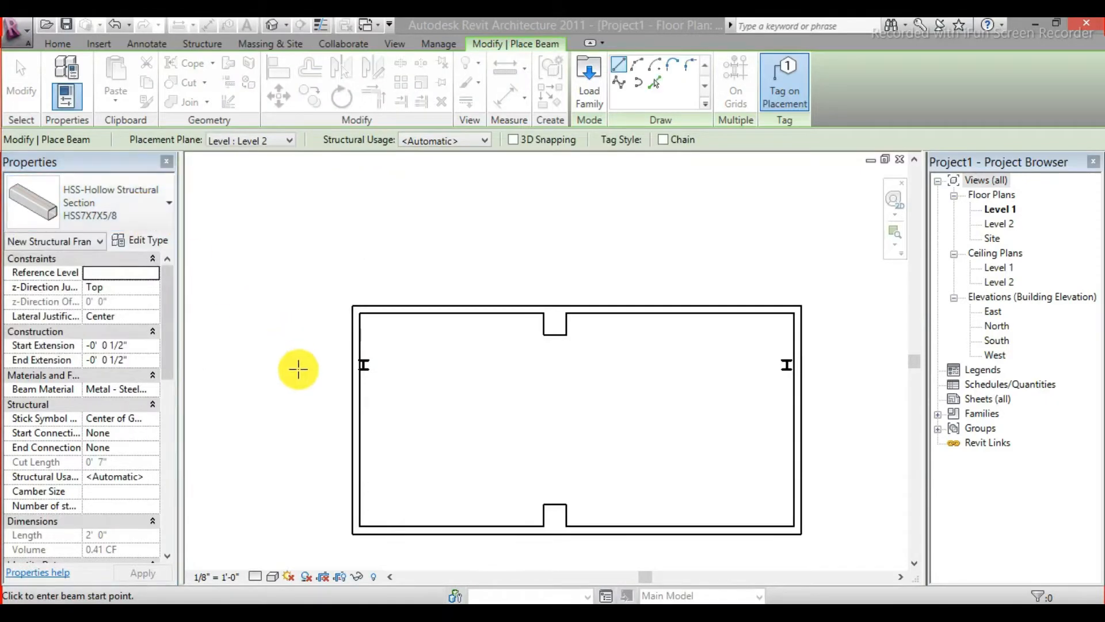
left_click(357, 420)
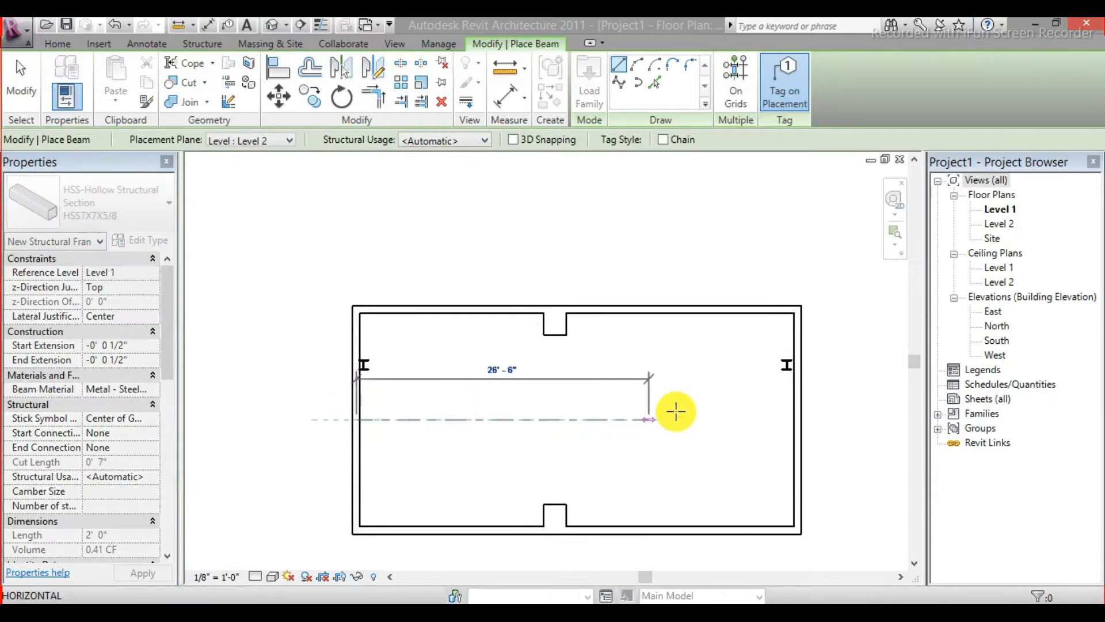
left_click(799, 415)
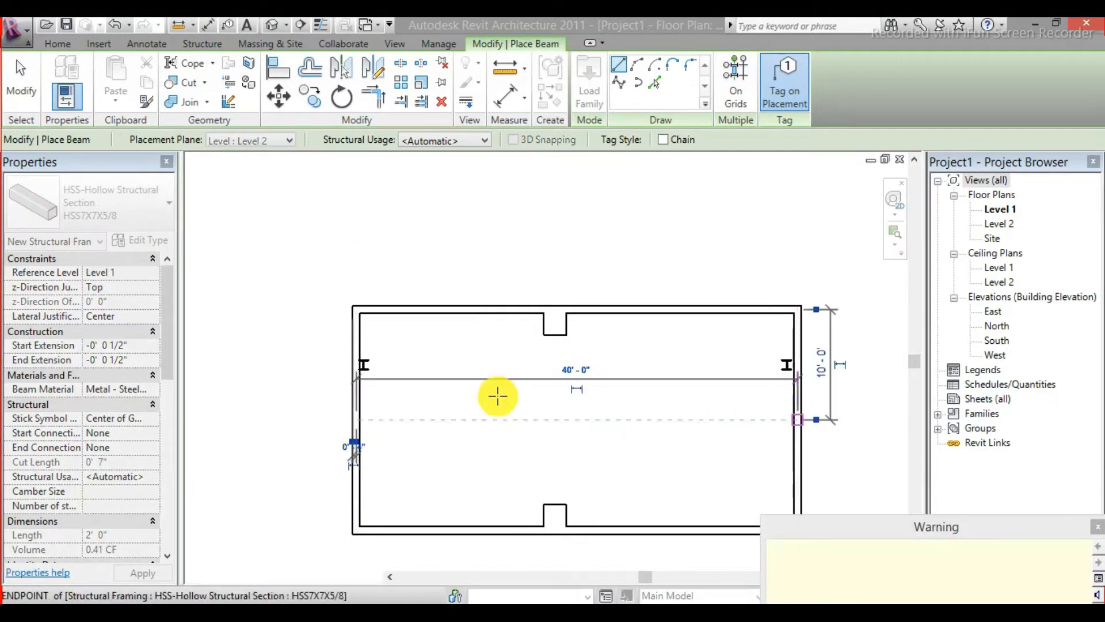
left_click(1092, 523)
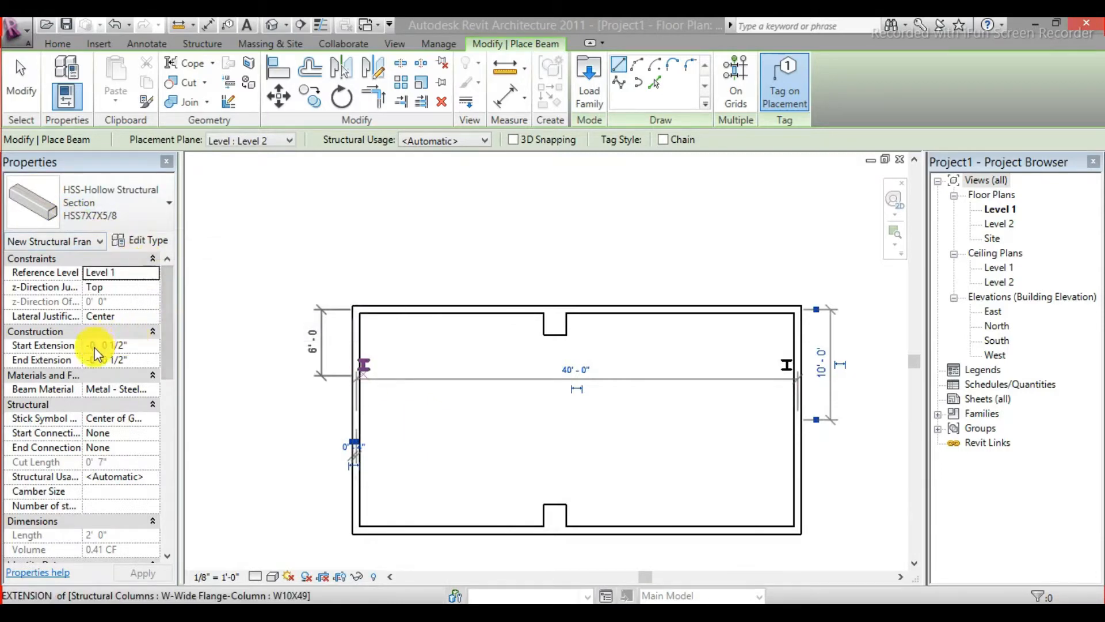
- Examine the instance and type properties of the HSS7X7X5/8 beam without changing them
left_click_drag(168, 315, 171, 379)
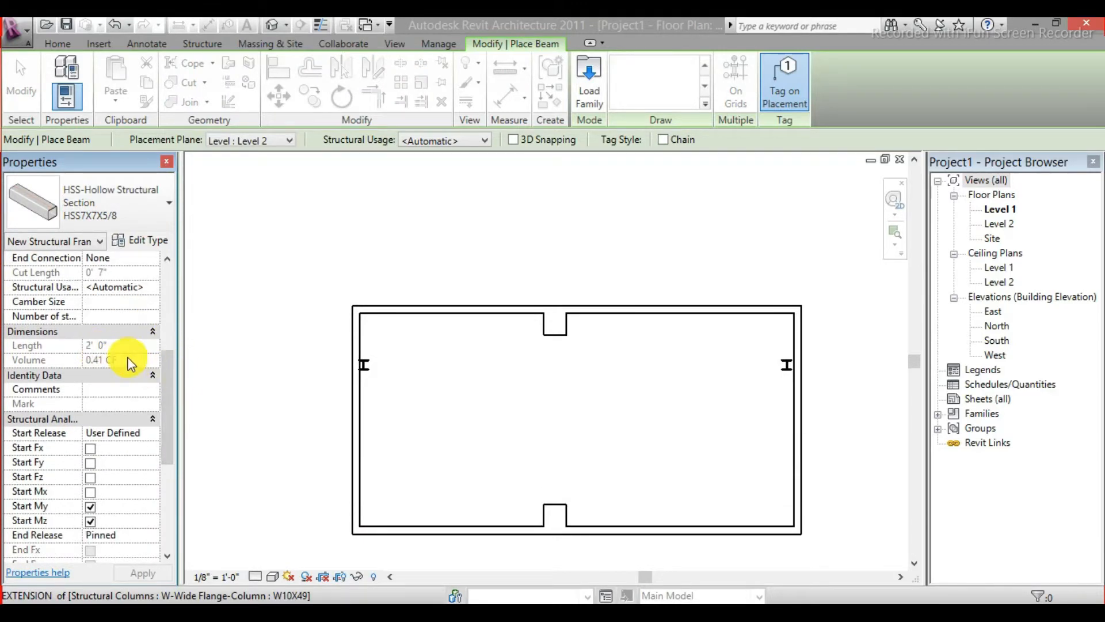
left_click_drag(164, 371, 154, 244)
left_click(153, 242)
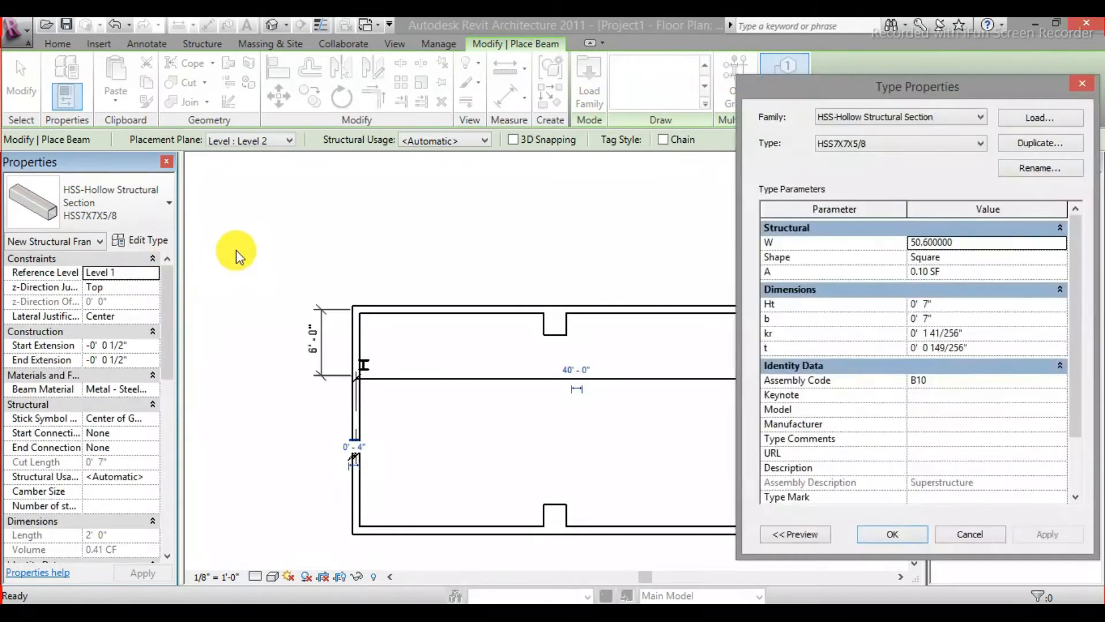
left_click(909, 246)
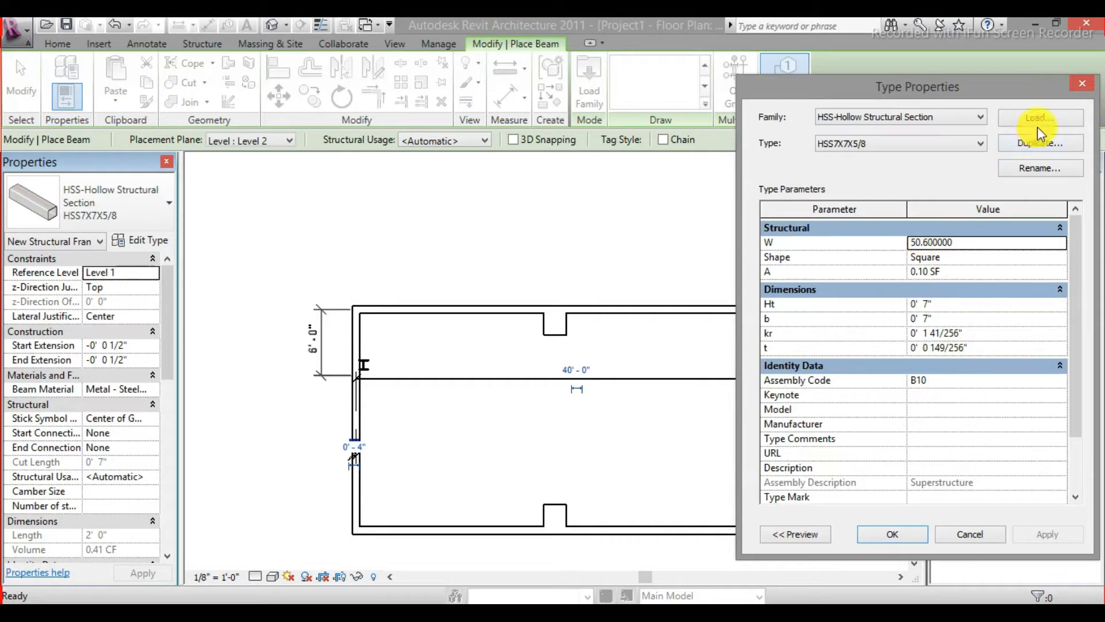
left_click(1084, 87)
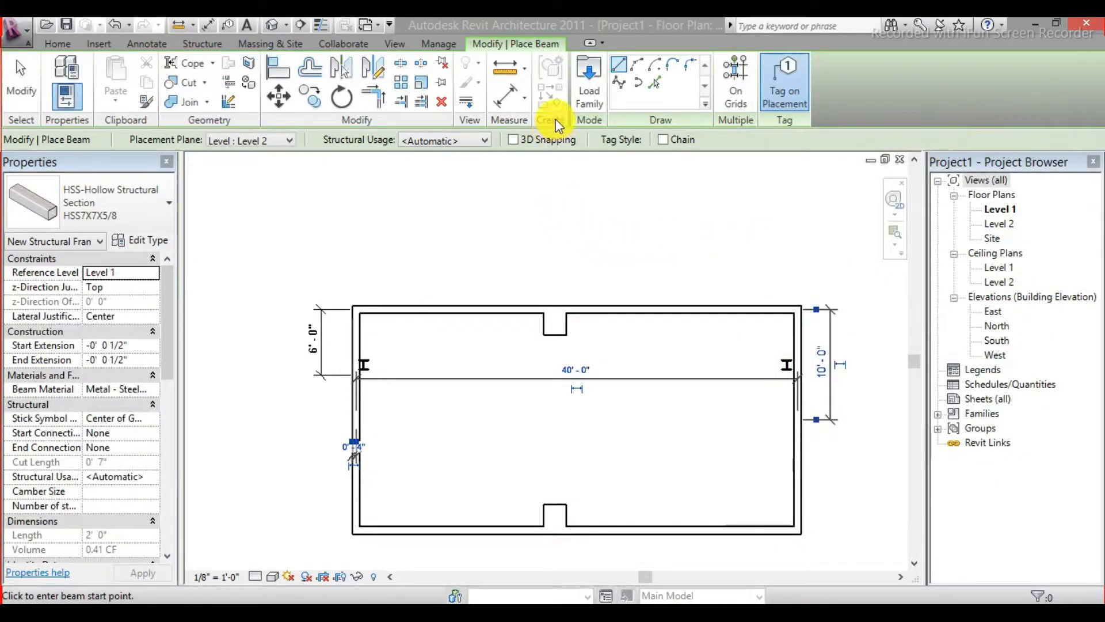
- Start loading another beam family and open the Framing folder inside the Imperial Library's Structural folder
left_click(589, 86)
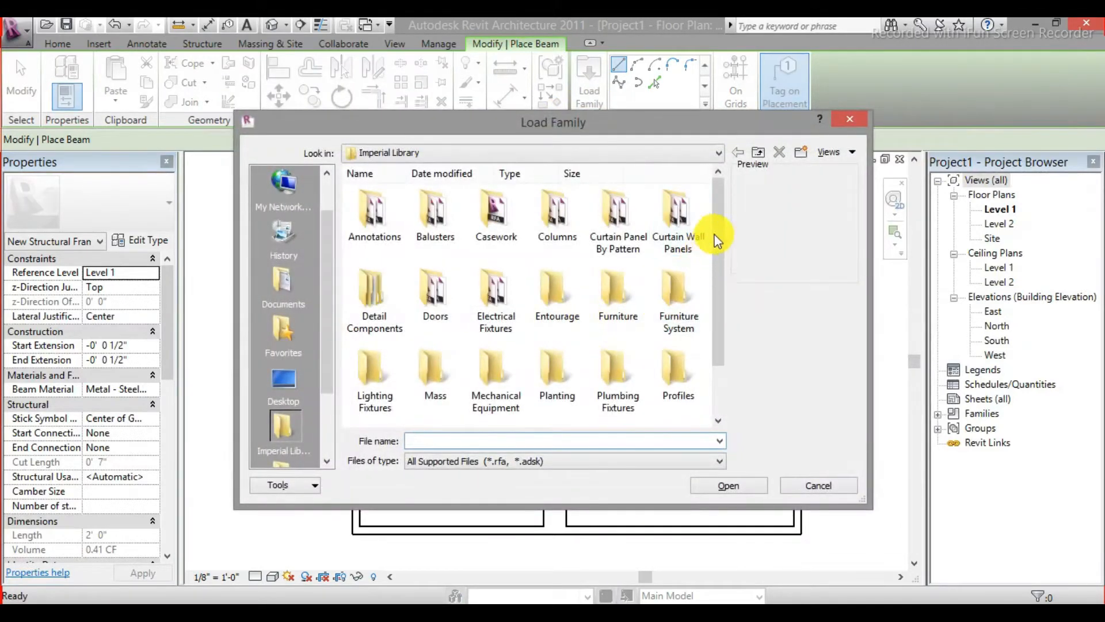
left_click_drag(716, 240, 710, 307)
double_click(504, 361)
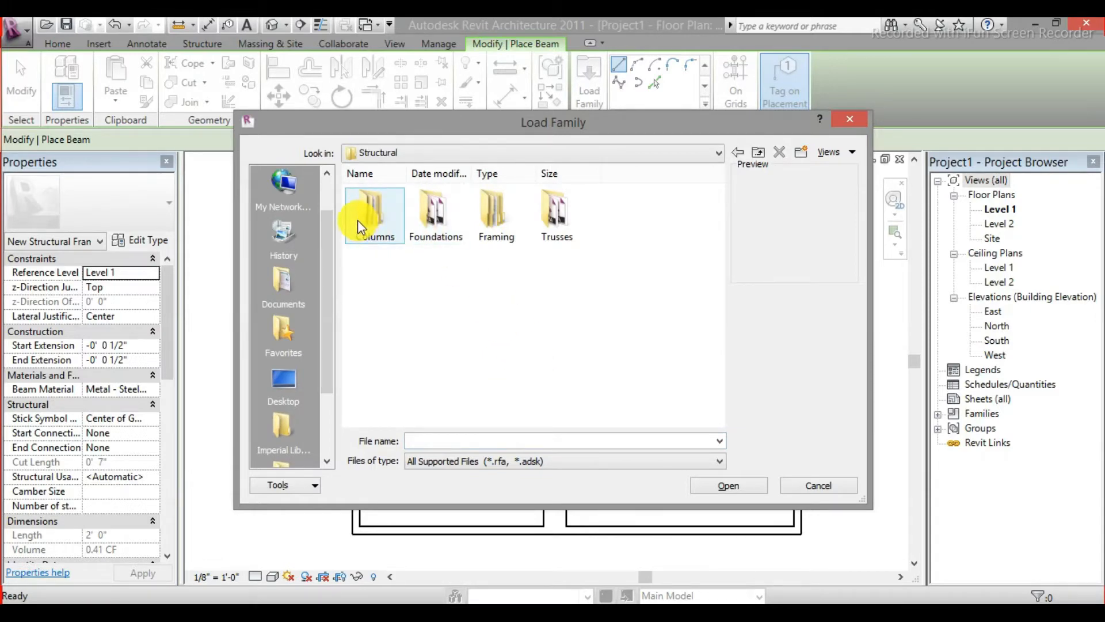
double_click(494, 236)
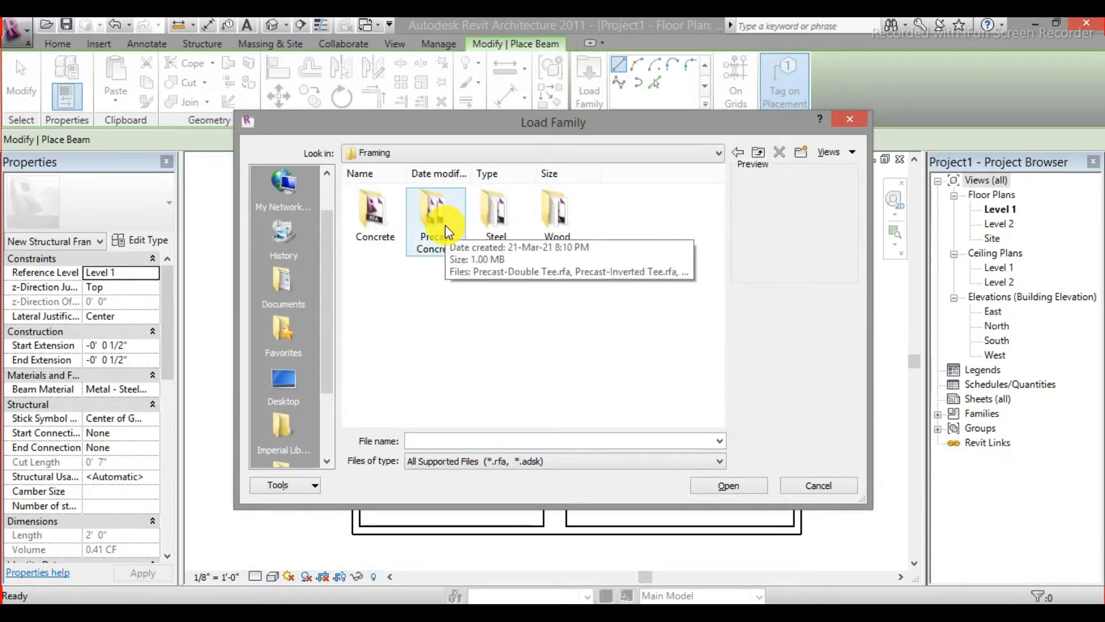
- Preview the Concrete-Rectangular Beam and the Precast Concrete framing families, including the Inverted Tee and Single Tee
left_click(381, 235)
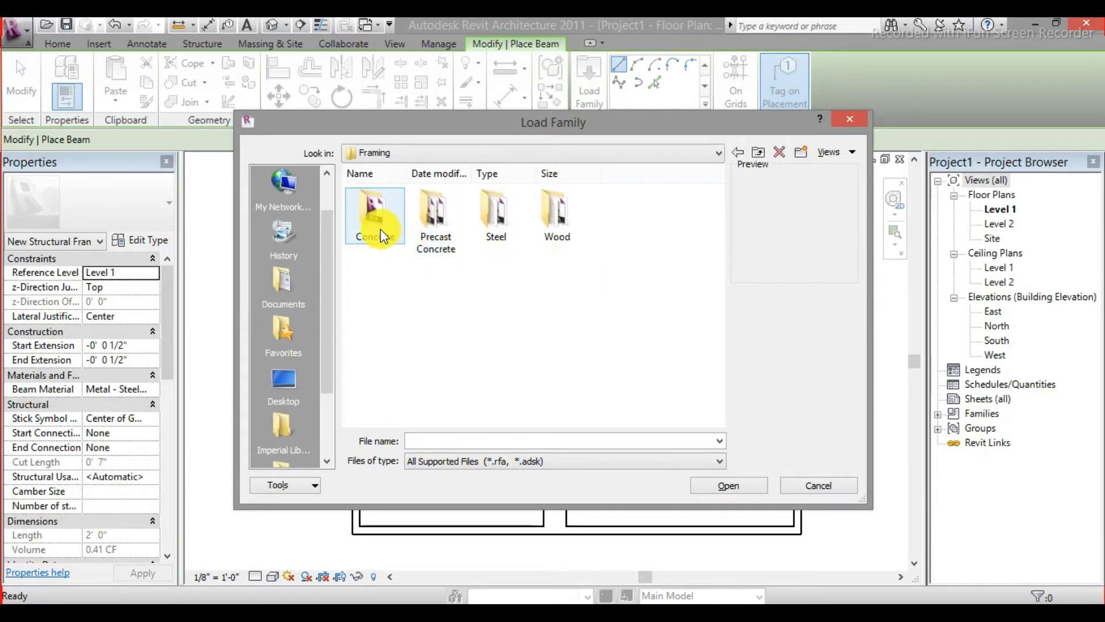
double_click(381, 235)
left_click(378, 223)
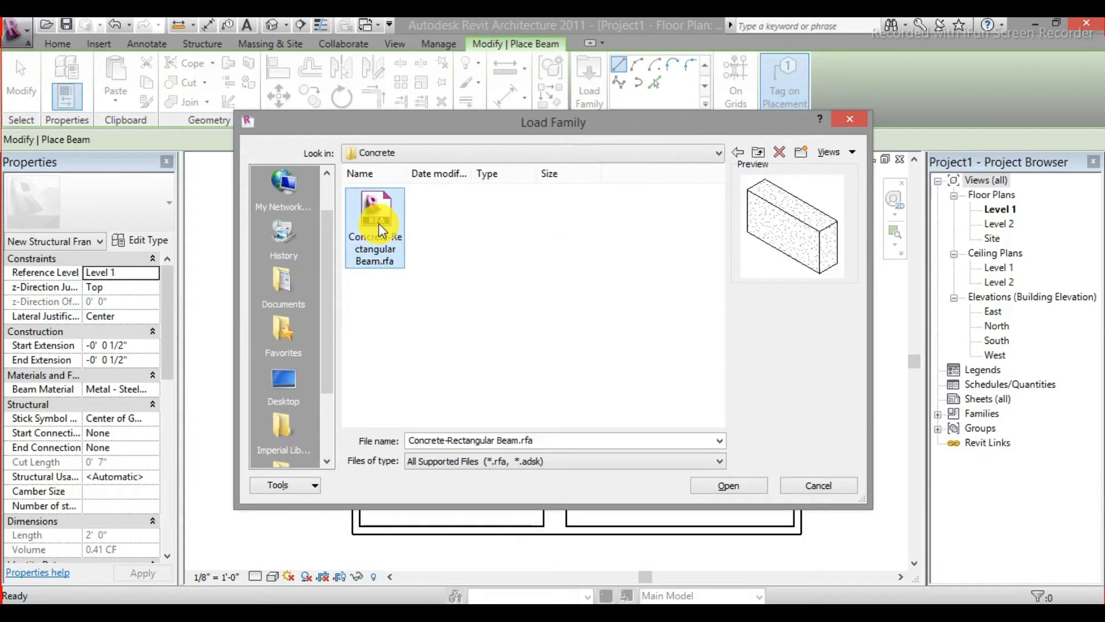
left_click(738, 152)
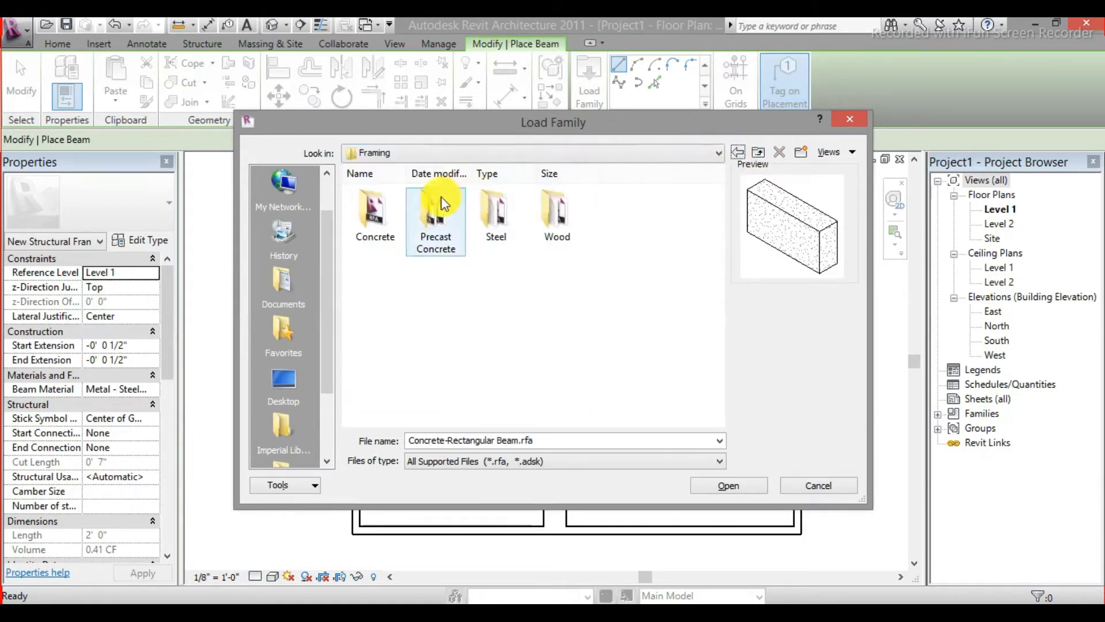
double_click(440, 203)
left_click(375, 214)
left_click(430, 218)
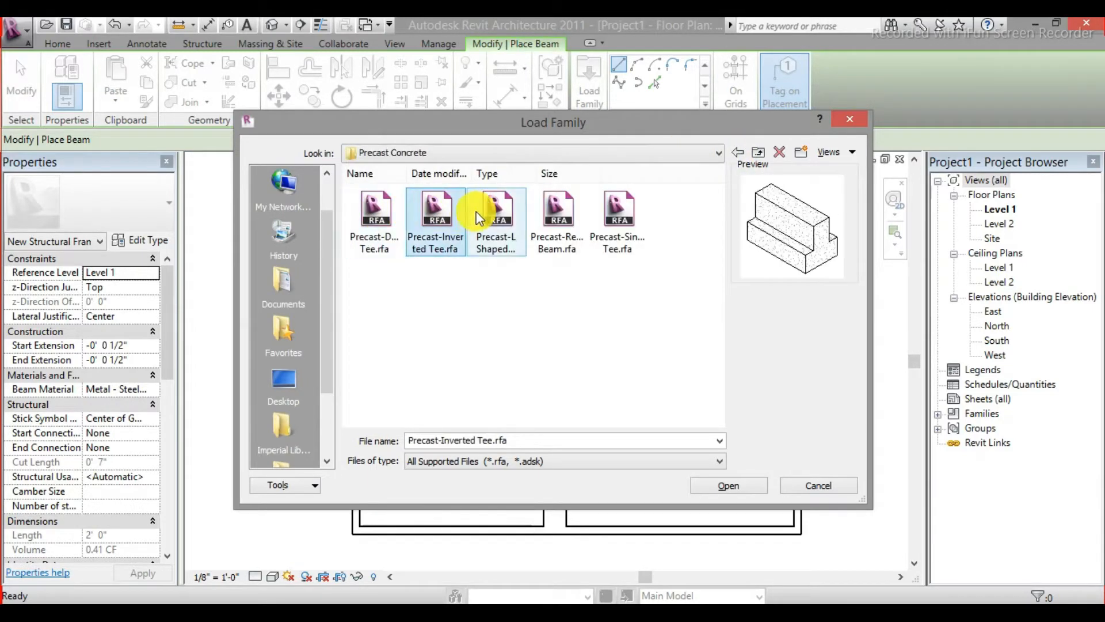
left_click(534, 220)
left_click(619, 215)
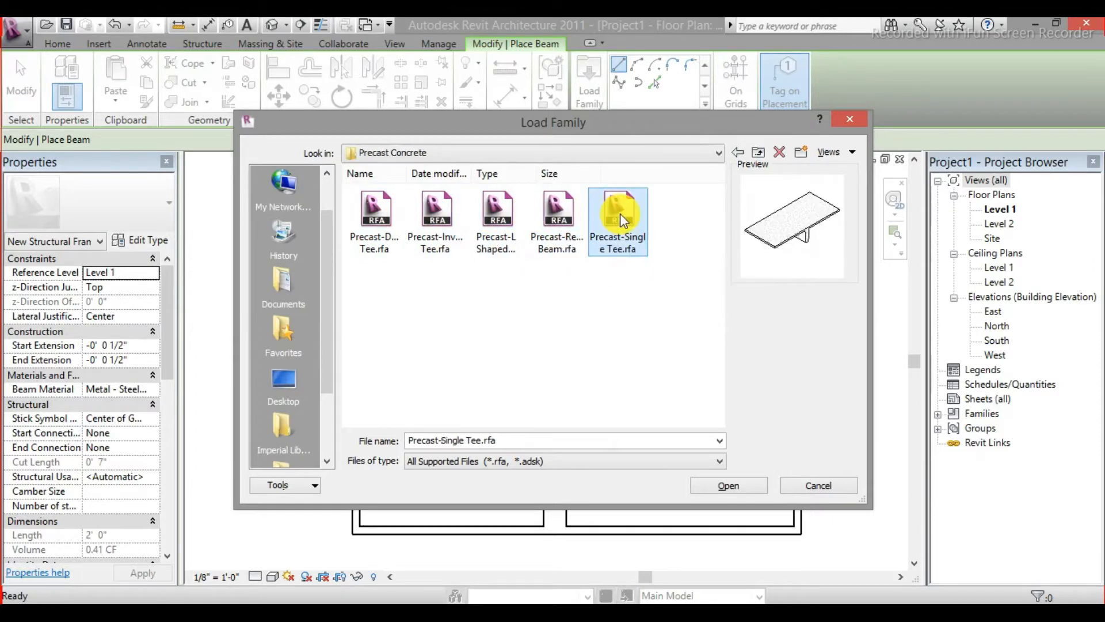
left_click(737, 155)
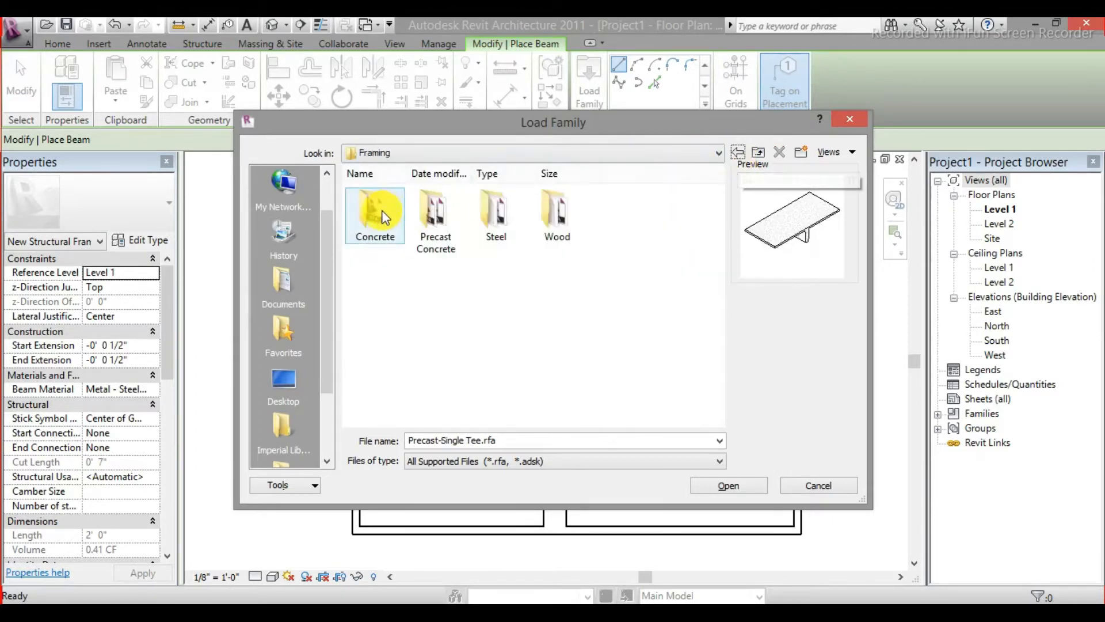
- Load the Concrete-Rectangular Beam family from the Concrete folder and choose its 12 x 24 type for placement
double_click(380, 209)
left_click(379, 212)
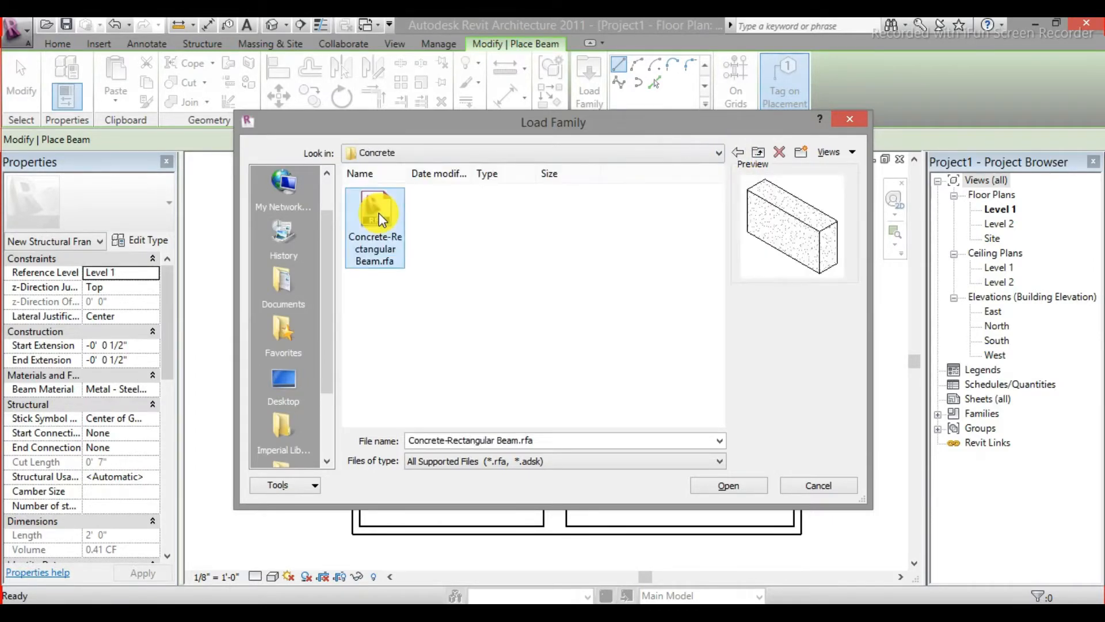
left_click(721, 485)
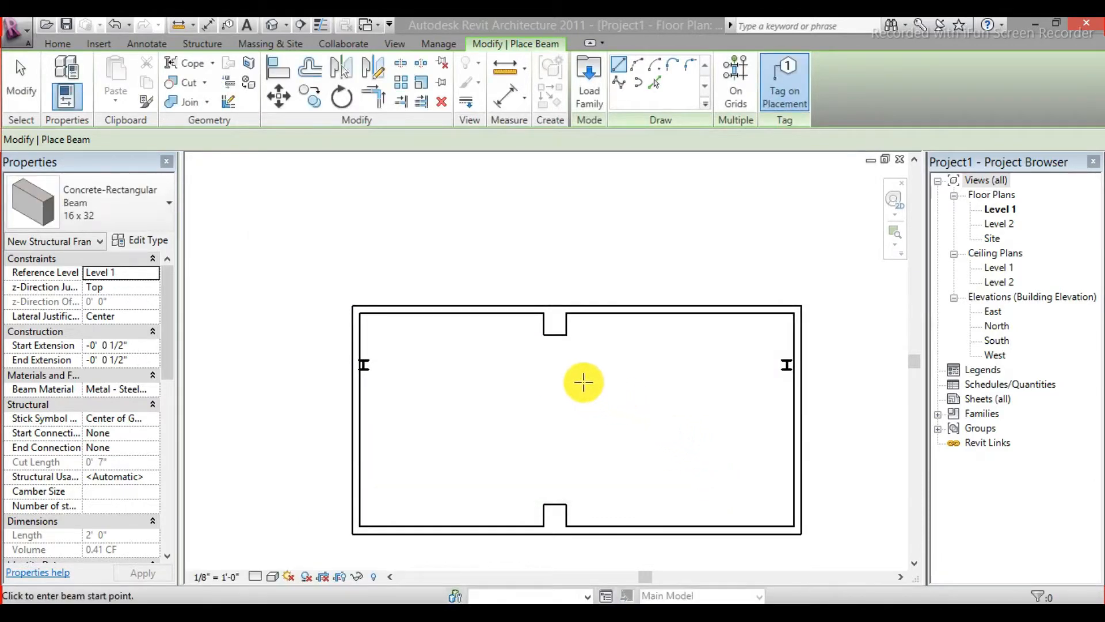
left_click(158, 223)
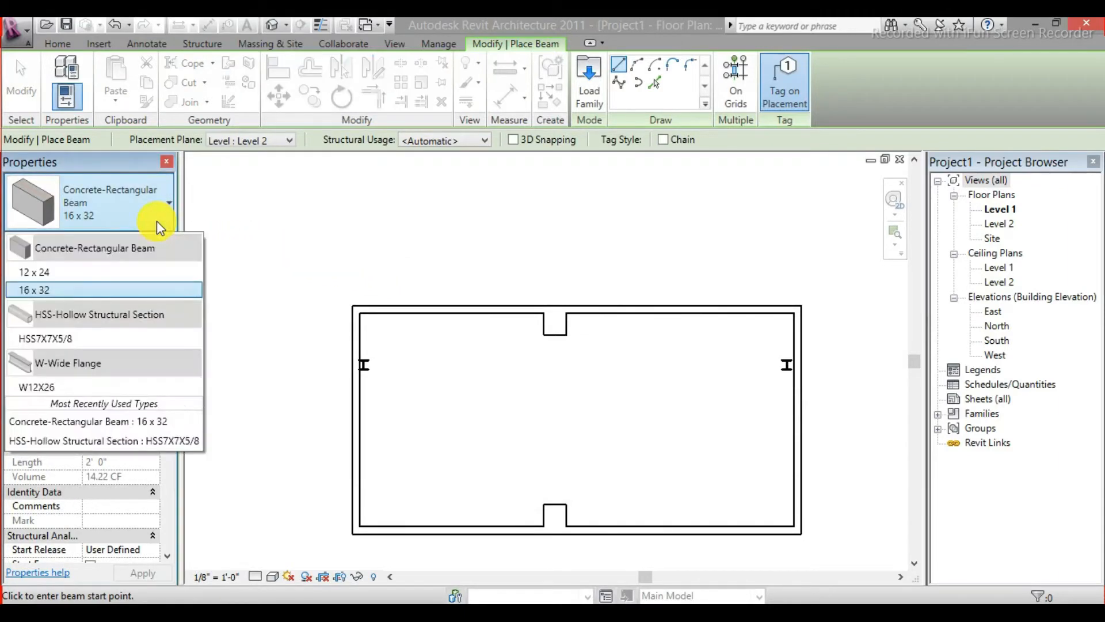
left_click(137, 274)
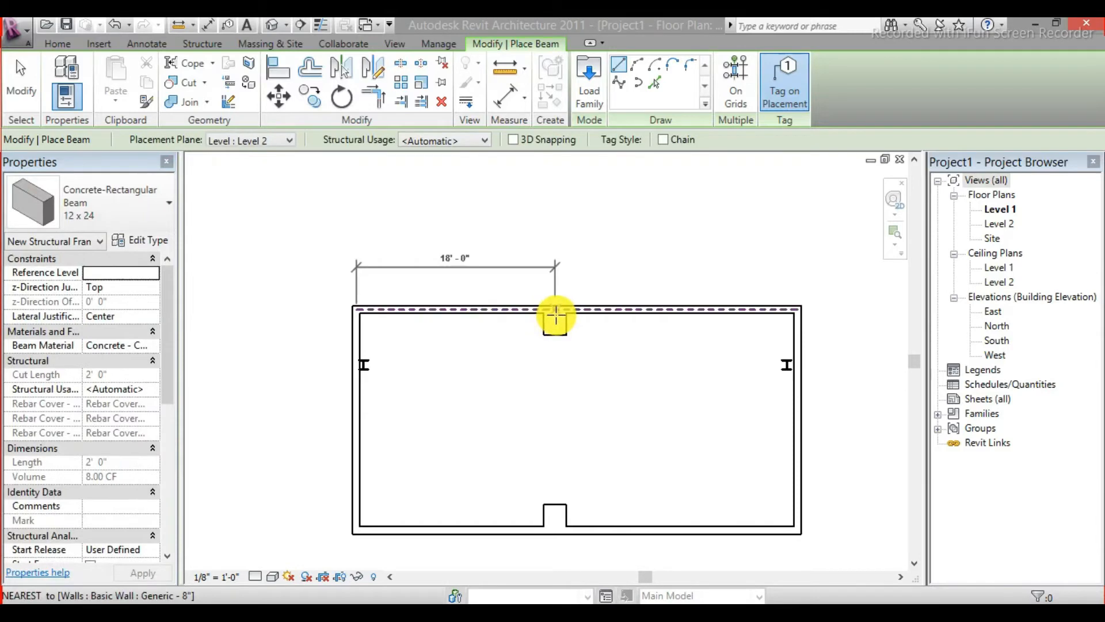
- Turn on thin lines and place a 12 x 24 concrete beam about 19' 6" long between the two rectangular columns on the long walls
scroll(556, 316, "up", 1)
scroll(553, 314, "up", 1)
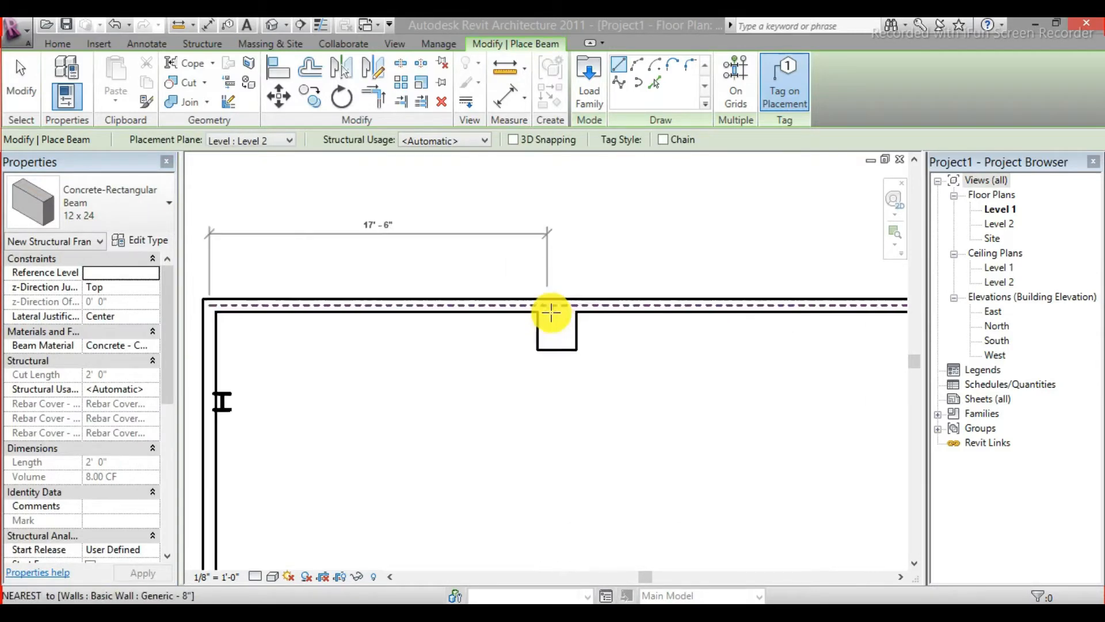
scroll(553, 315, "up", 1)
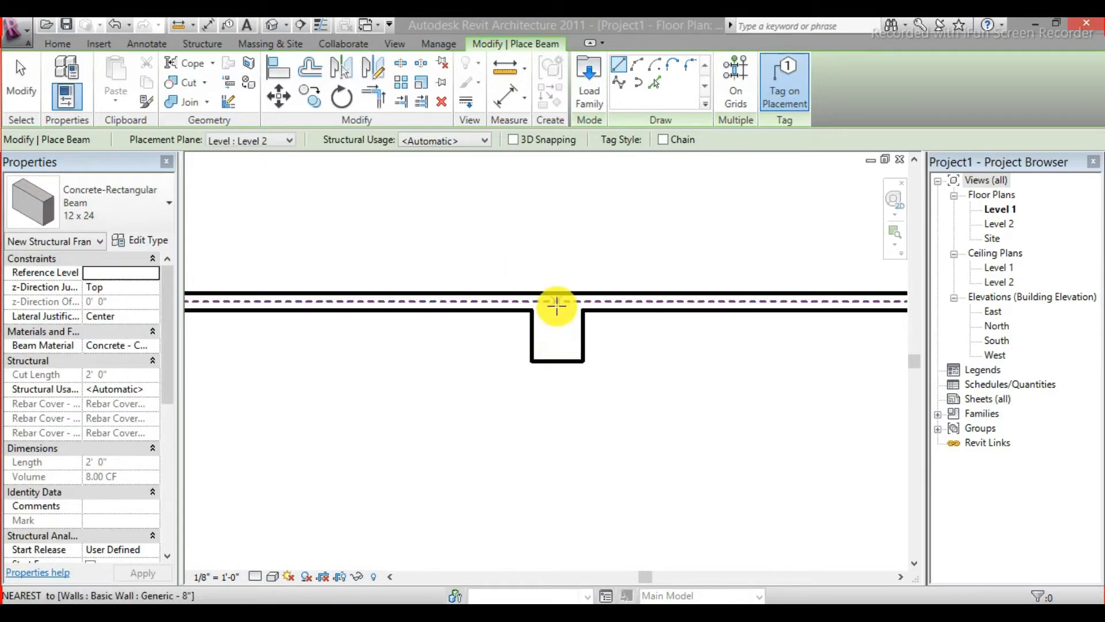
left_click(326, 25)
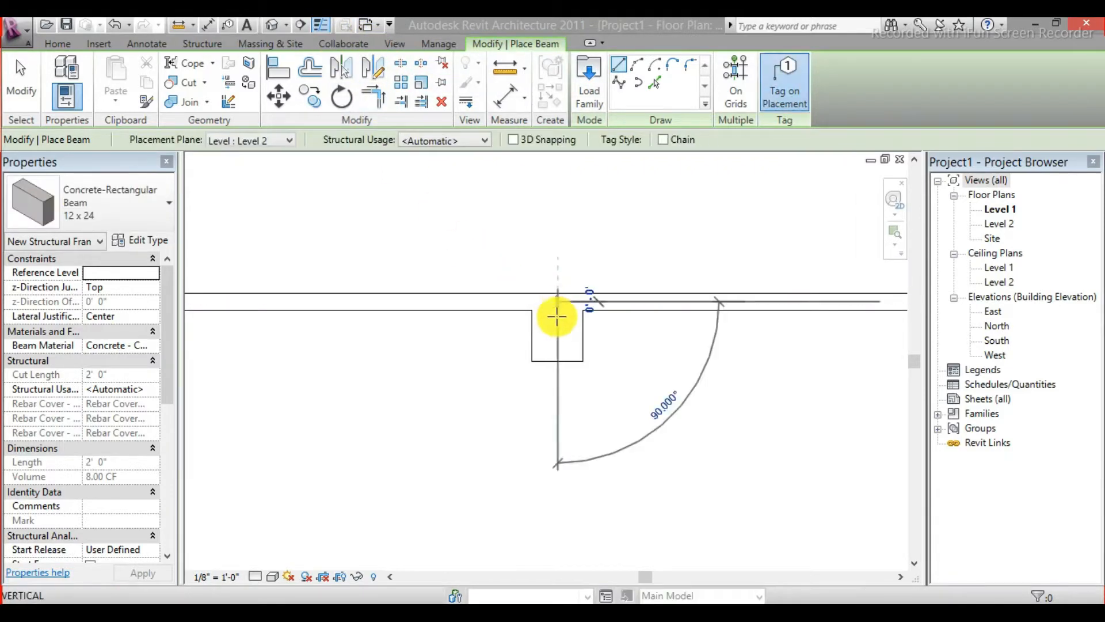
scroll(553, 316, "down", 2)
scroll(554, 319, "down", 4)
scroll(544, 450, "up", 4)
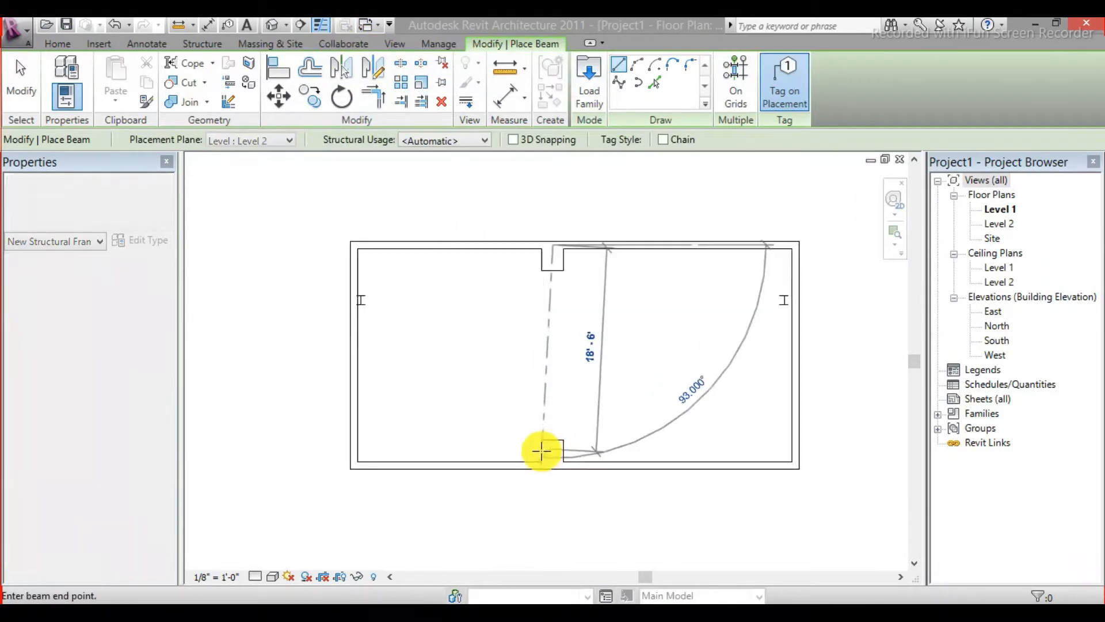
left_click(554, 461)
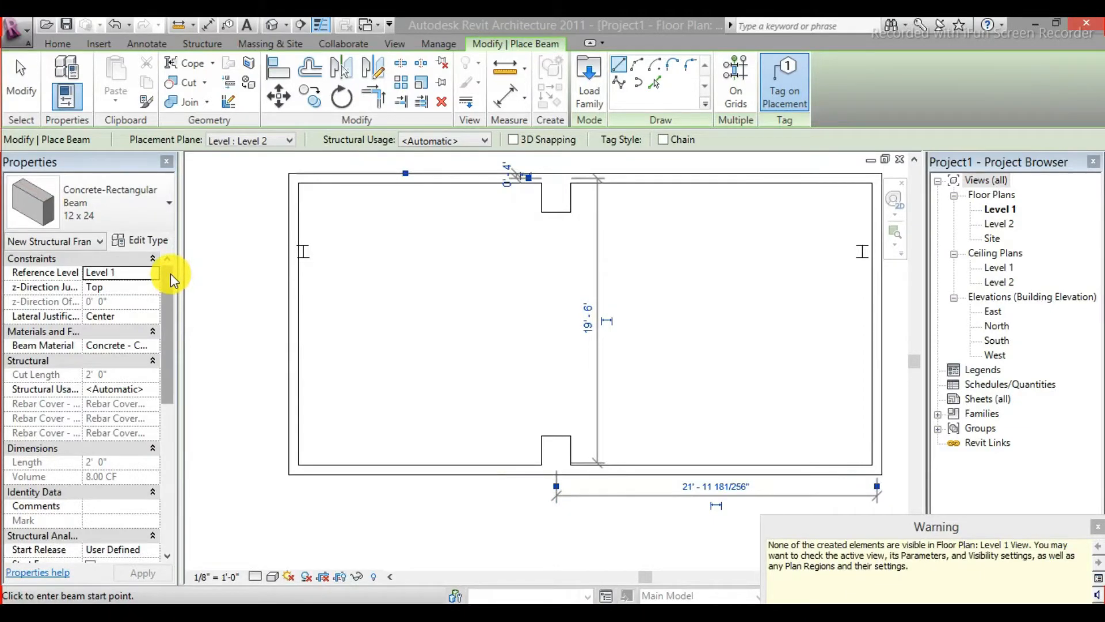
- Examine the concrete beam's instance properties, its material settings and the available beam types without changing them
left_click_drag(168, 271, 177, 368)
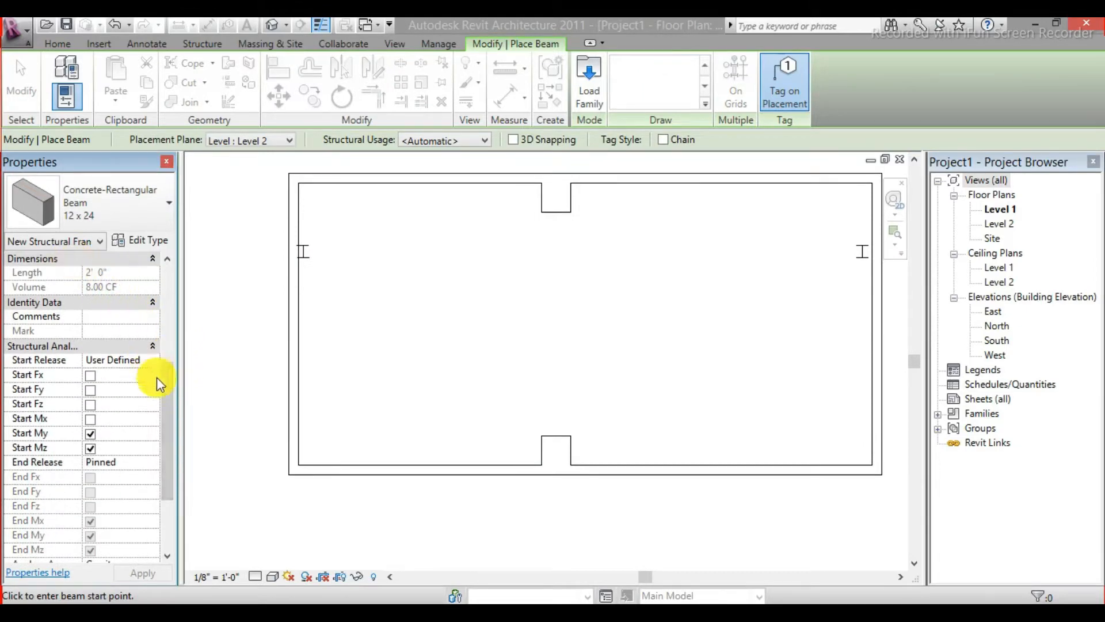
left_click_drag(170, 410, 172, 271)
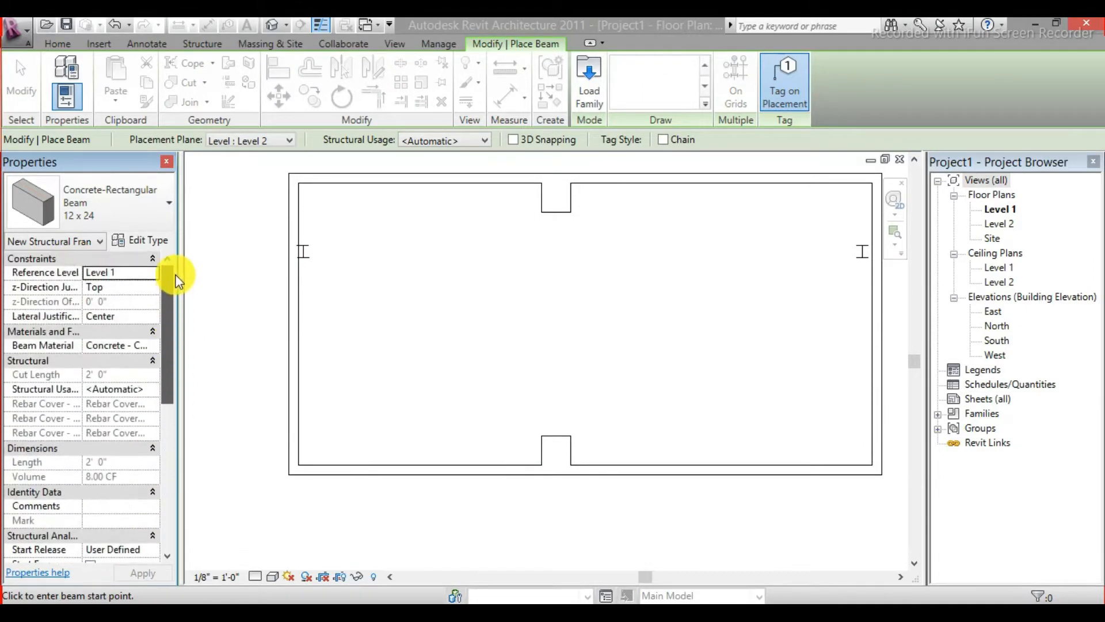
left_click(155, 353)
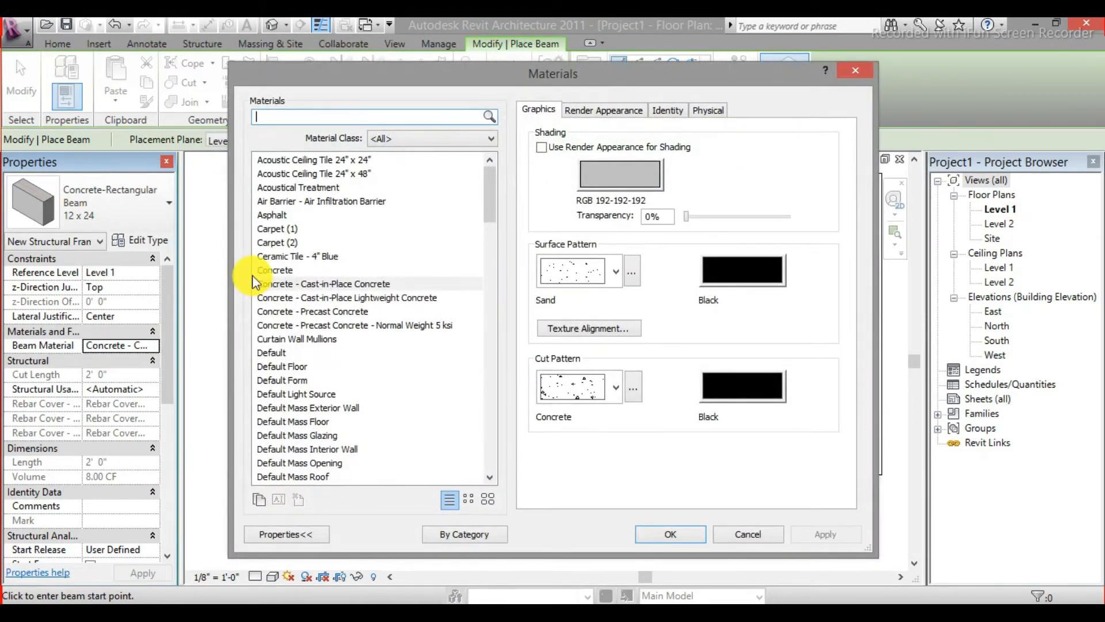
left_click(865, 70)
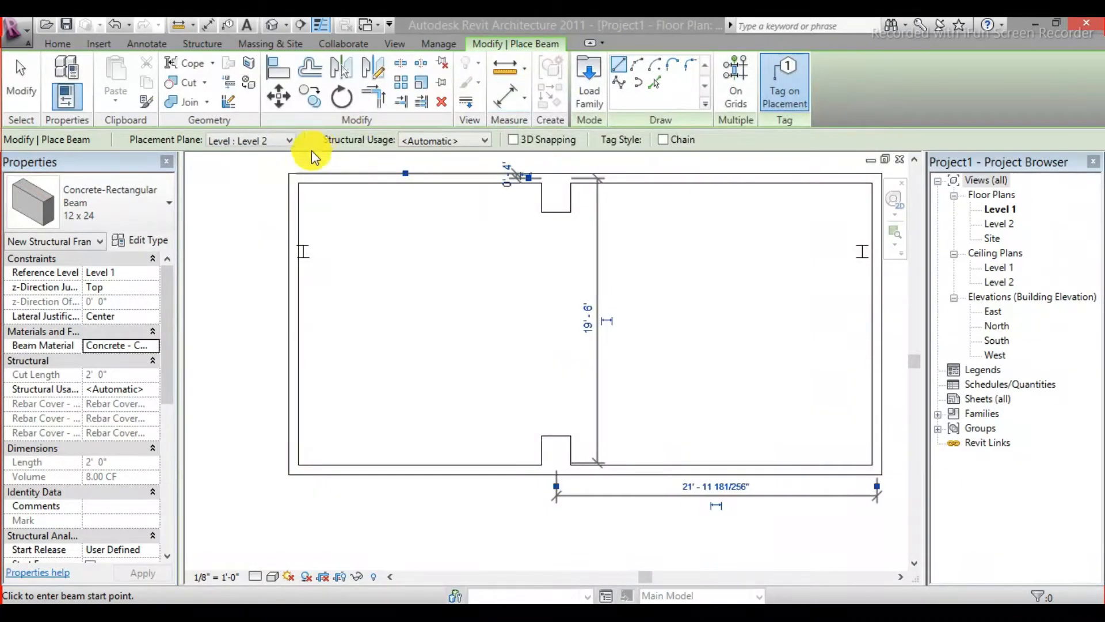
left_click(133, 209)
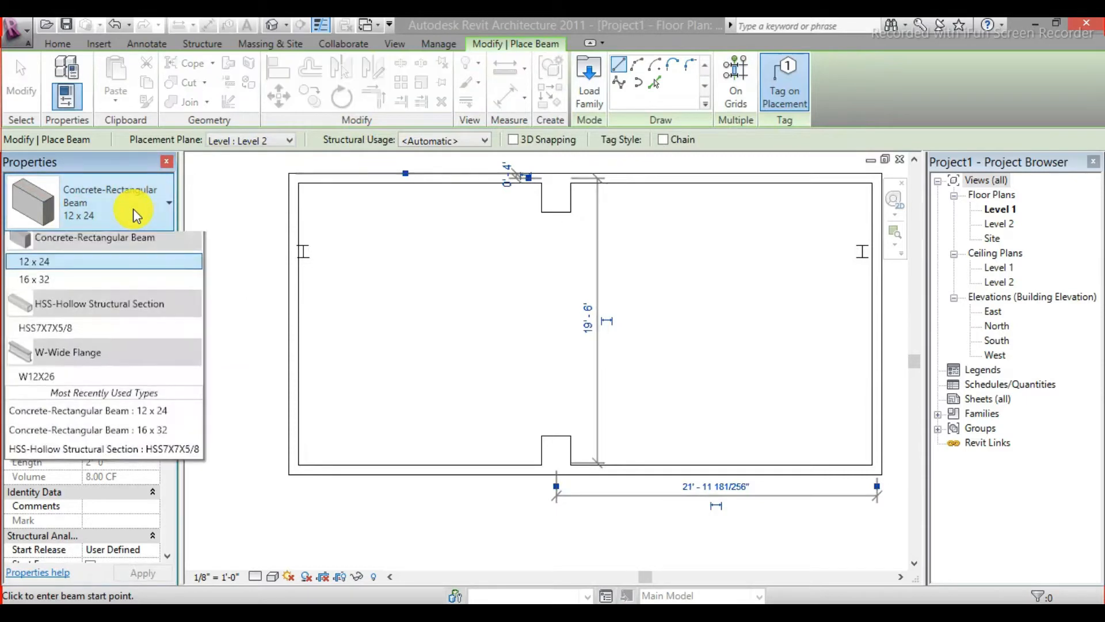
left_click(133, 209)
left_click(133, 208)
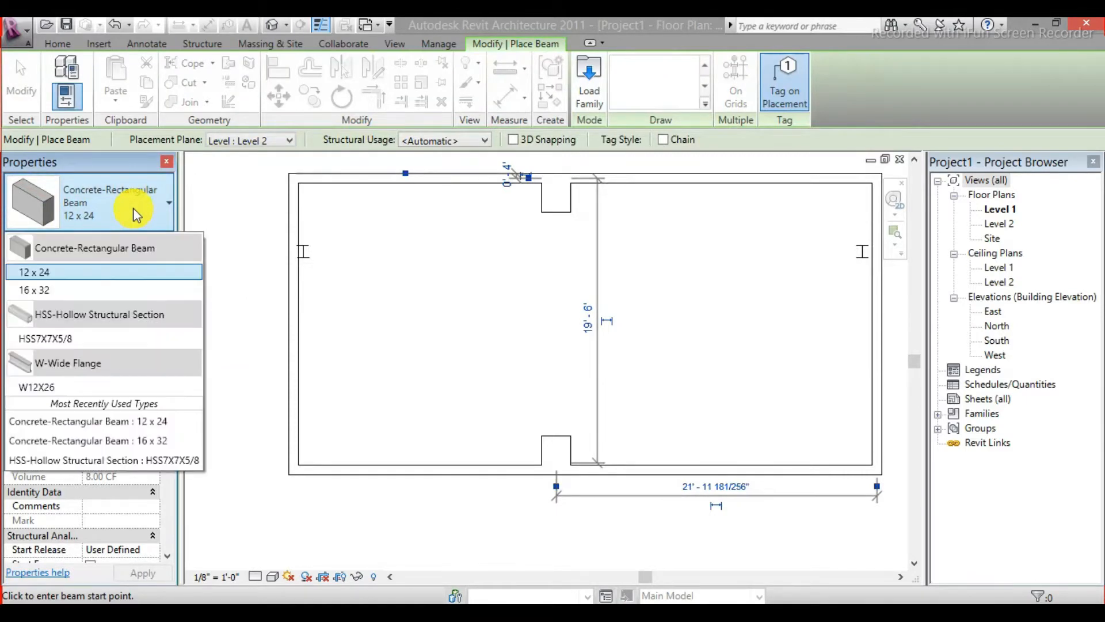
left_click(121, 223)
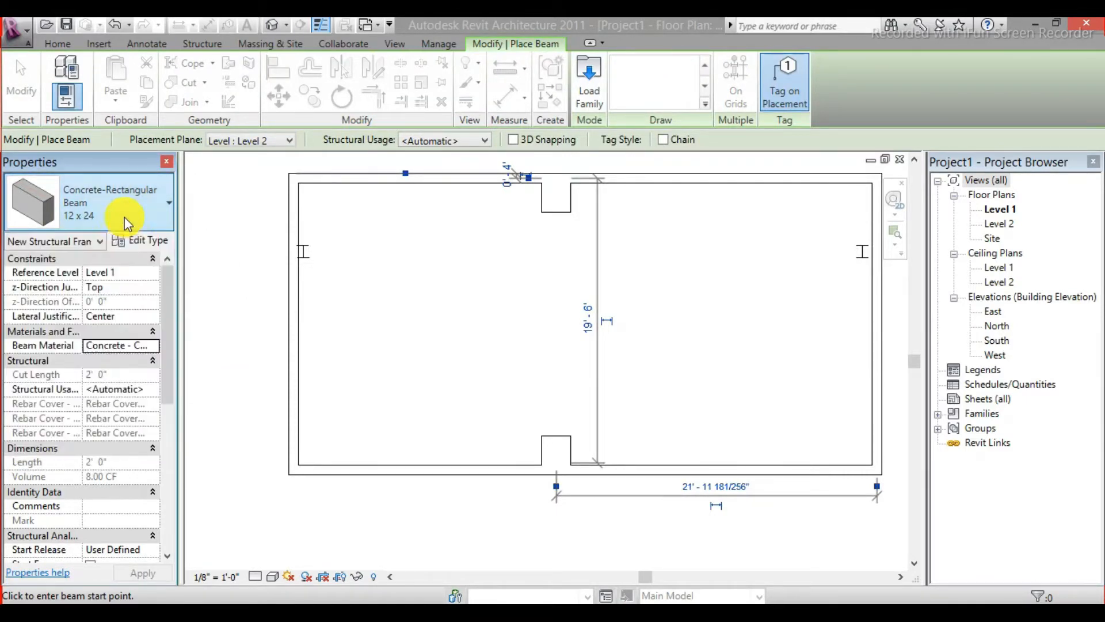
- Duplicate the 12 x 24 beam type as 12 x 25 and set b to 0' 8" and h to 1' 6"
left_click(119, 247)
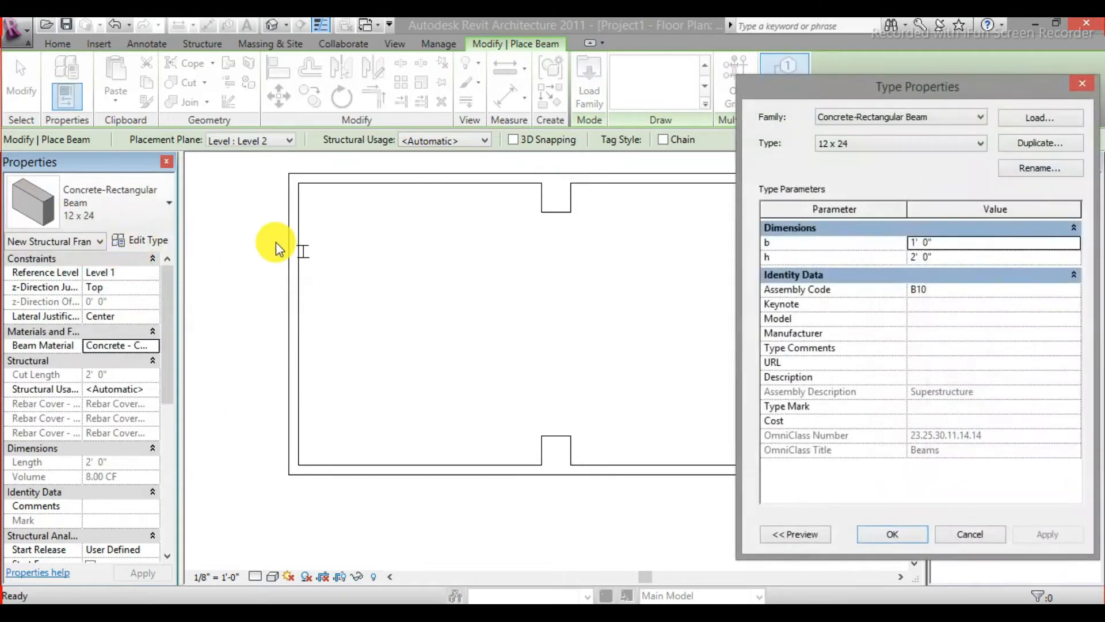
left_click_drag(907, 88, 910, 56)
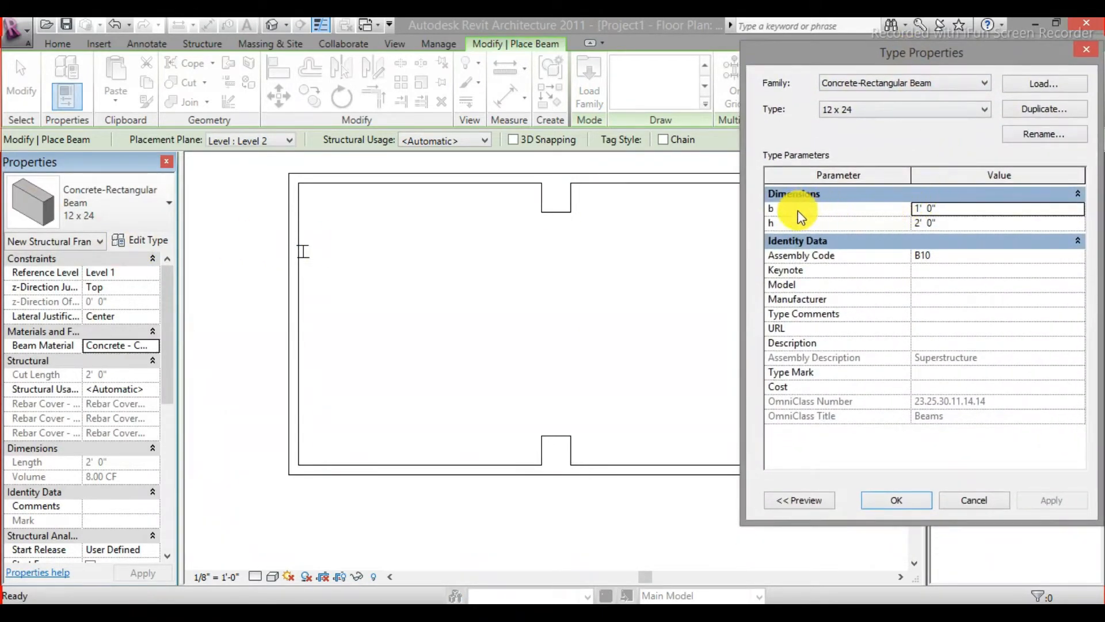
left_click(1045, 109)
type("12 x 25")
left_click(913, 306)
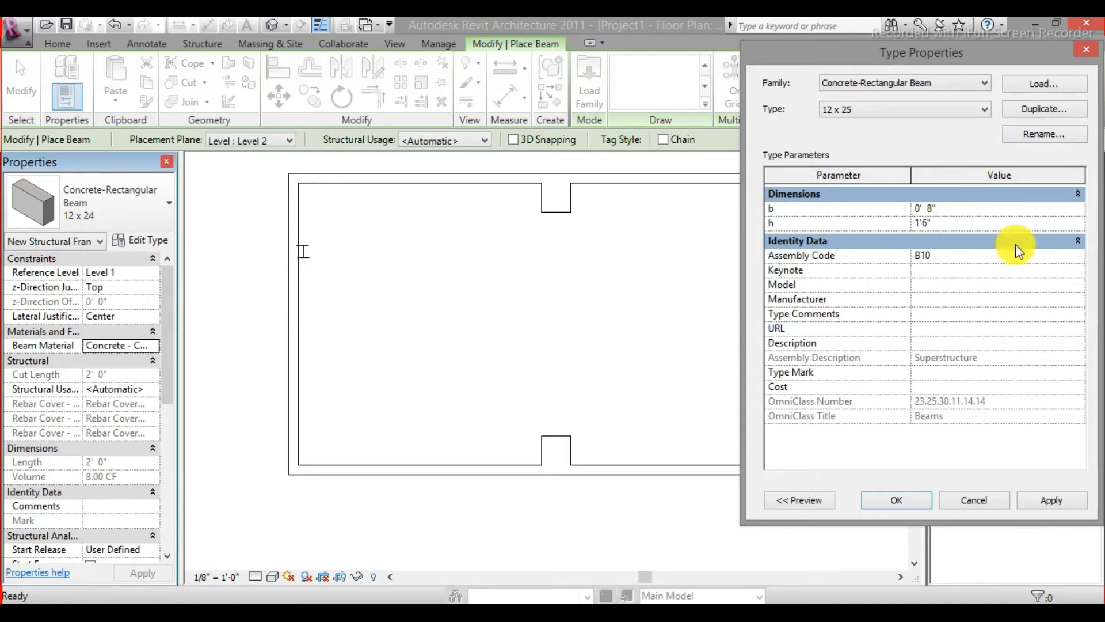
left_click(1070, 506)
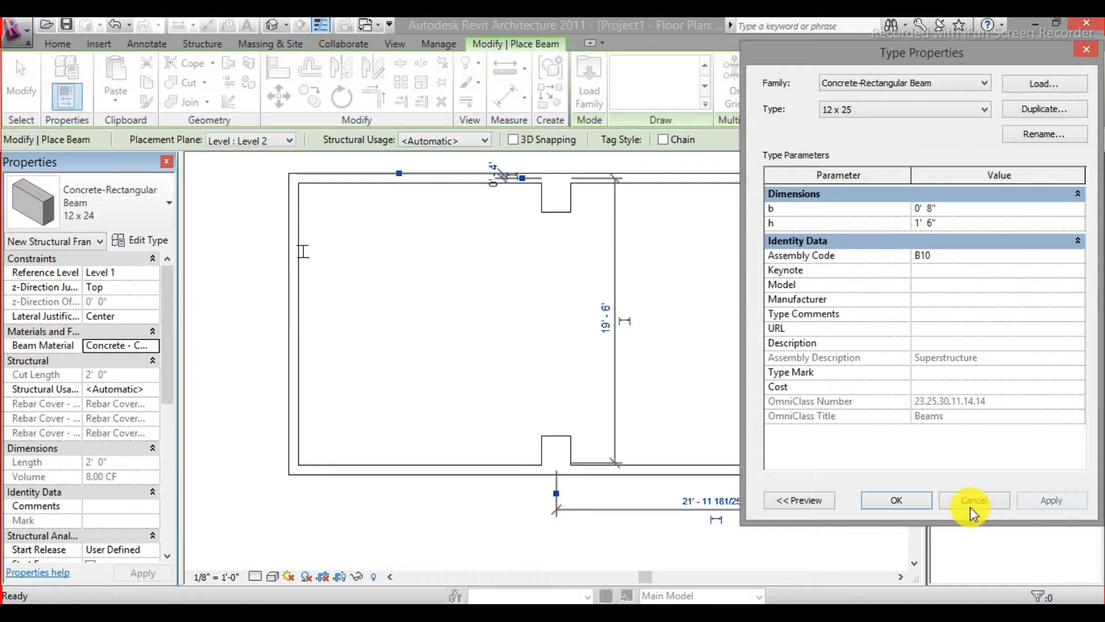
left_click(923, 503)
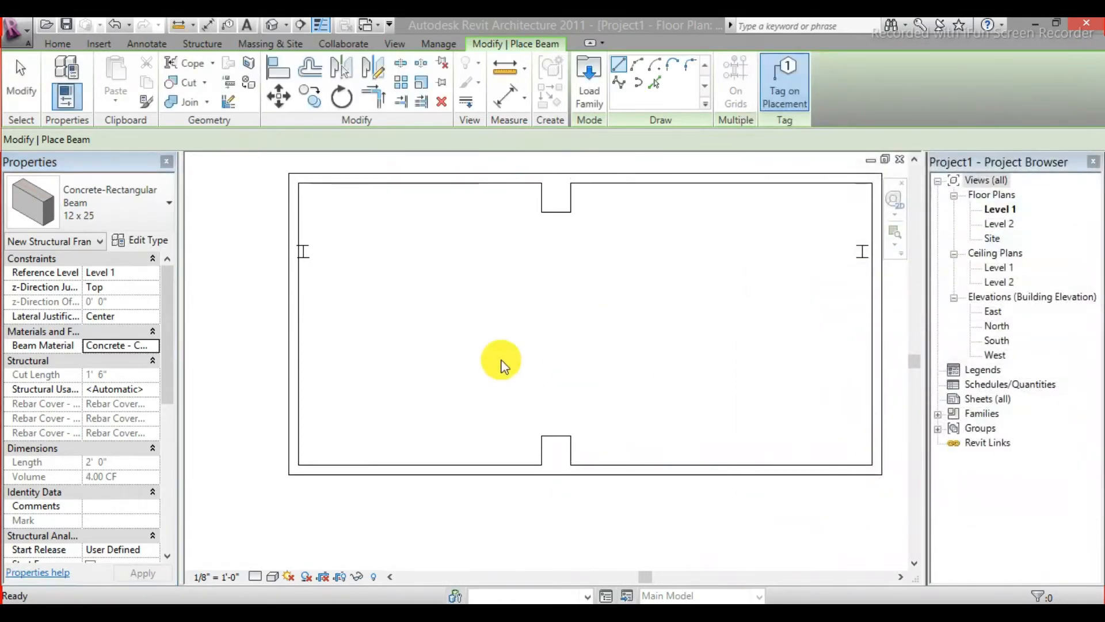
- Duplicate the beam material as Concrete - Cast-in-Place Concrete 2 and give it the Rough - Pink render appearance
left_click(154, 346)
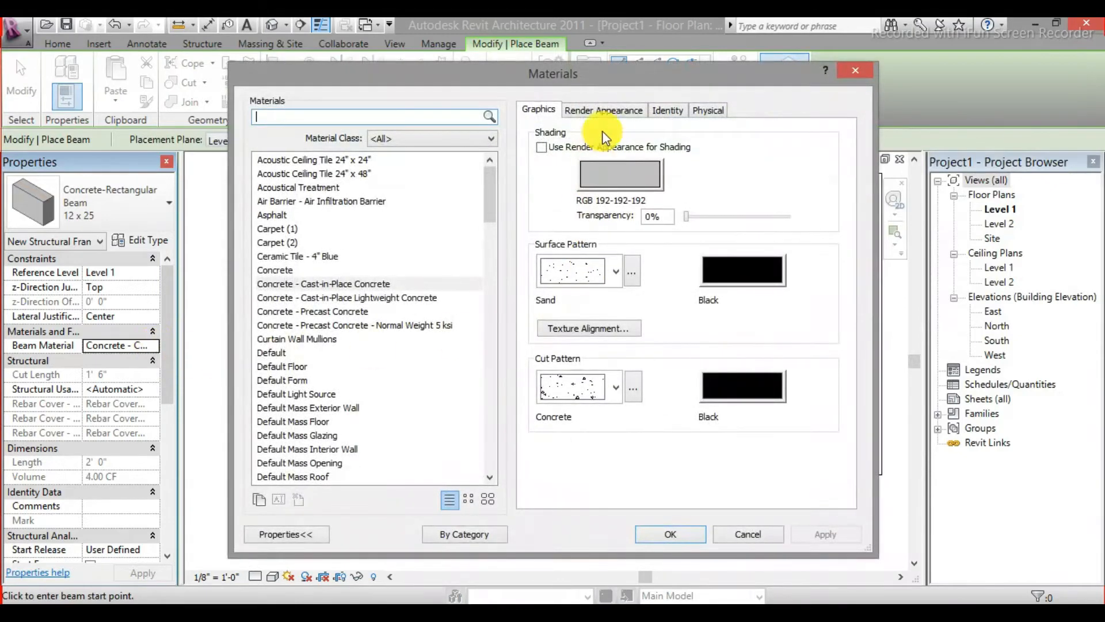
left_click(260, 498)
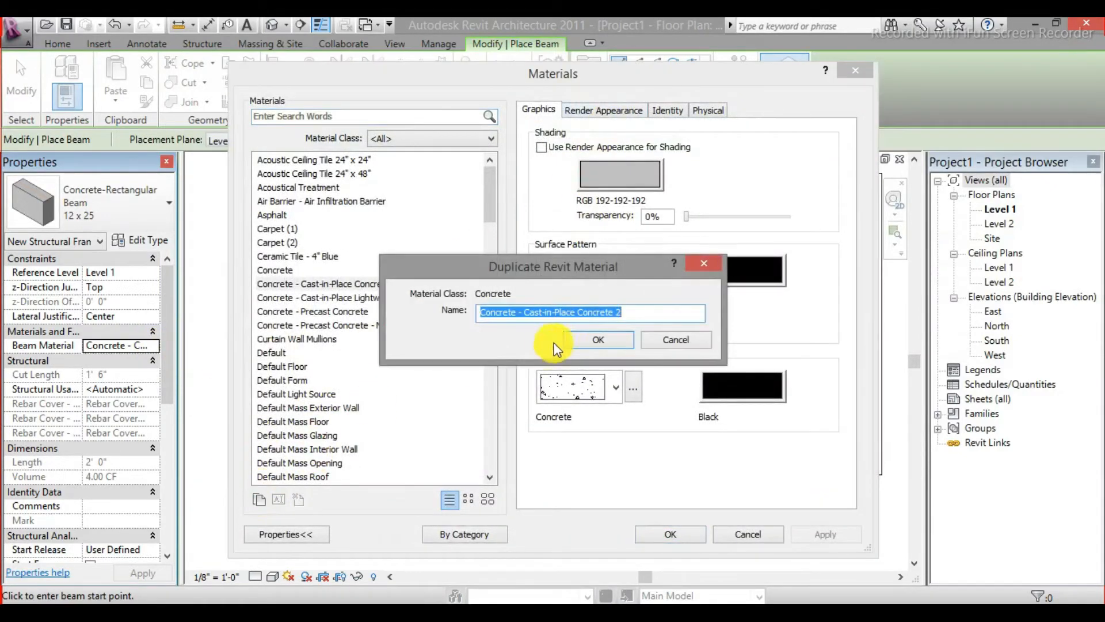
left_click(582, 337)
left_click(588, 111)
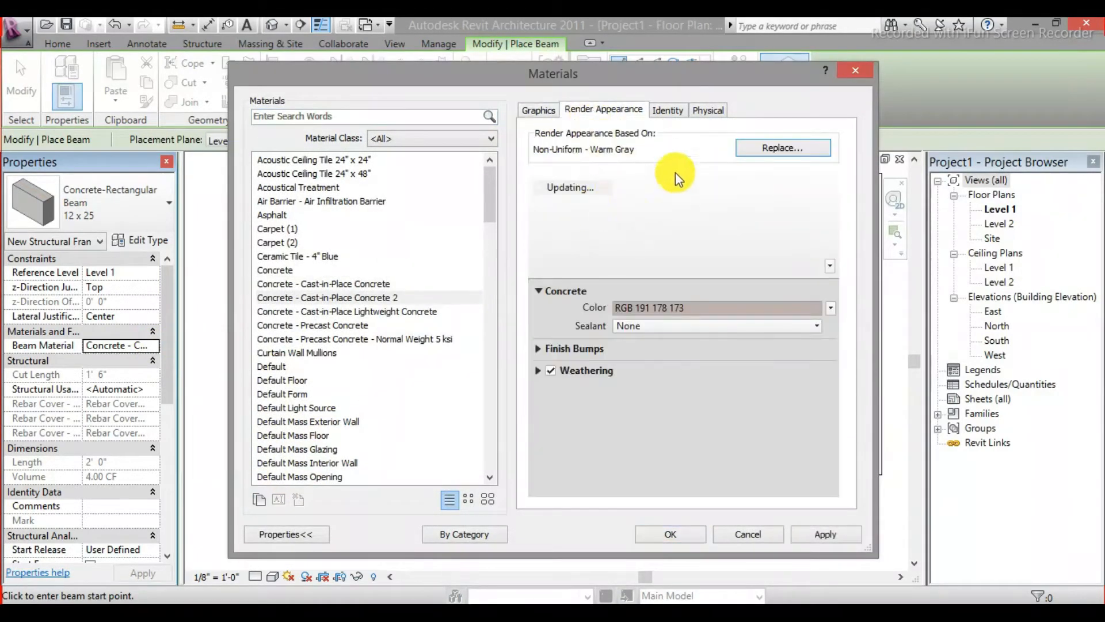
left_click(764, 151)
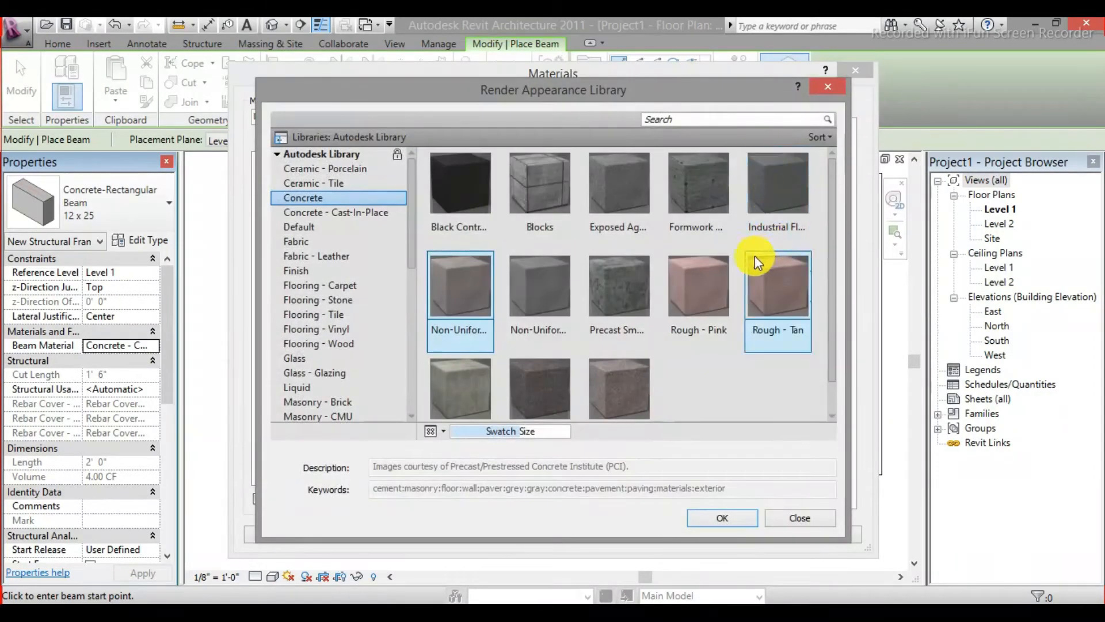
left_click(713, 294)
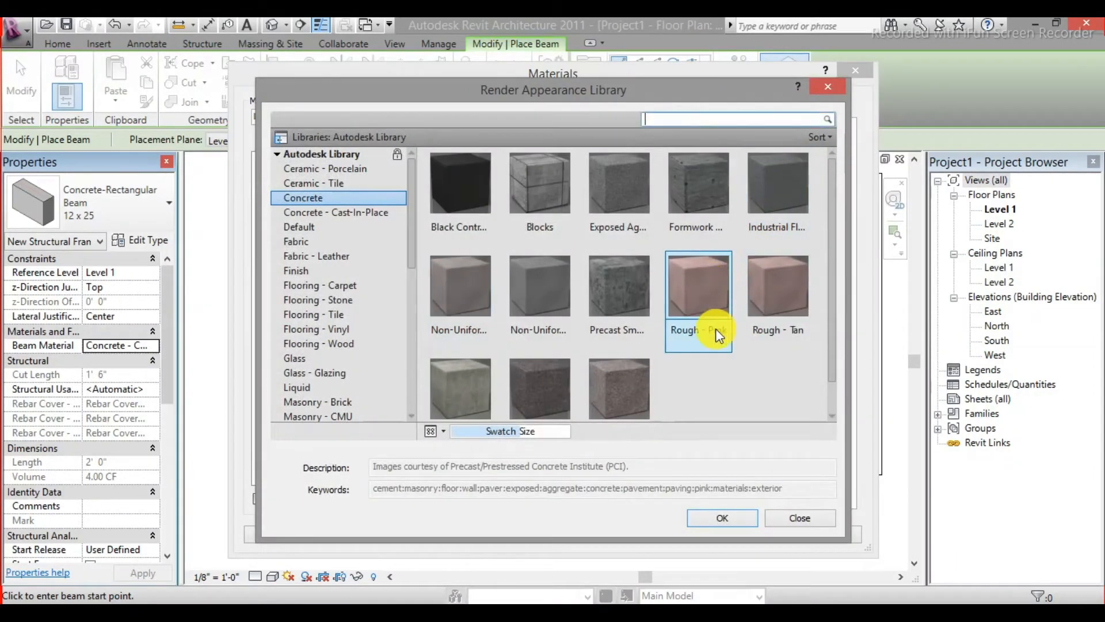
left_click(719, 518)
left_click(800, 532)
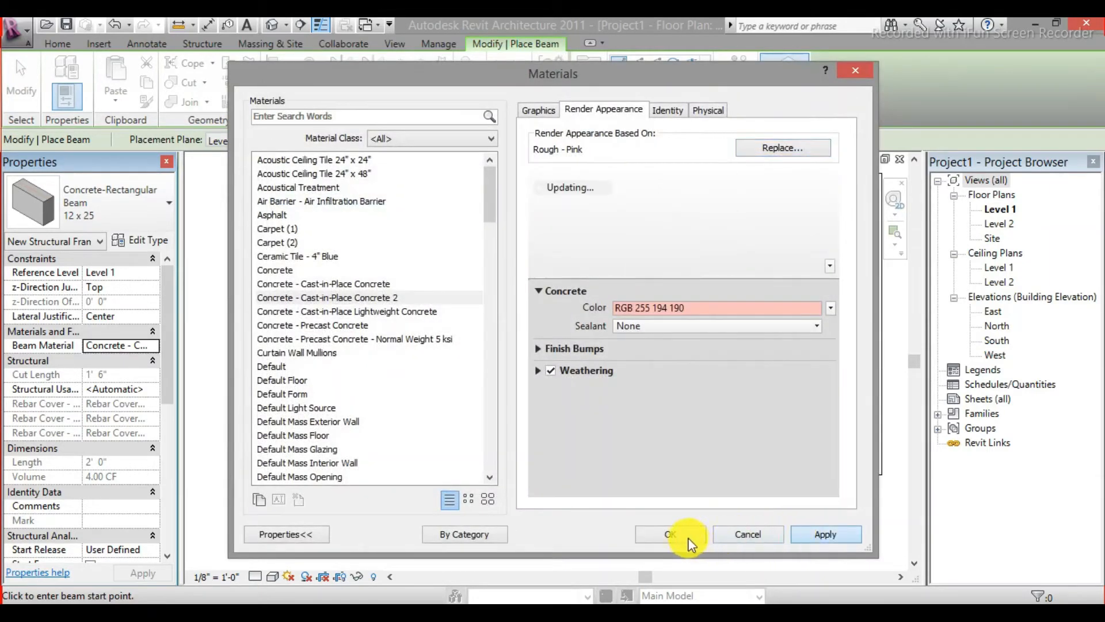
left_click(676, 536)
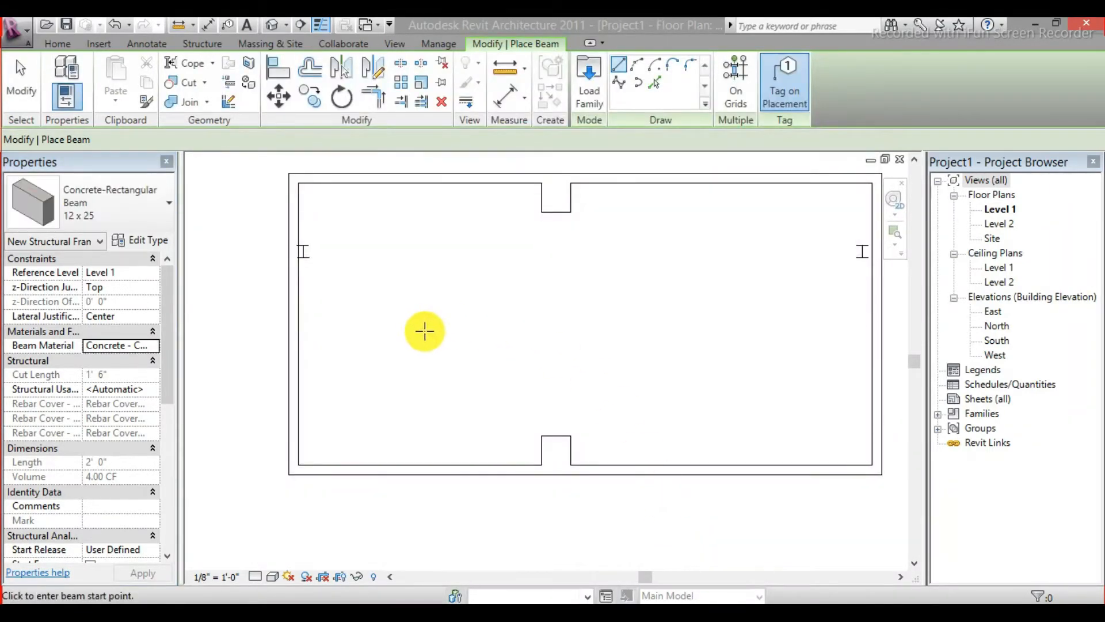
- Place a 12 x 25 concrete beam about 20' long between the long walls, about 12' from the east wall, and open the 3D view
left_click(702, 179)
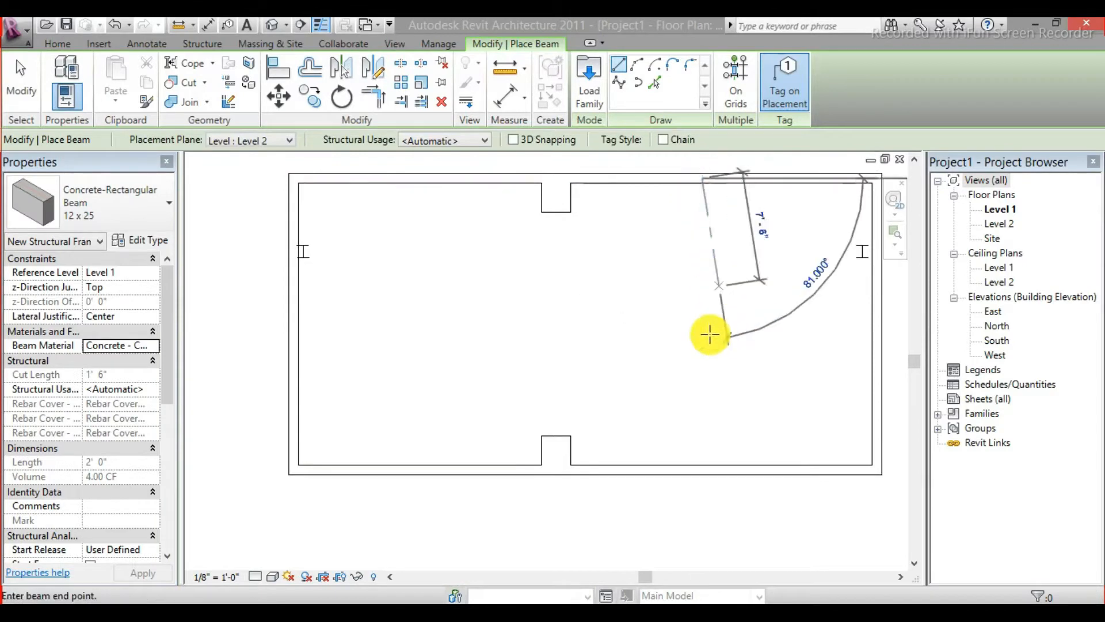
left_click(703, 464)
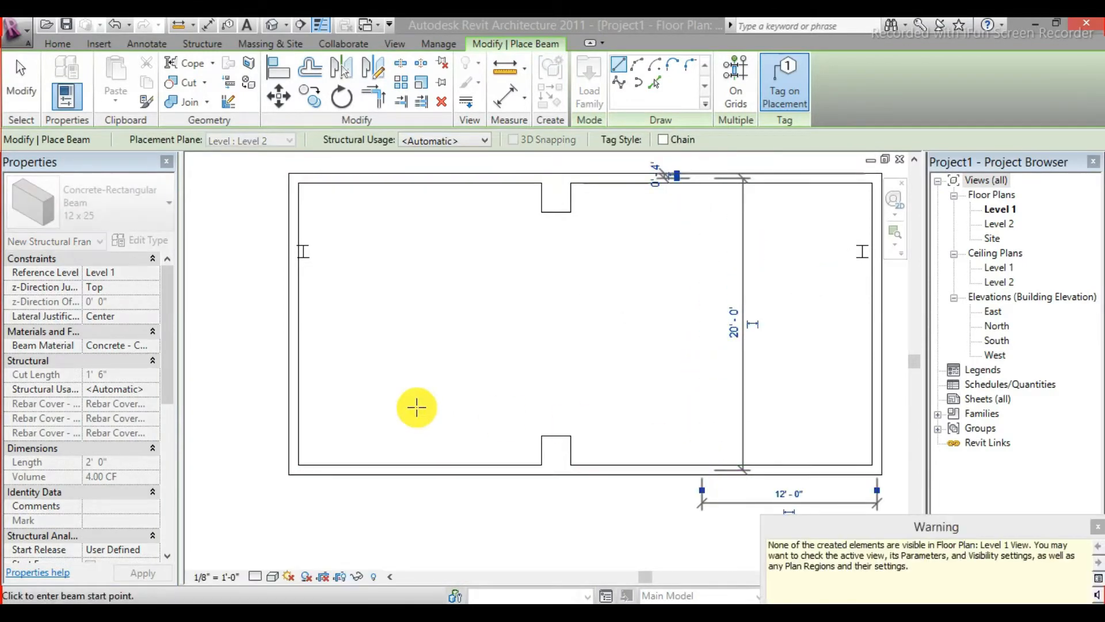
left_click(1096, 536)
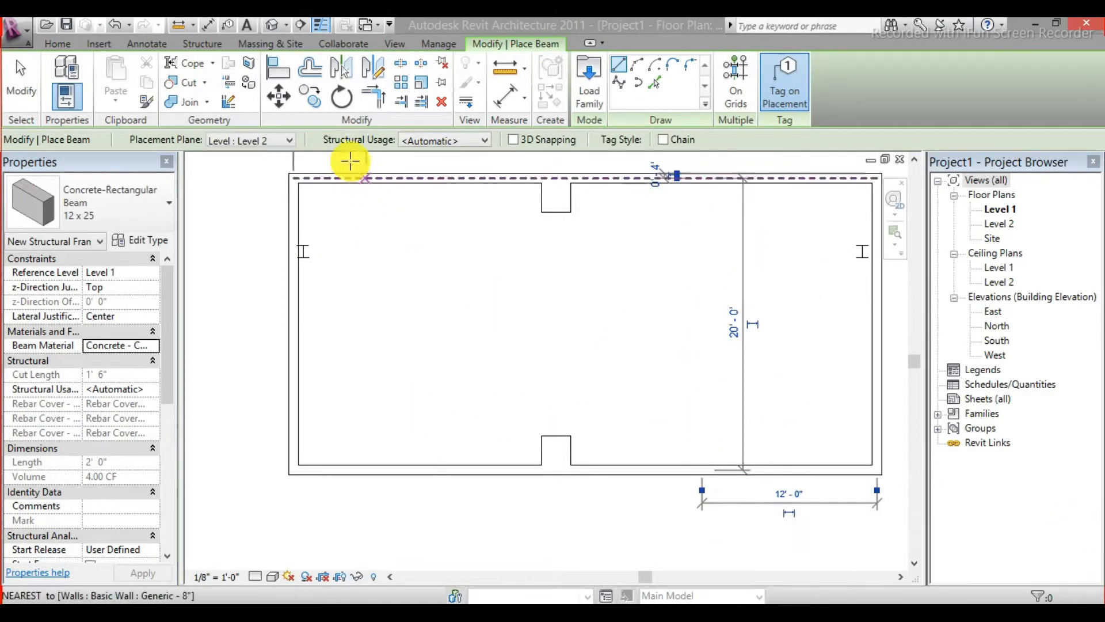
left_click(273, 27)
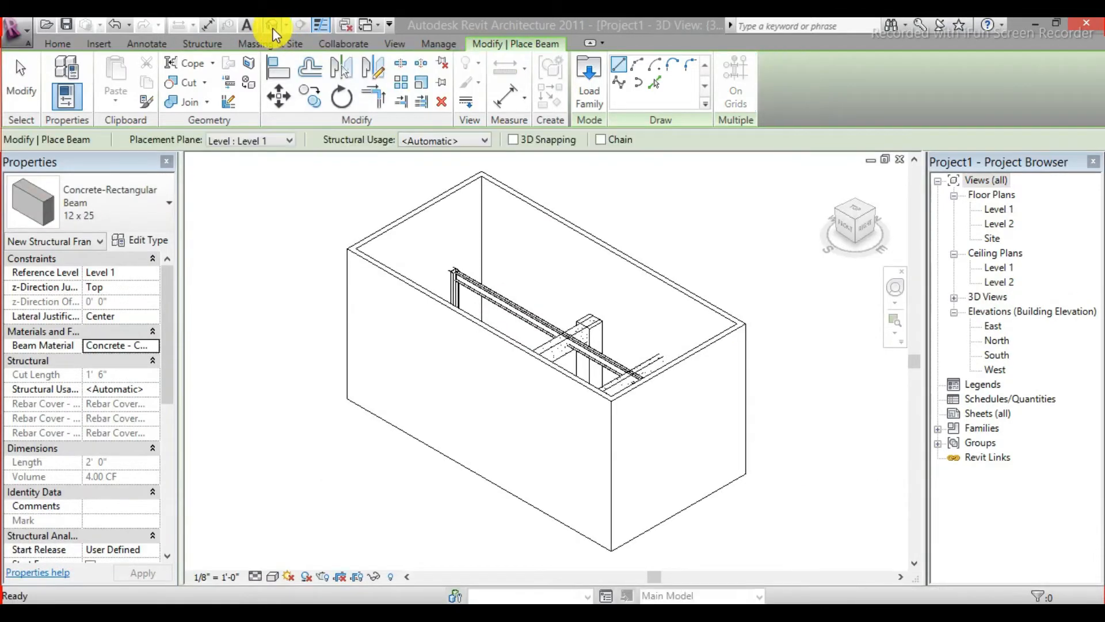
middle_click_drag(353, 264, 311, 172, "shift")
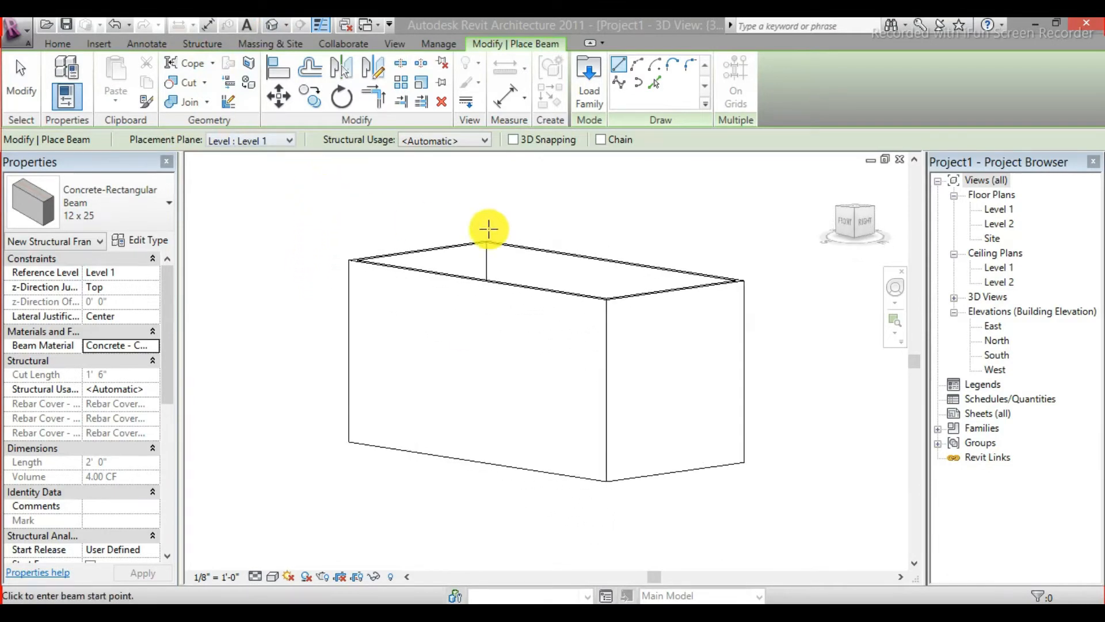
left_click(761, 210)
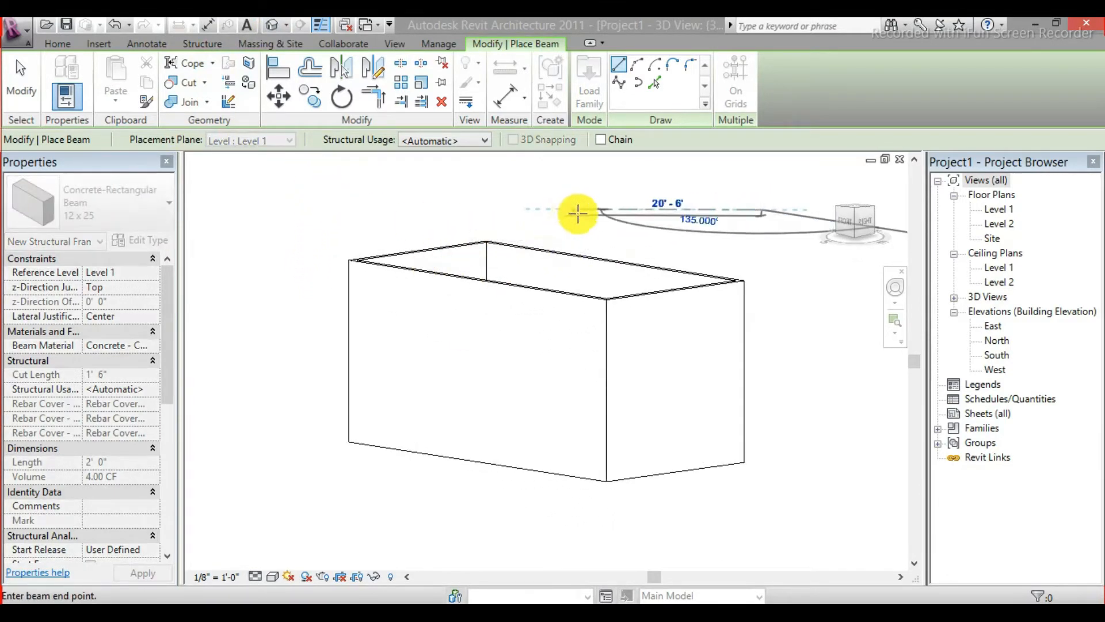
left_click(578, 213)
left_click(779, 219)
left_click(401, 310)
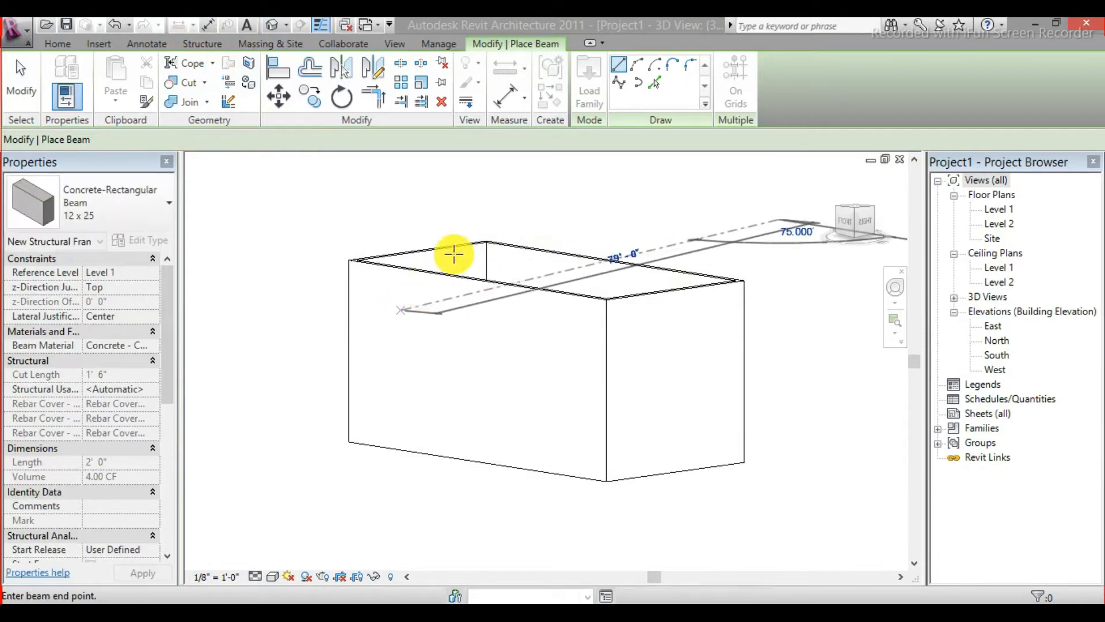
key("Escape")
key("Escape")
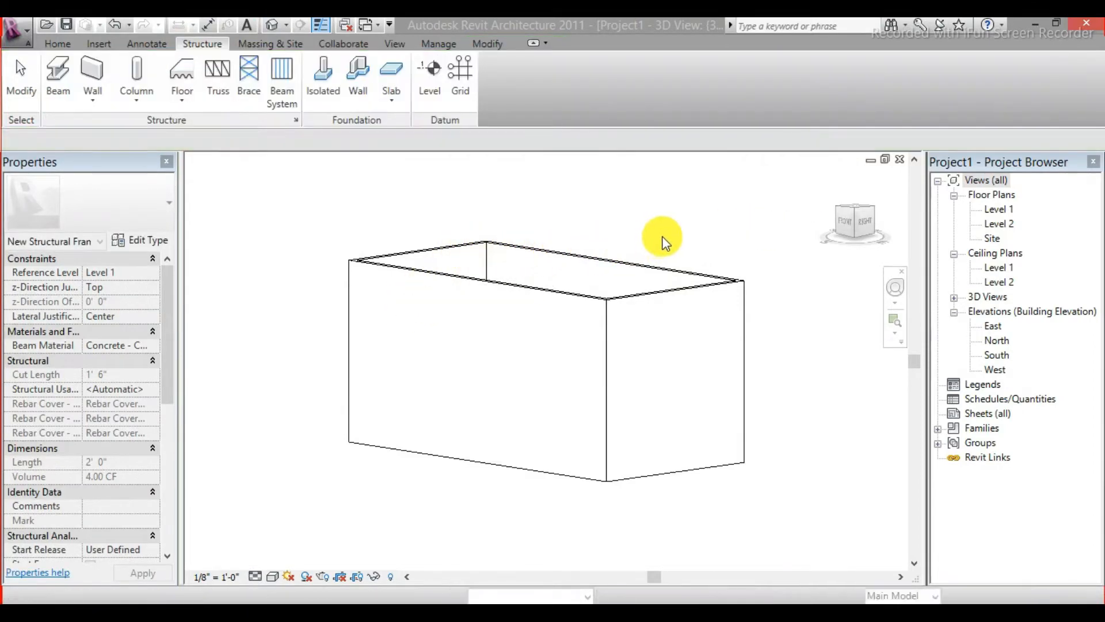
- Set the unconnected height of all four walls to 10' 0" and choose another visual style for the 3D view
middle_click_drag(655, 262, 654, 240, "shift")
left_click_drag(641, 243, 351, 283)
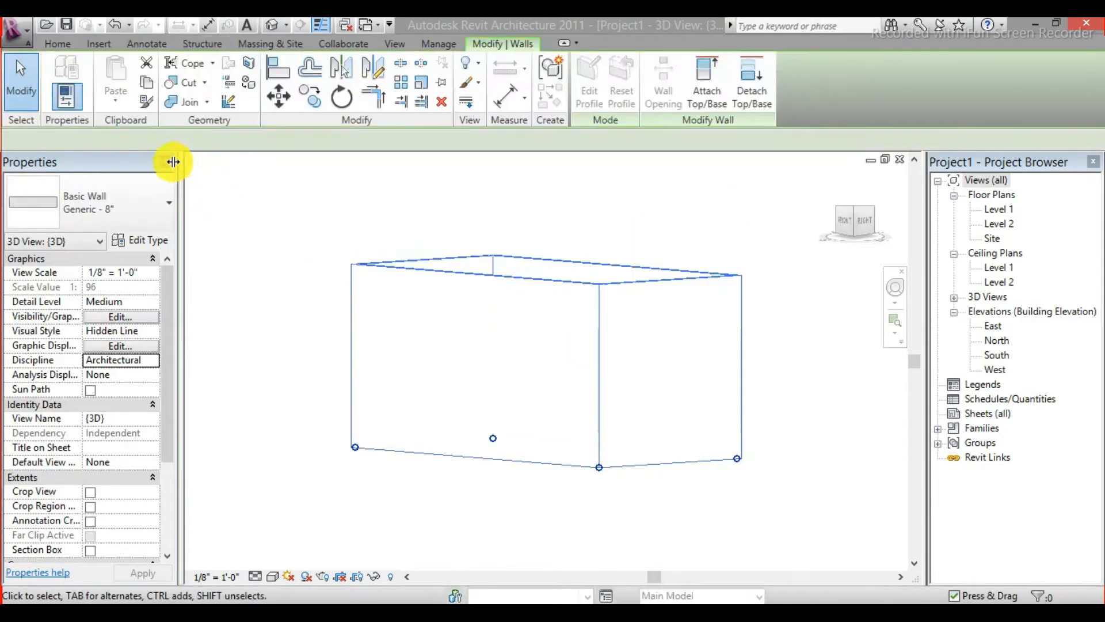
left_click(130, 357)
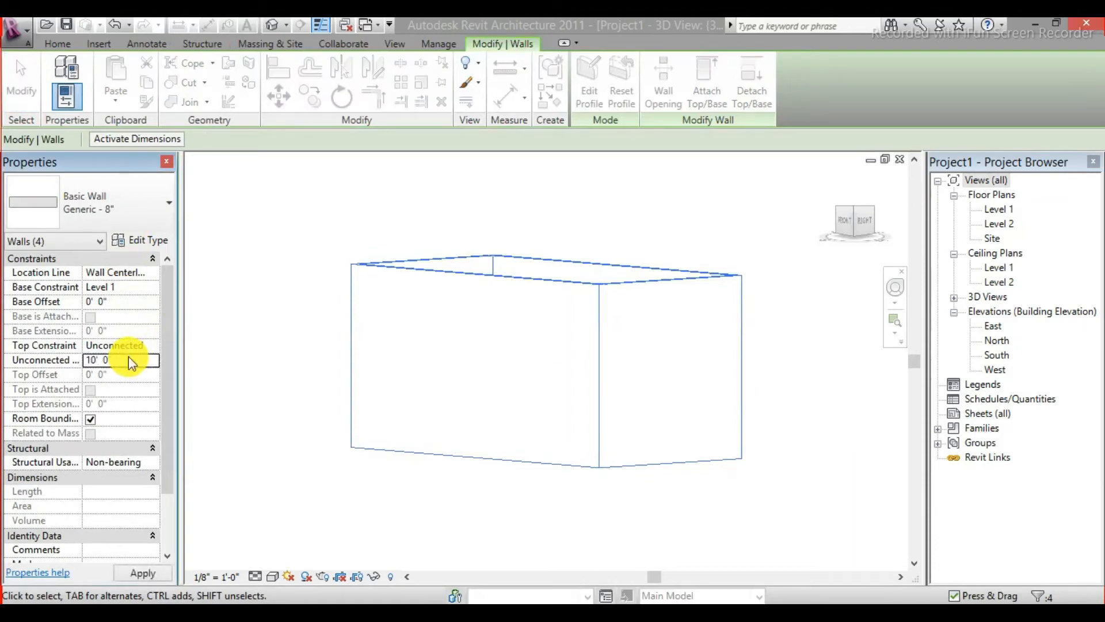
left_click(273, 576)
left_click(284, 562)
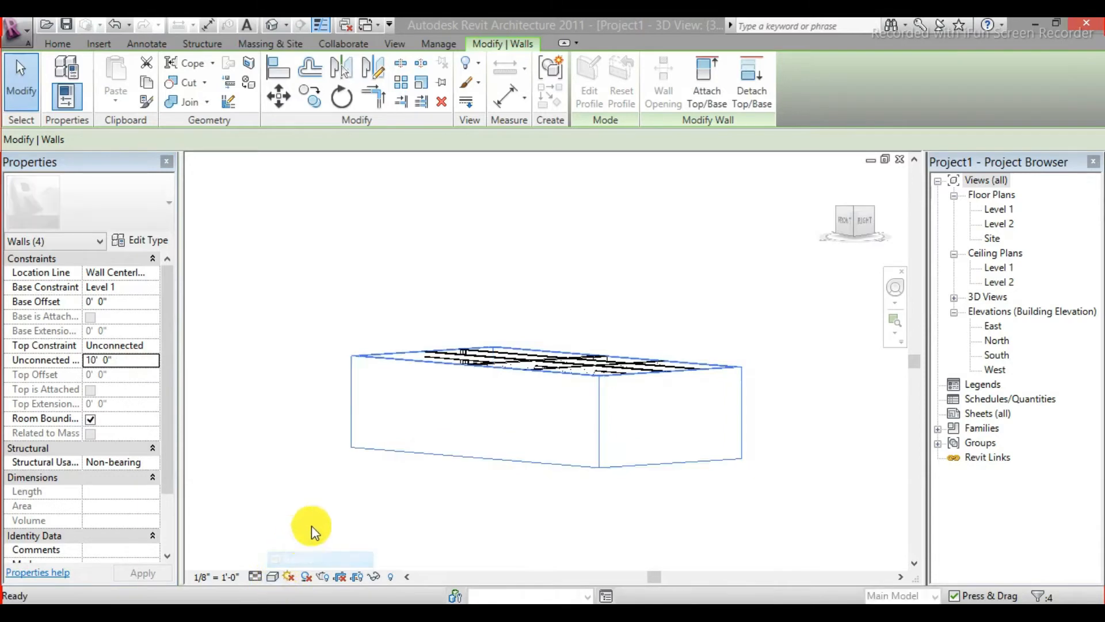
- Stretch the east end of the W12X26 steel beam past its column into the east wall
key("Escape")
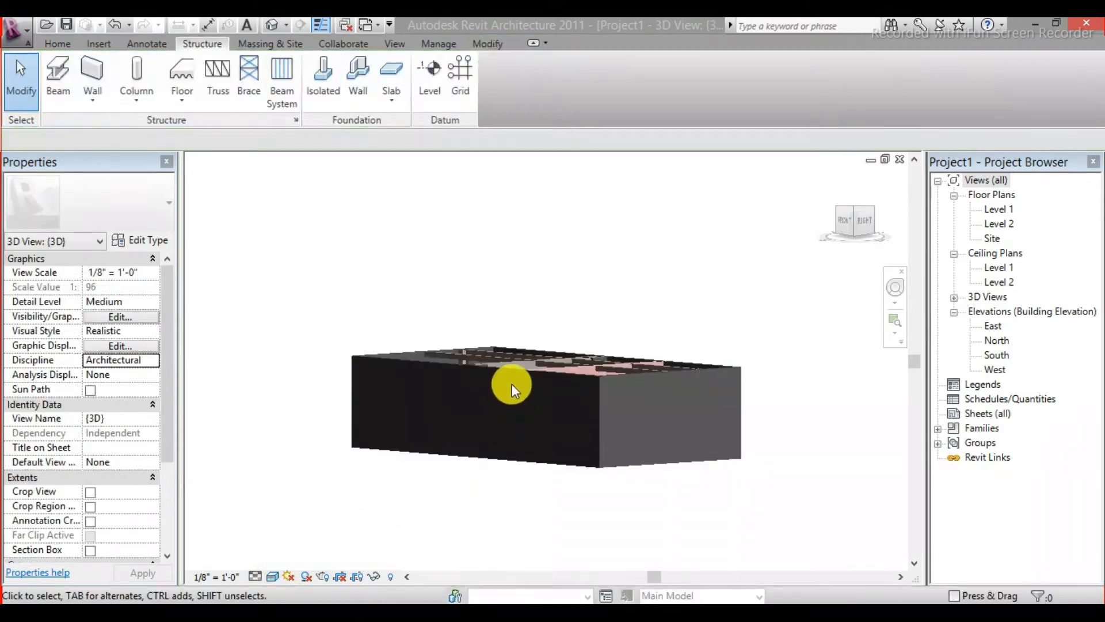
middle_click_drag(512, 384, 575, 501, "shift")
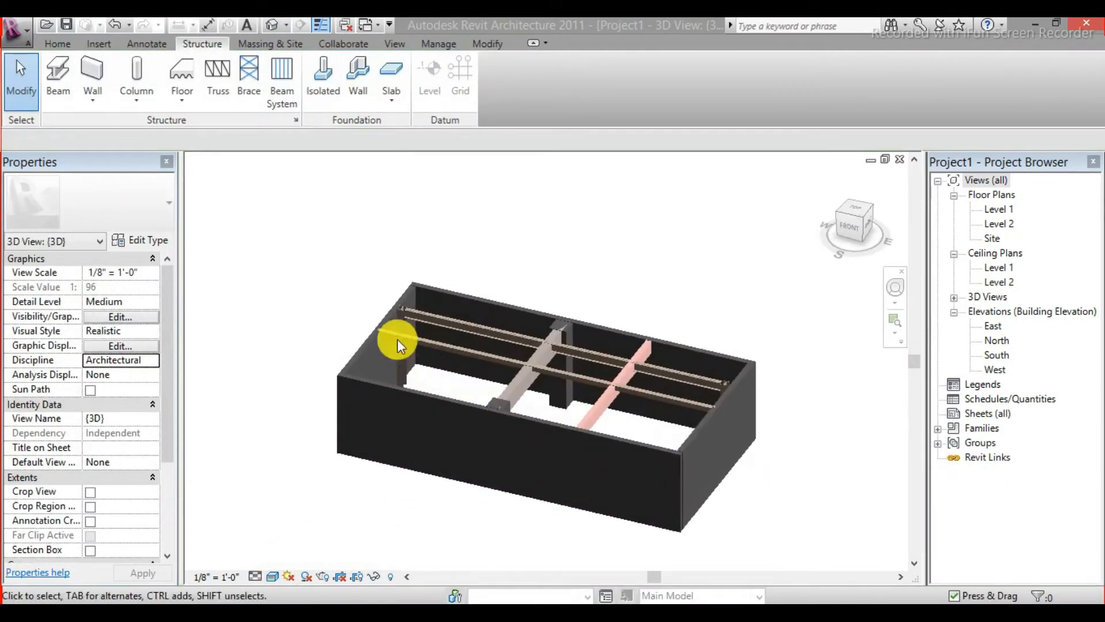
scroll(397, 299, "up", 5)
scroll(397, 304, "down", 6)
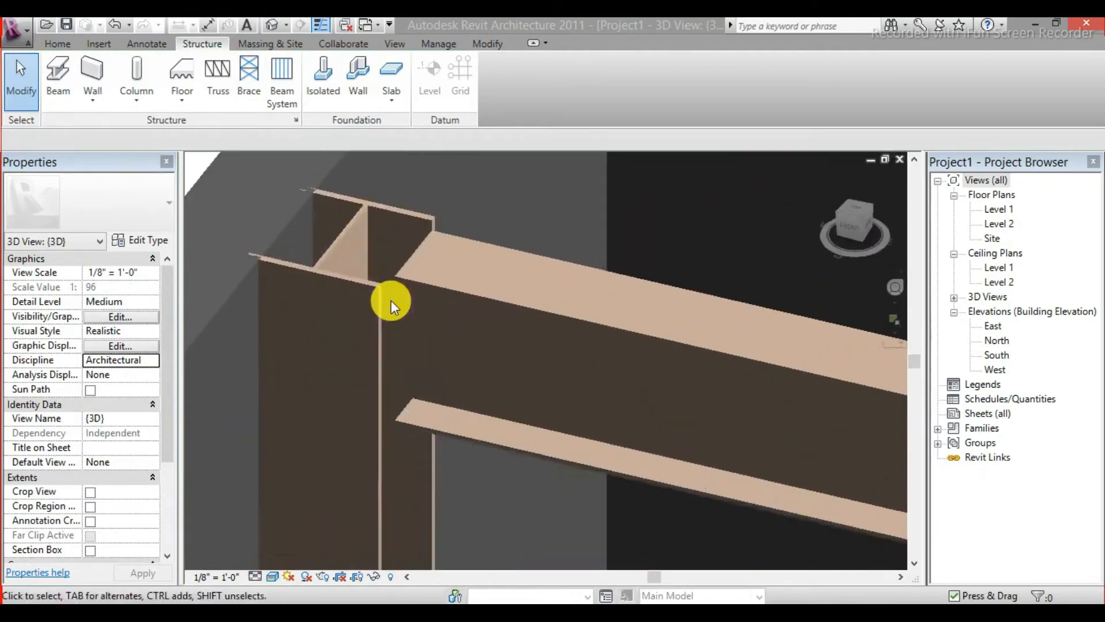
middle_click_drag(392, 299, 758, 390, "shift")
scroll(758, 385, "up", 6)
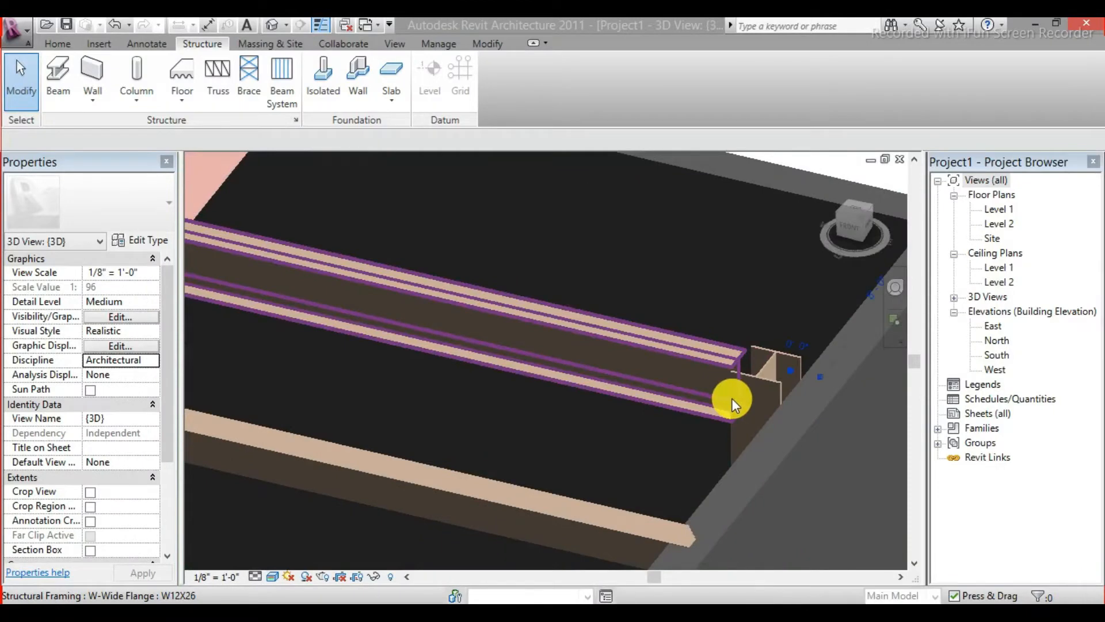
left_click(731, 397)
left_click_drag(788, 372, 570, 372)
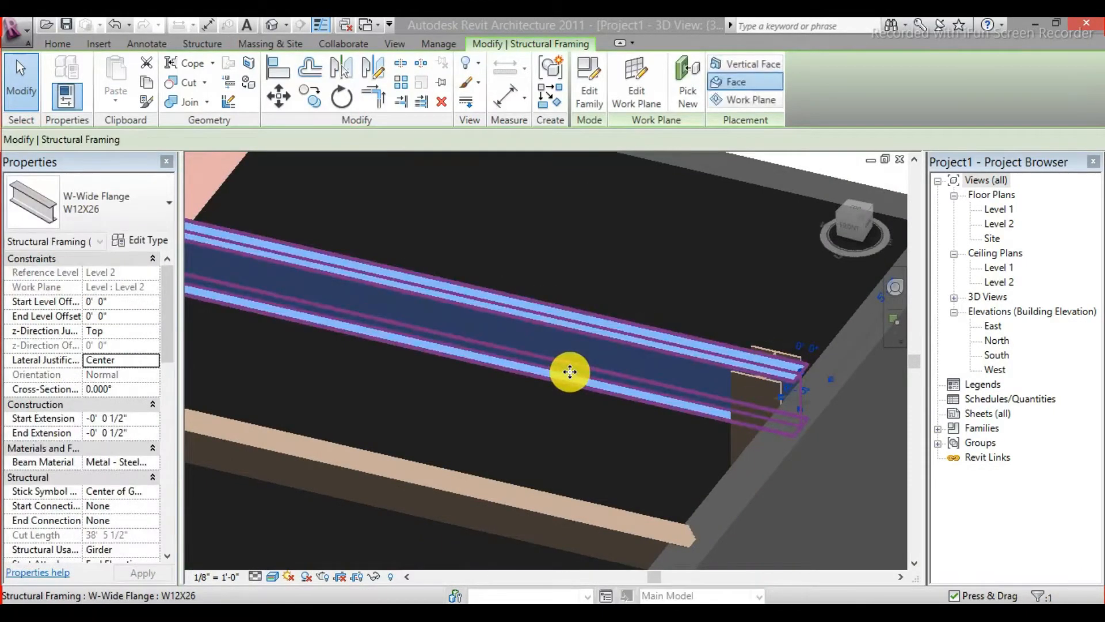
- Stretch the west end of the W12X26 beam past its column into the west wall
scroll(570, 373, "down", 10)
scroll(348, 291, "up", 10)
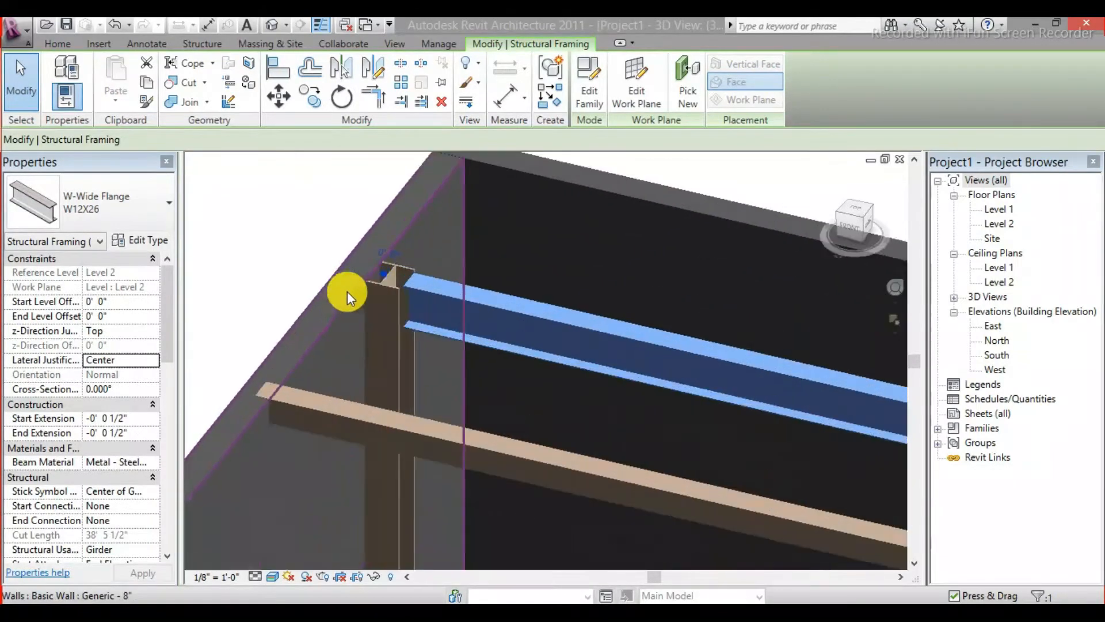
left_click_drag(395, 274, 346, 286)
scroll(348, 292, "down", 5)
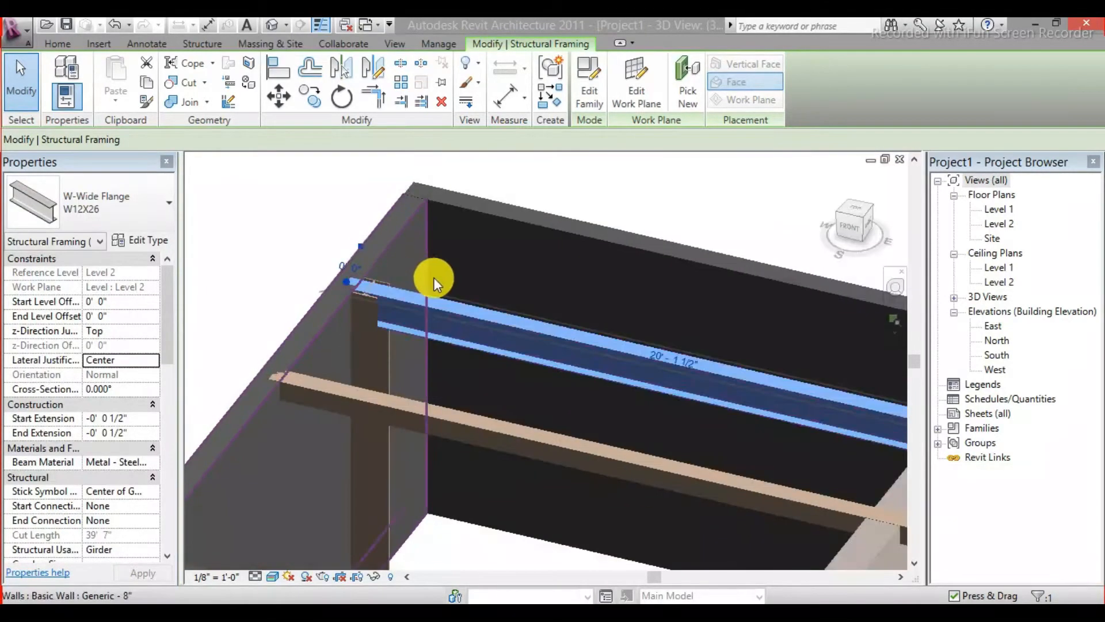
- Duplicate the Metal - Steel - ASTM A500 - Grade B beam material of the HSS7X7X5/8 hollow section beam
scroll(364, 333, "up", 5)
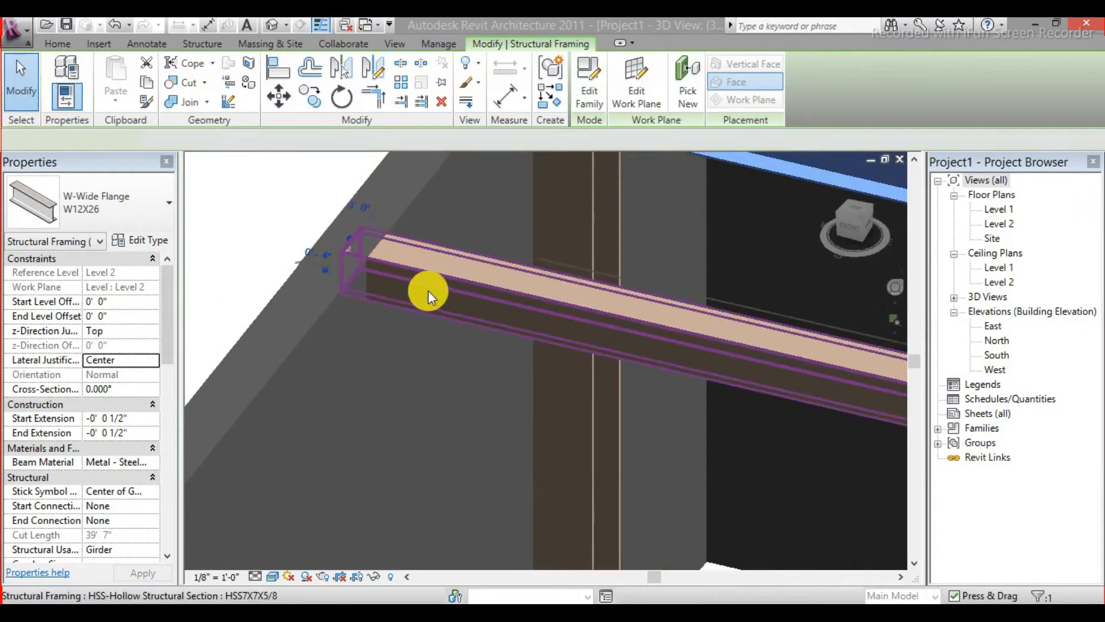
left_click(425, 285)
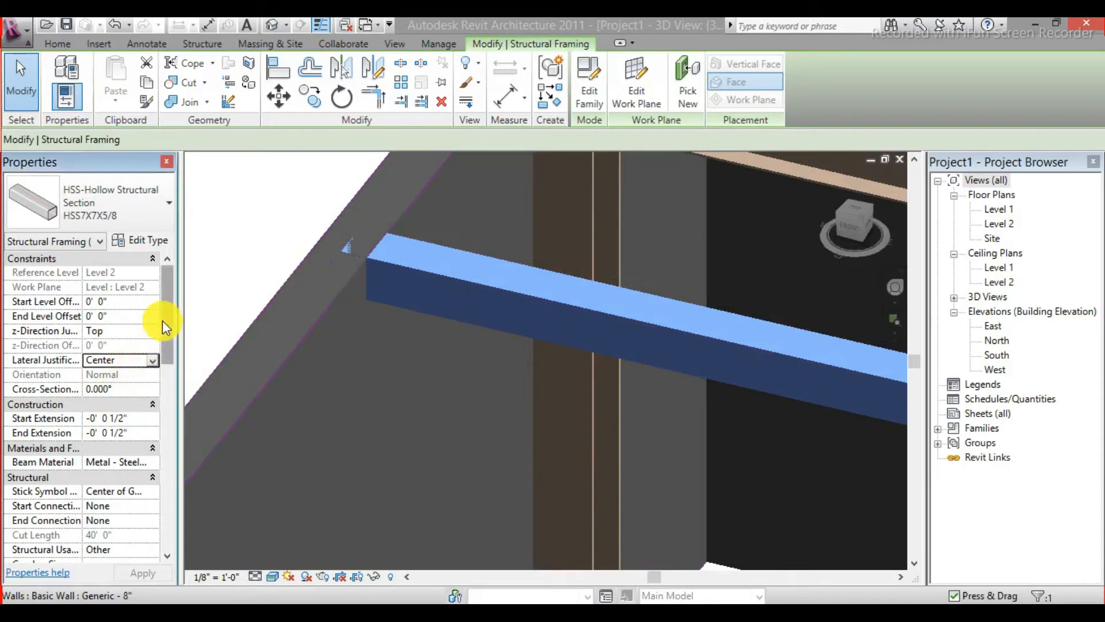
left_click_drag(166, 321, 169, 364)
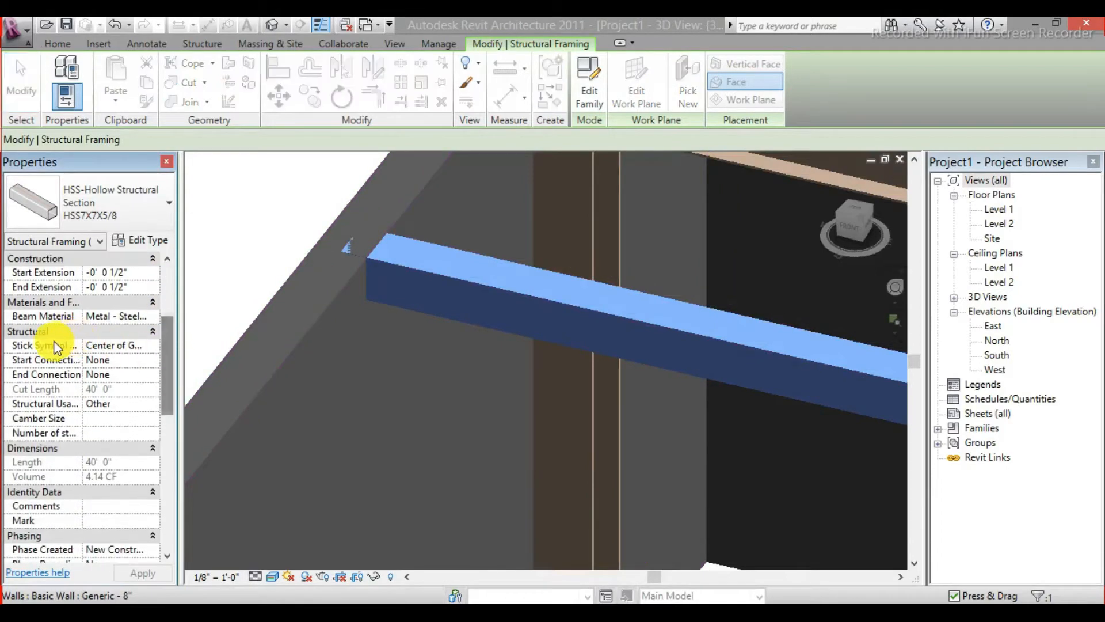
left_click(155, 317)
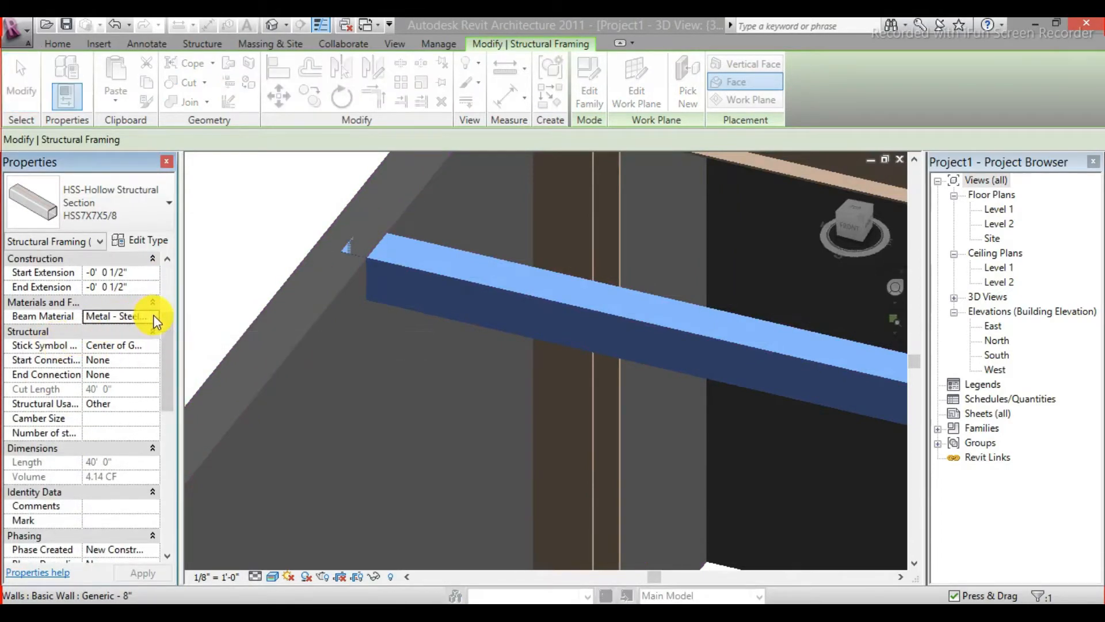
left_click(156, 317)
left_click(259, 500)
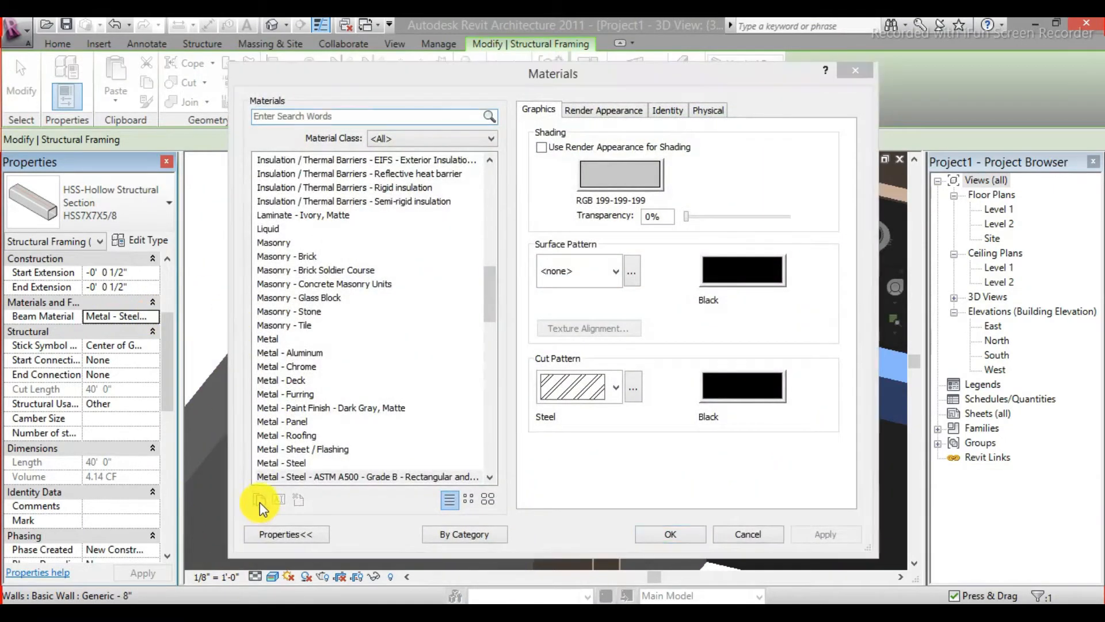
left_click(575, 339)
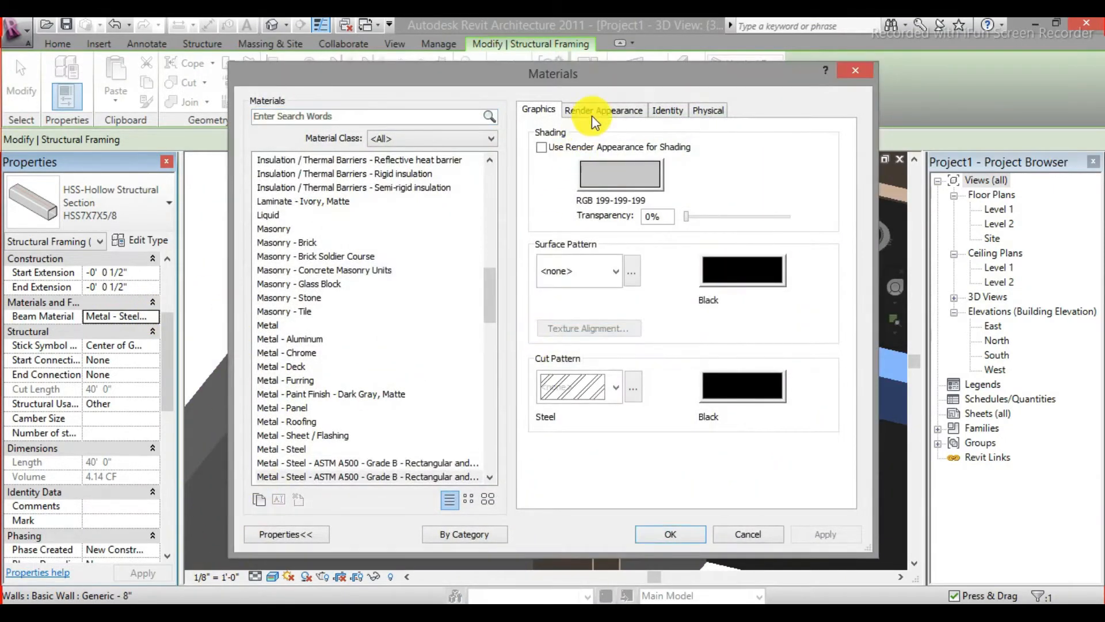
- Replace the duplicated material's render appearance with Anodized - Blue from the Metal - Aluminum library and apply it to the hollow beam
left_click(593, 113)
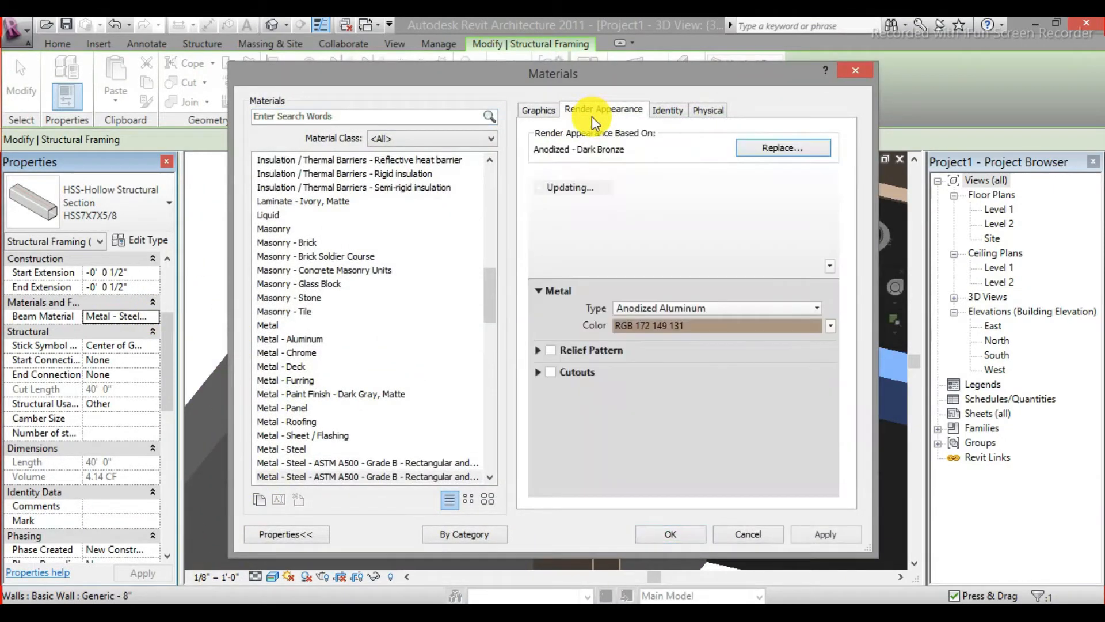
left_click(744, 147)
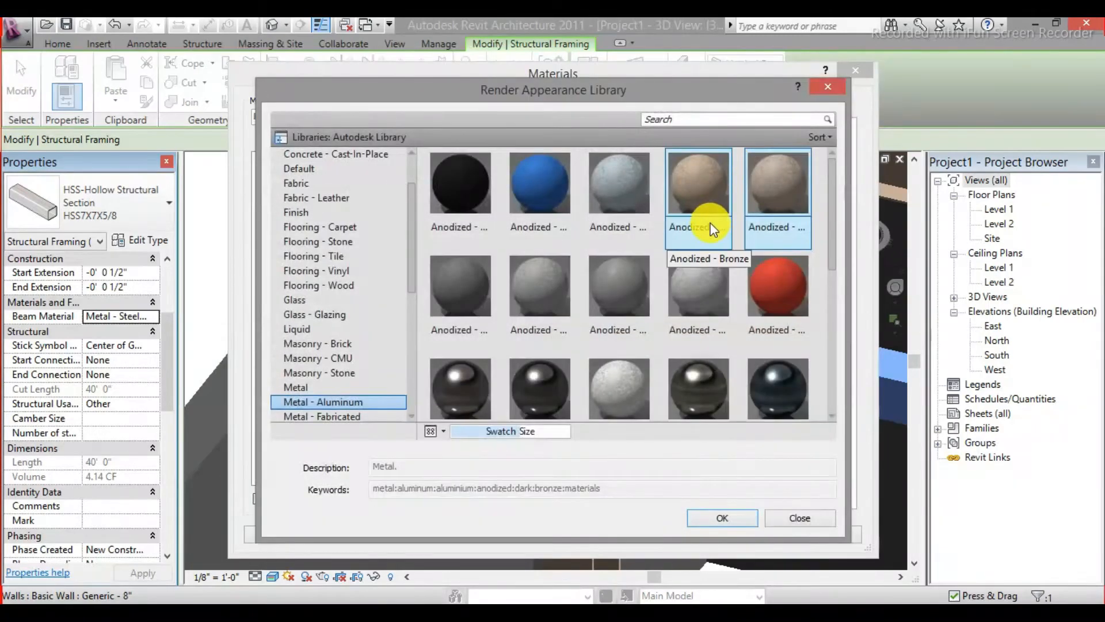
left_click(541, 202)
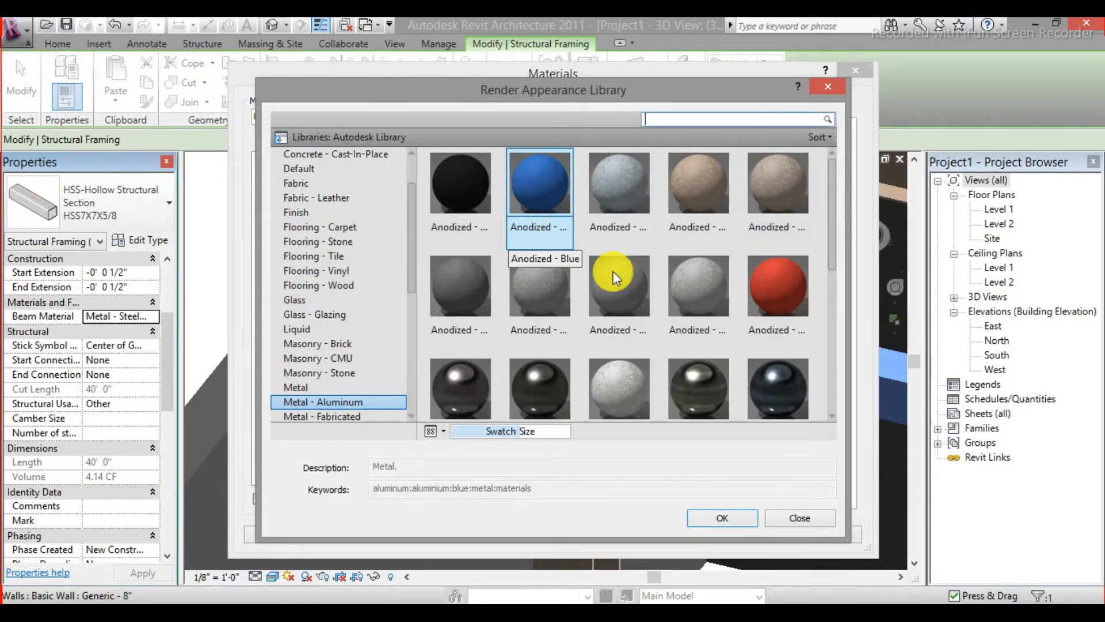
scroll(645, 311, "down", 1)
left_click(723, 521)
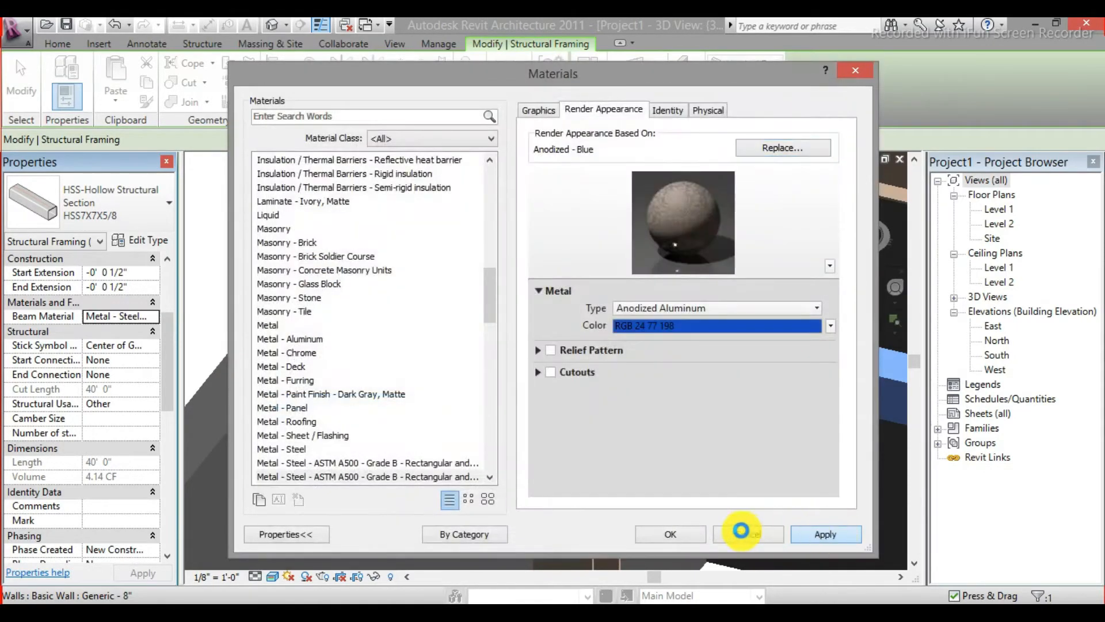
left_click(705, 534)
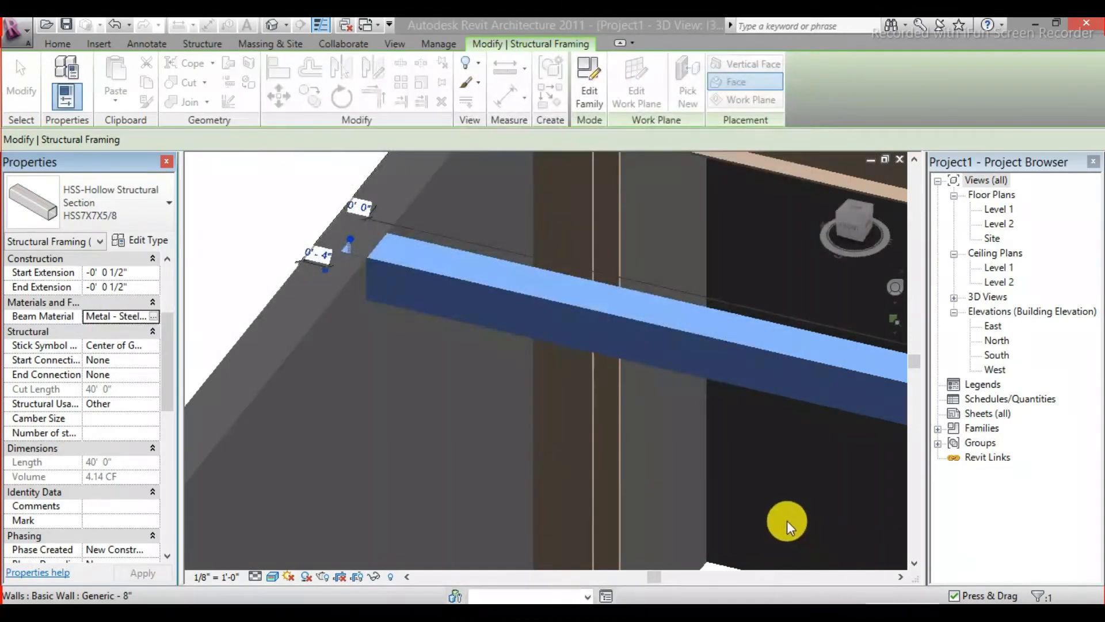
left_click(236, 226)
- Examine the hollow steel beam, both concrete beams and the W12X26 beam up close in 3D, checking their material appearance
scroll(401, 254, "up", 5)
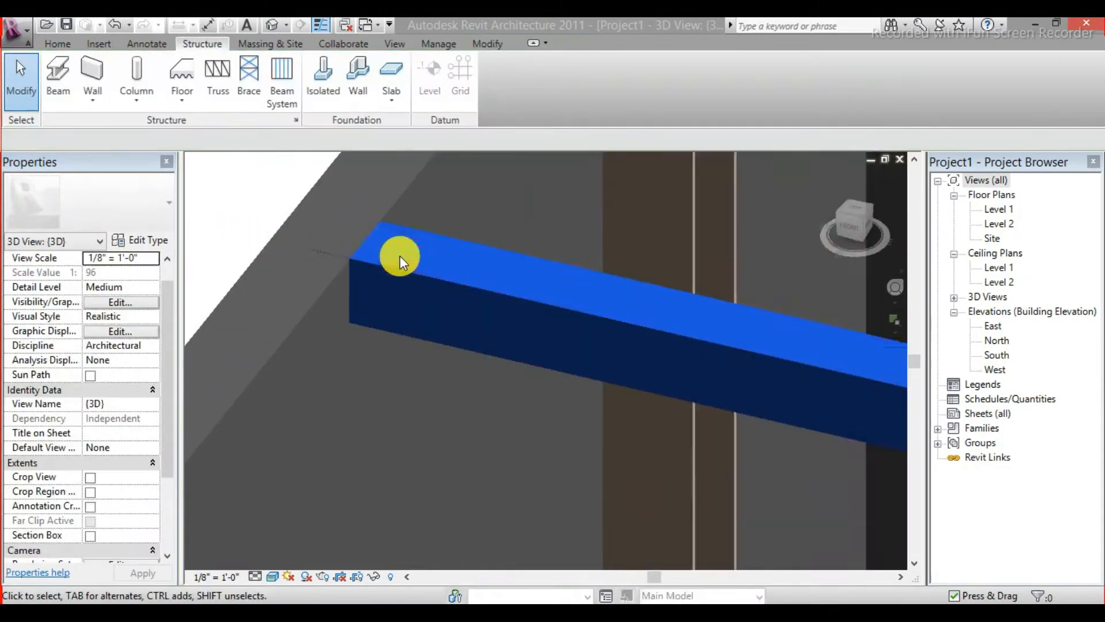
scroll(402, 251, "down", 4)
scroll(402, 250, "down", 6)
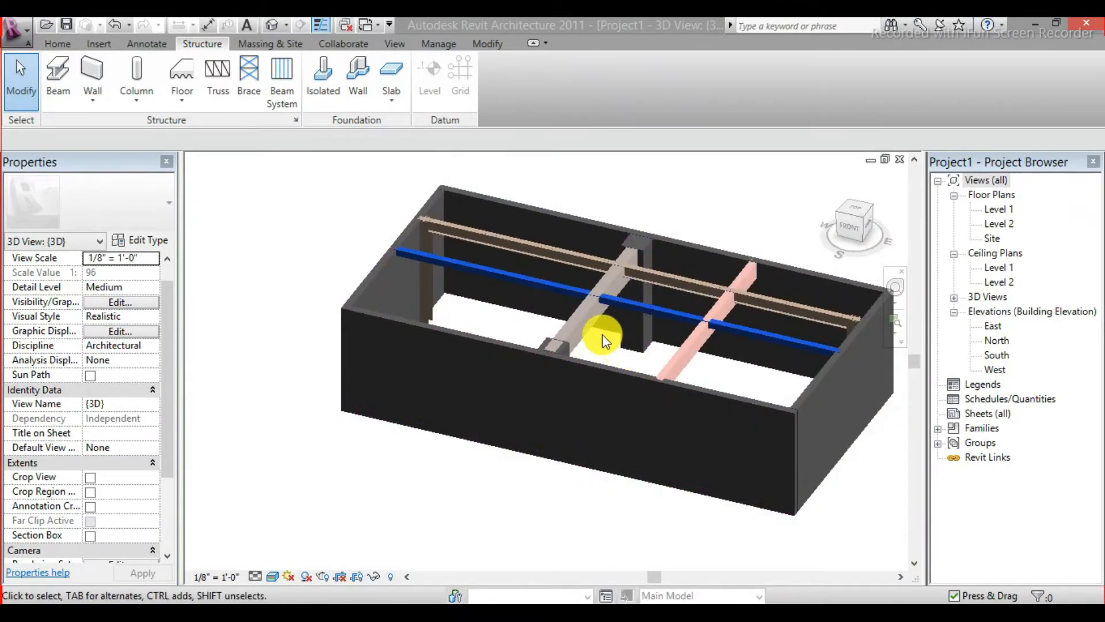
scroll(602, 334, "up", 10)
scroll(510, 344, "up", 8)
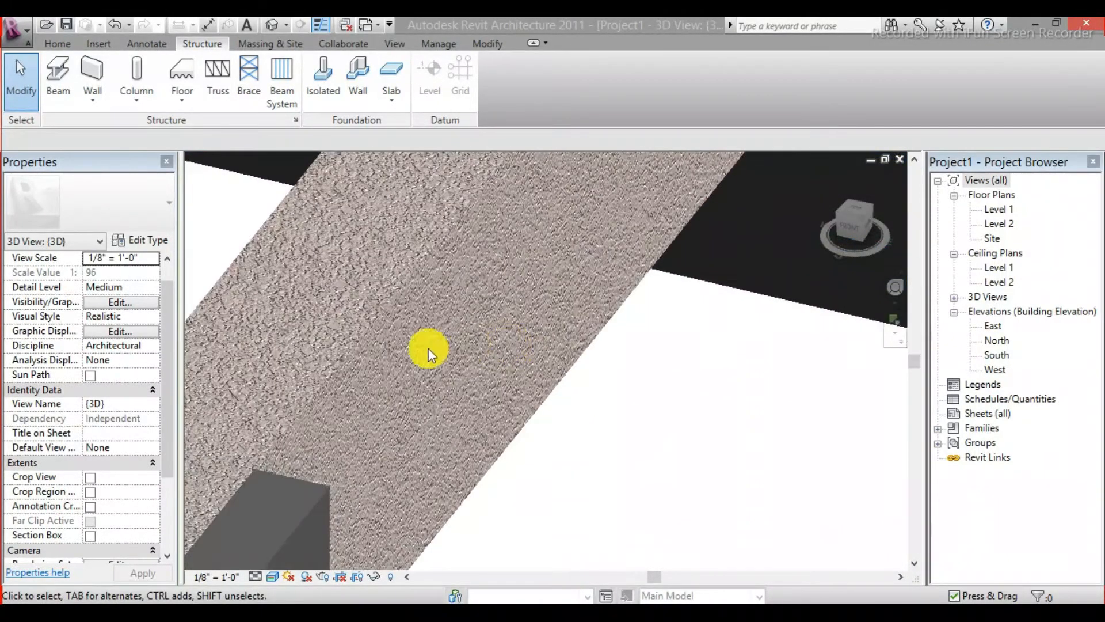
scroll(443, 348, "down", 12)
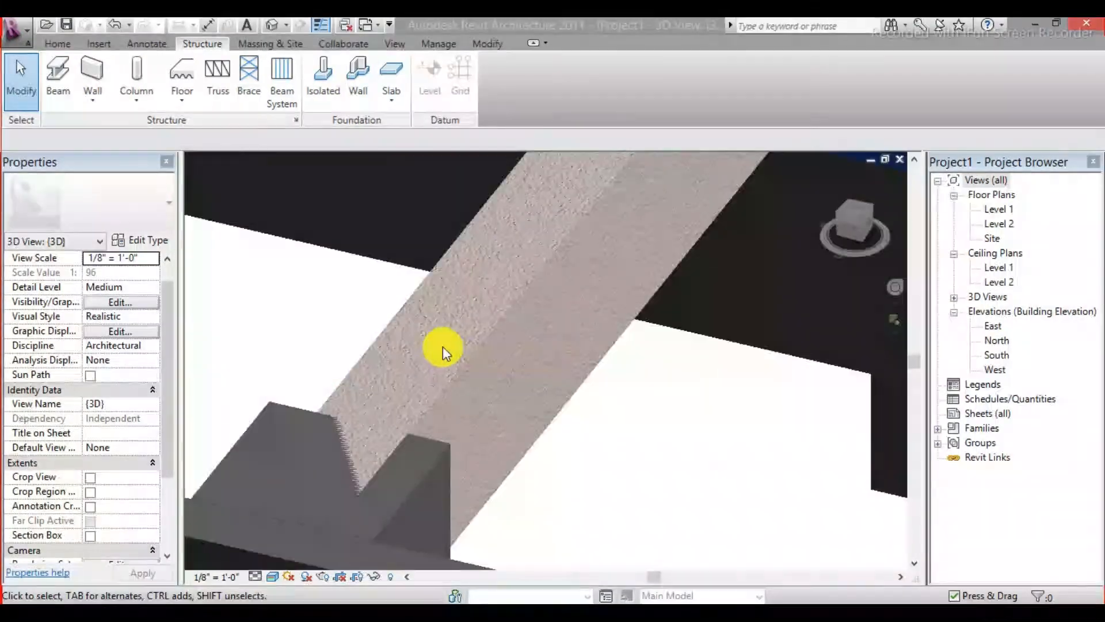
scroll(616, 382, "up", 8)
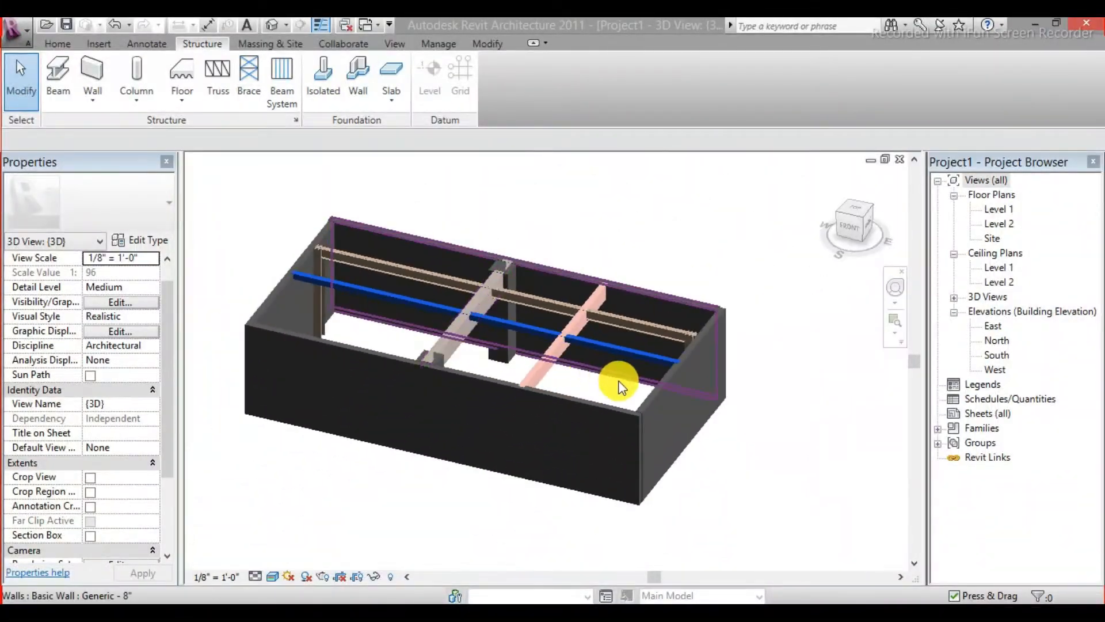
scroll(369, 383, "up", 6)
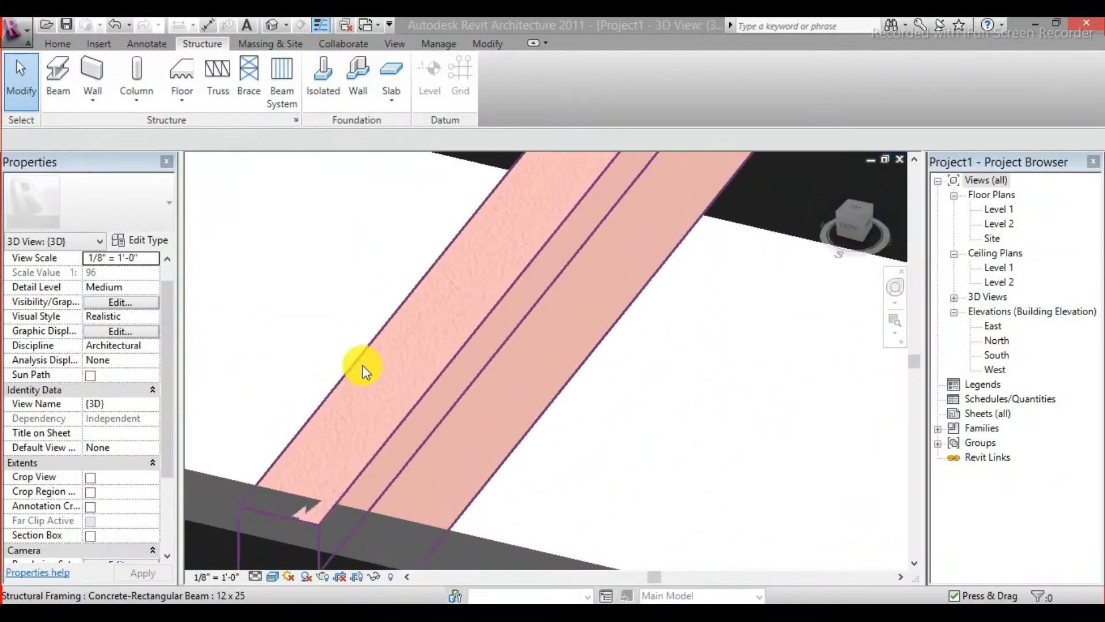
scroll(402, 387, "down", 10)
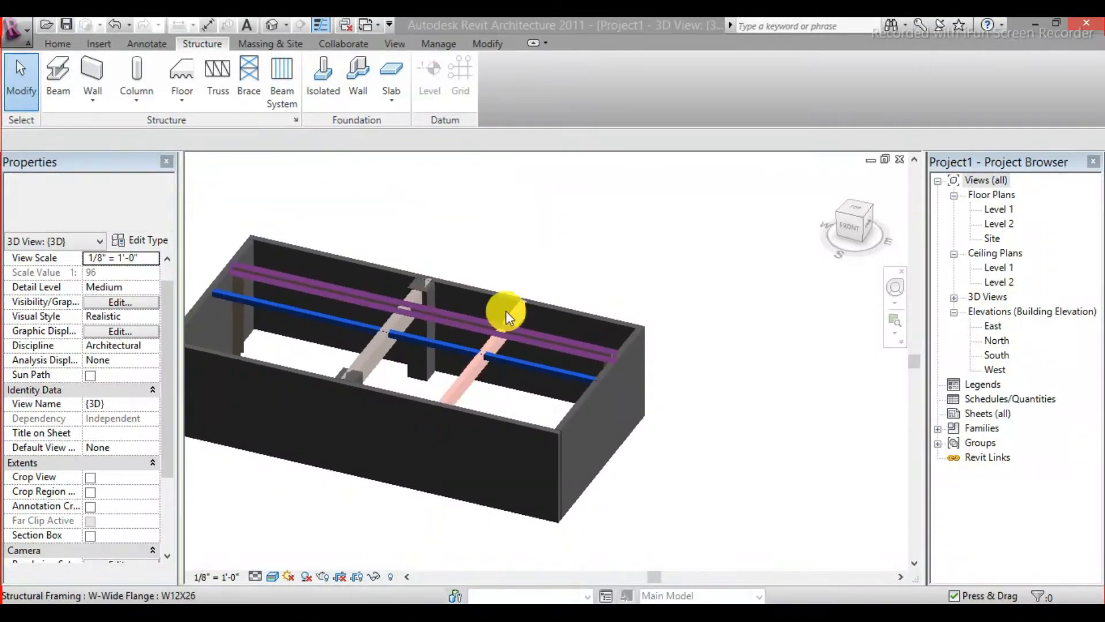
scroll(536, 296, "up", 5)
middle_click_drag(541, 300, 374, 316)
scroll(424, 323, "down", 3)
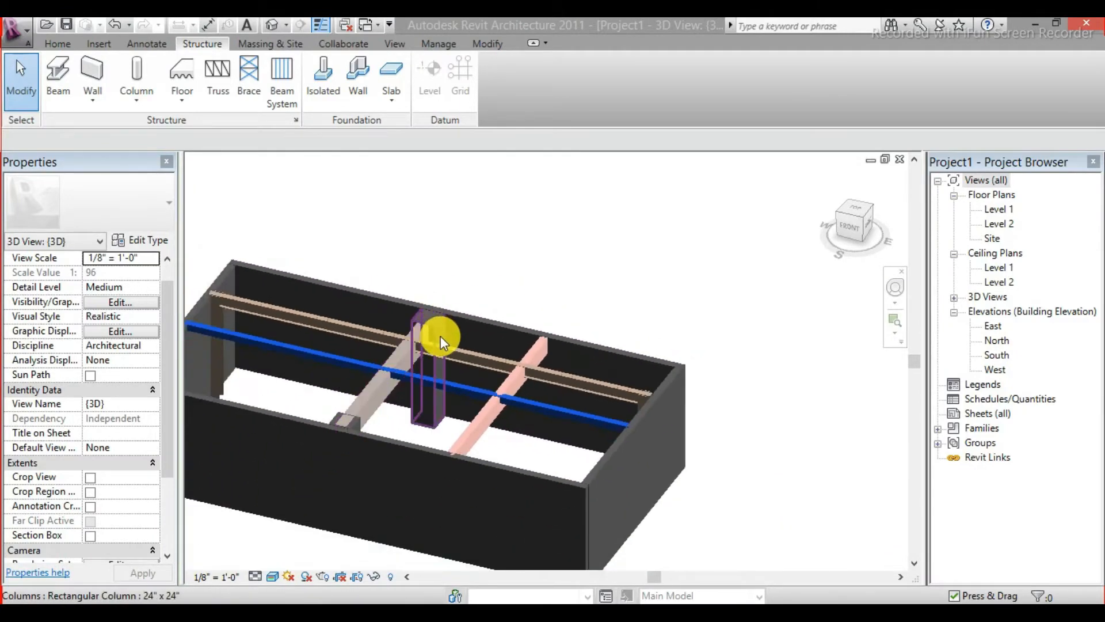
middle_click_drag(441, 336, 501, 350)
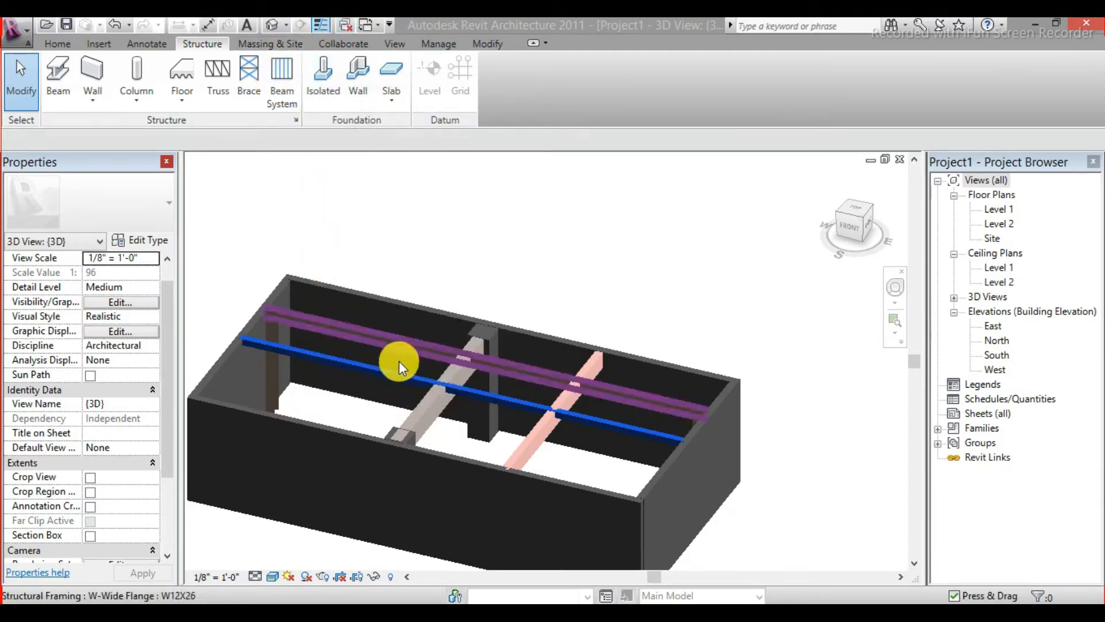
- Delete the W12X26, HSS7X7X5/8 and both concrete beams, keeping only the walls and columns
scroll(446, 362, "up", 2)
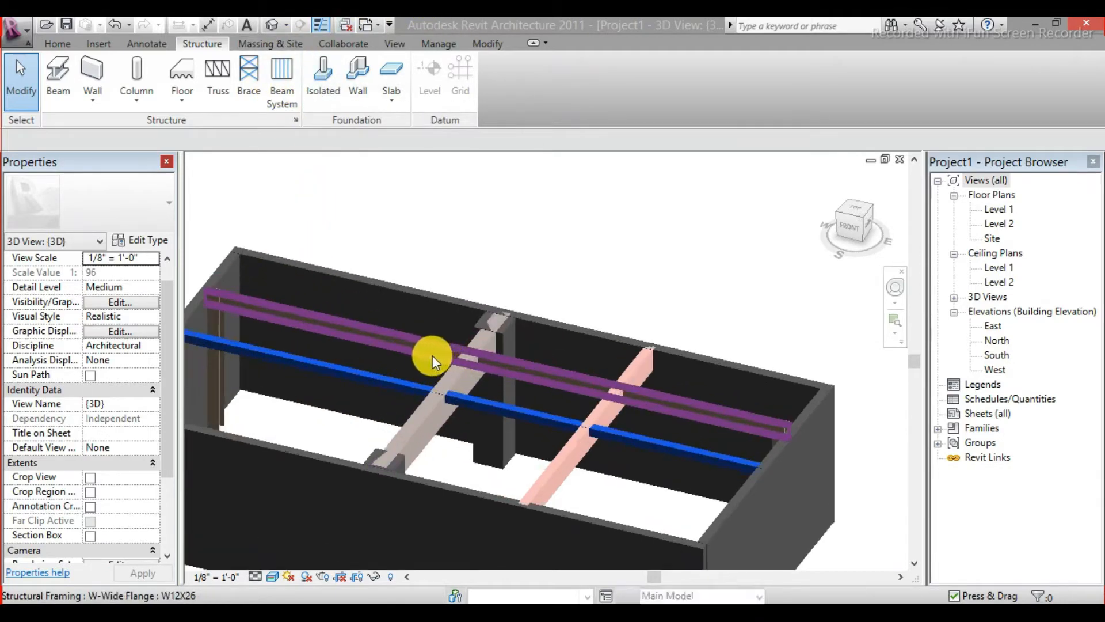
left_click(433, 354)
left_click(415, 409, "ctrl")
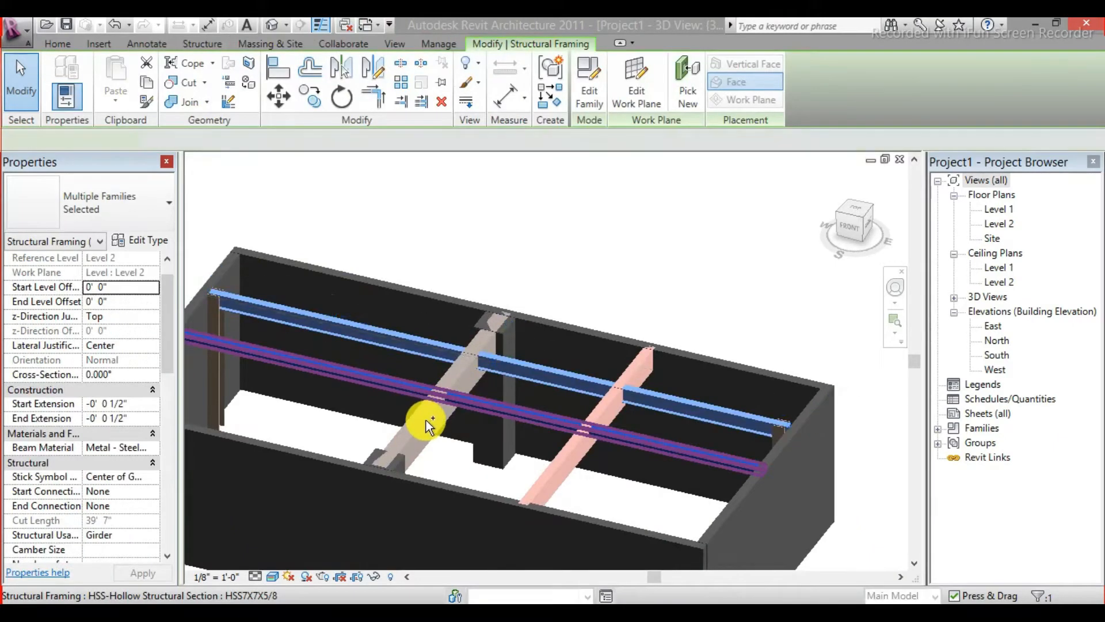
left_click(420, 420, "ctrl")
left_click(563, 474, "ctrl")
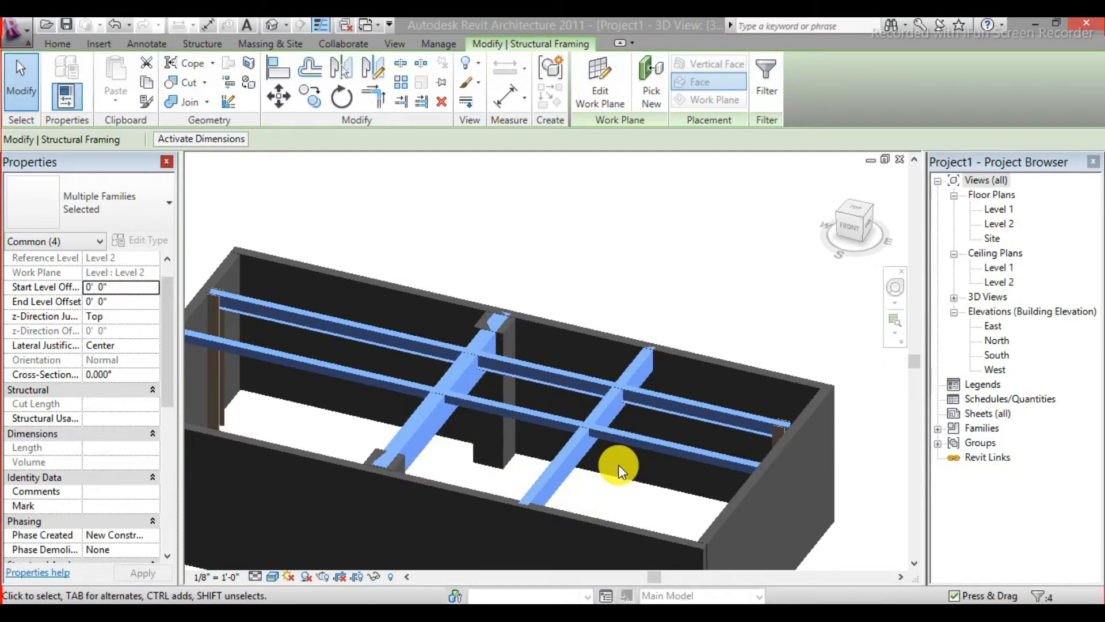
key("Delete")
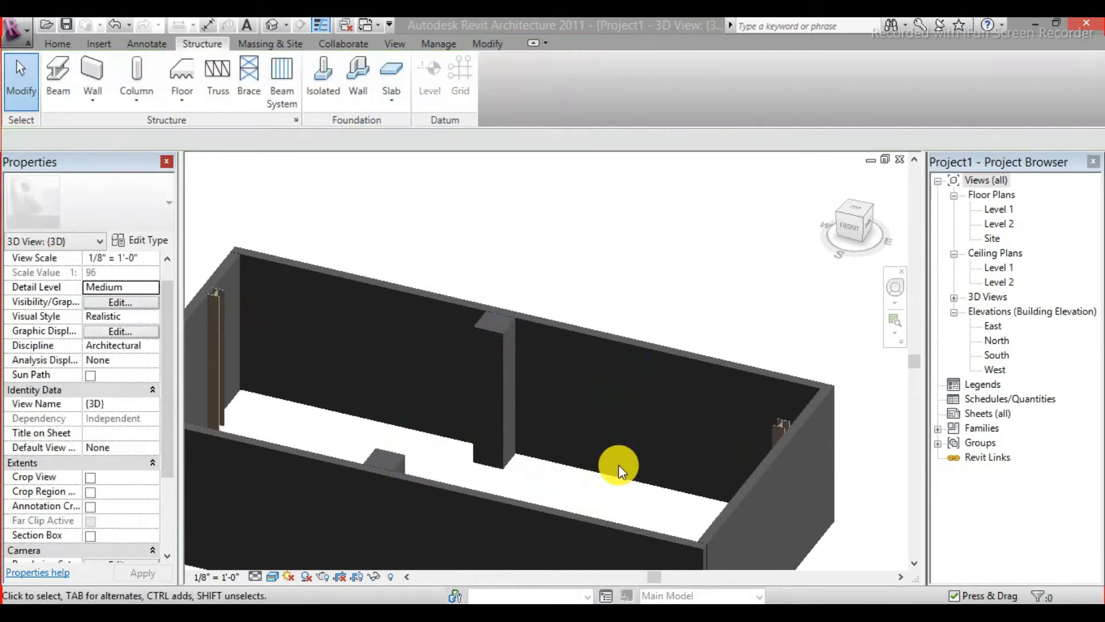
- In the Level 1 floor plan, create a beam system with a rectangular boundary along the outer wall faces
double_click(997, 210)
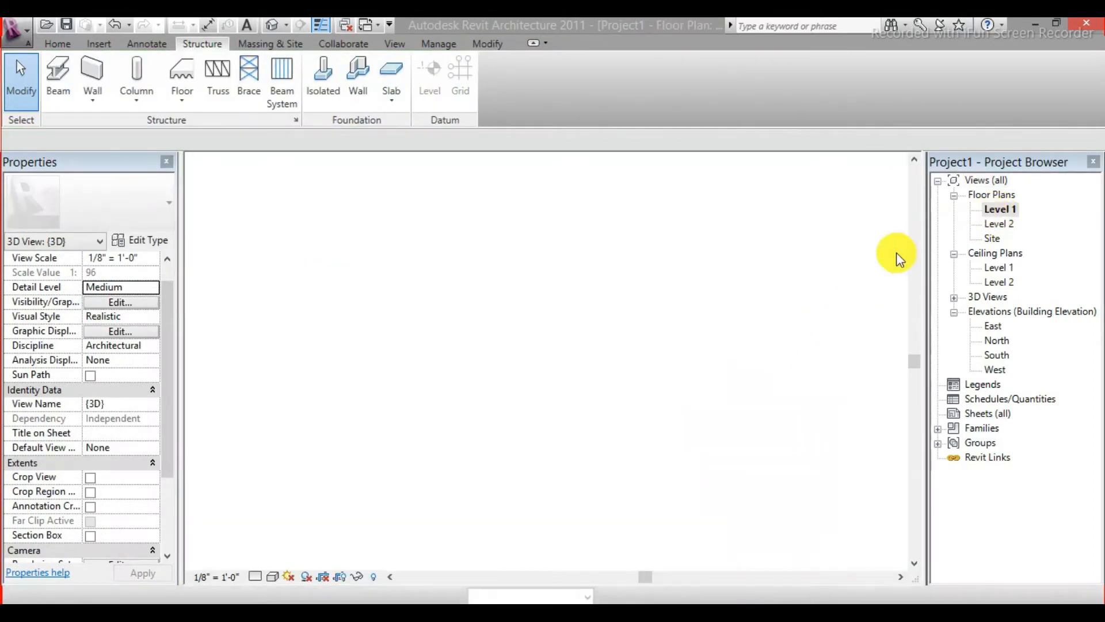
scroll(497, 285, "down", 2)
middle_click_drag(496, 284, 461, 322)
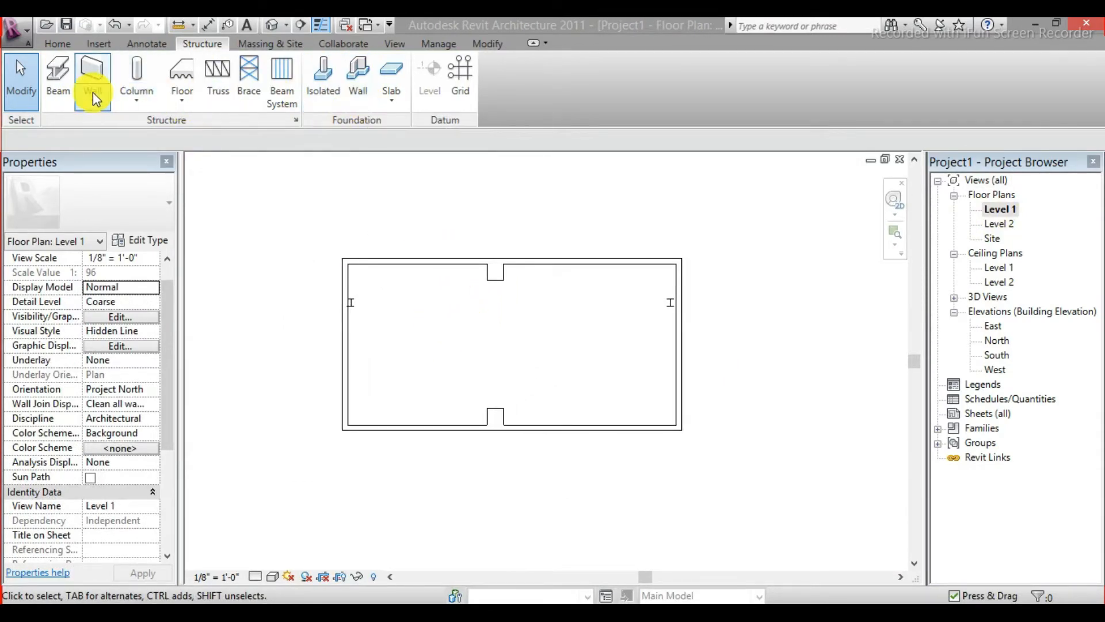
left_click(281, 101)
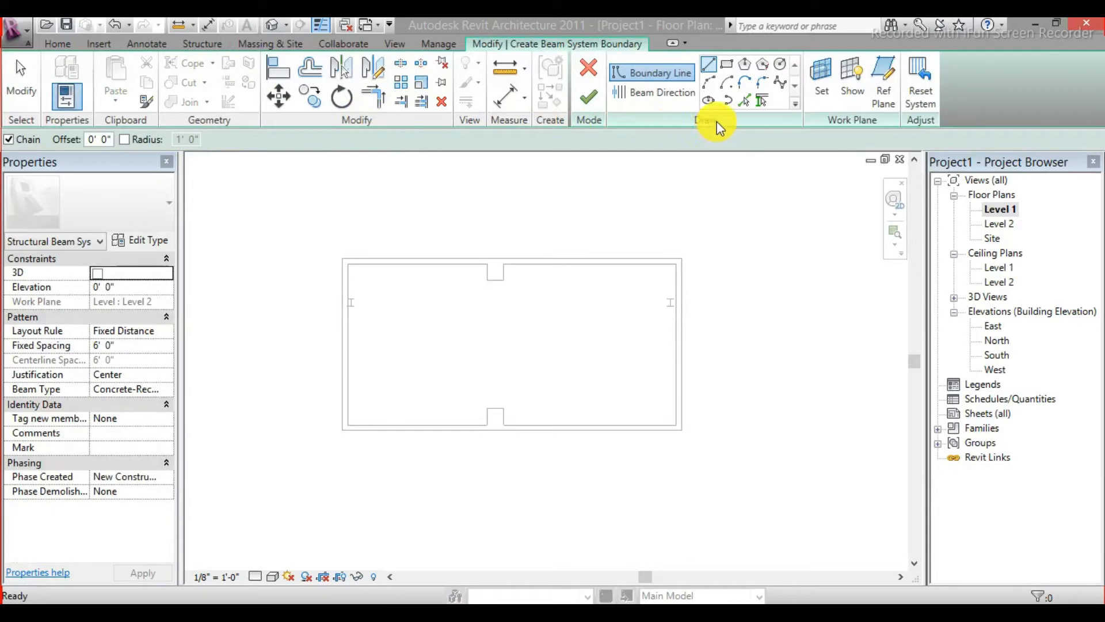
left_click(728, 73)
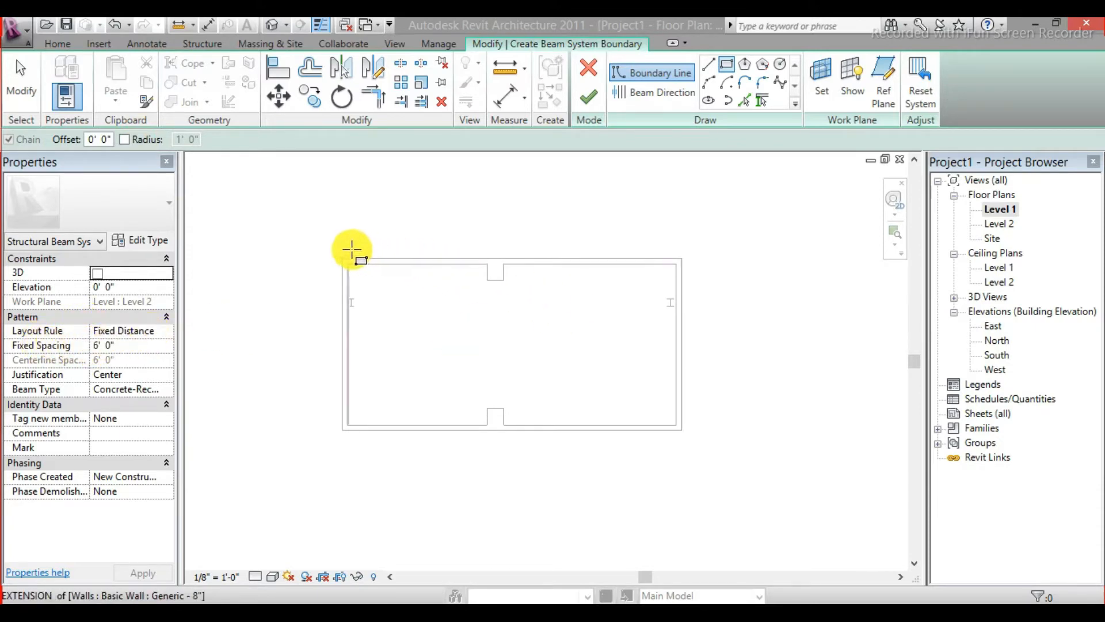
scroll(354, 249, "up", 2)
scroll(338, 261, "up", 1)
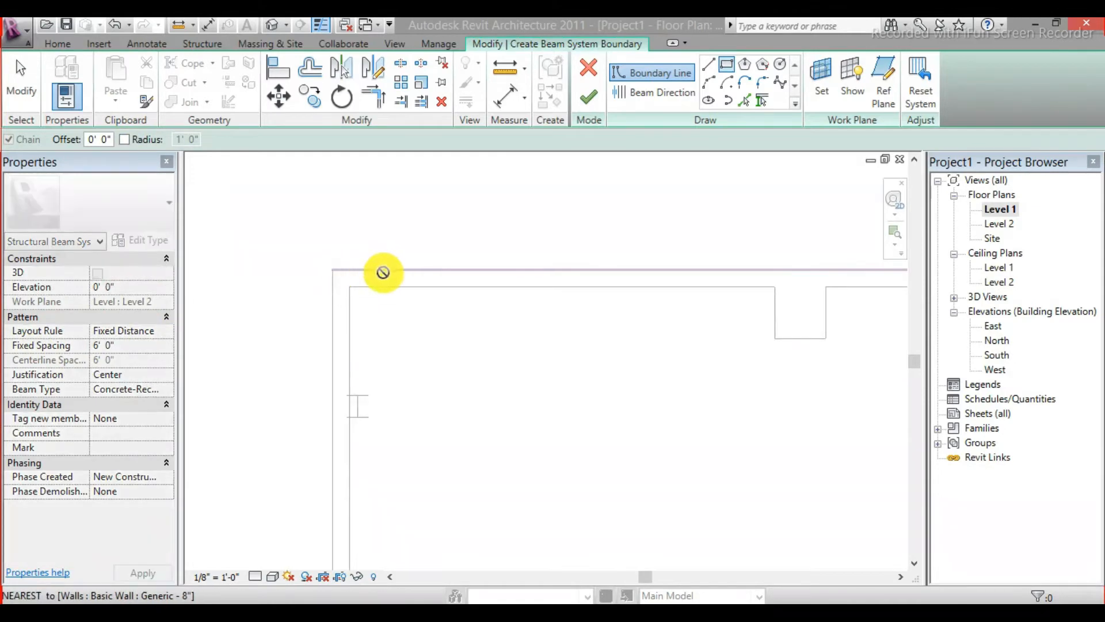
scroll(382, 271, "down", 3)
left_click(387, 291)
scroll(489, 349, "up", 3)
scroll(490, 350, "up", 4)
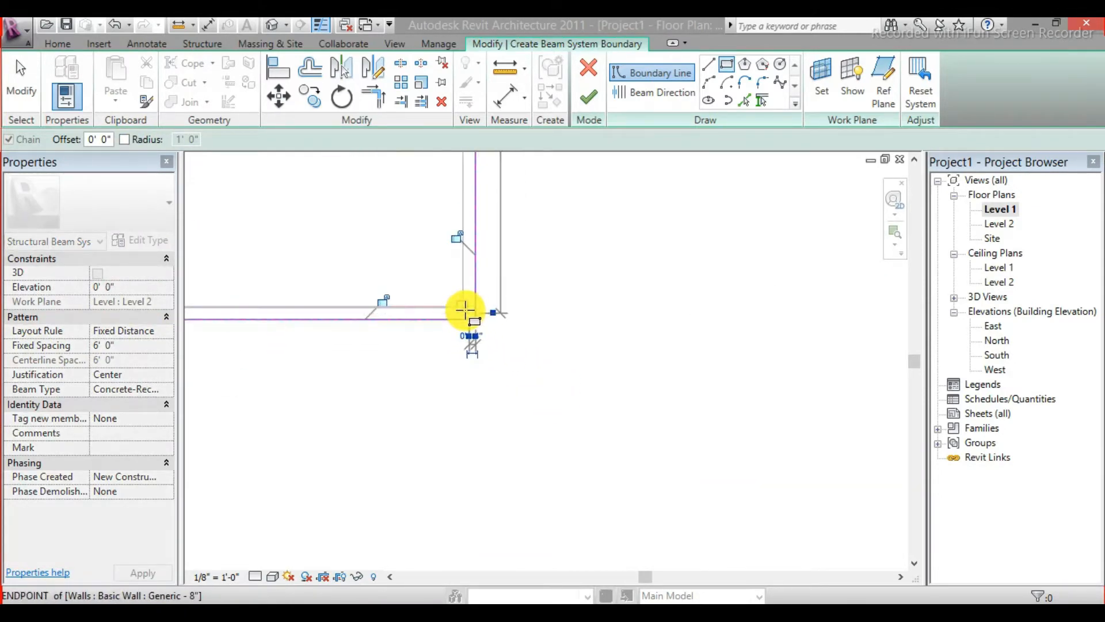
left_click(467, 313)
scroll(469, 313, "down", 4)
middle_click_drag(469, 313, 662, 365)
scroll(627, 329, "up", 2)
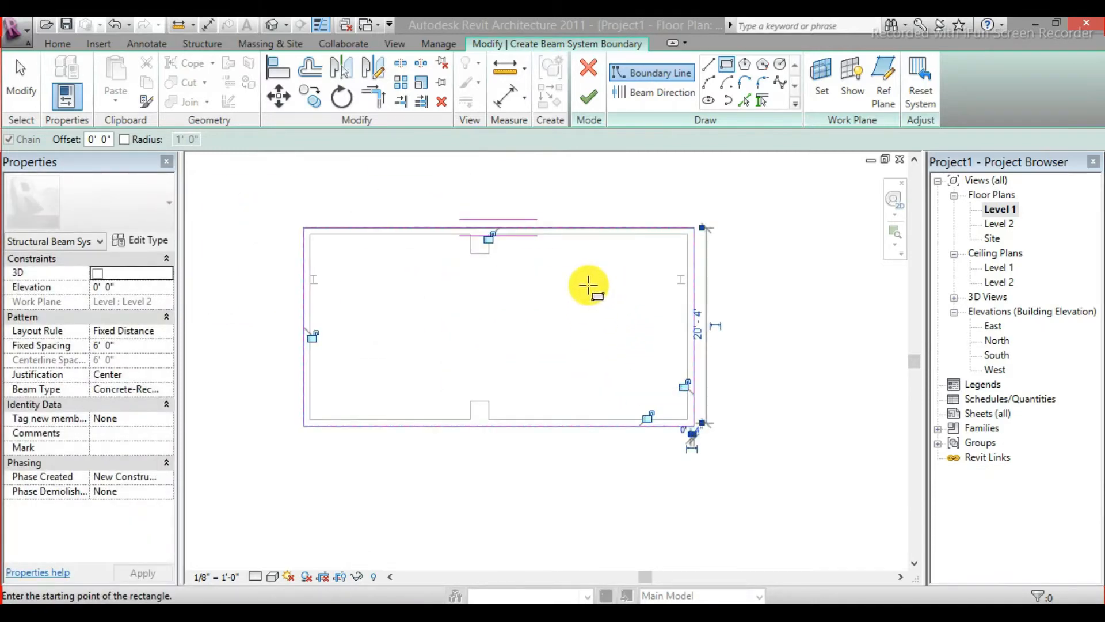
scroll(493, 222, "up", 2)
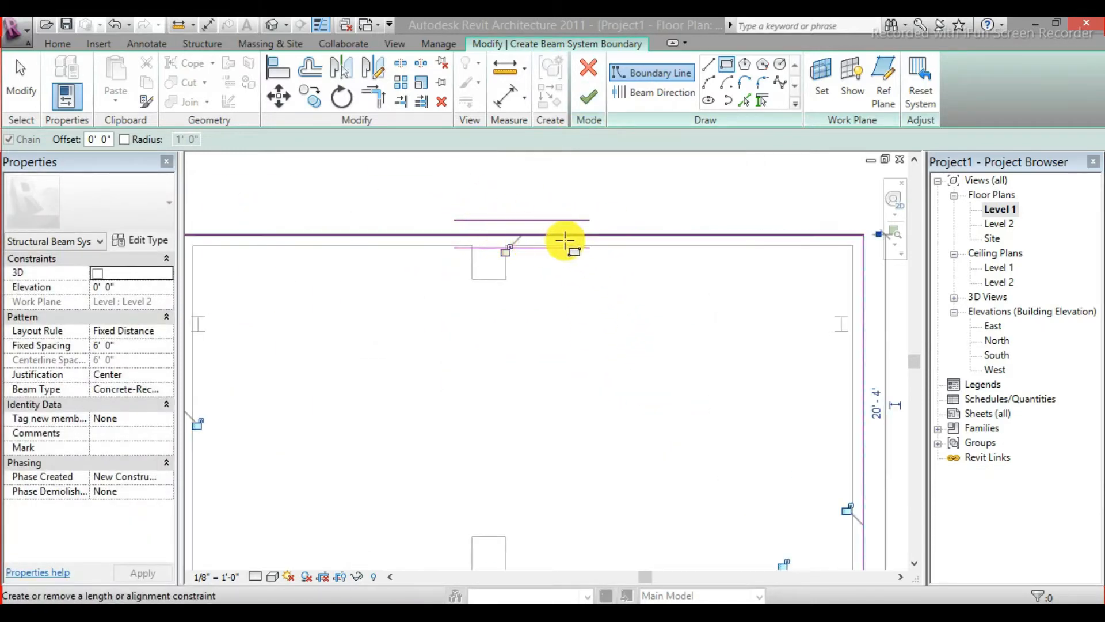
scroll(543, 205, "down", 3)
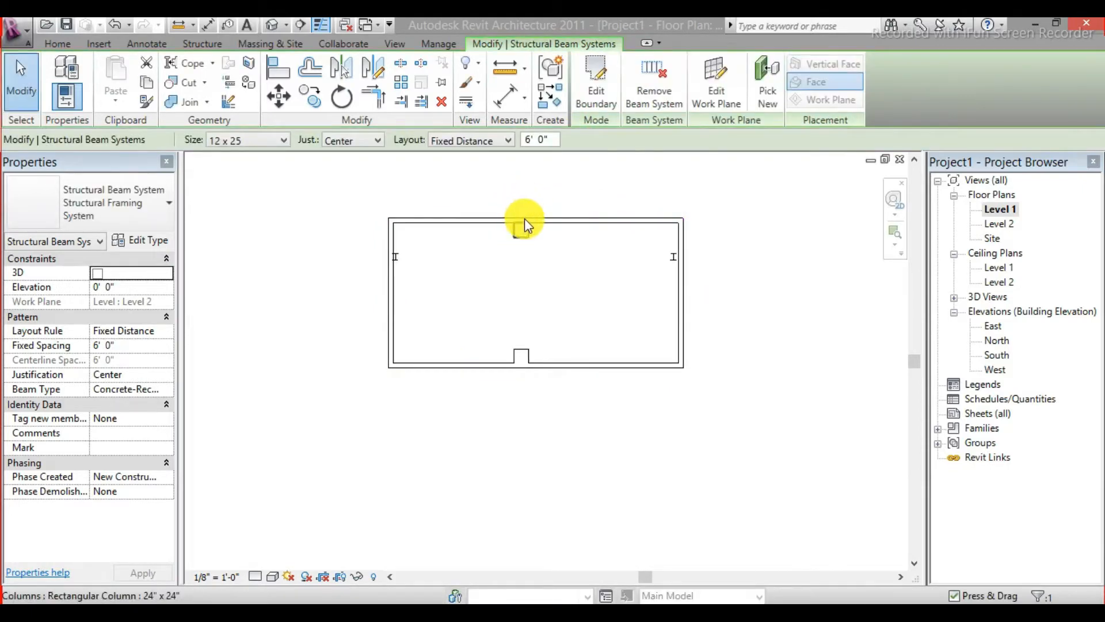
- Examine the beam system in 3D, checking how its beams span between the end walls
left_click(274, 25)
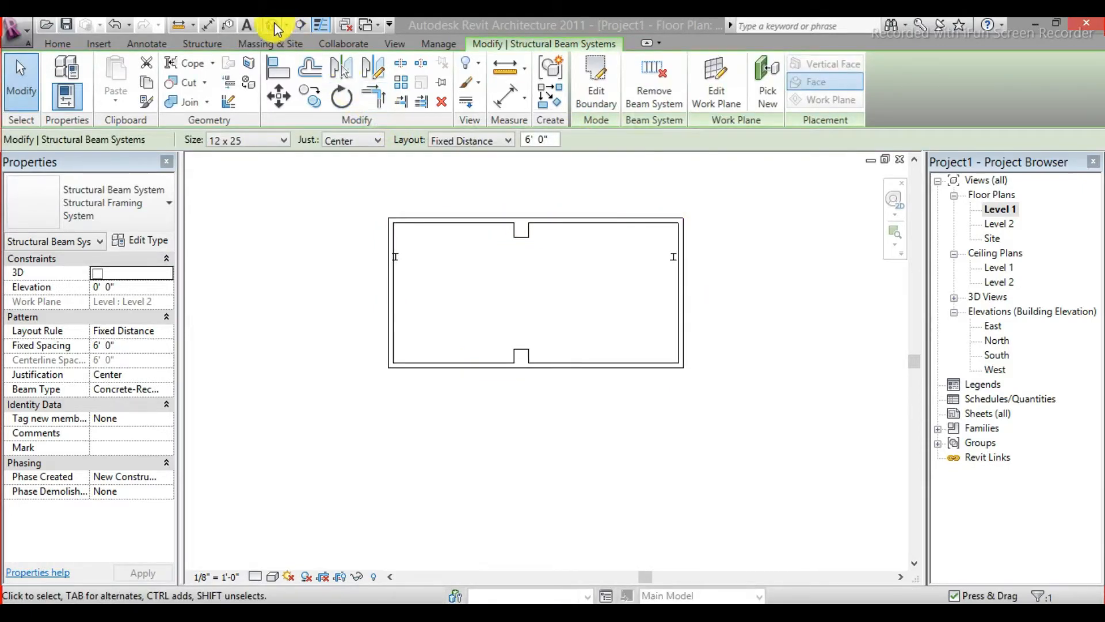
left_click(454, 246)
middle_click_drag(600, 304, 669, 202)
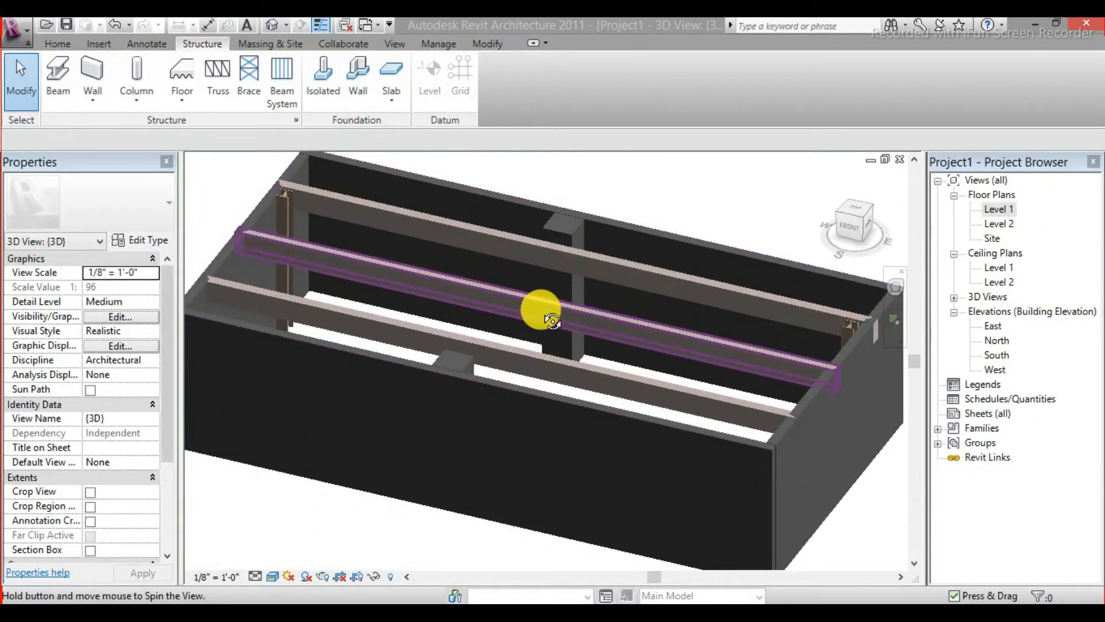
middle_click_drag(541, 308, 327, 326, "shift")
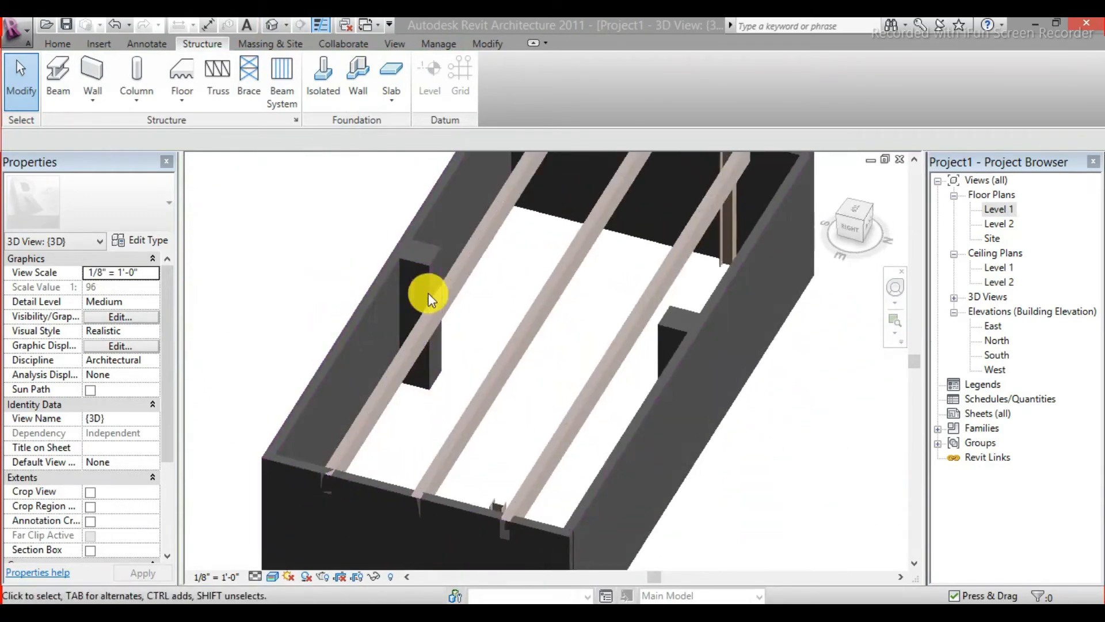
scroll(427, 281, "down", 3)
scroll(501, 193, "up", 2)
scroll(501, 194, "up", 2)
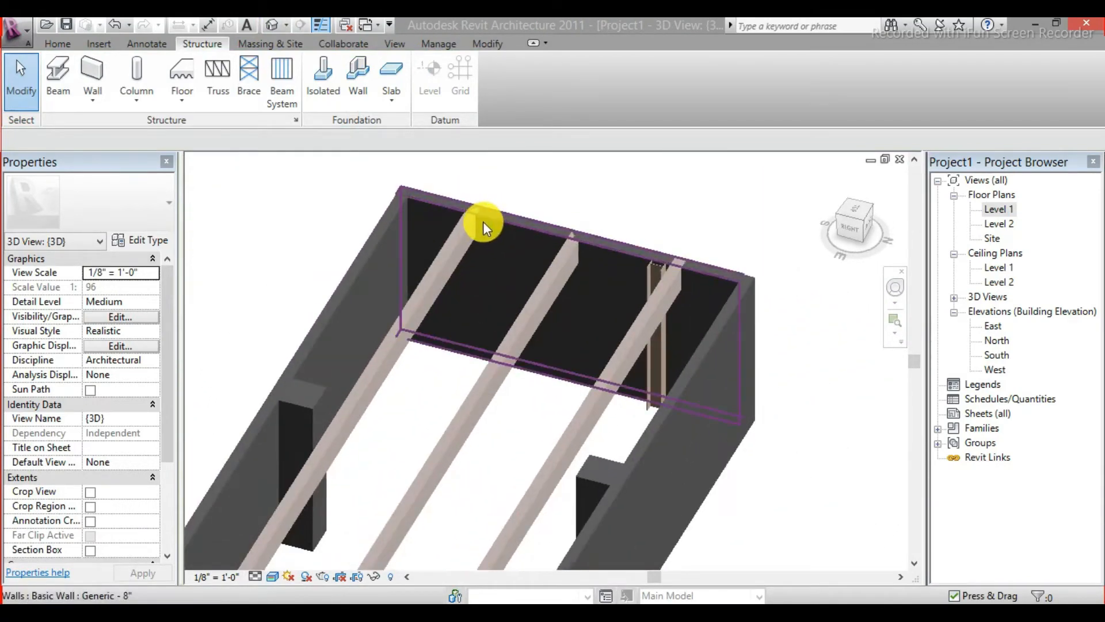
- Select the whole beam system and change its beam size to 12 x 24
left_click(444, 231)
left_click(444, 230)
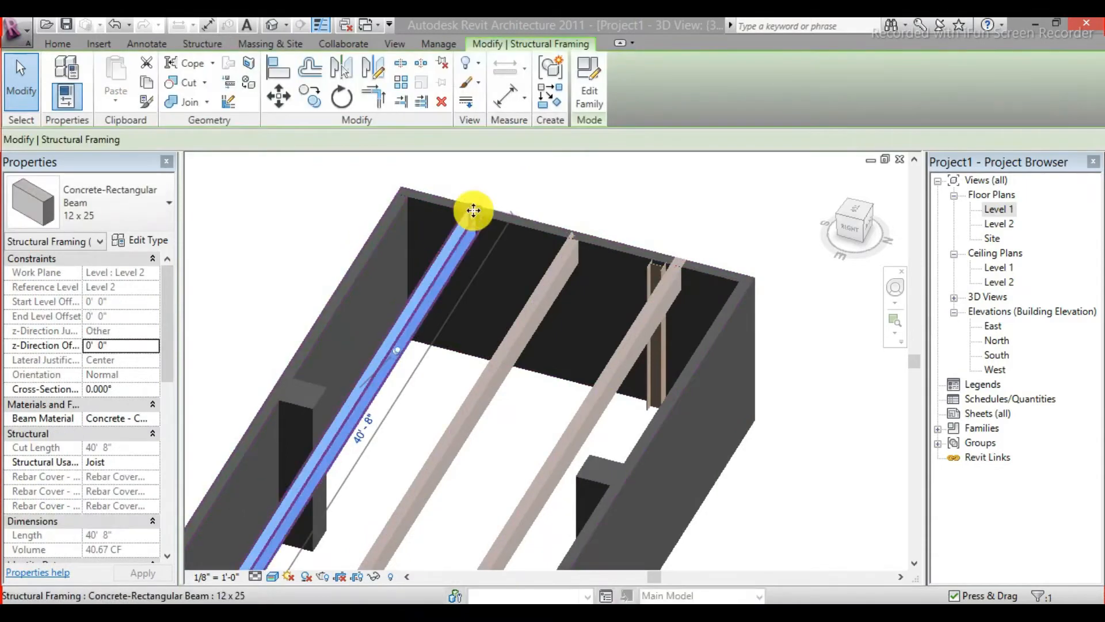
scroll(464, 206, "down", 4)
key("Tab")
left_click(449, 199)
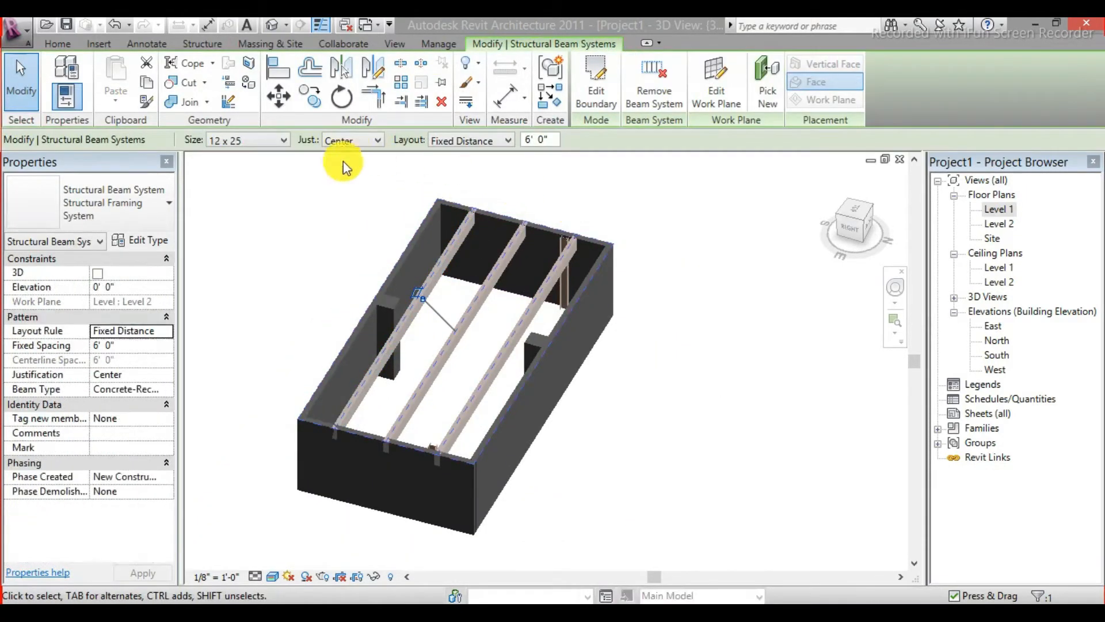
left_click(281, 140)
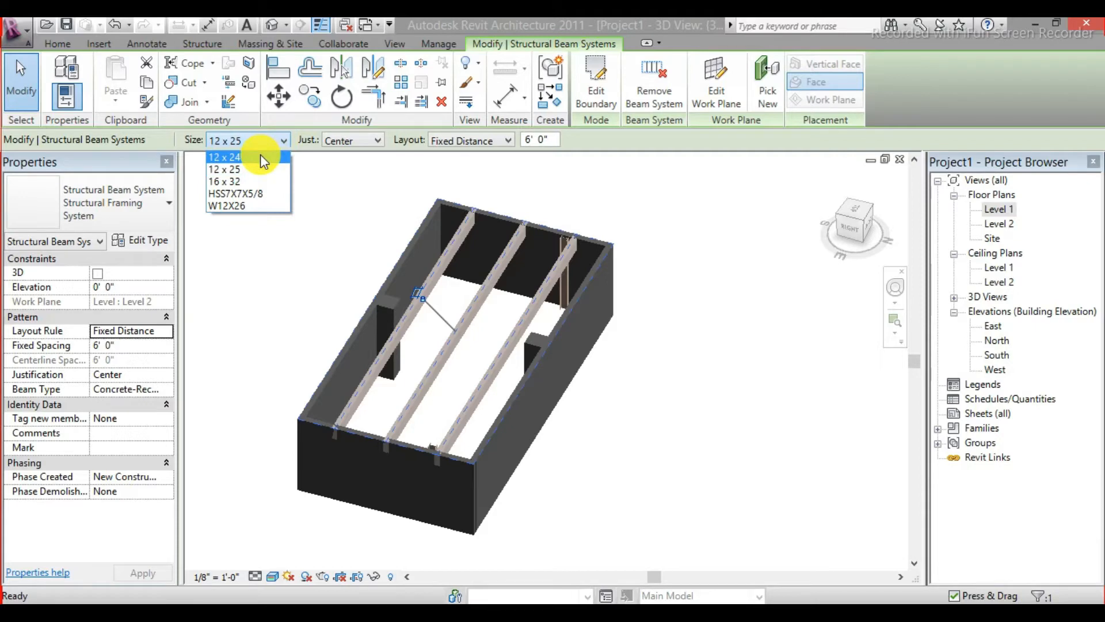
left_click(260, 156)
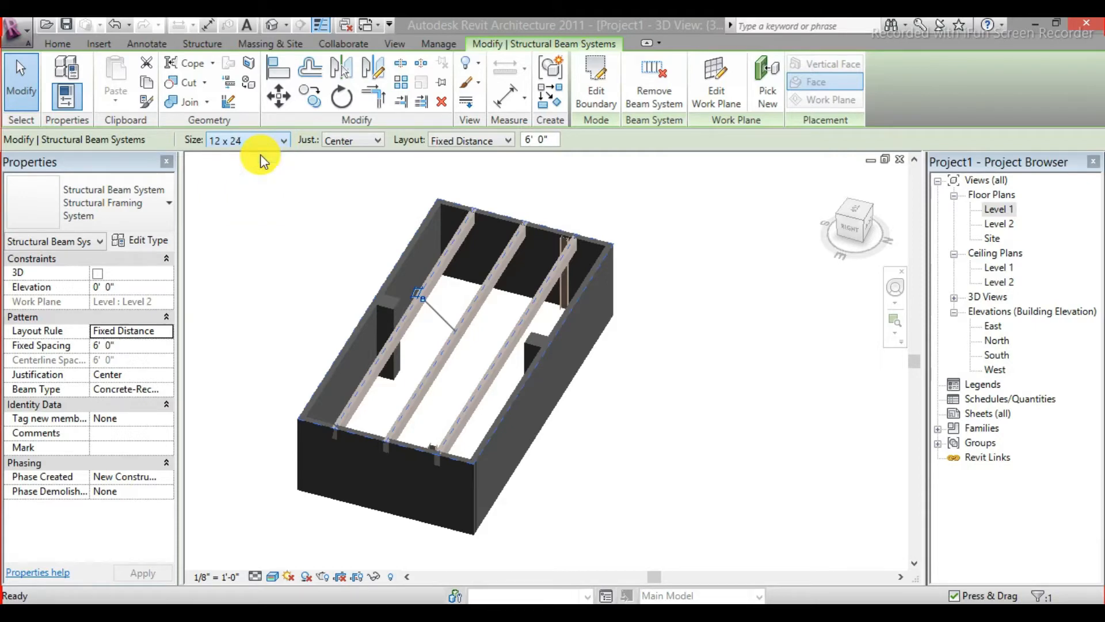
scroll(487, 214, "up", 4)
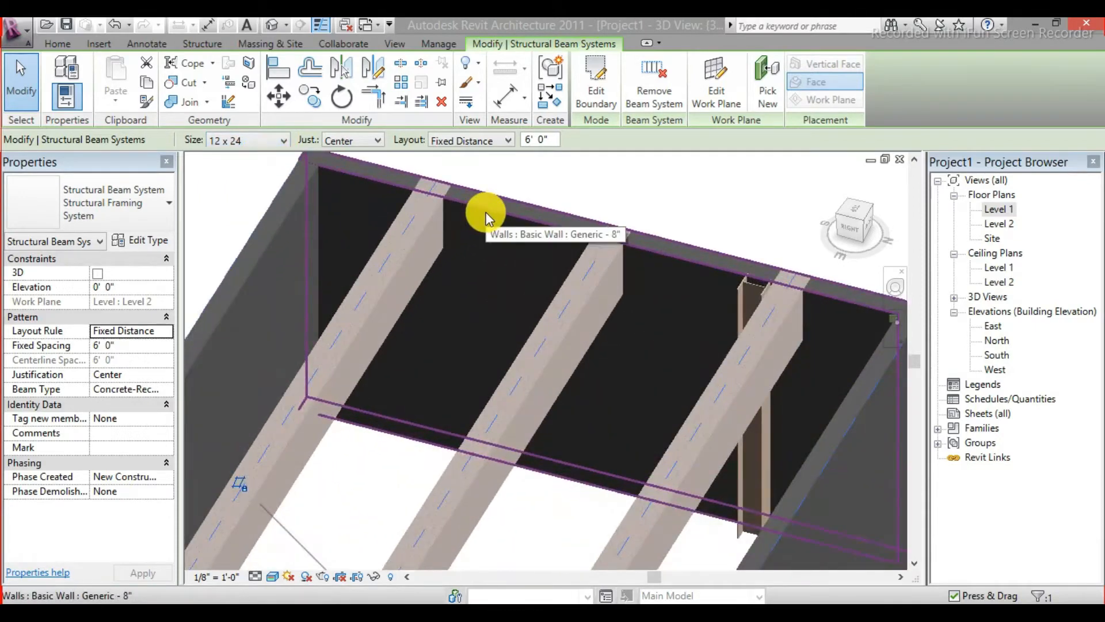
scroll(485, 211, "down", 4)
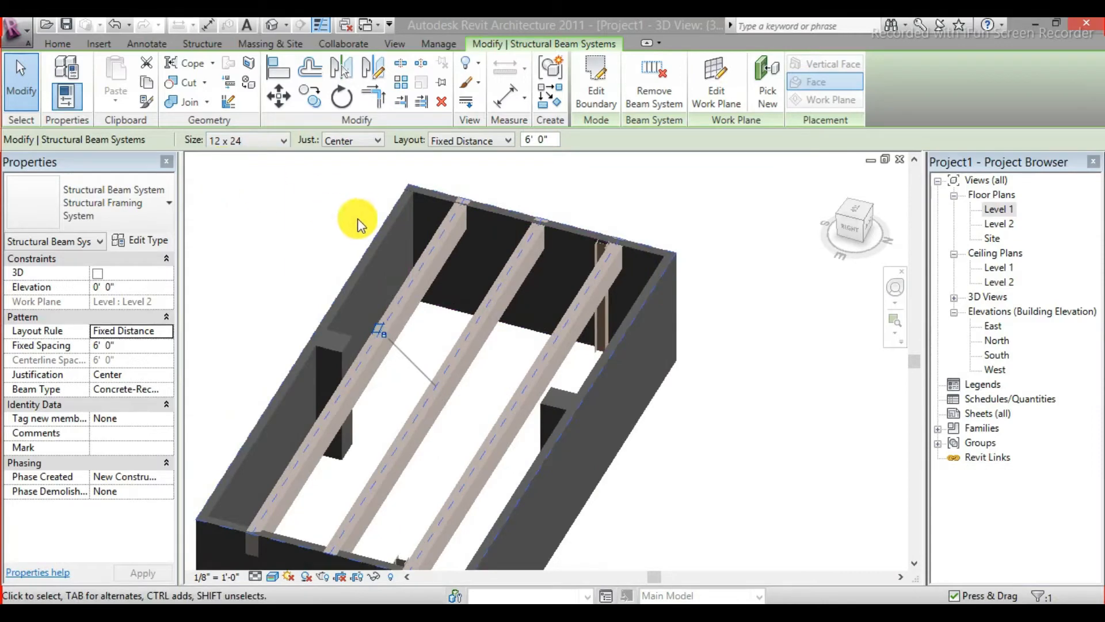
- Try the End, Beginning and Direction Line justifications on the beam system, and return it to Center
left_click(351, 140)
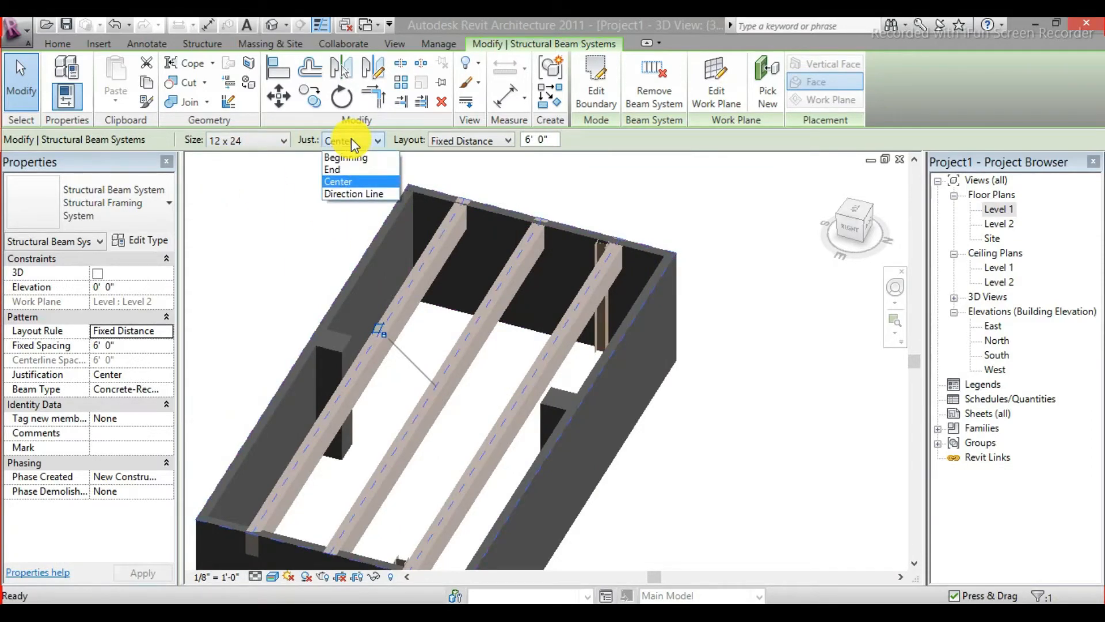
left_click(352, 170)
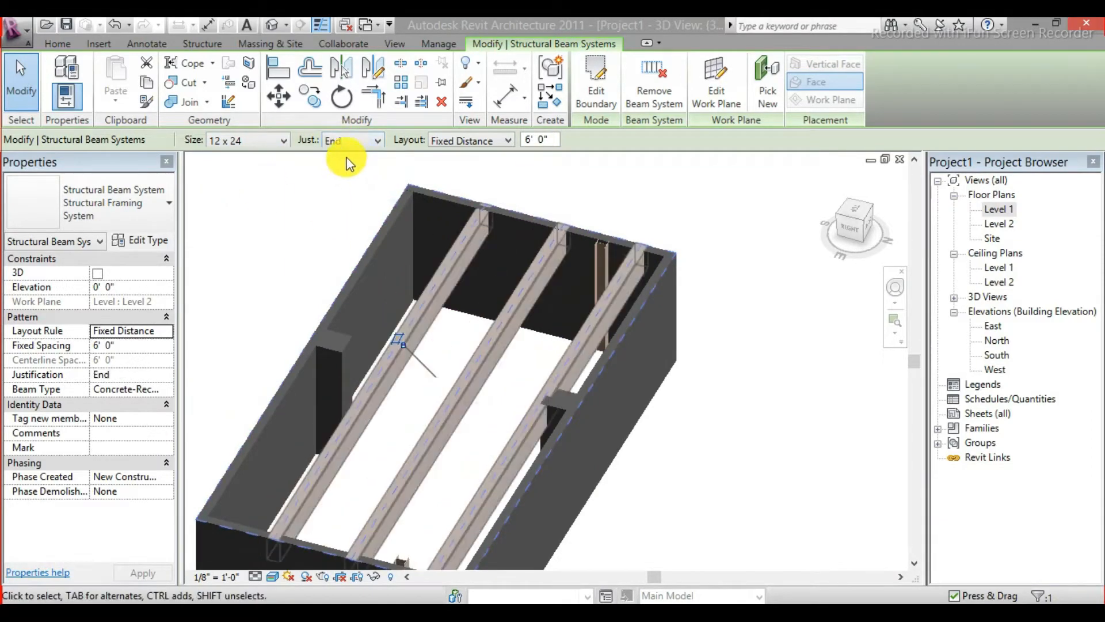
left_click(353, 157)
left_click(354, 140)
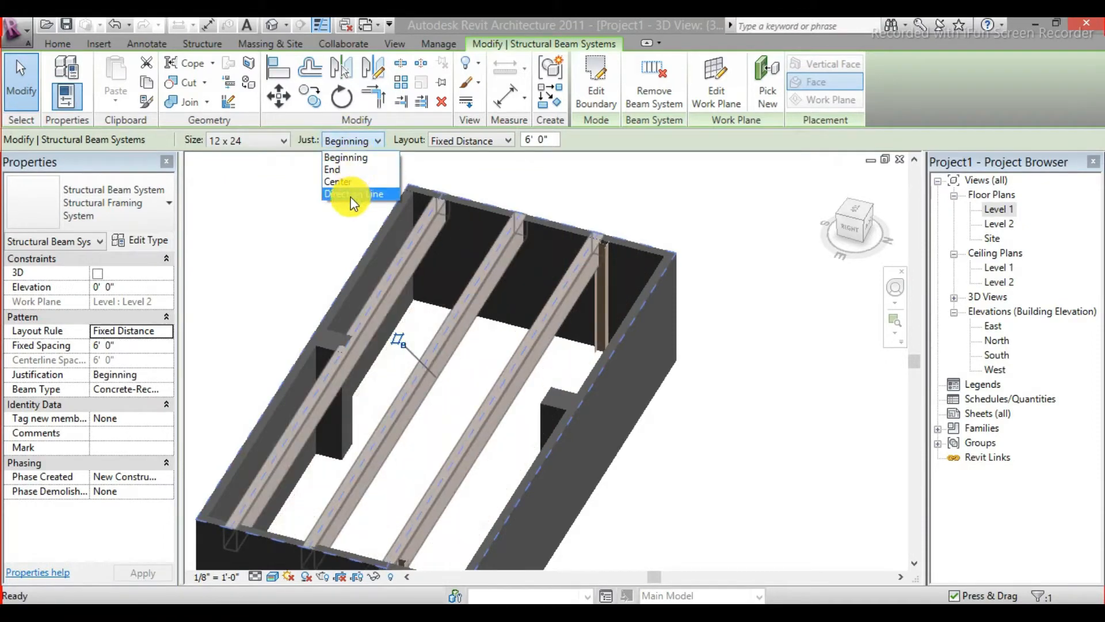
left_click(351, 194)
left_click(353, 141)
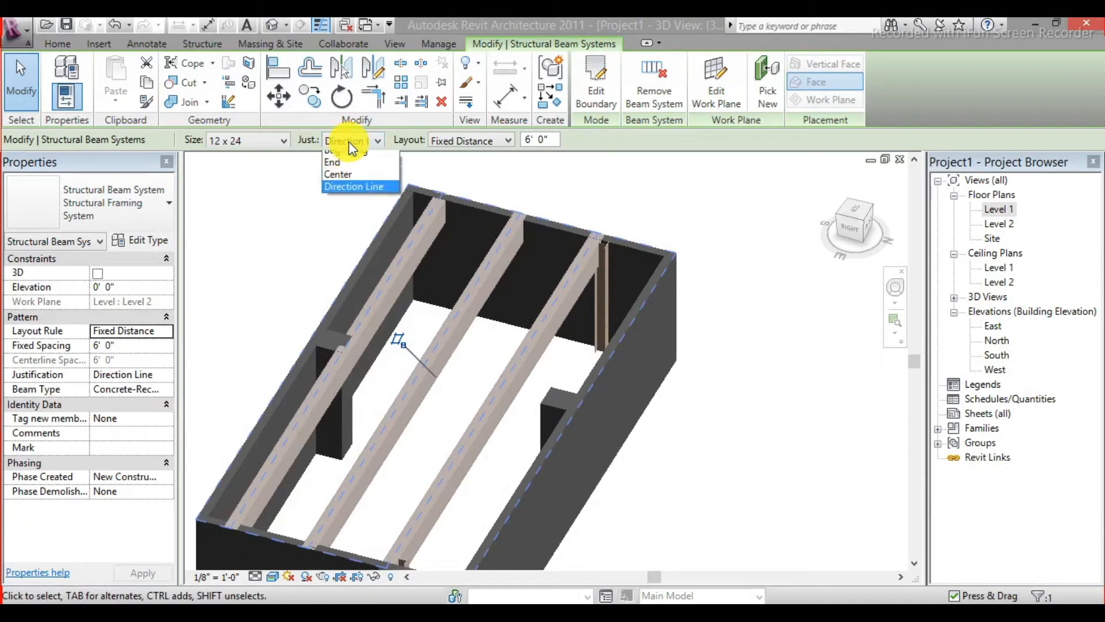
left_click(348, 181)
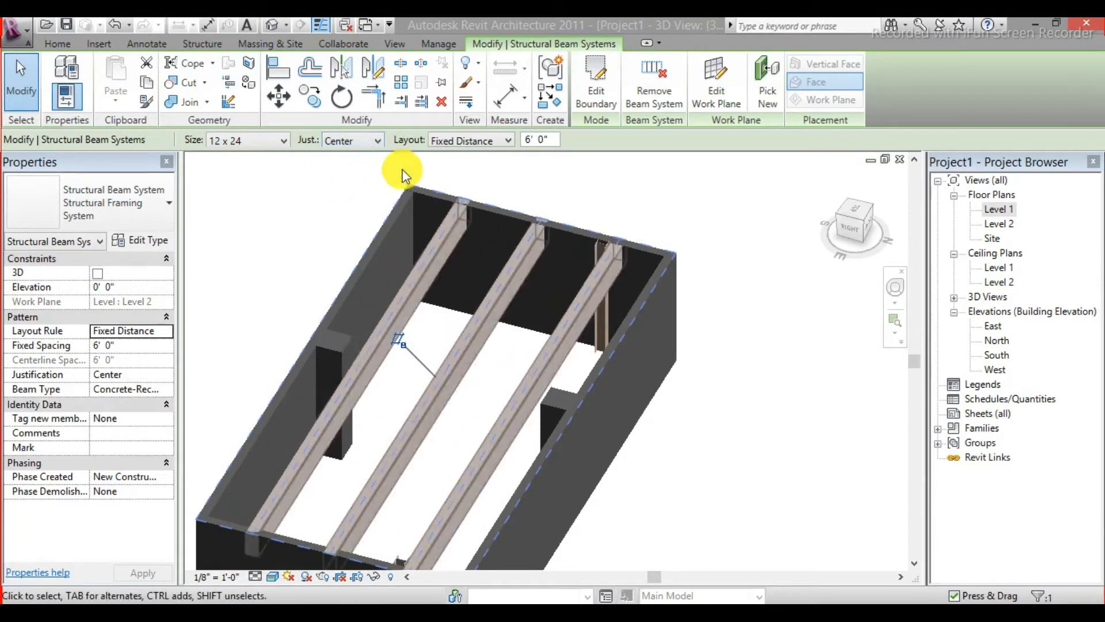
- Try the Fixed Number, Maximum Spacing and Clear Spacing layouts on the beam system, and return it to Fixed Distance
left_click(497, 141)
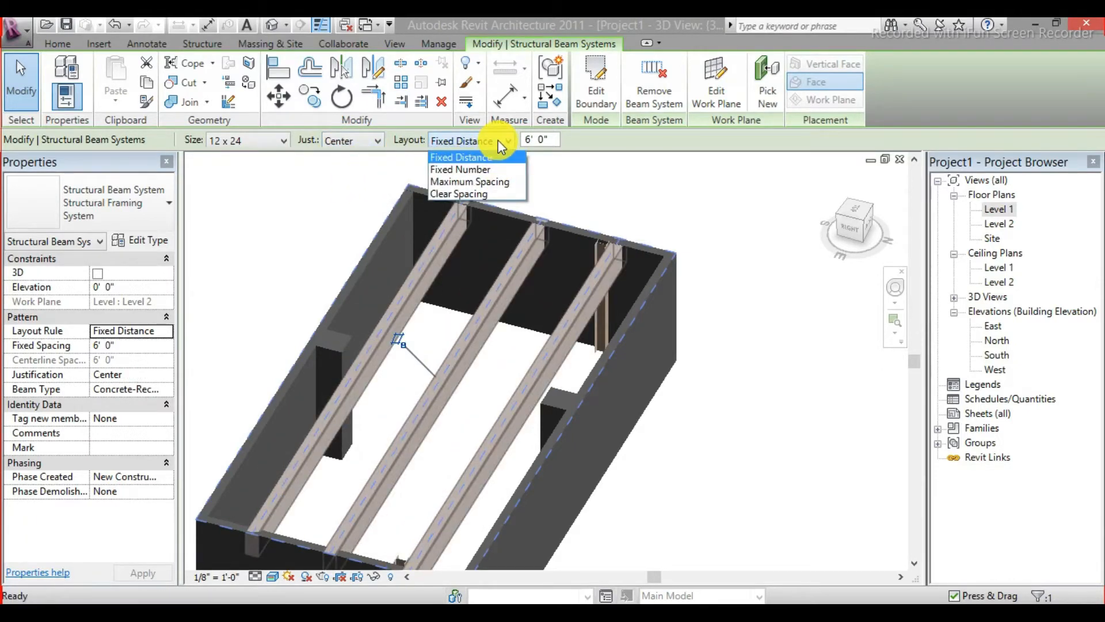
left_click(493, 170)
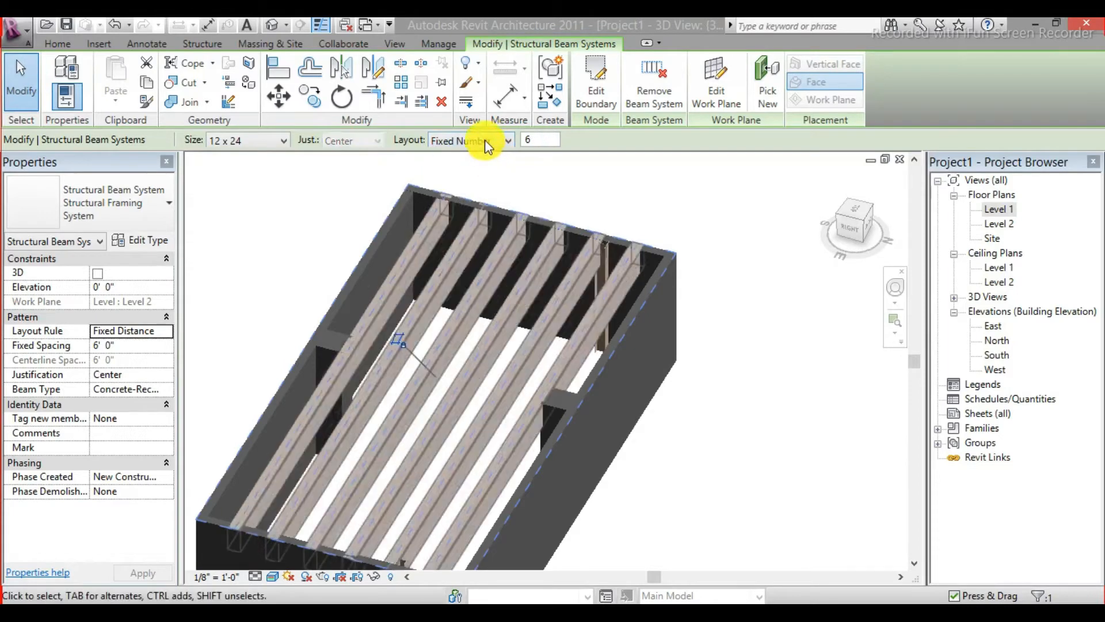
left_click(487, 141)
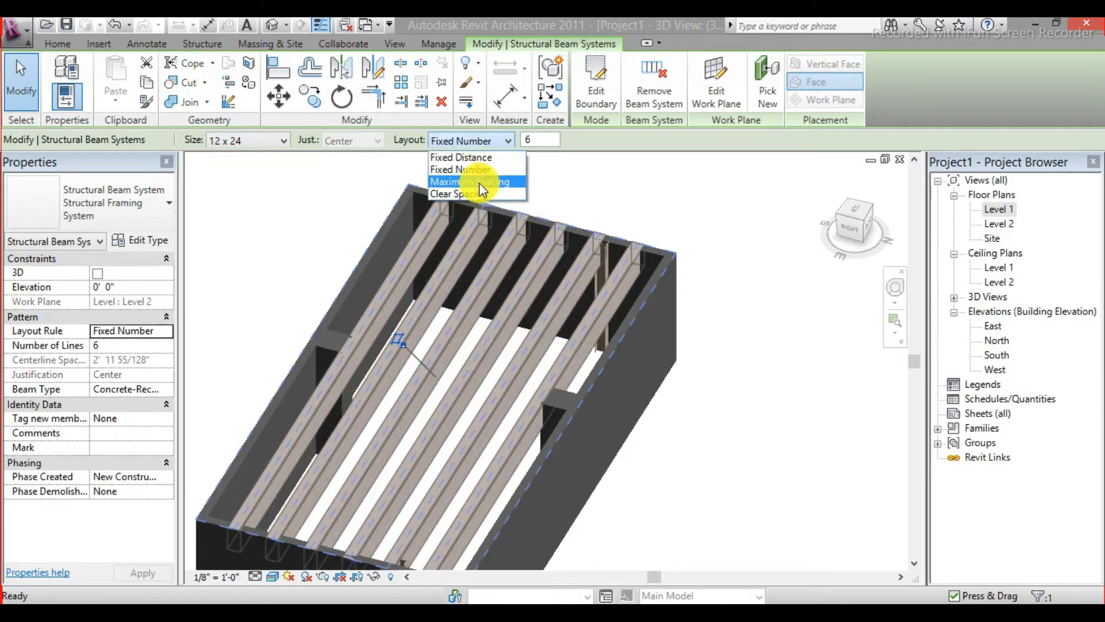
left_click(479, 182)
left_click(472, 143)
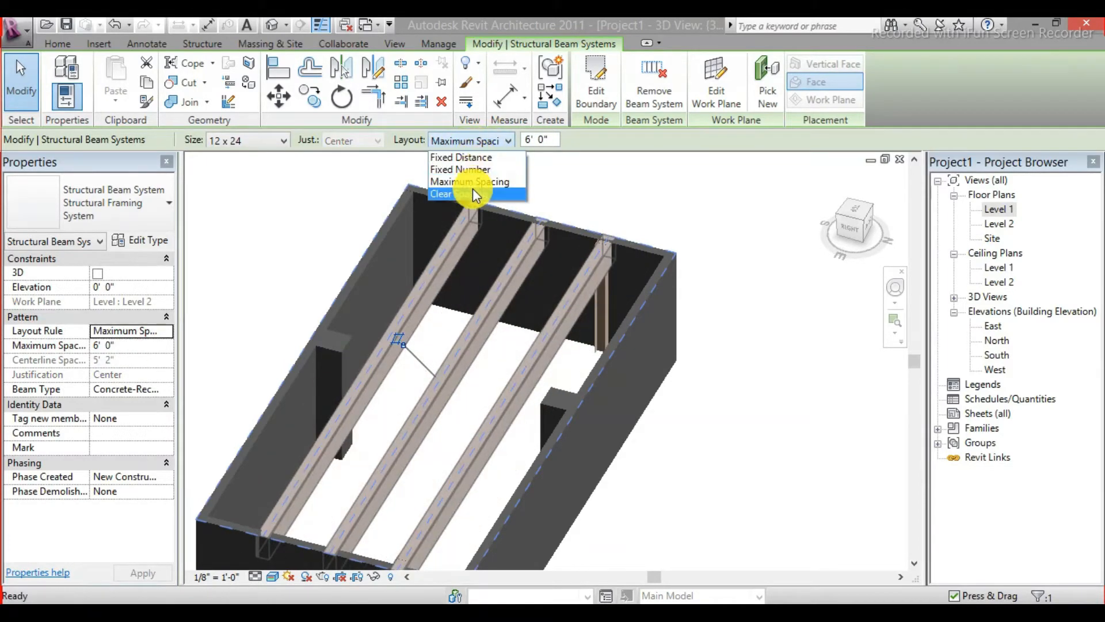
left_click(472, 191)
left_click(472, 146)
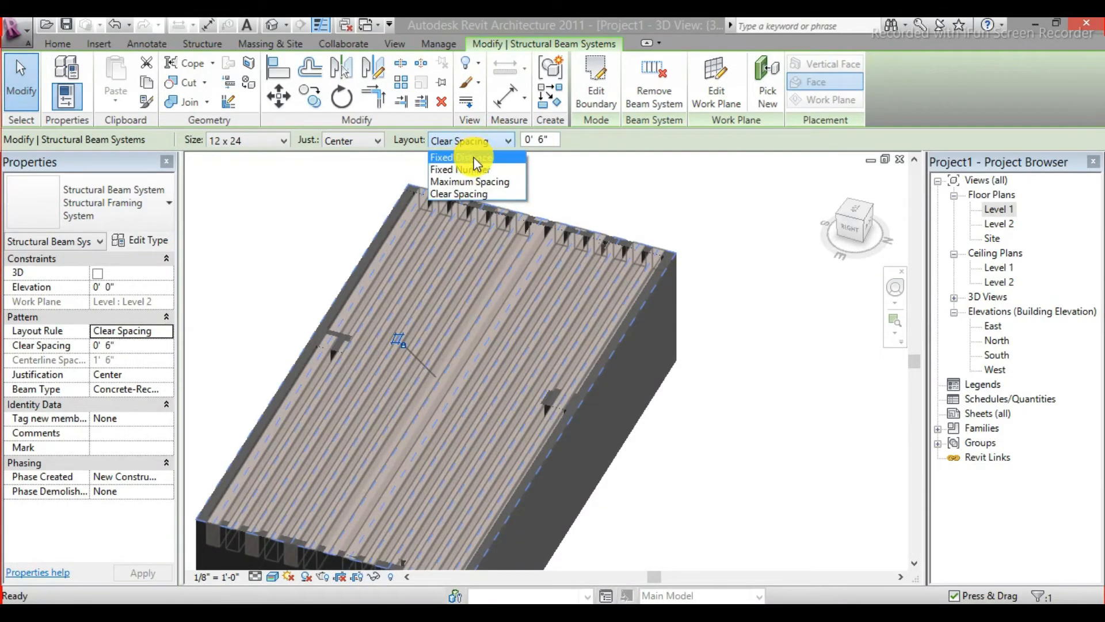
left_click(474, 157)
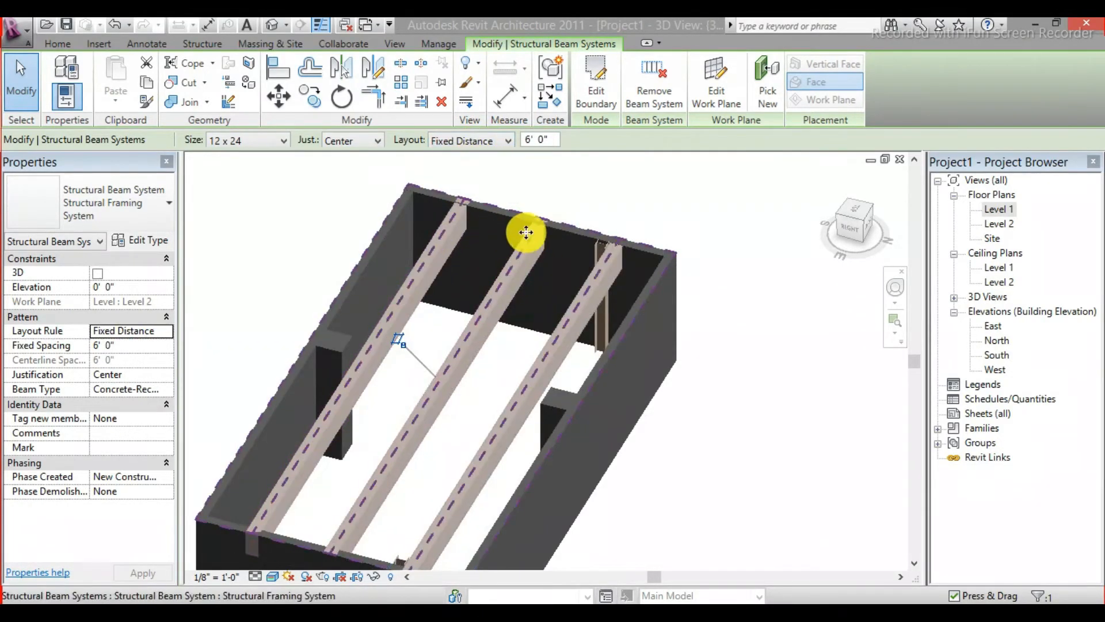
- Try a fixed spacing of 10' between the beams of the beam system
left_click(544, 141)
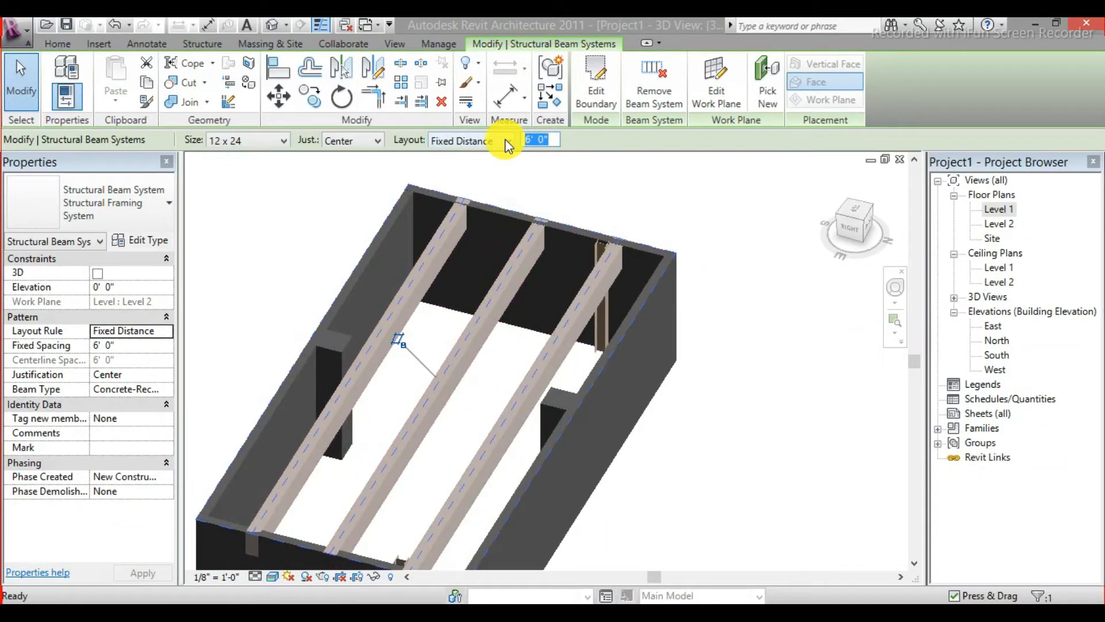
type("8")
key("Return")
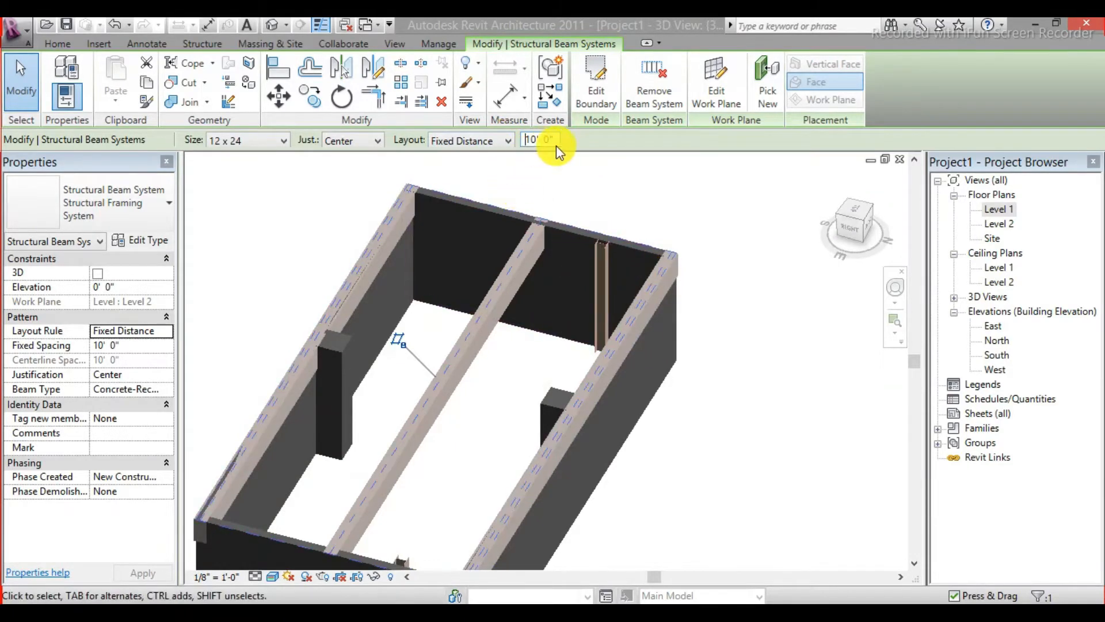
- Set the beam system's fixed spacing to 5'
left_click_drag(556, 140, 506, 137)
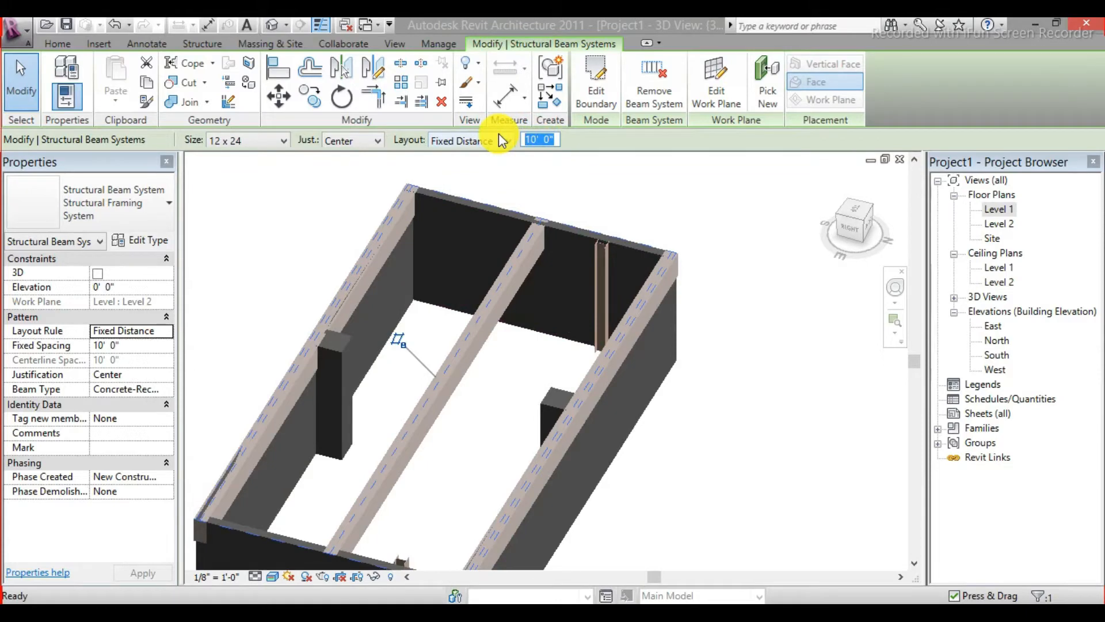
type("5")
key("Return")
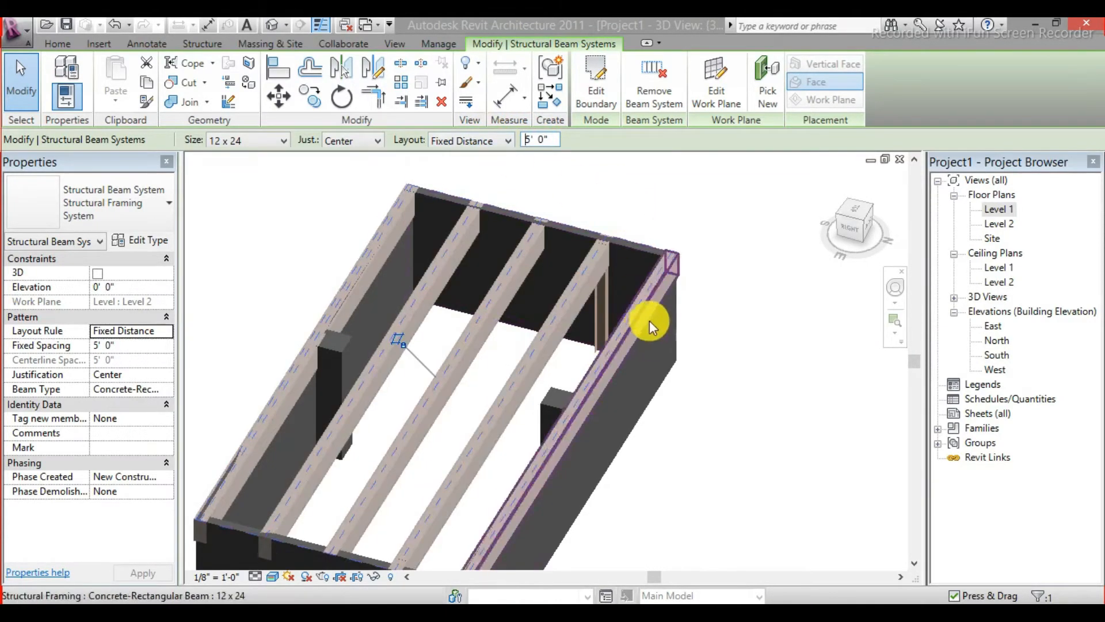
middle_click_drag(484, 325, 577, 291)
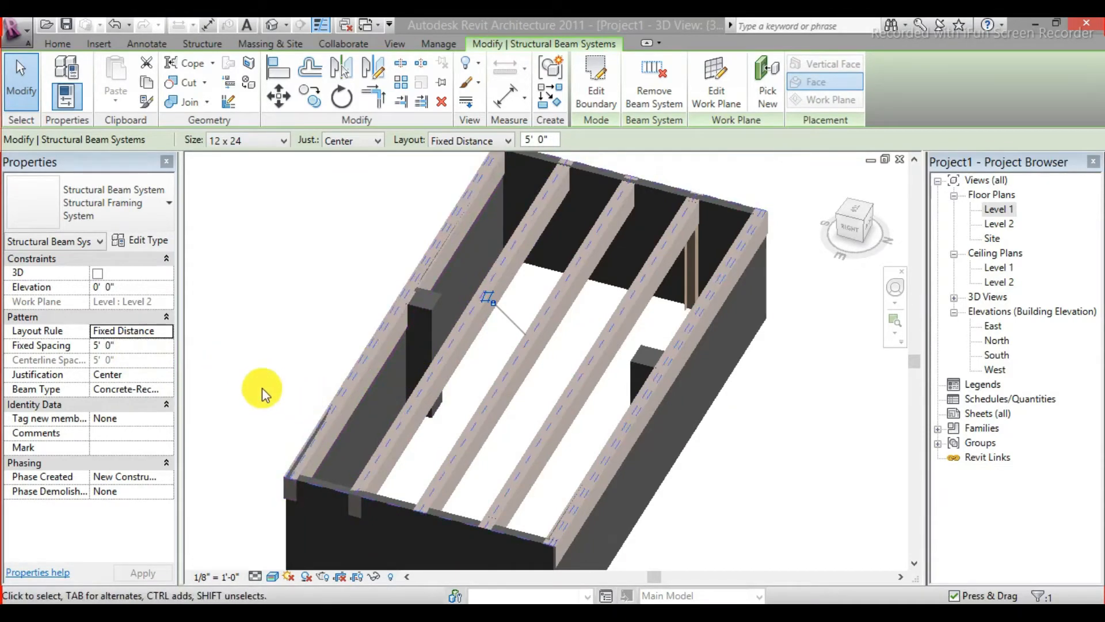
- Edit the beam system's boundary to set the beam direction parallel to the short front wall edge, and finish the sketch
scroll(333, 360, "down", 2)
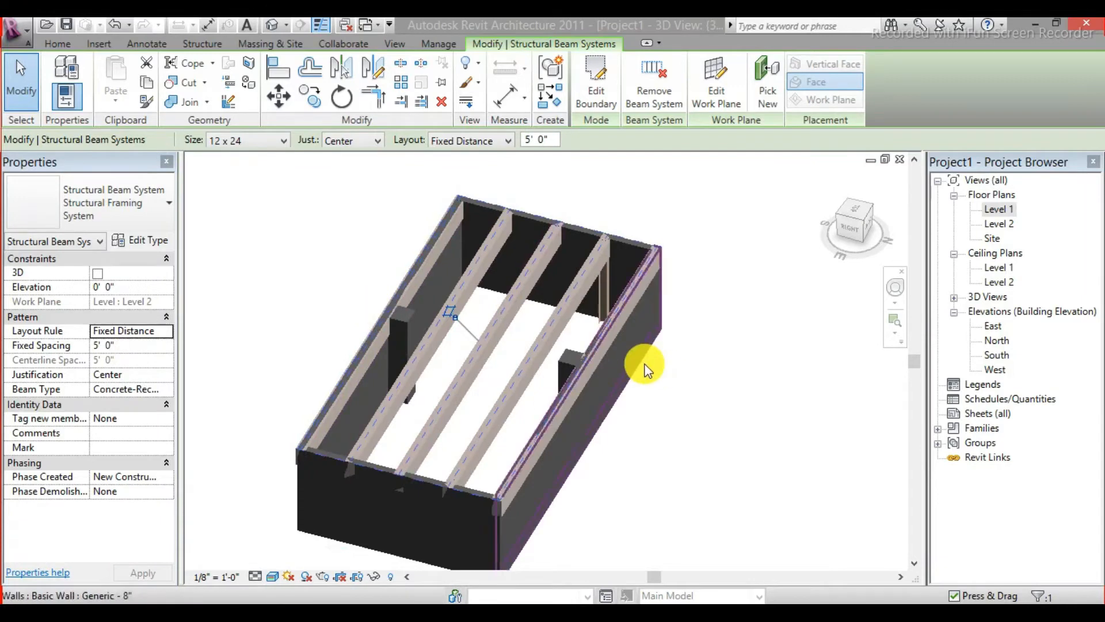
double_click(998, 210)
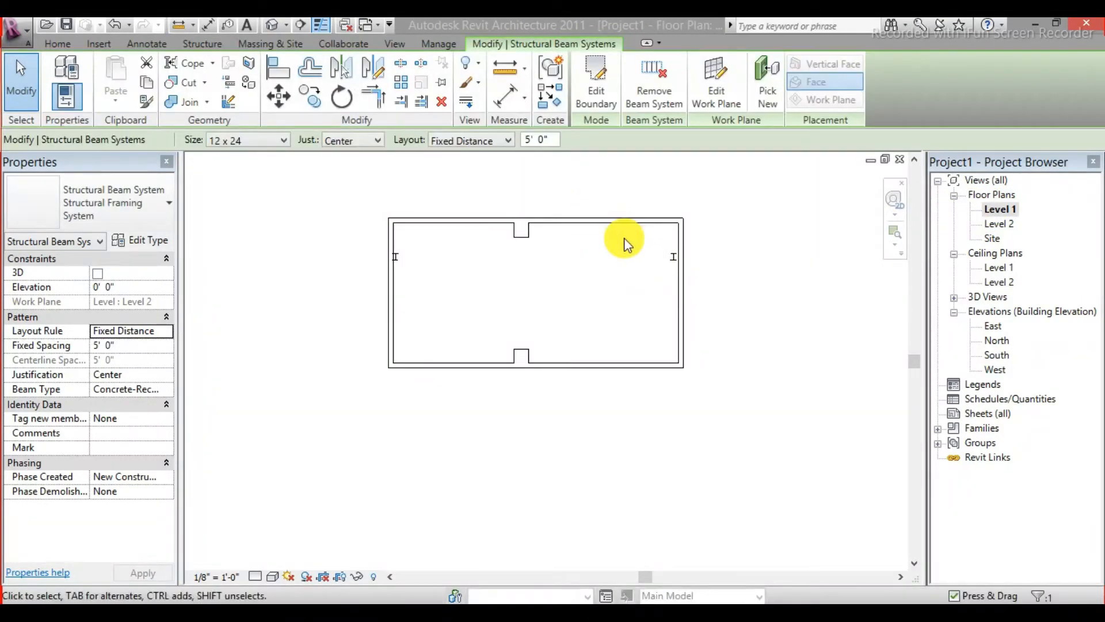
scroll(460, 214, "up", 3)
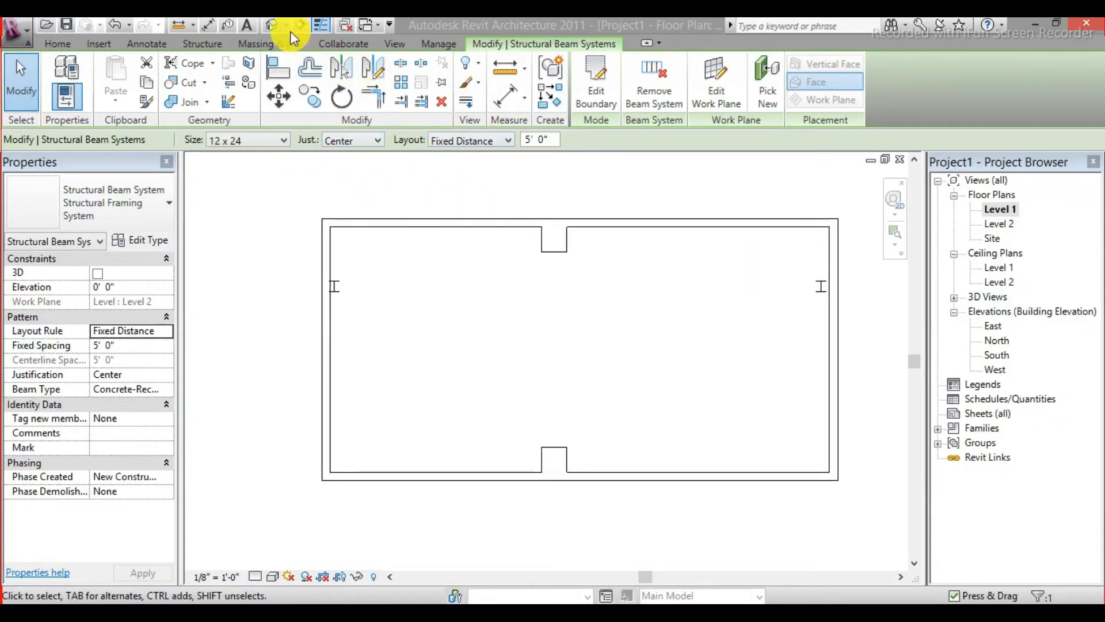
left_click(274, 25)
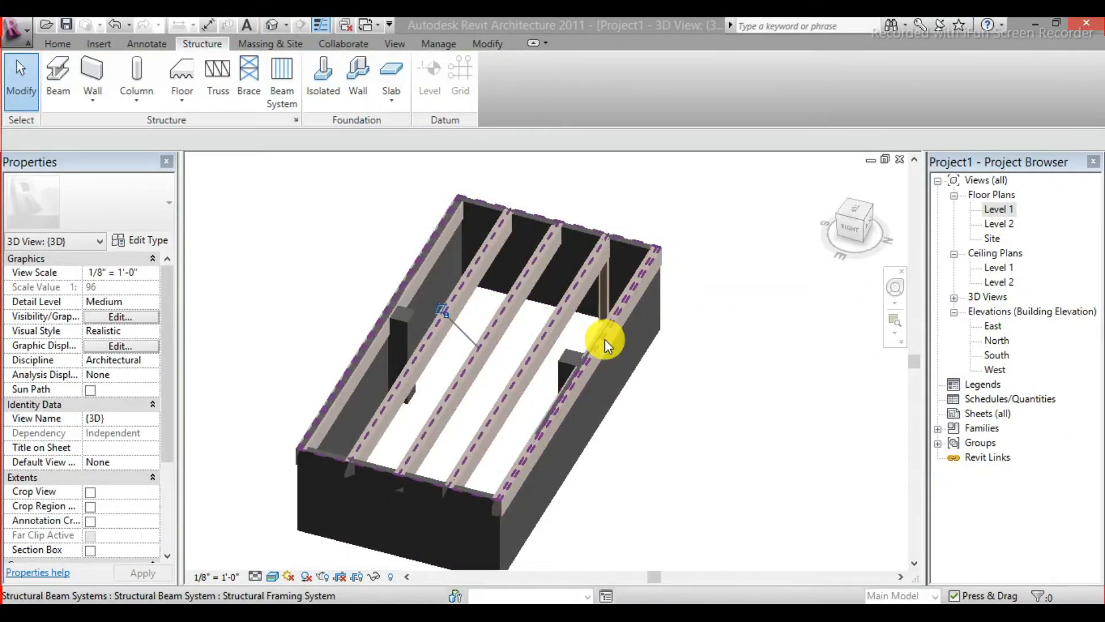
left_click(656, 298)
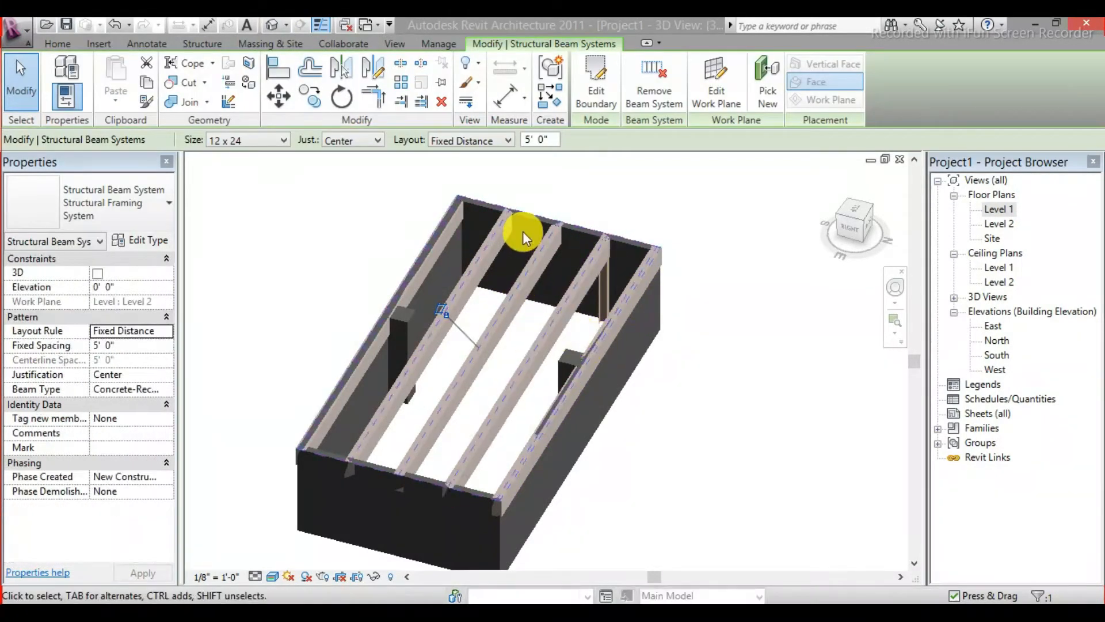
left_click(606, 106)
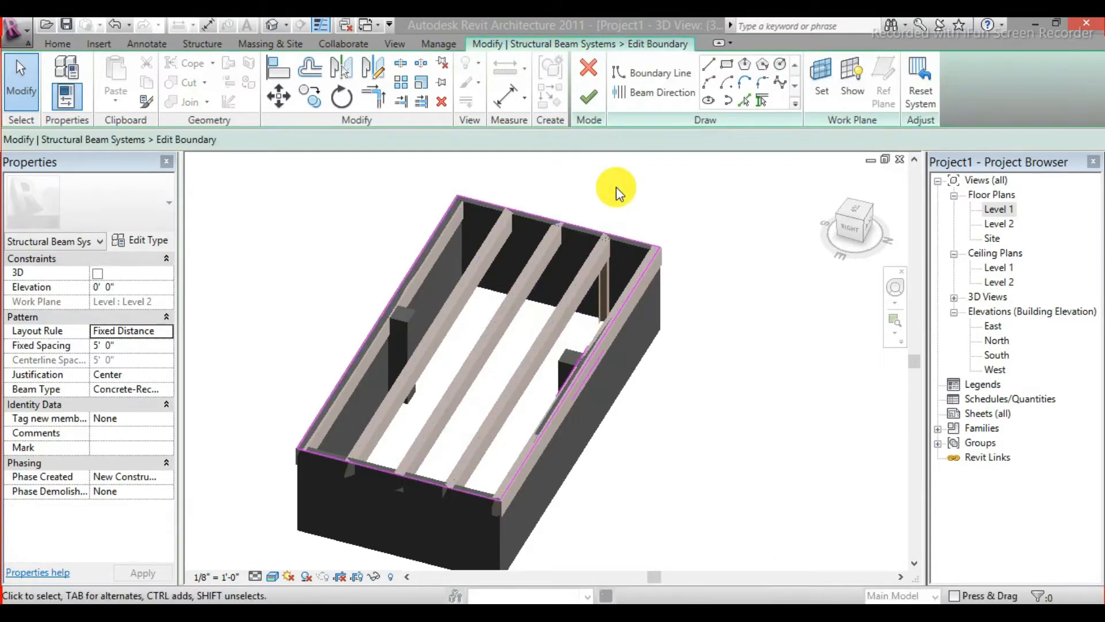
left_click(649, 92)
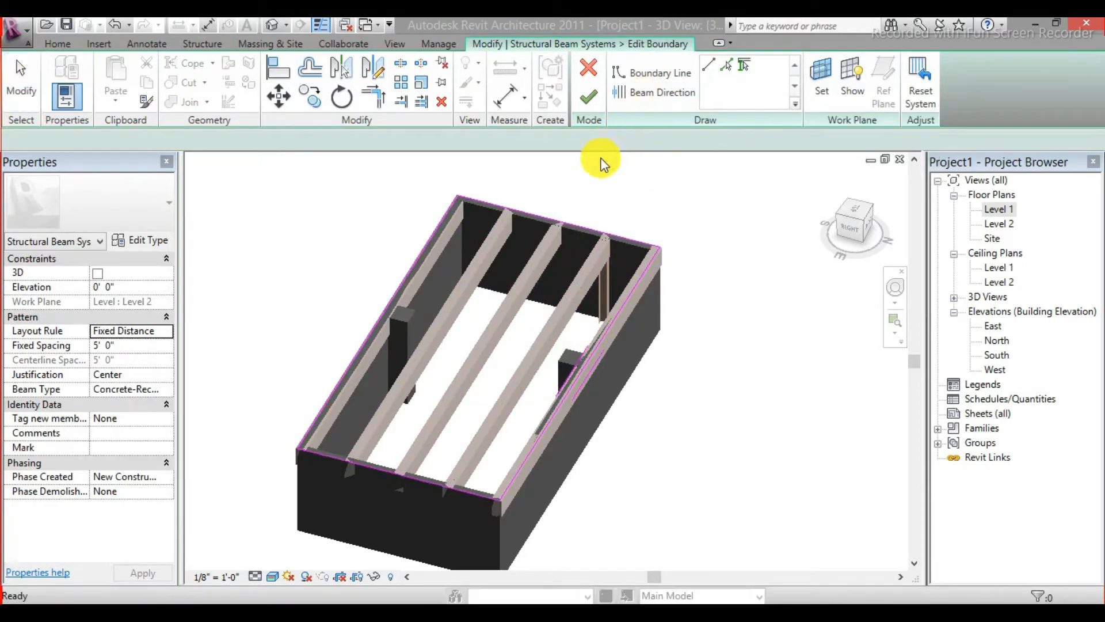
left_click(409, 475)
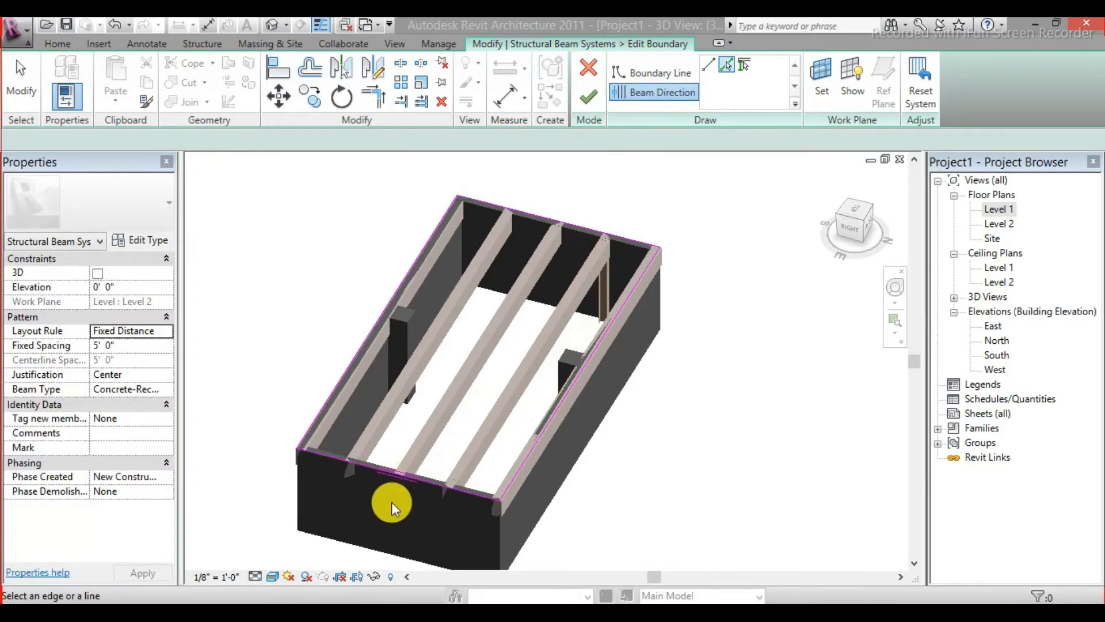
scroll(391, 469, "up", 4)
scroll(402, 461, "up", 2)
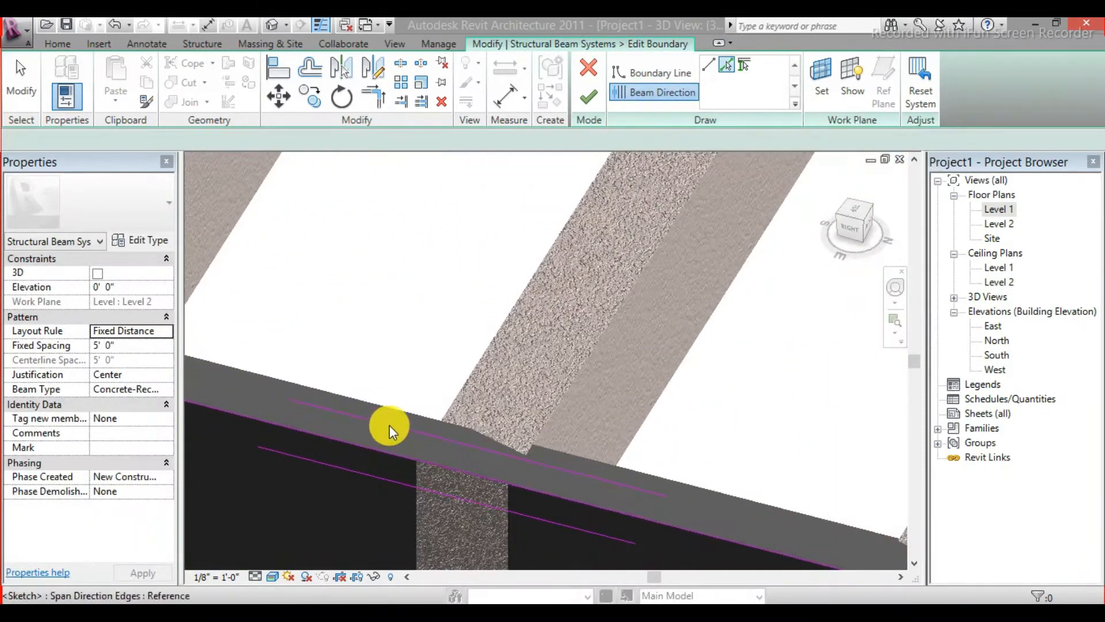
scroll(435, 419, "down", 7)
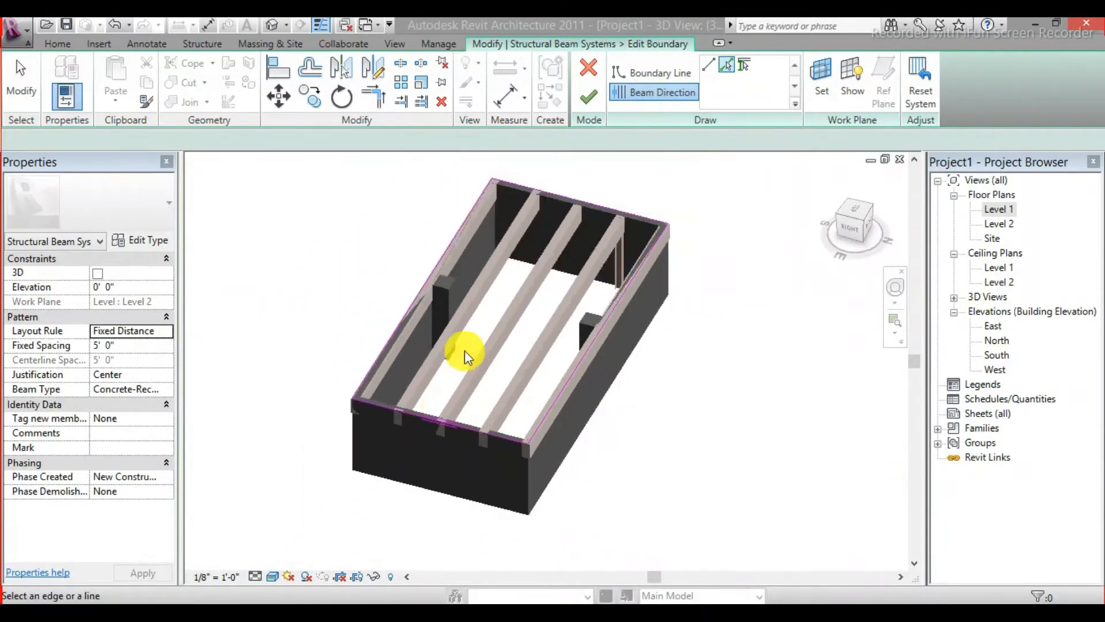
left_click(600, 101)
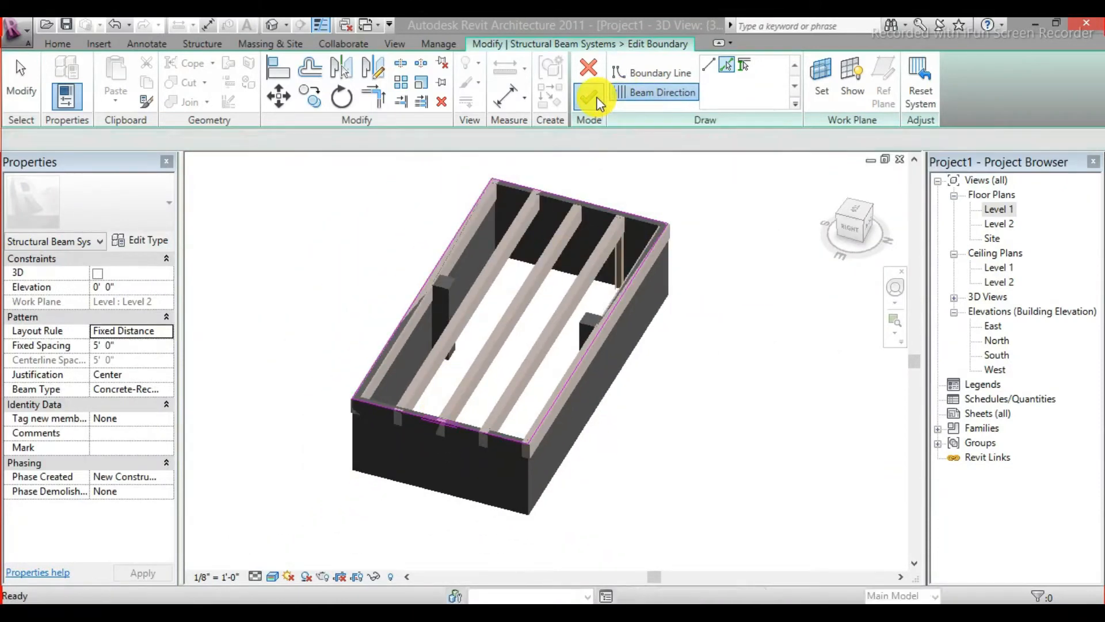
- Remove the beam system so that its members remain as individual beams, and select single beams to check them
scroll(604, 264, "up", 5)
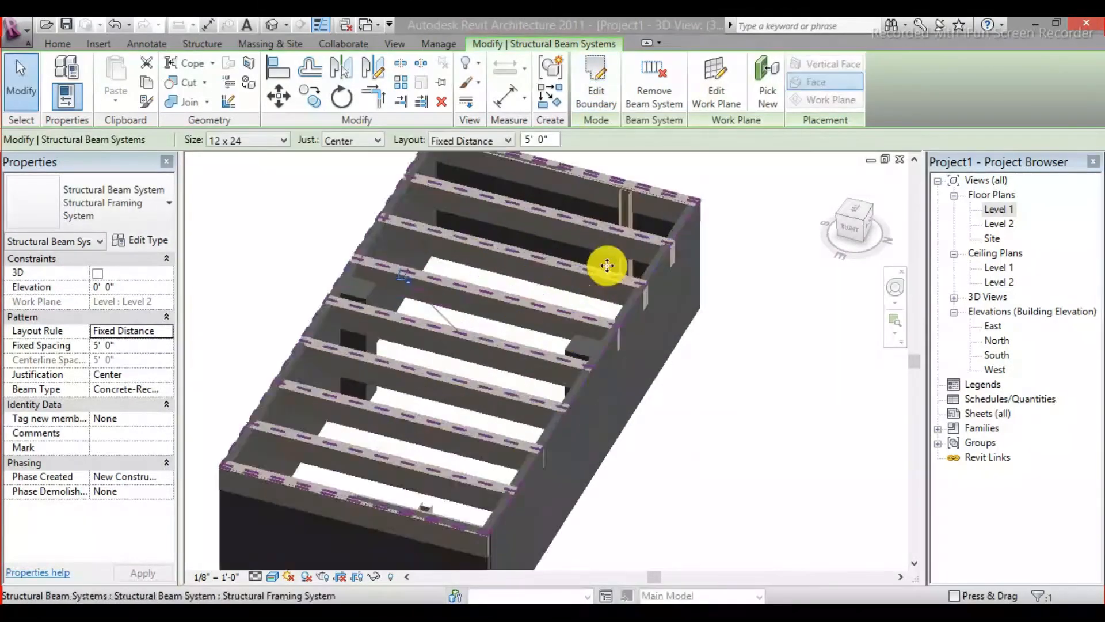
scroll(597, 230, "down", 6)
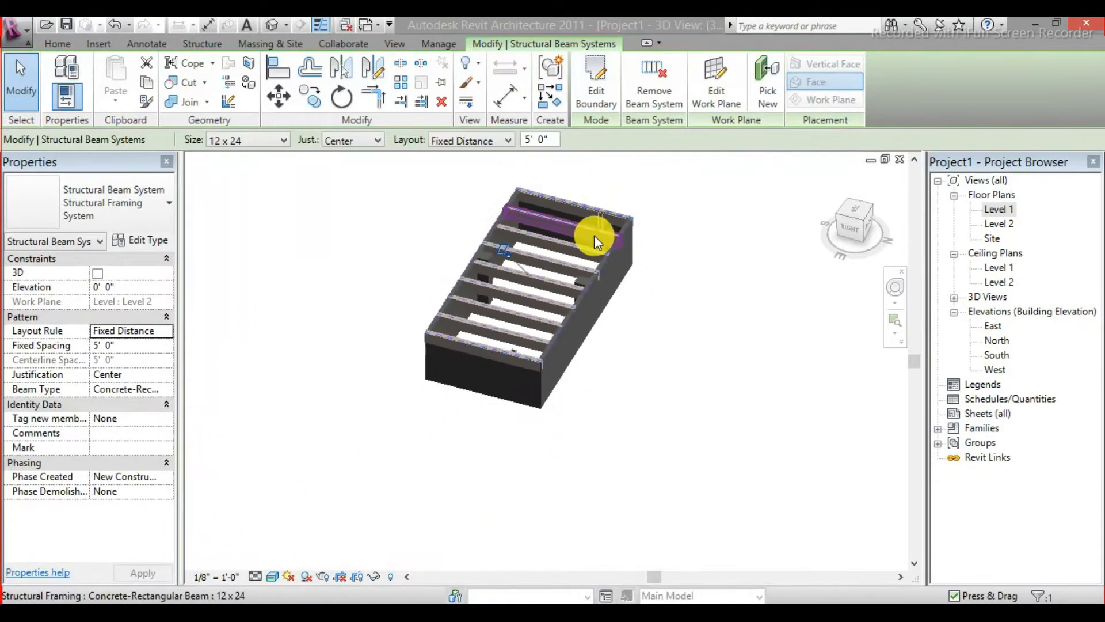
scroll(633, 284, "up", 3)
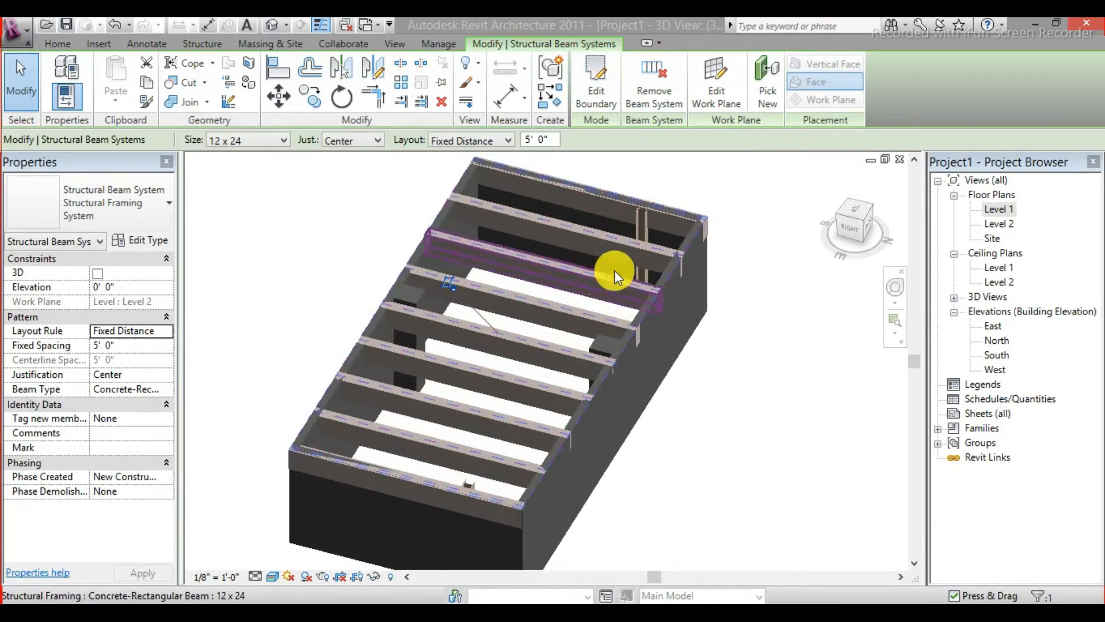
scroll(620, 247, "up", 1)
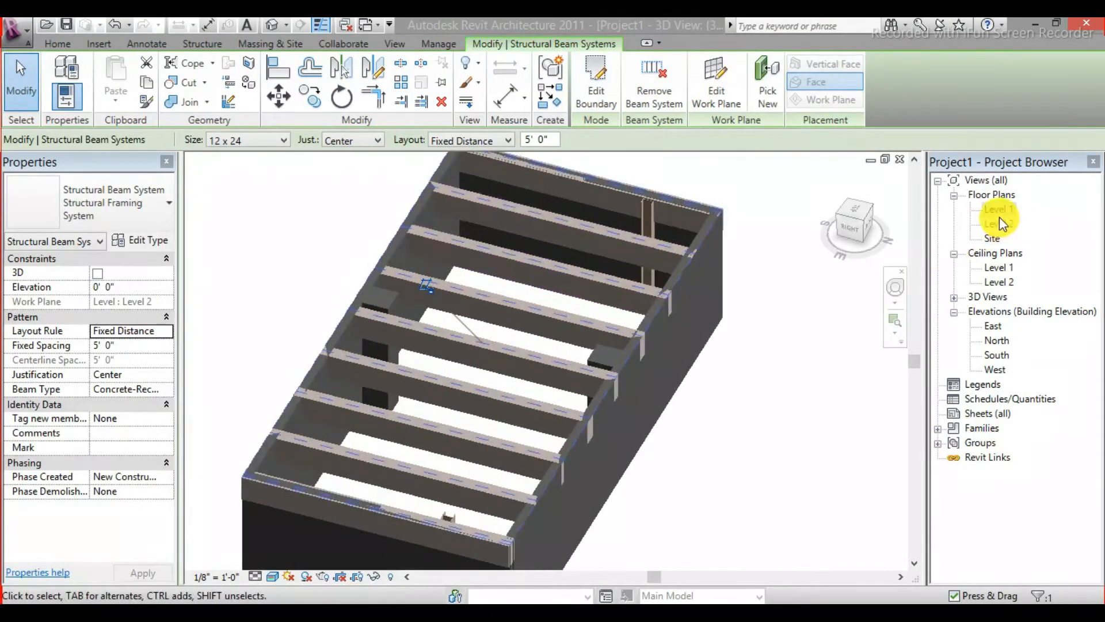
scroll(548, 329, "down", 1)
scroll(550, 329, "down", 1)
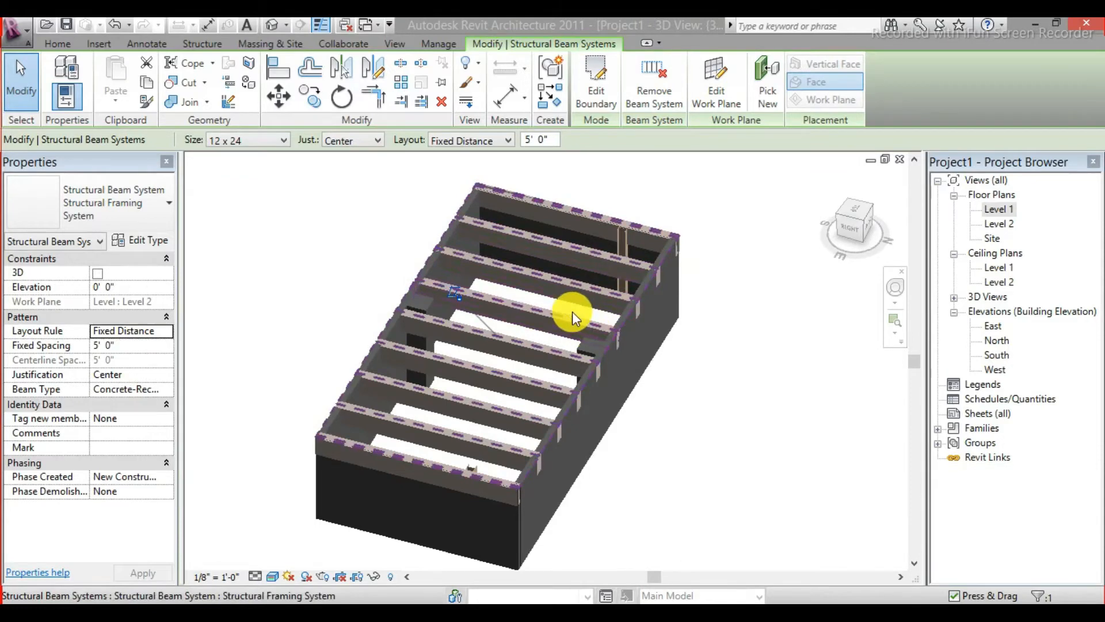
scroll(573, 313, "down", 1)
middle_click_drag(572, 312, 604, 323)
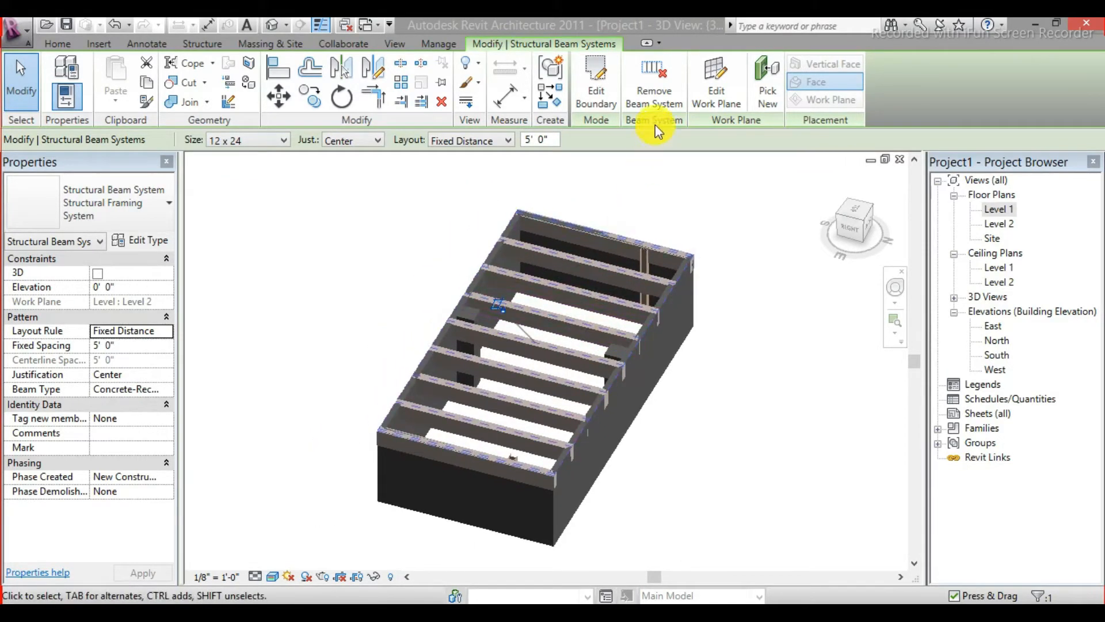
left_click(655, 104)
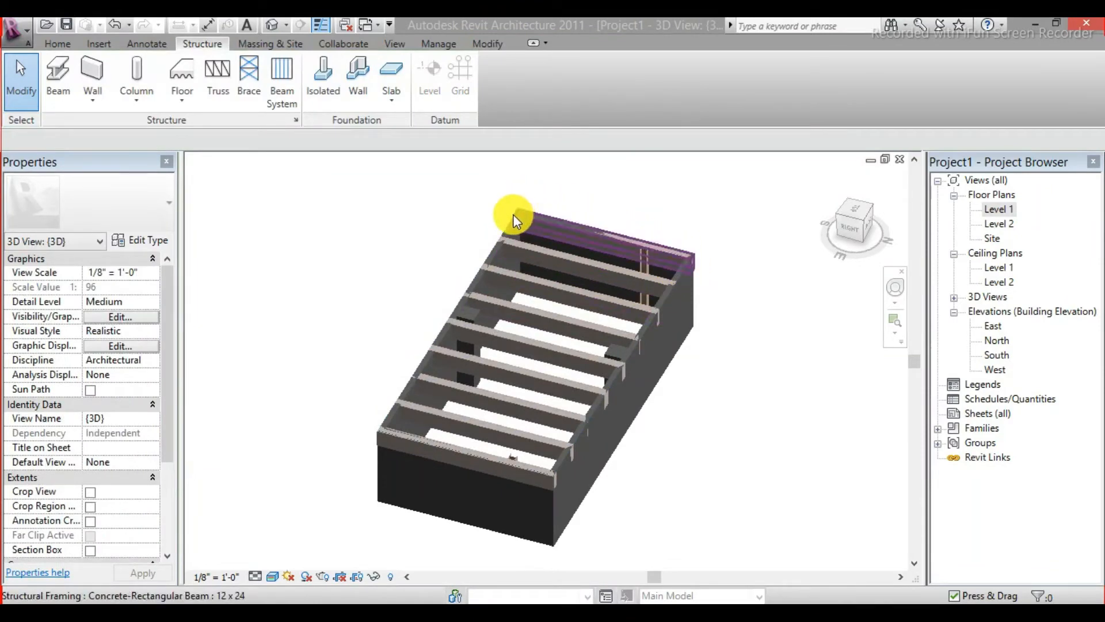
left_click(543, 297)
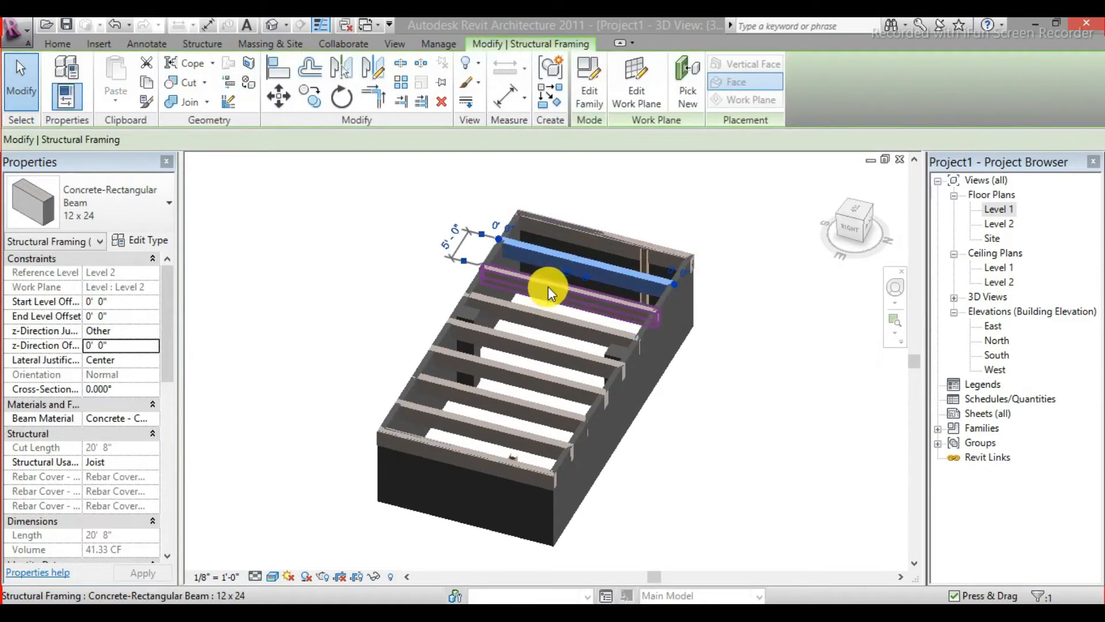
left_click_drag(548, 286, 457, 387)
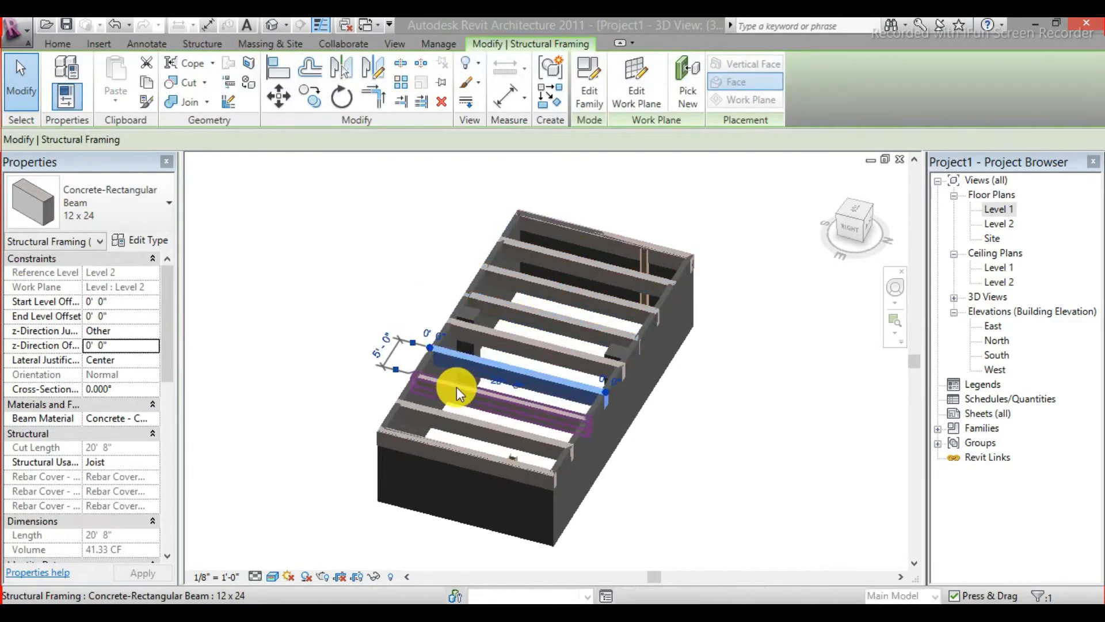
- View the type properties and the material settings of one selected beam, closing both without changes
left_click(149, 243)
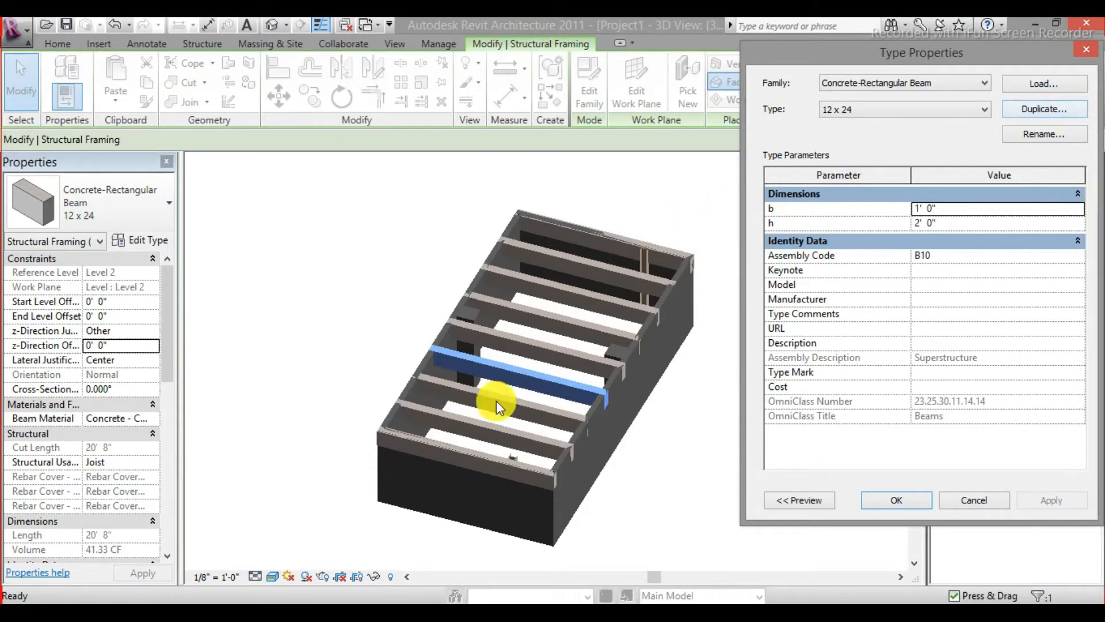
left_click(1087, 49)
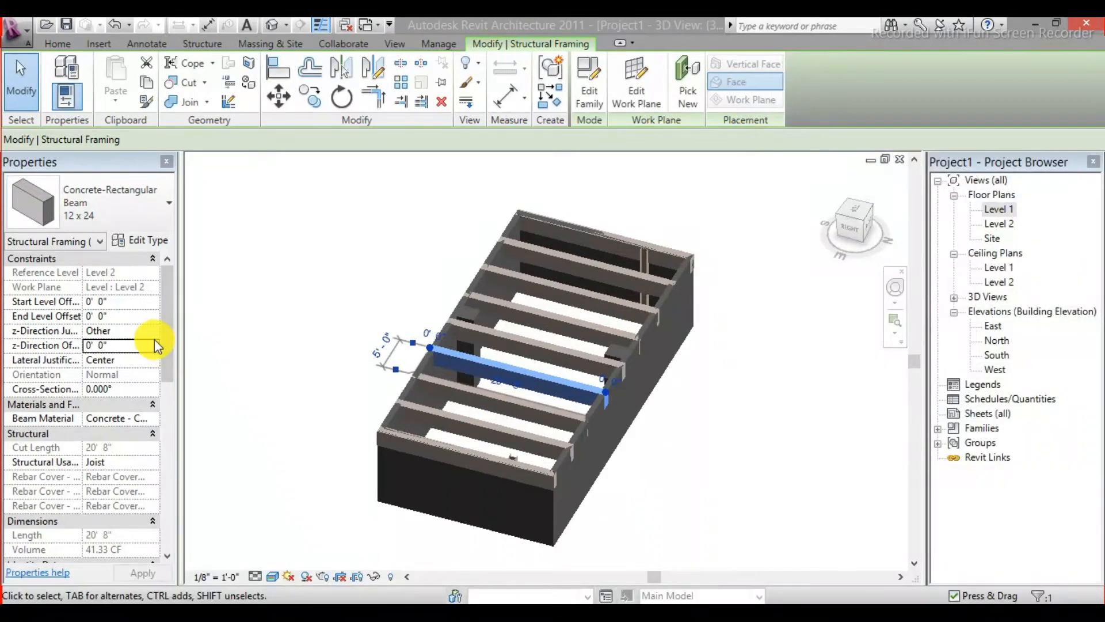
left_click(154, 418)
left_click(154, 417)
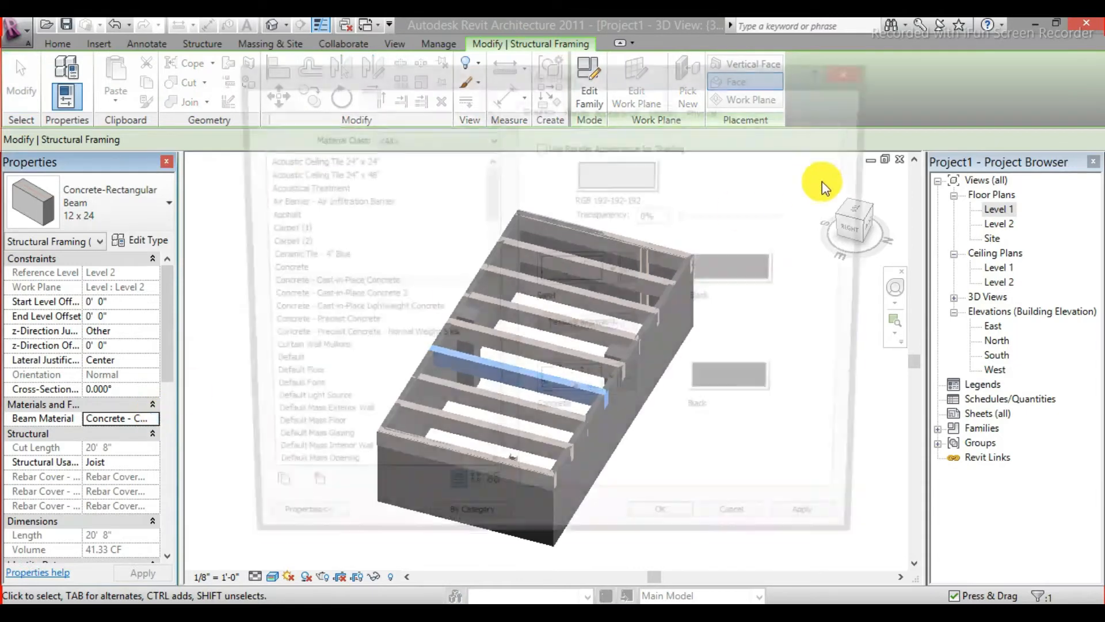
left_click(864, 68)
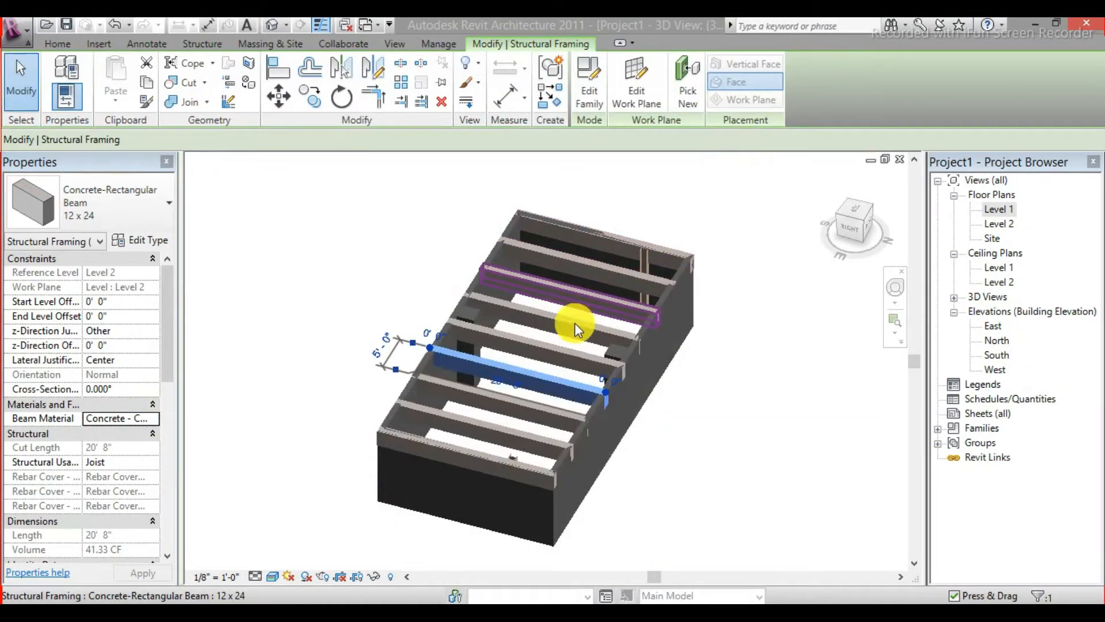
- Select all the parallel beams spanning between the long walls, including the two end beams, and delete them
left_click(532, 412)
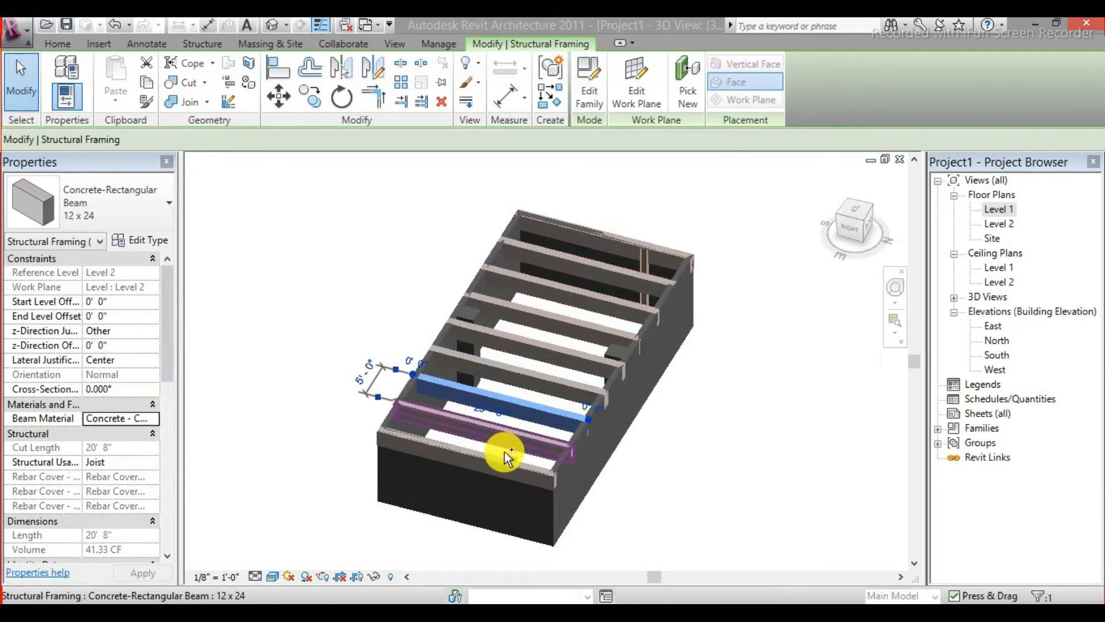
left_click(498, 457, "ctrl")
left_click(505, 411, "ctrl")
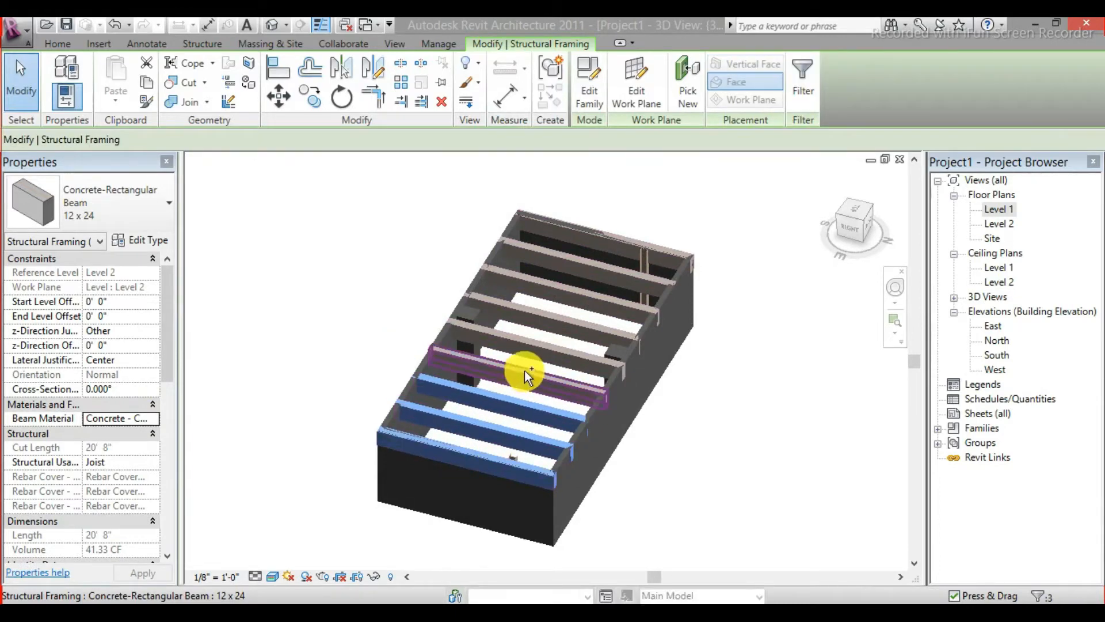
left_click(538, 354, "ctrl")
left_click(554, 330, "ctrl")
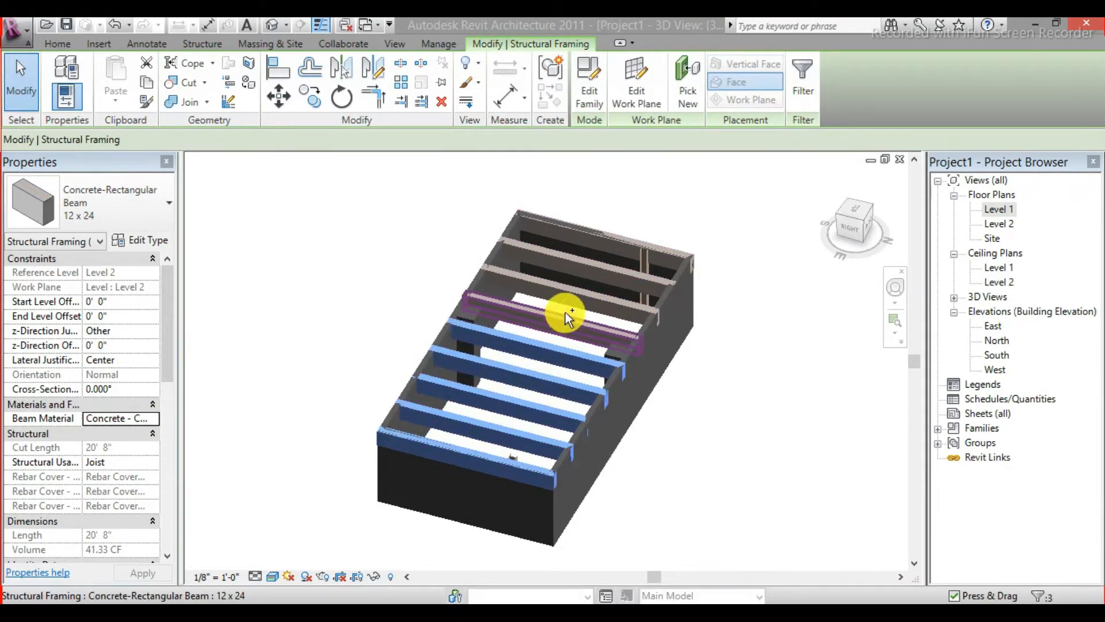
left_click(565, 312, "ctrl")
left_click(578, 297, "ctrl")
left_click(592, 276, "ctrl")
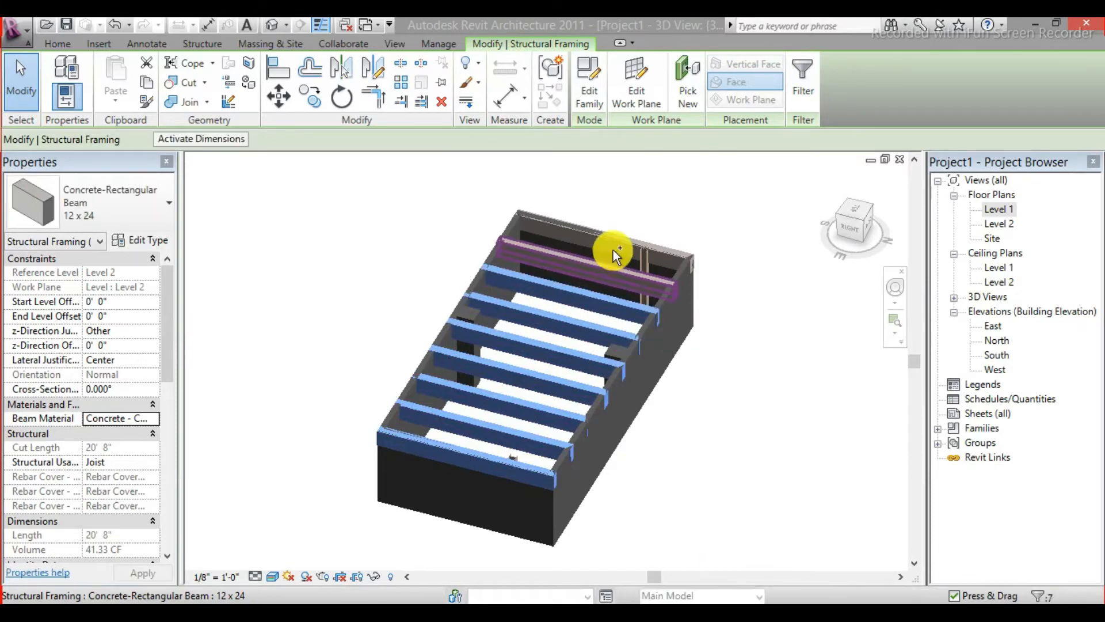
left_click(615, 247, "ctrl")
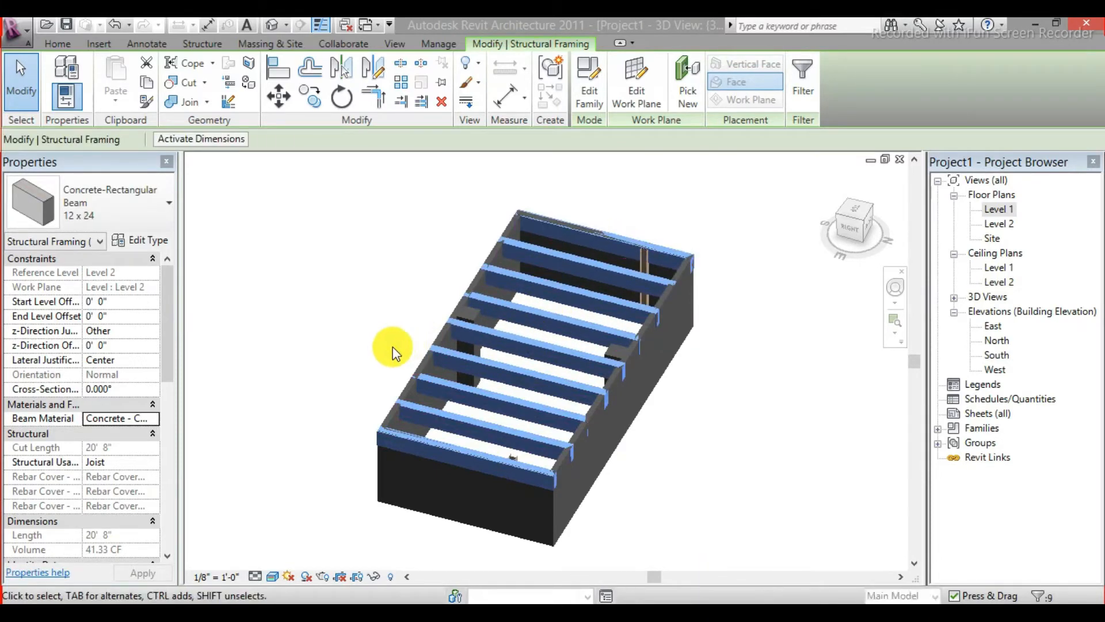
key("Delete")
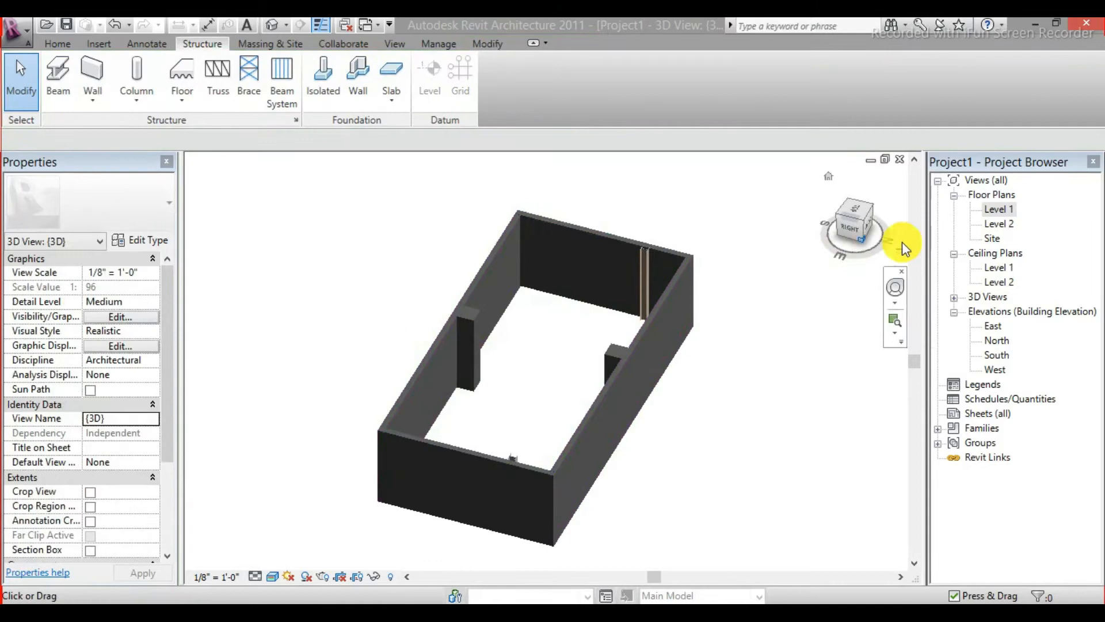
- Open the Level 1 floor plan and bring the whole walled rectangle into view
double_click(1003, 209)
scroll(485, 272, "down", 2)
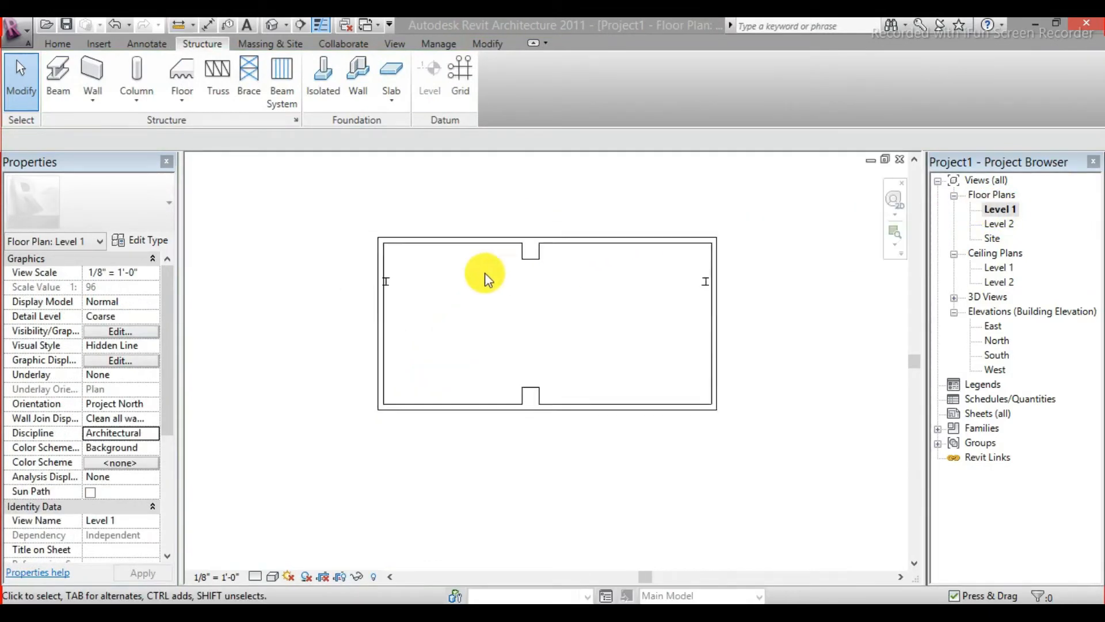
scroll(506, 239, "up", 1)
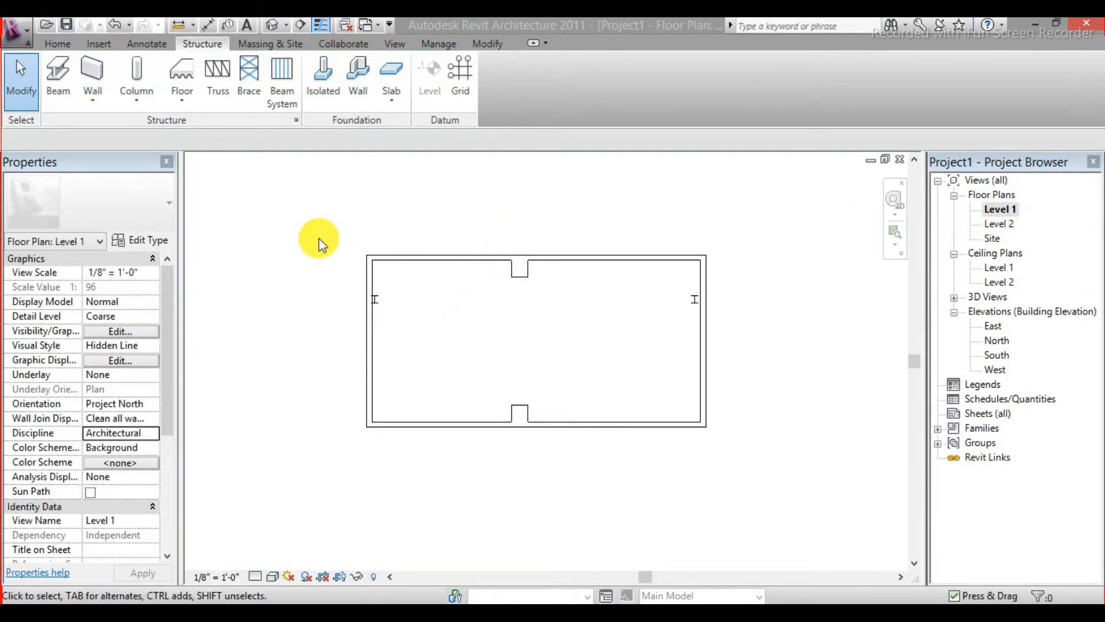
left_click(98, 103)
left_click(98, 102)
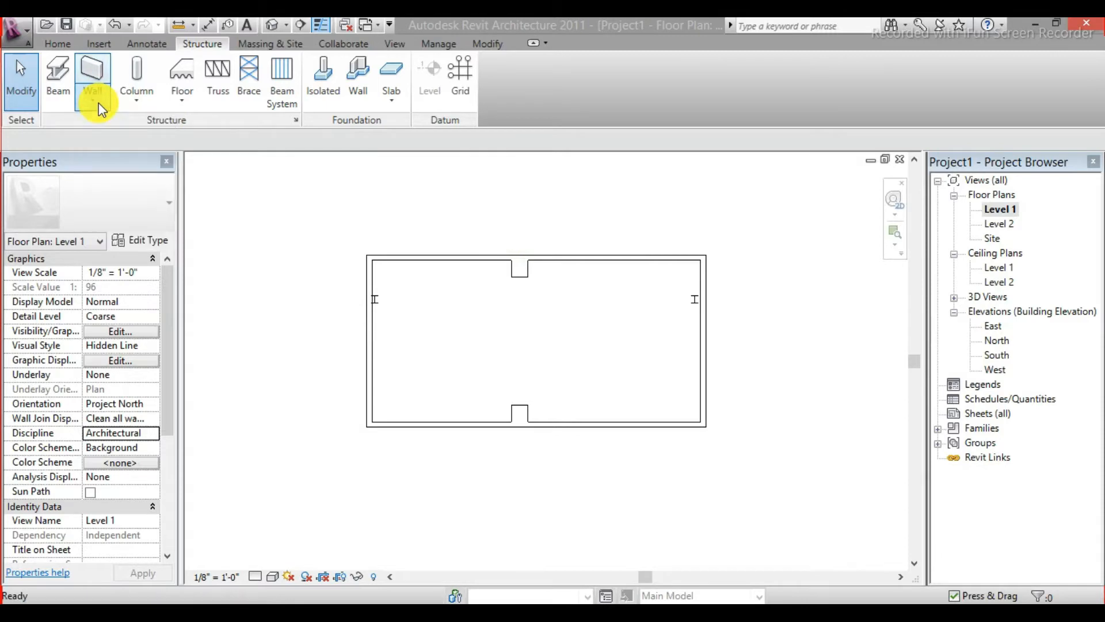
left_click(131, 107)
left_click(132, 104)
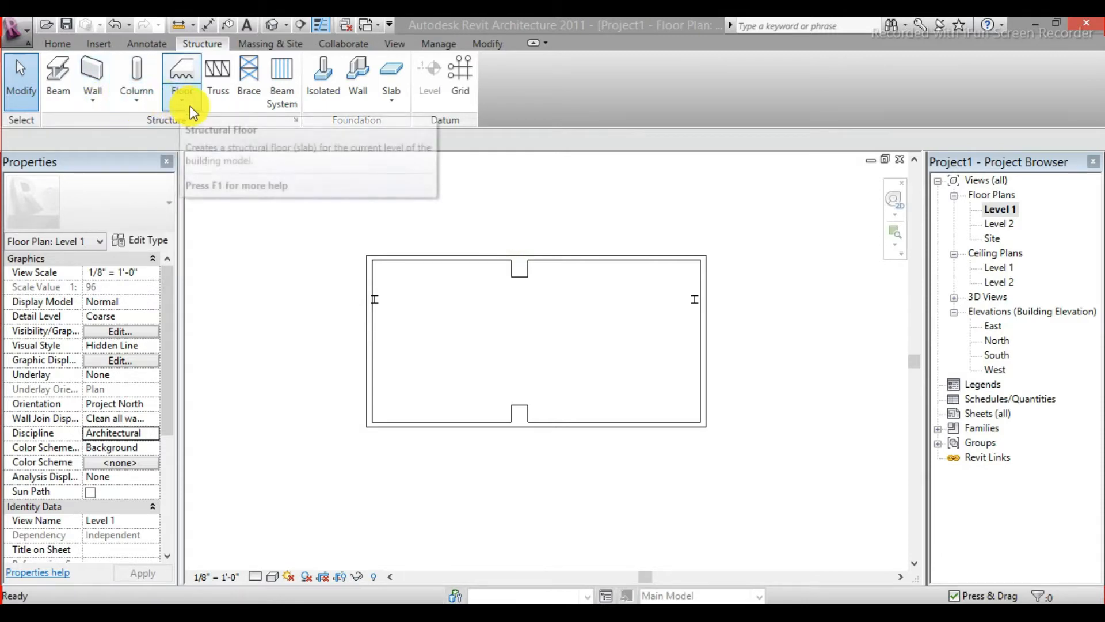
left_click(190, 106)
left_click(190, 106)
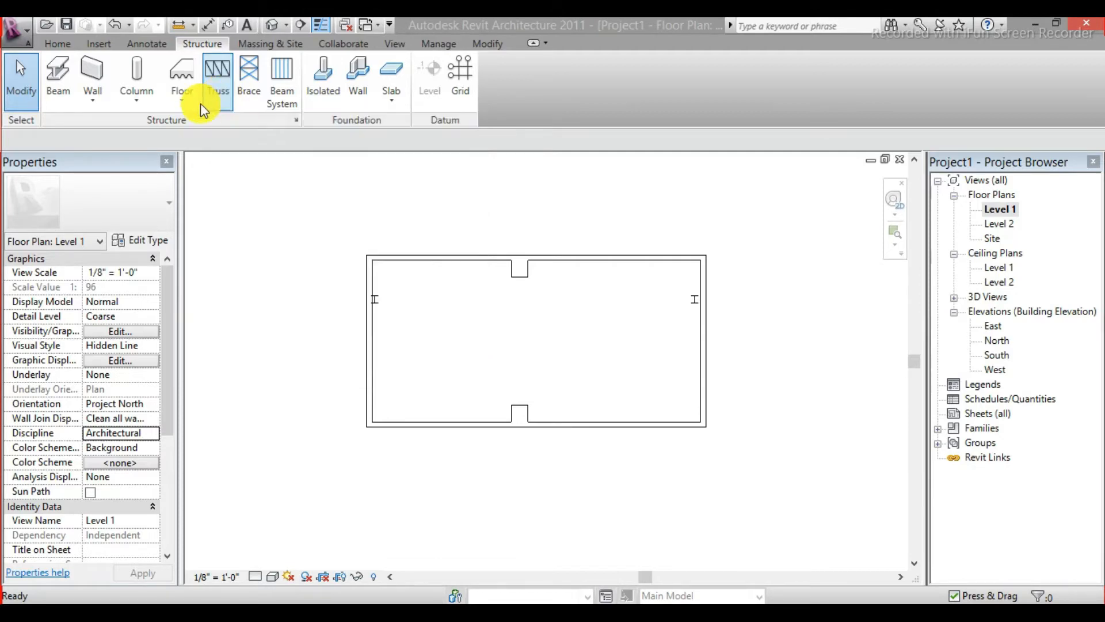
- Start the Truss tool, accept loading a truss family, and open the Trusses folder of the Structural library
left_click(236, 74)
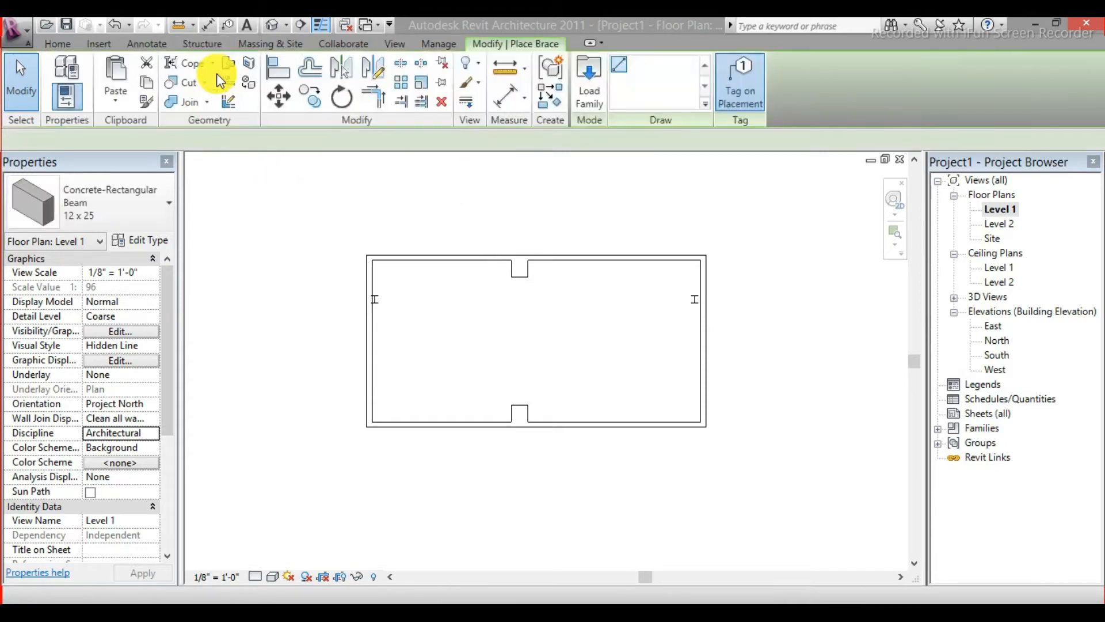
left_click(200, 43)
left_click(205, 69)
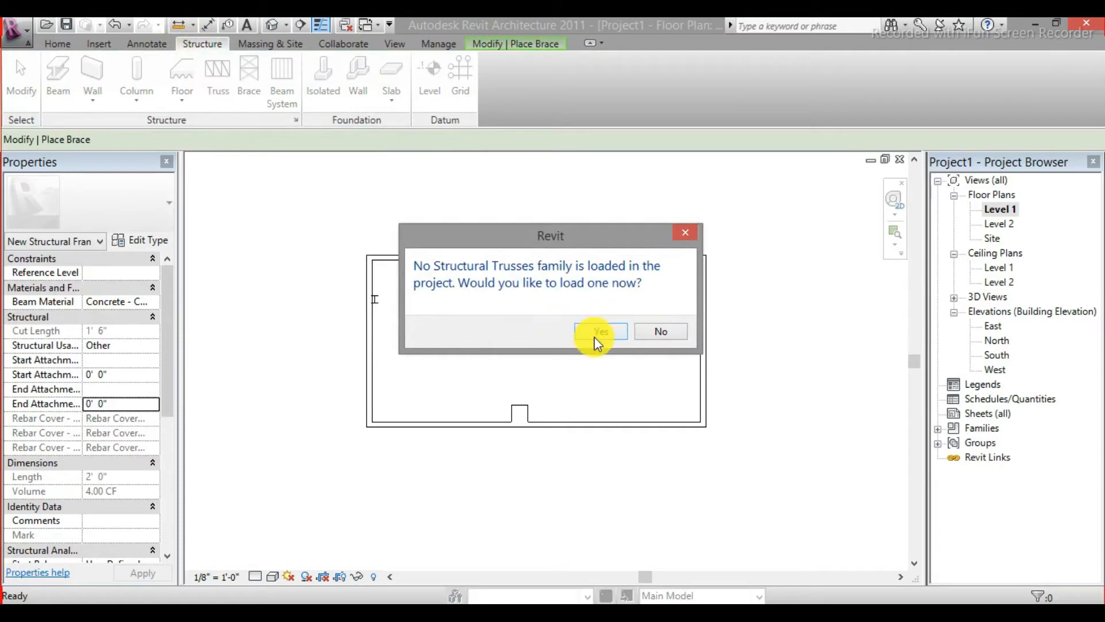
left_click(599, 332)
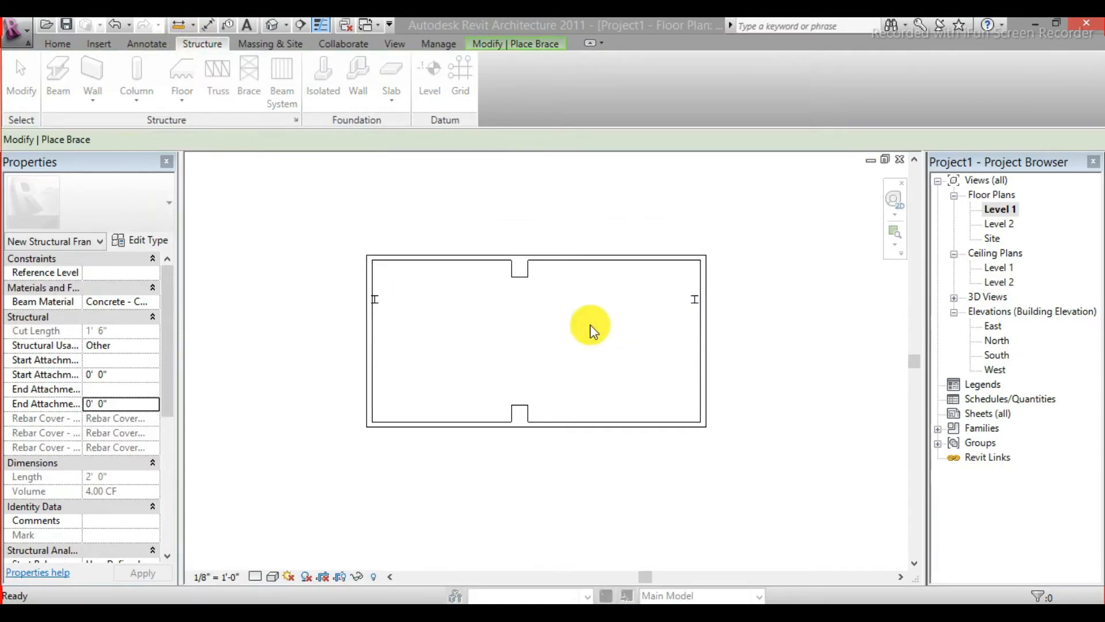
scroll(714, 271, "down", 1)
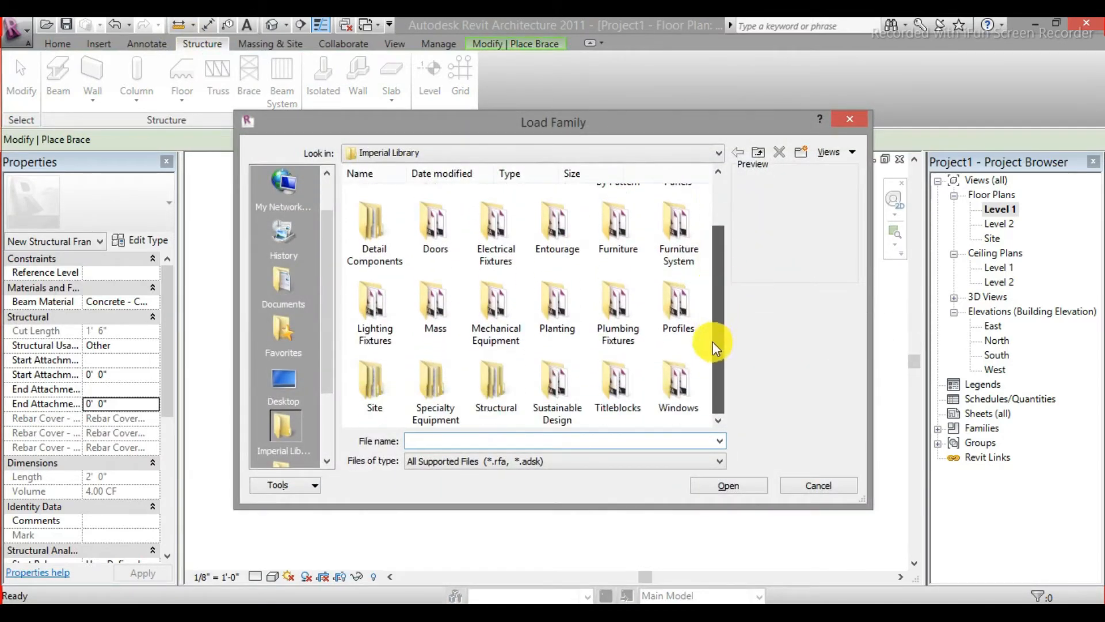
double_click(504, 377)
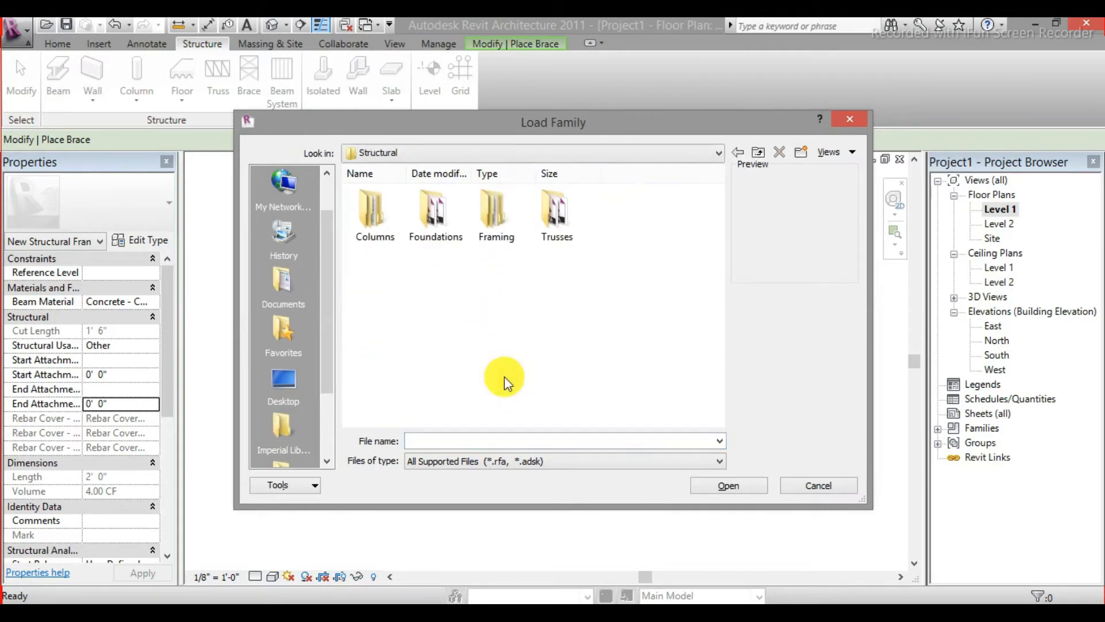
double_click(549, 208)
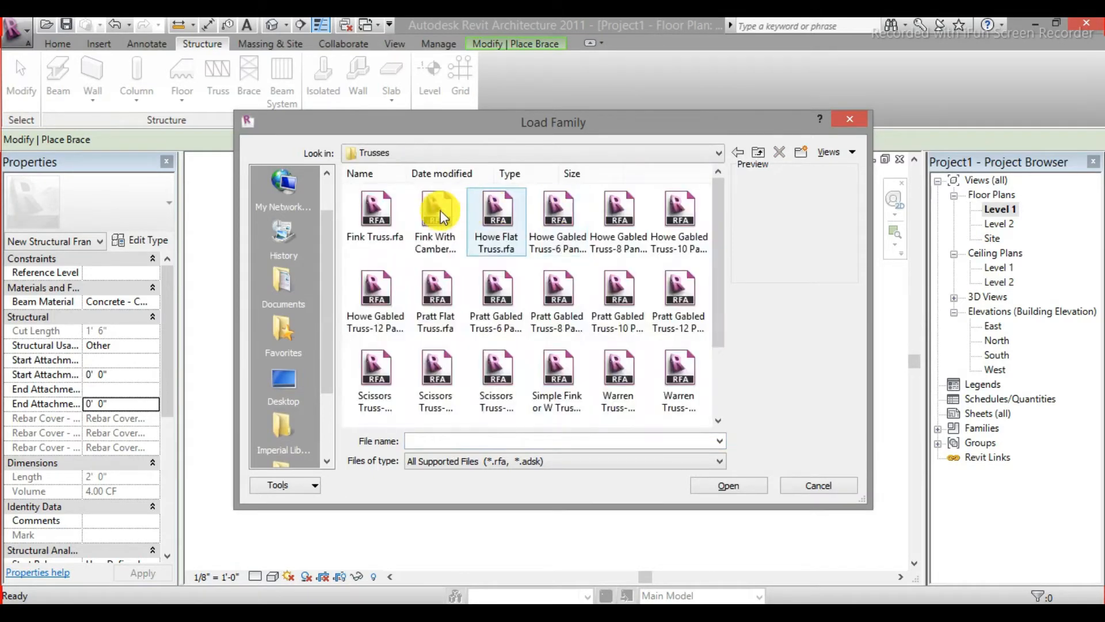
- Preview the Fink, Howe, Pratt, Scissors and Warren truss families in the Trusses folder to compare their shapes
left_click(375, 213)
left_click(435, 222)
left_click(499, 225)
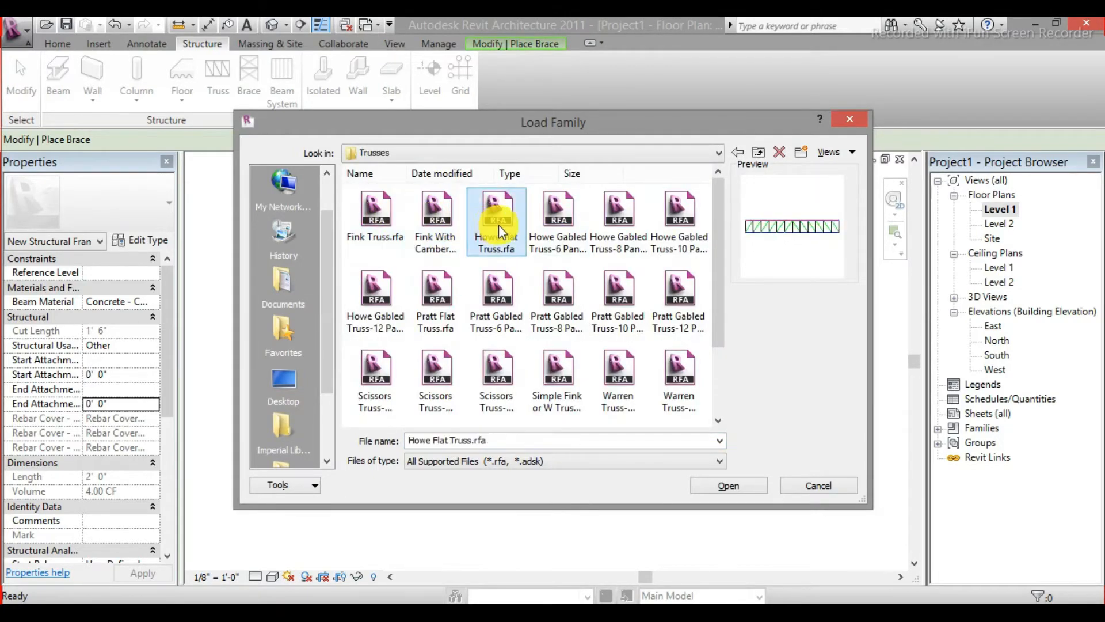
left_click(562, 225)
left_click(632, 252)
left_click(679, 230)
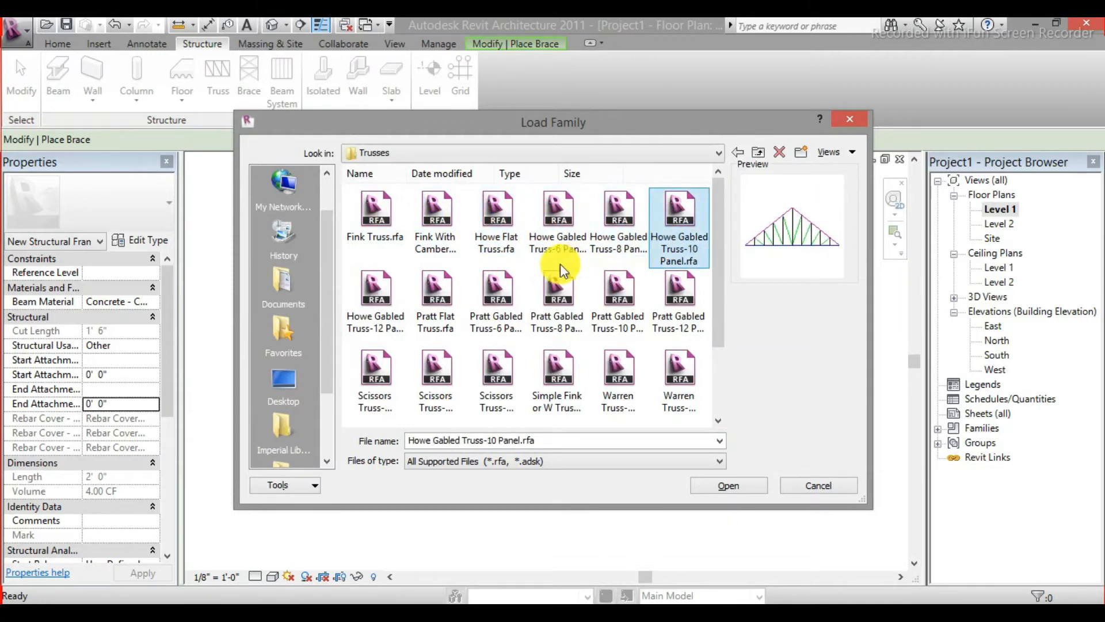
left_click(455, 291)
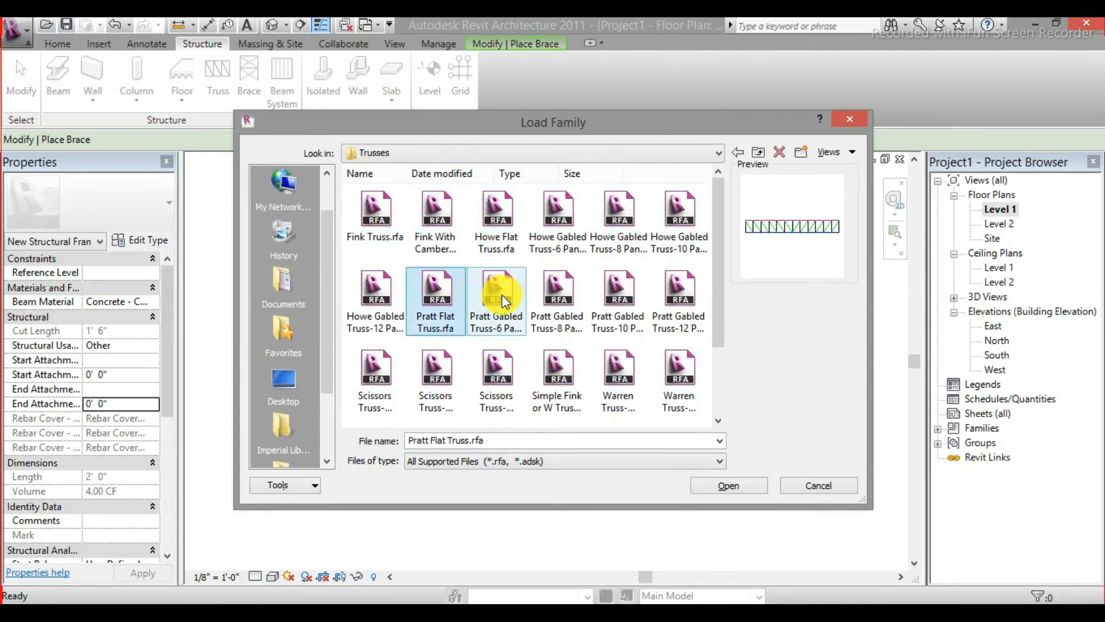
left_click(494, 292)
left_click(557, 293)
left_click(625, 320)
left_click(679, 310)
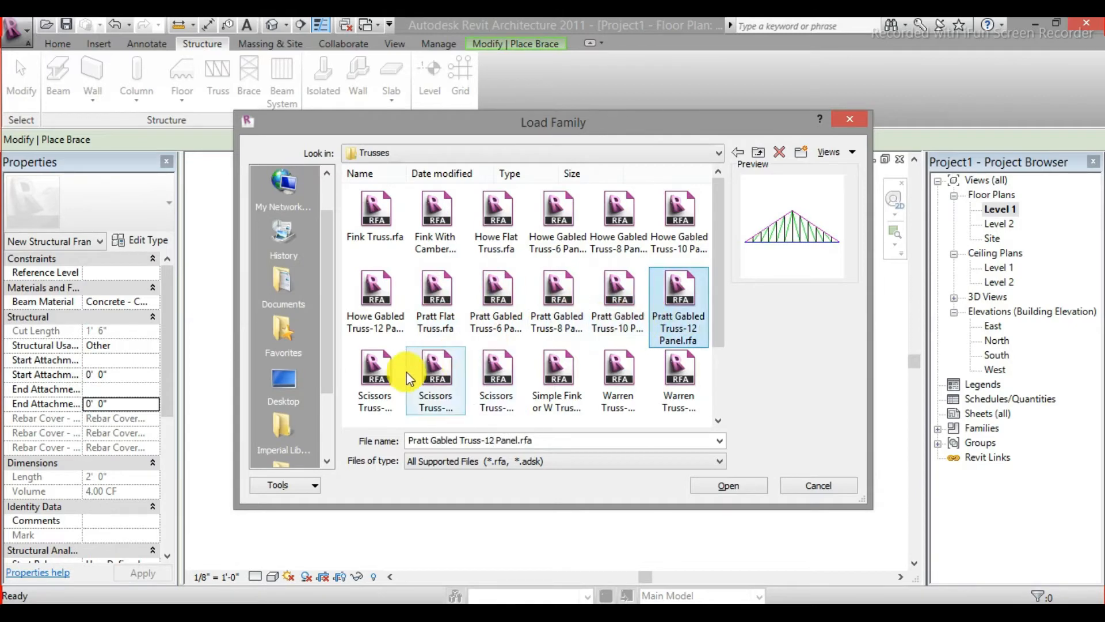
left_click(377, 380)
left_click(437, 380)
left_click(516, 378)
left_click(558, 380)
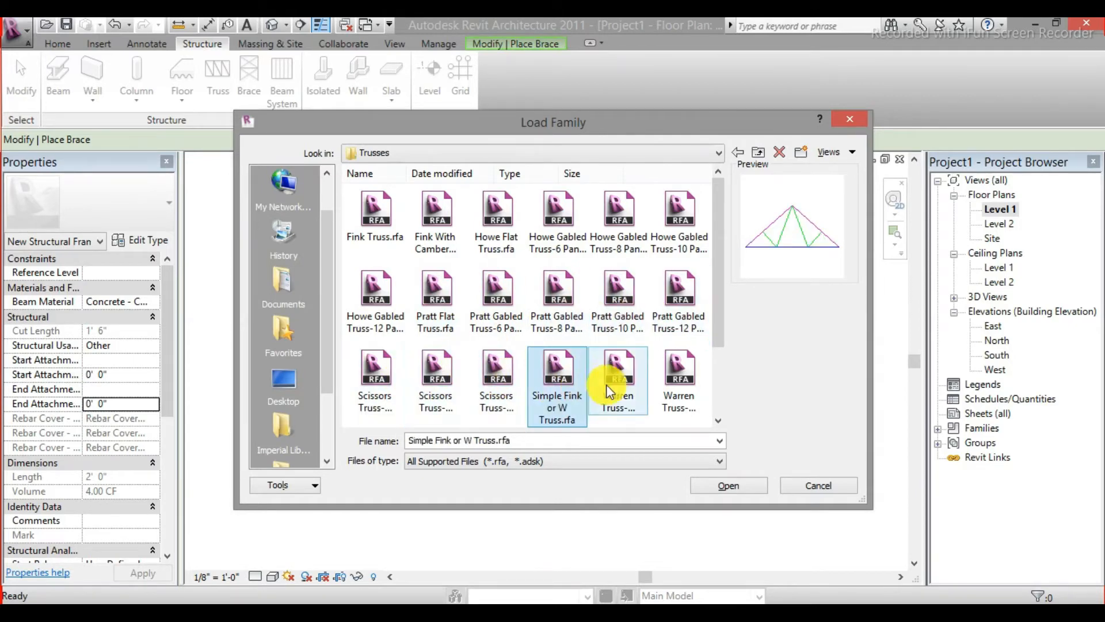
left_click(621, 381)
left_click(679, 375)
left_click_drag(719, 344, 723, 476)
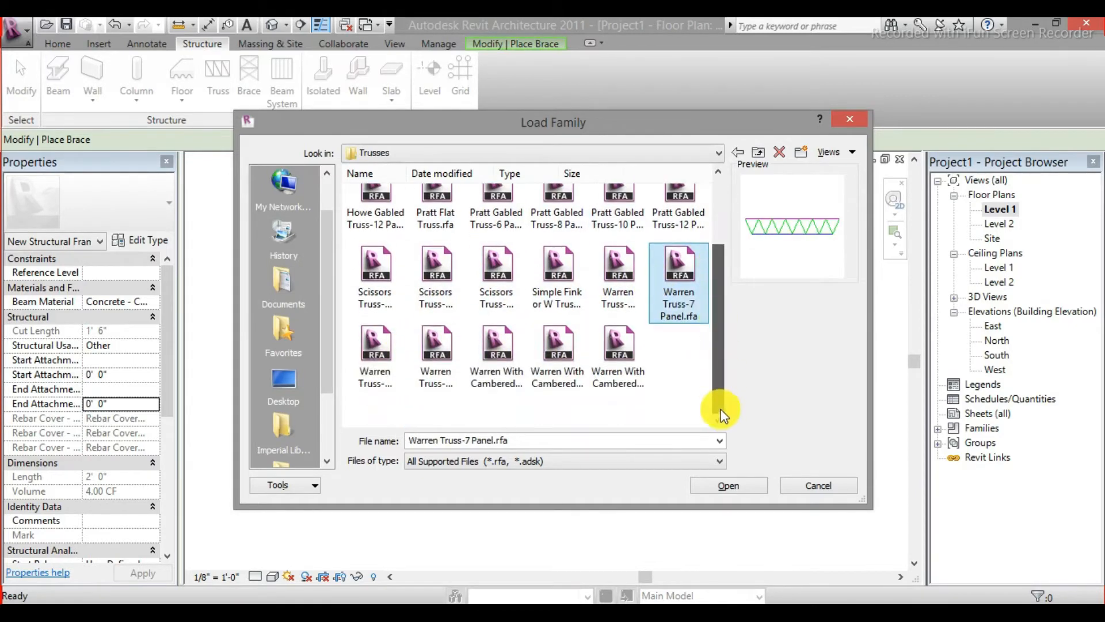
left_click(614, 371)
left_click(563, 361)
left_click(498, 357)
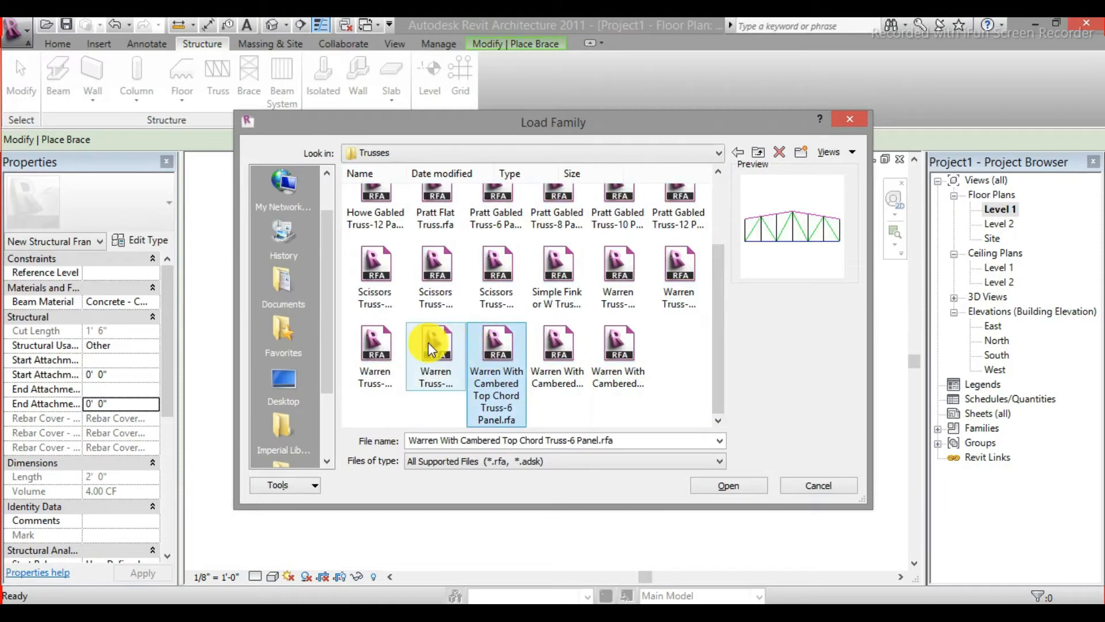
left_click(437, 354)
left_click(375, 354)
left_click_drag(716, 365, 717, 246)
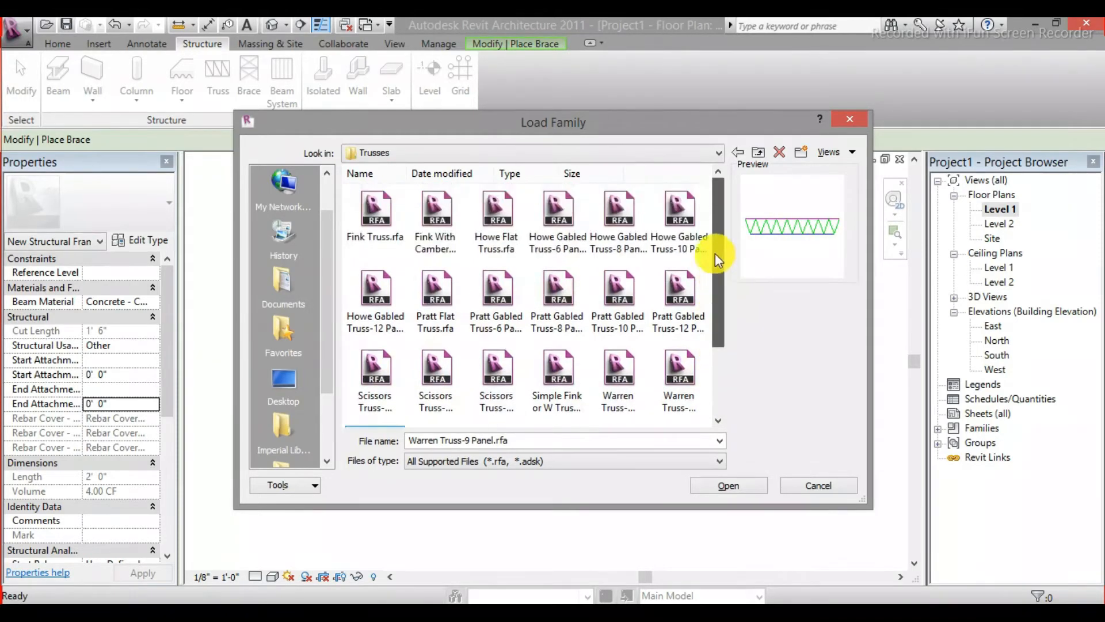
- Load the Howe Gabled Truss-12 Panel family into the project
left_click(487, 285)
left_click(443, 286)
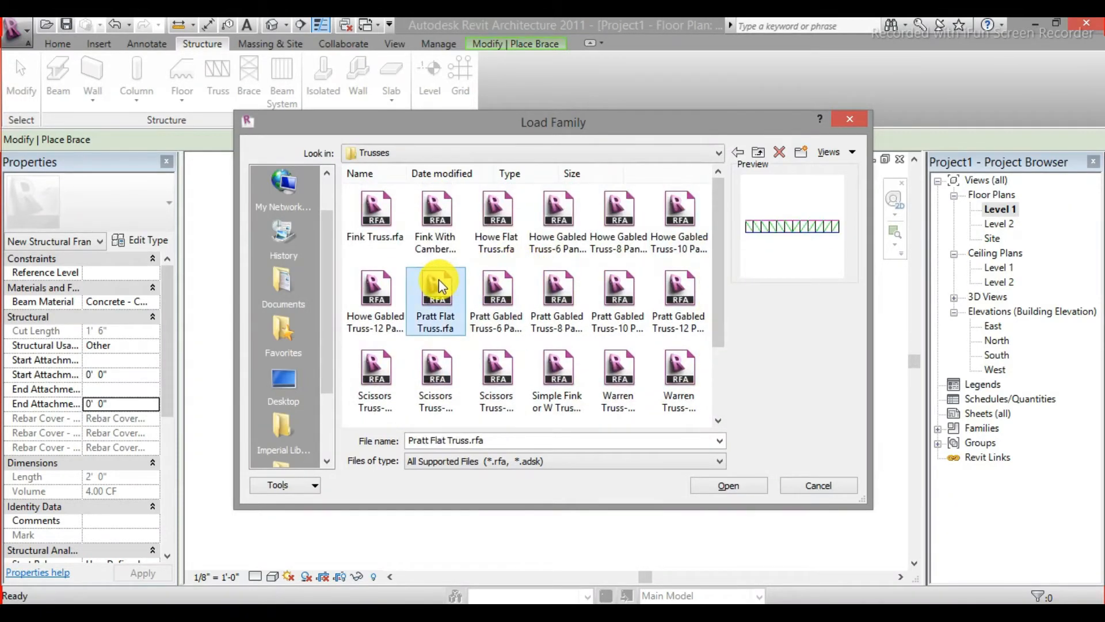
left_click(386, 282)
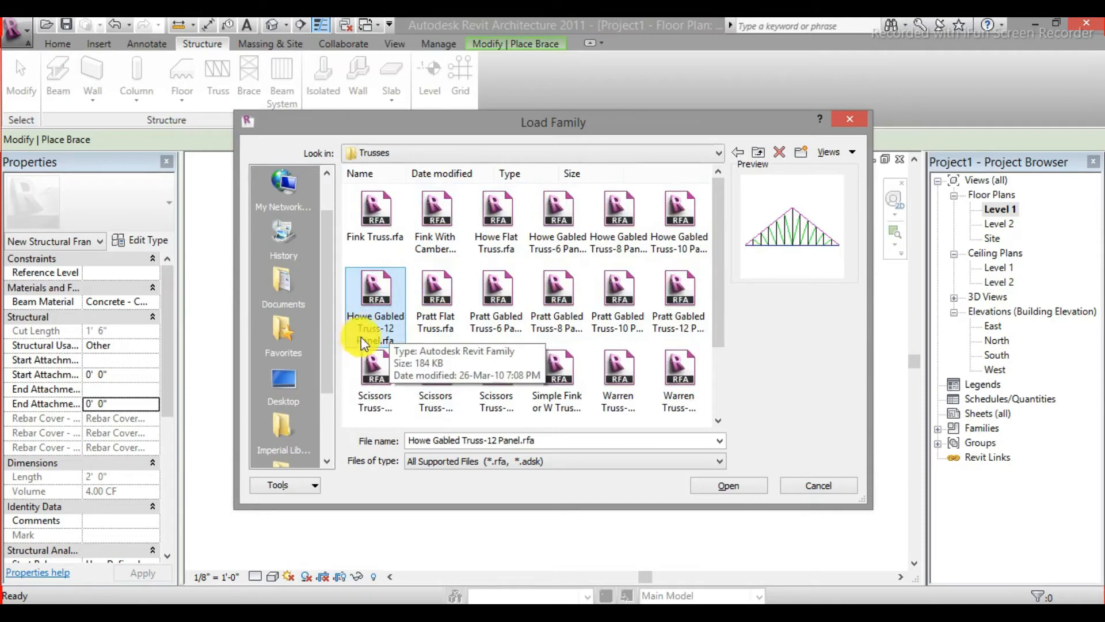
left_click(740, 487)
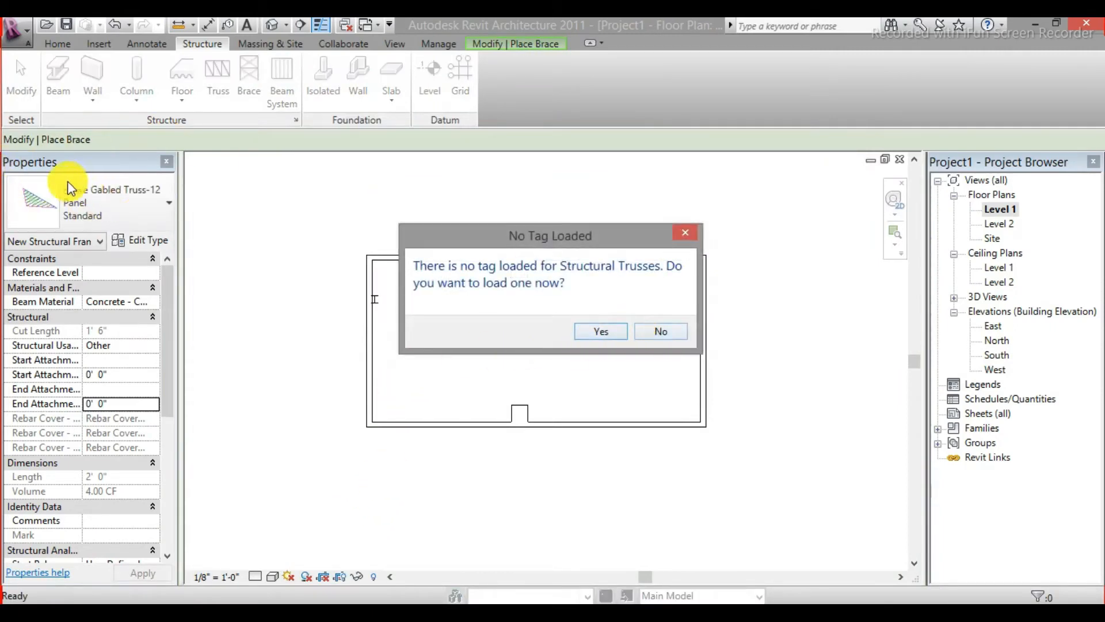
- Skip loading a truss tag and place a Howe Gabled Truss-12 Panel on Level 2, about 40' long, between the two short end walls
left_click(662, 332)
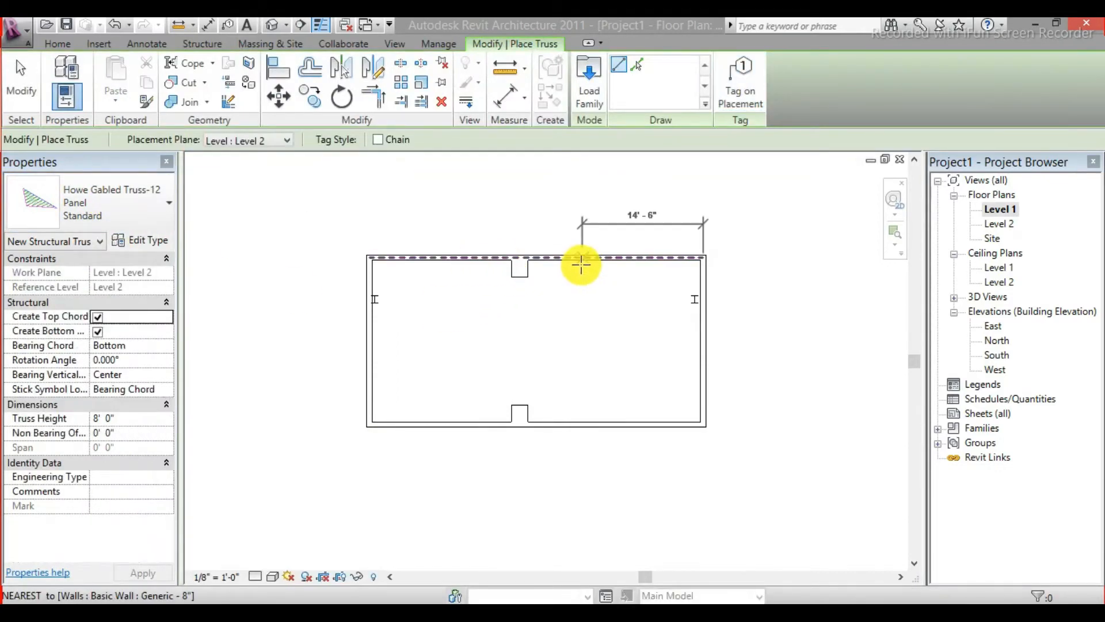
left_click(369, 339)
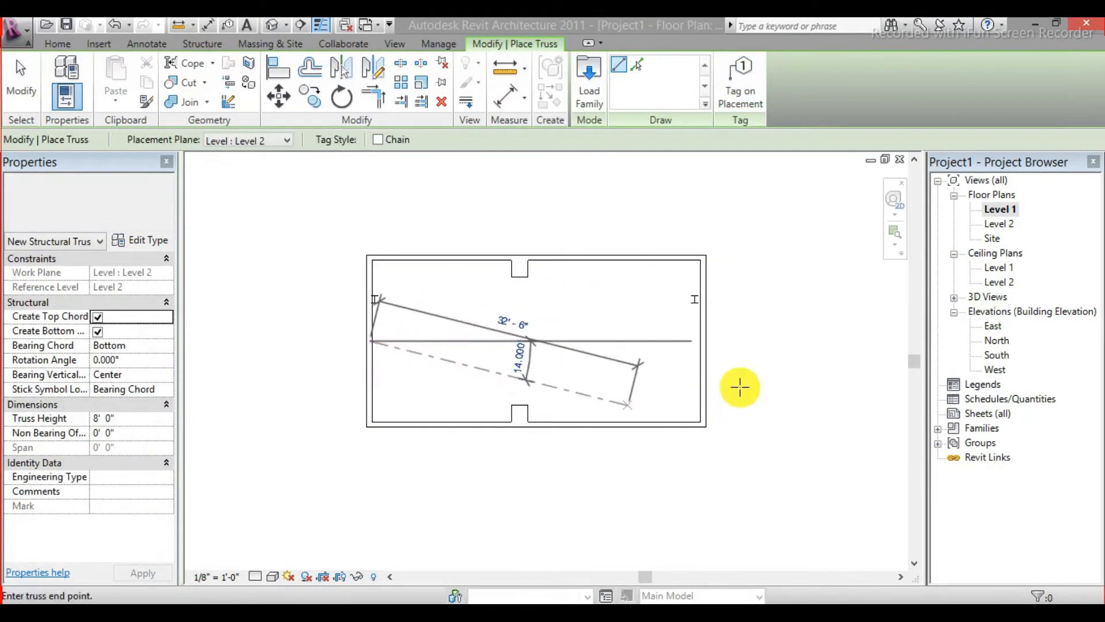
left_click(703, 341)
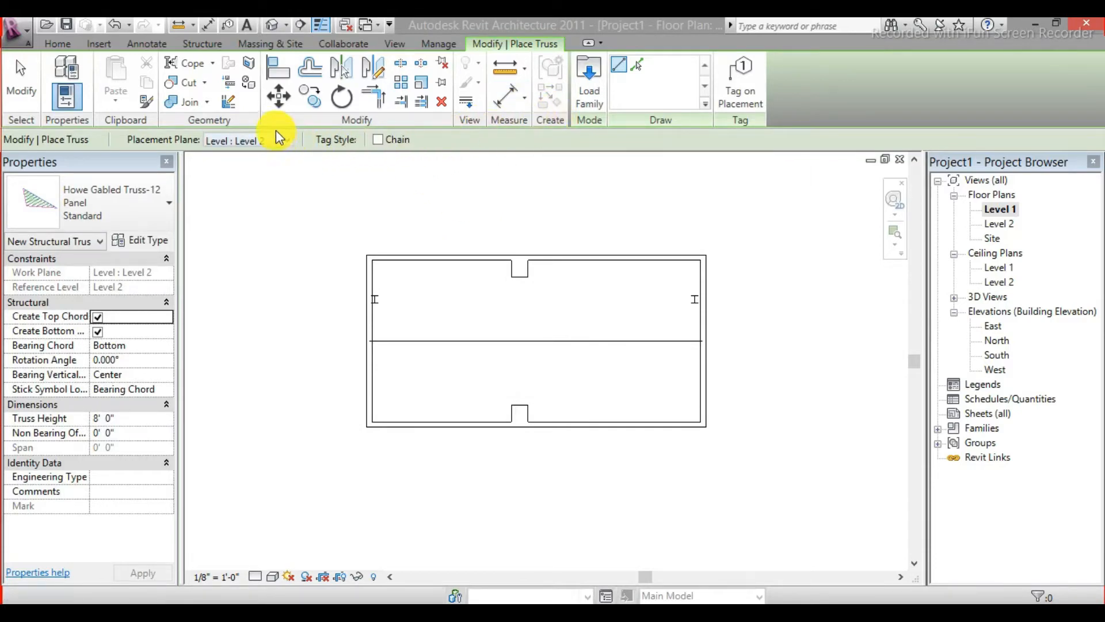
- Open the default 3D view, end truss placement and examine the truss from the opposite side
left_click(274, 26)
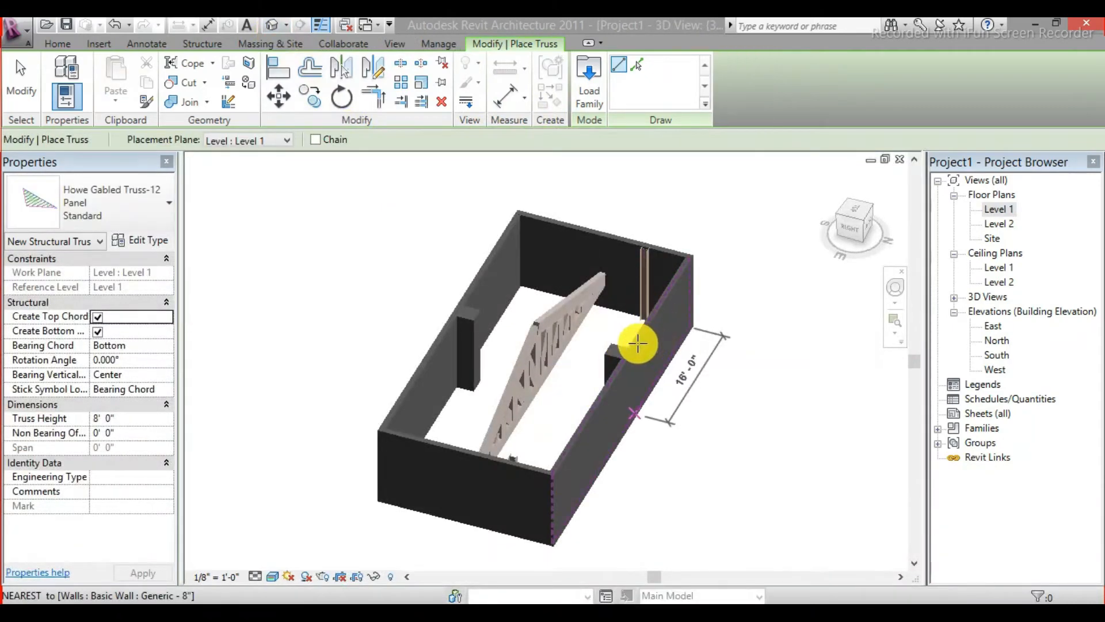
middle_click_drag(646, 345, 370, 316, "shift")
scroll(507, 383, "up", 3)
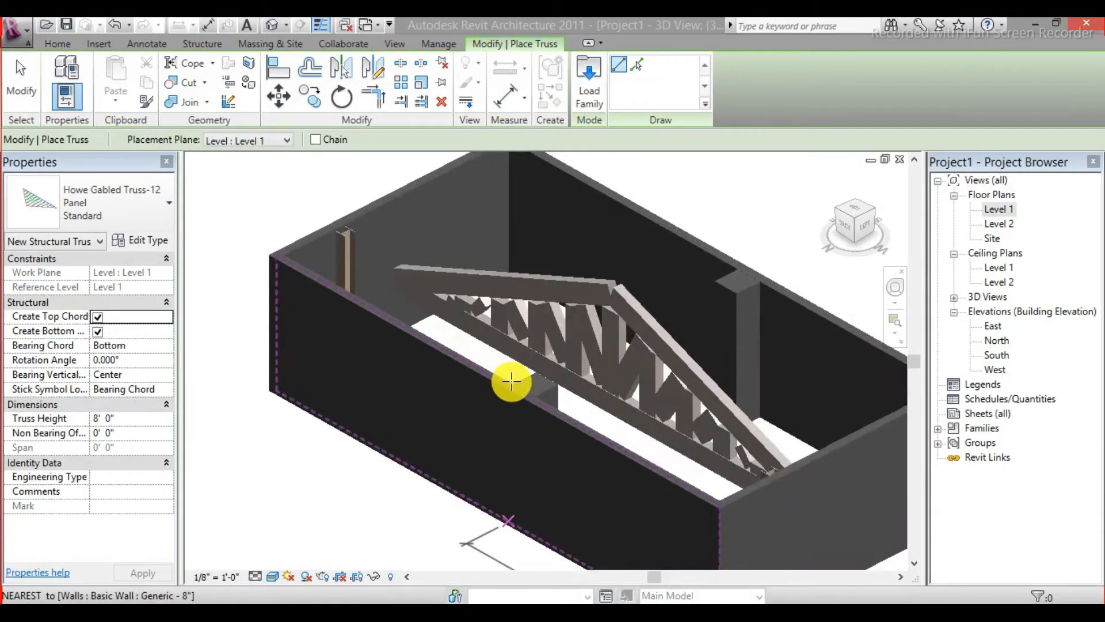
key("Escape")
key("Escape")
scroll(579, 351, "up", 3)
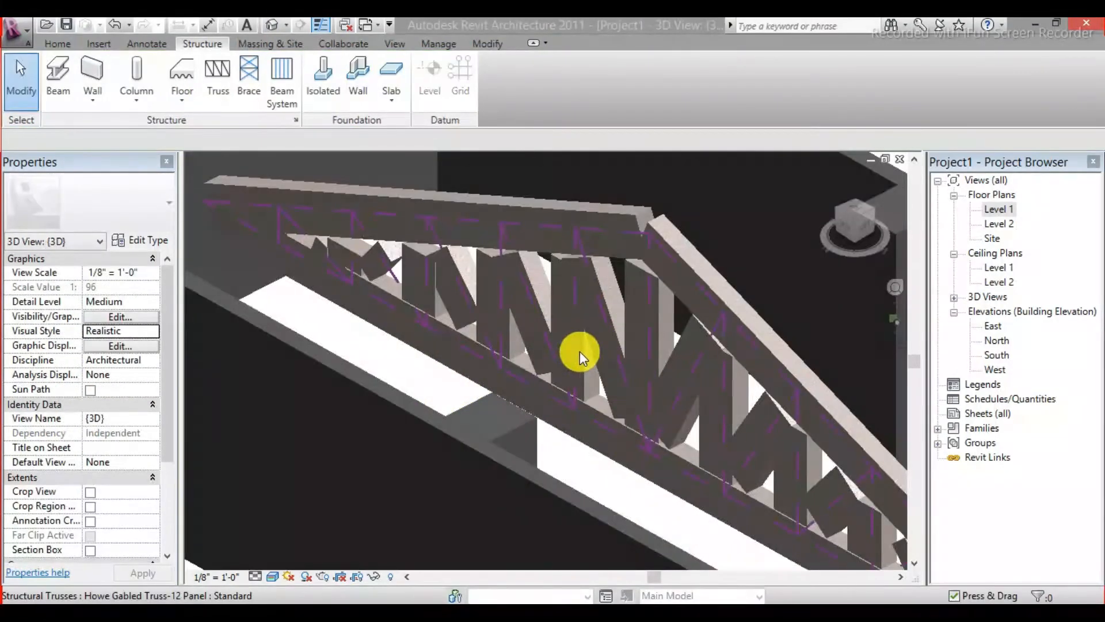
scroll(579, 352, "down", 5)
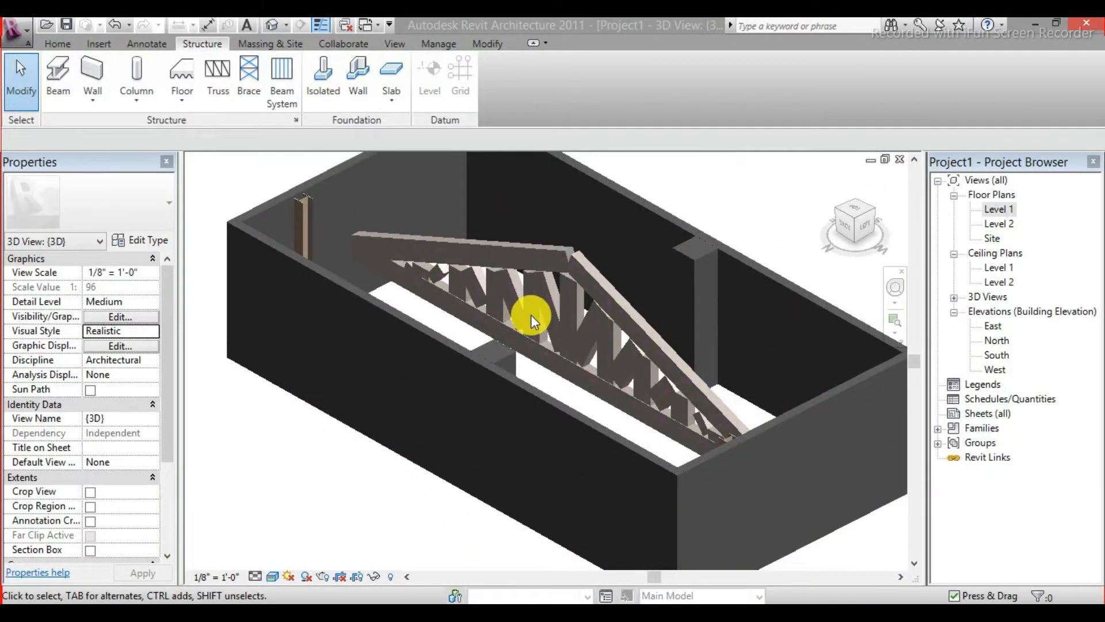
- Try to stretch the truss's far end beyond the short end wall, and undo the change
left_click(465, 294)
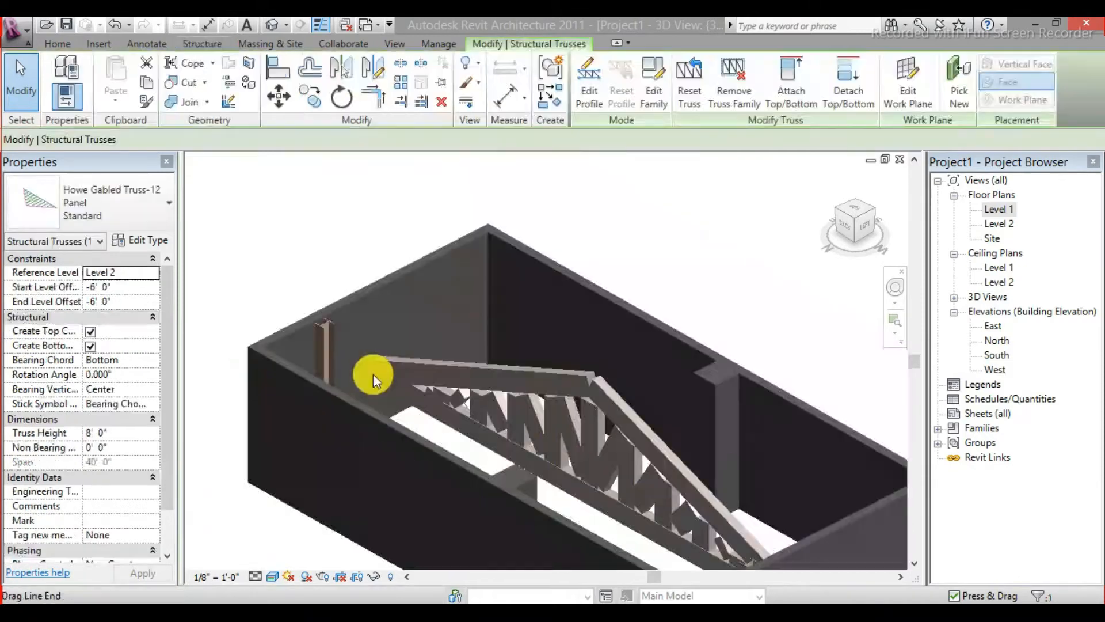
left_click_drag(373, 374, 270, 313)
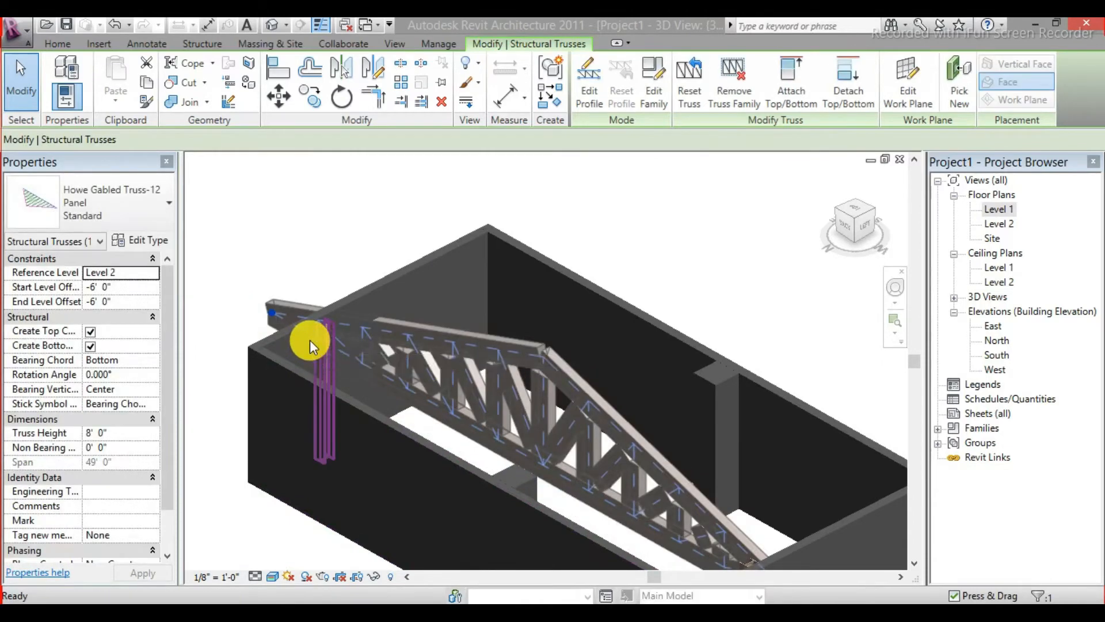
key("Escape")
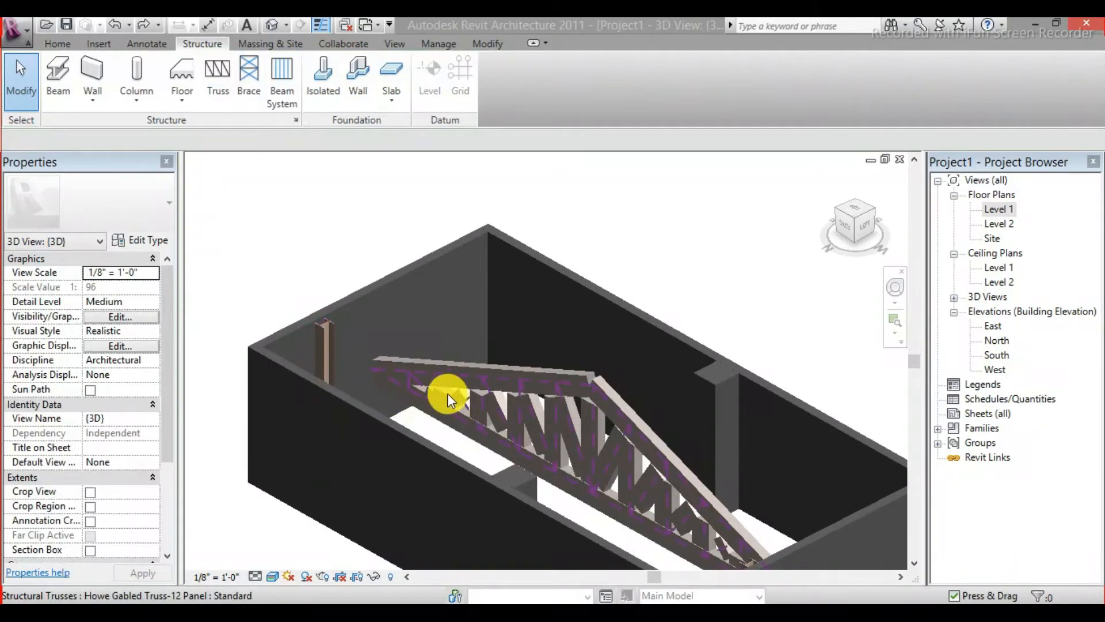
- Set both the start and end level offsets of the truss to 0' 0"
left_click(378, 390)
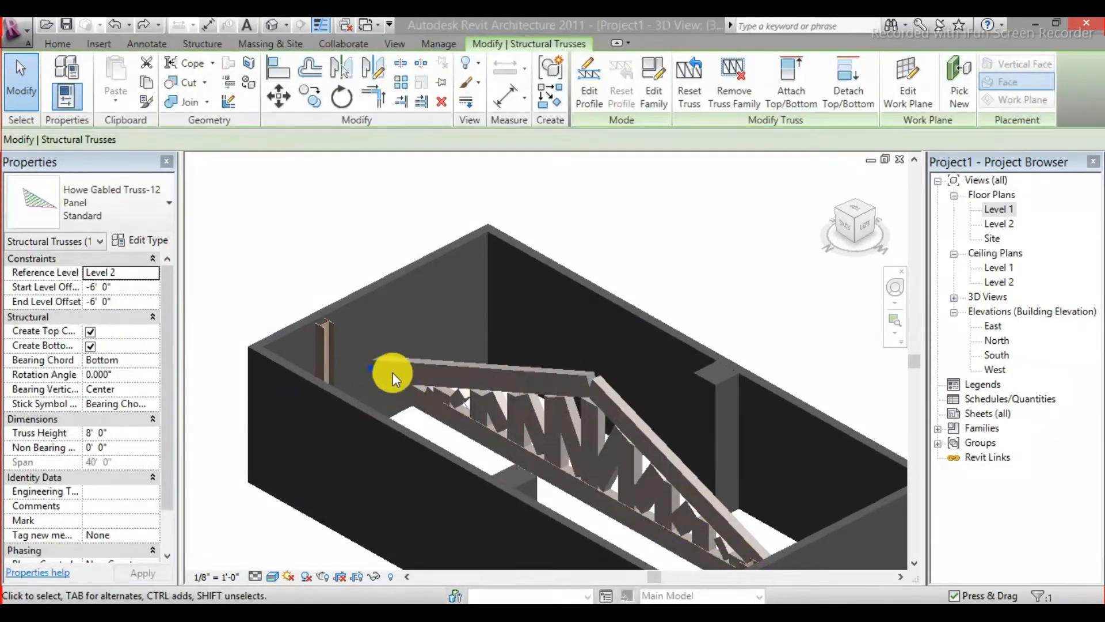
left_click(115, 287)
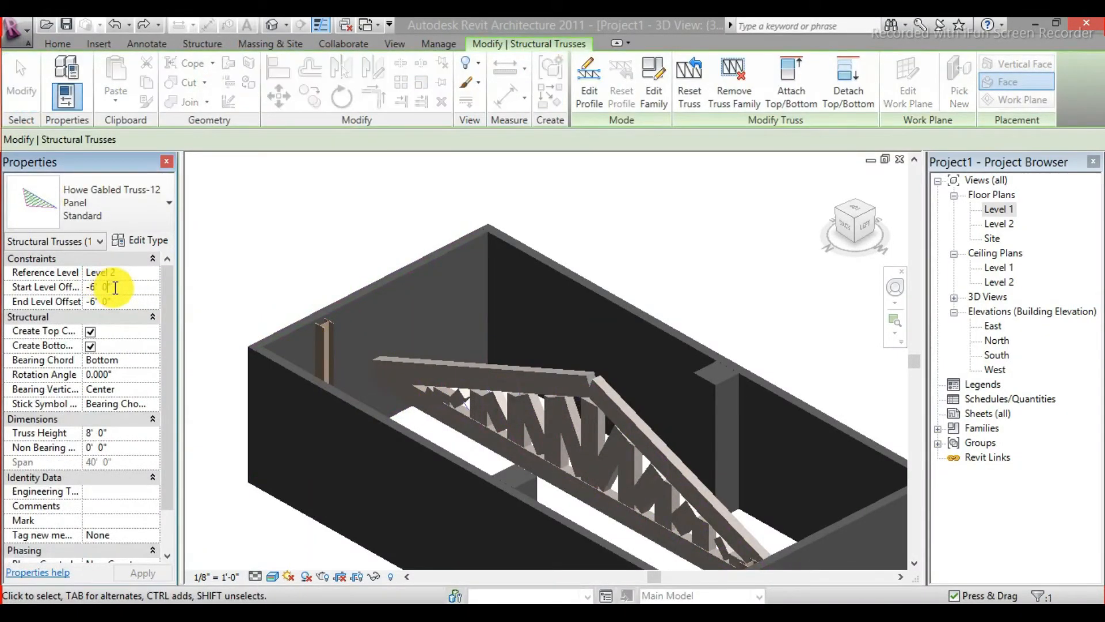
left_click(9, 288)
type("0")
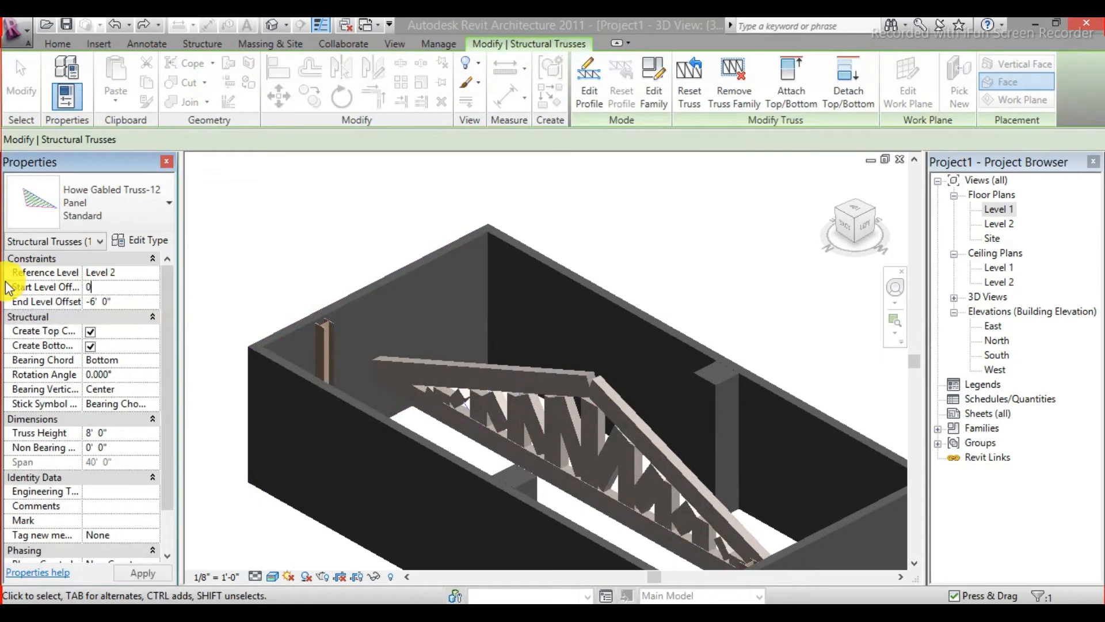
left_click(89, 332)
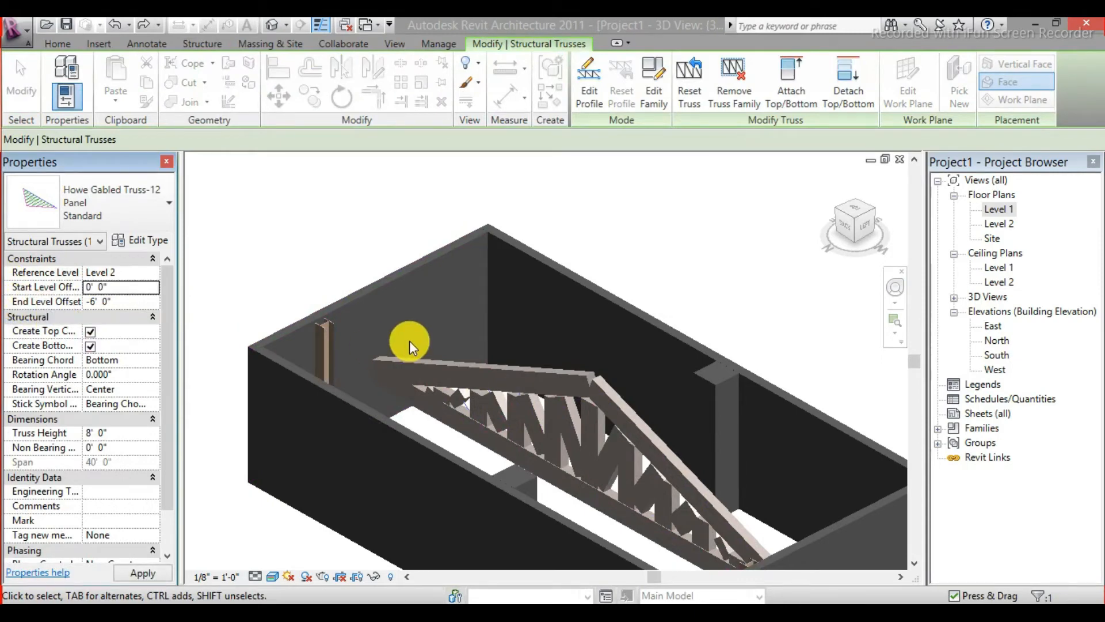
left_click(391, 393)
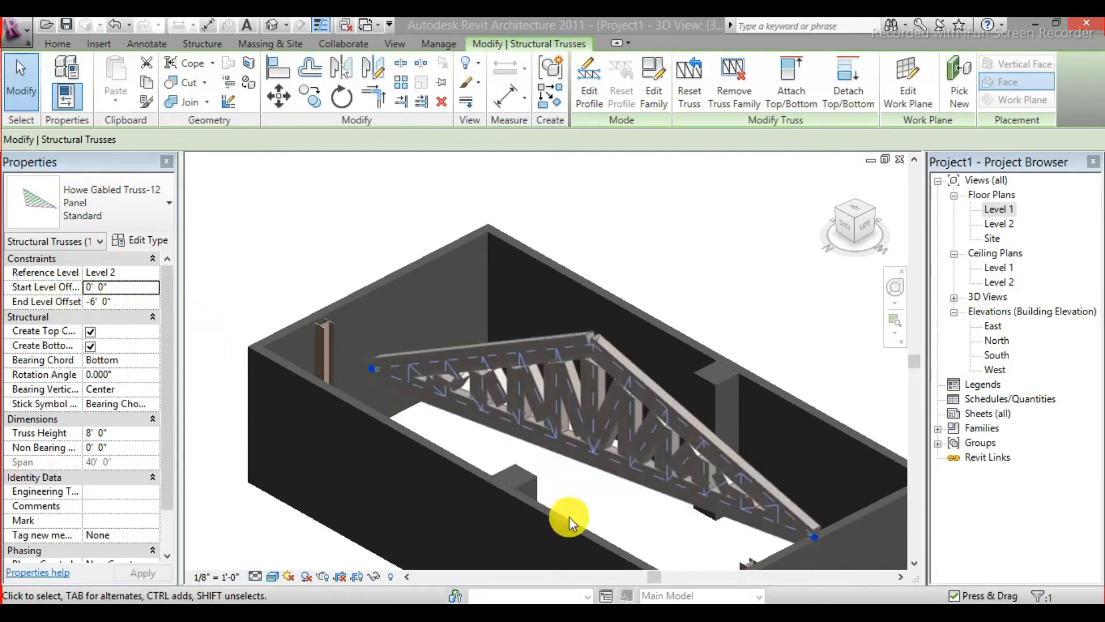
left_click(121, 302)
left_click(122, 302)
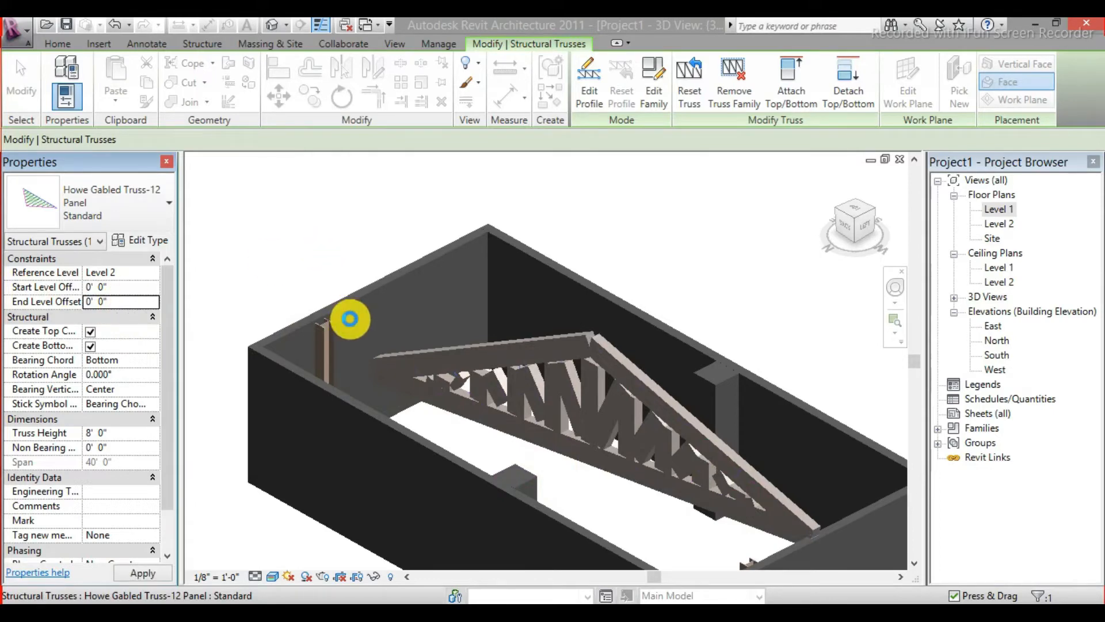
left_click(350, 318)
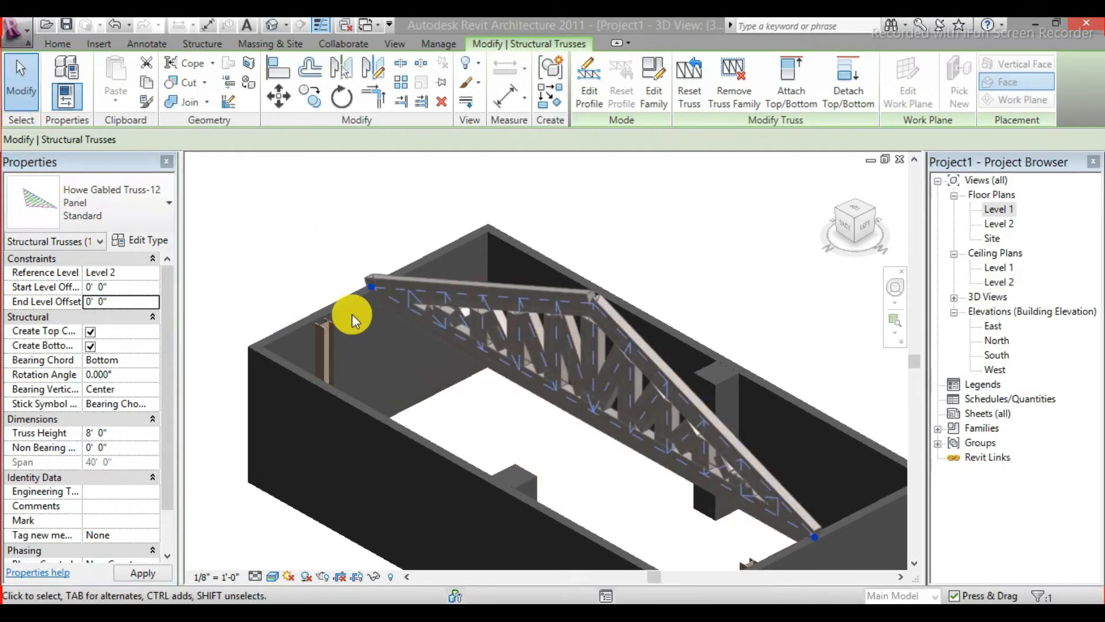
left_click(616, 377)
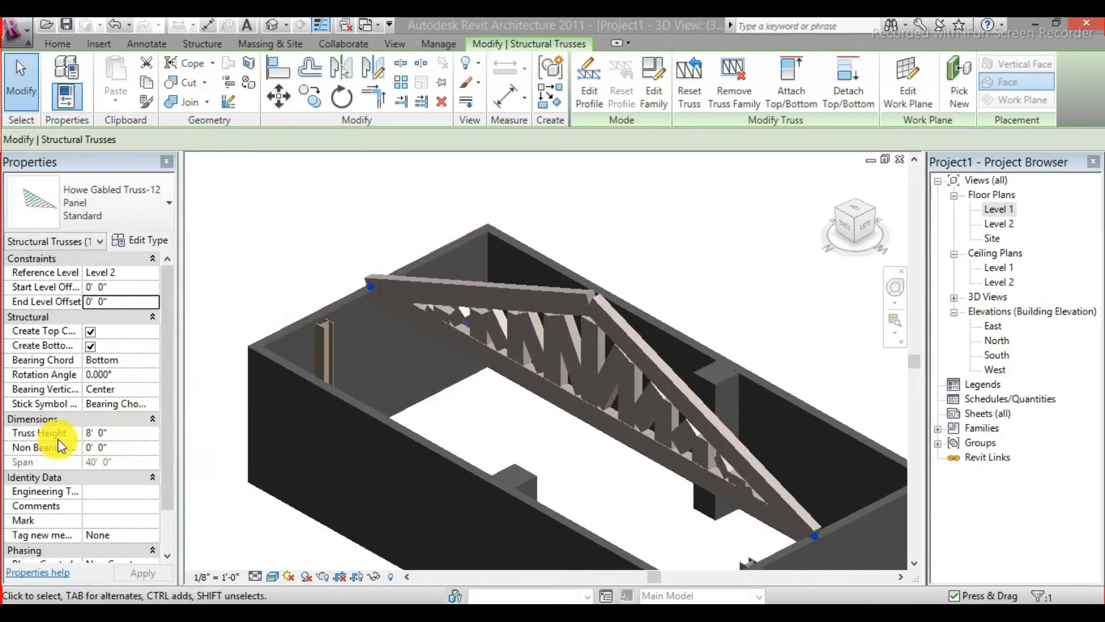
- Try a truss height of 4' 0", and set the height to 16' 0"
left_click(111, 436)
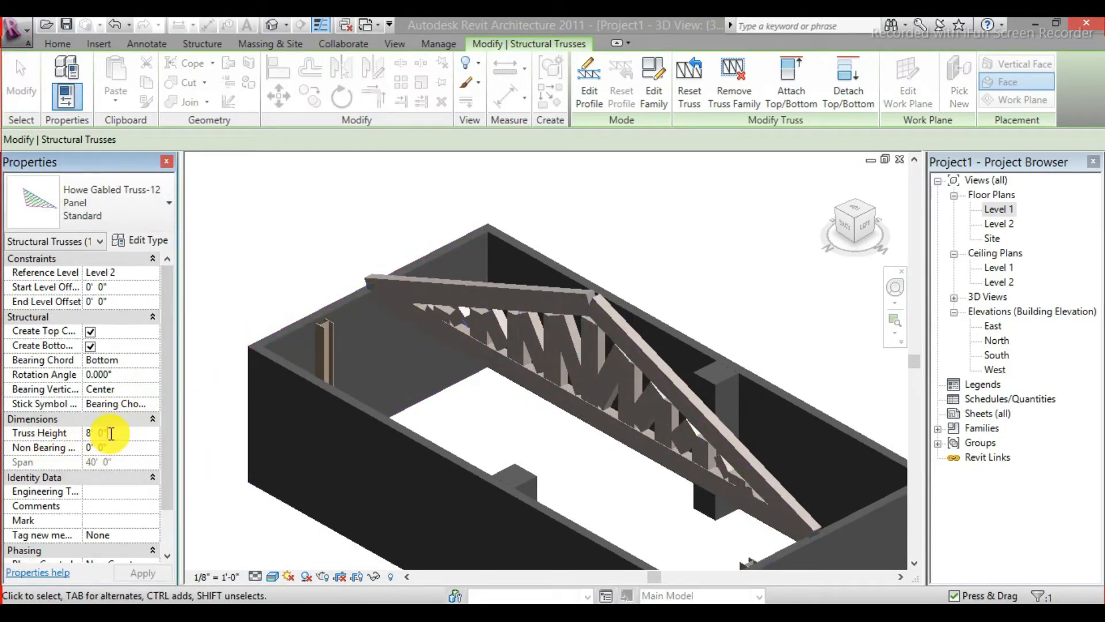
left_click(64, 435)
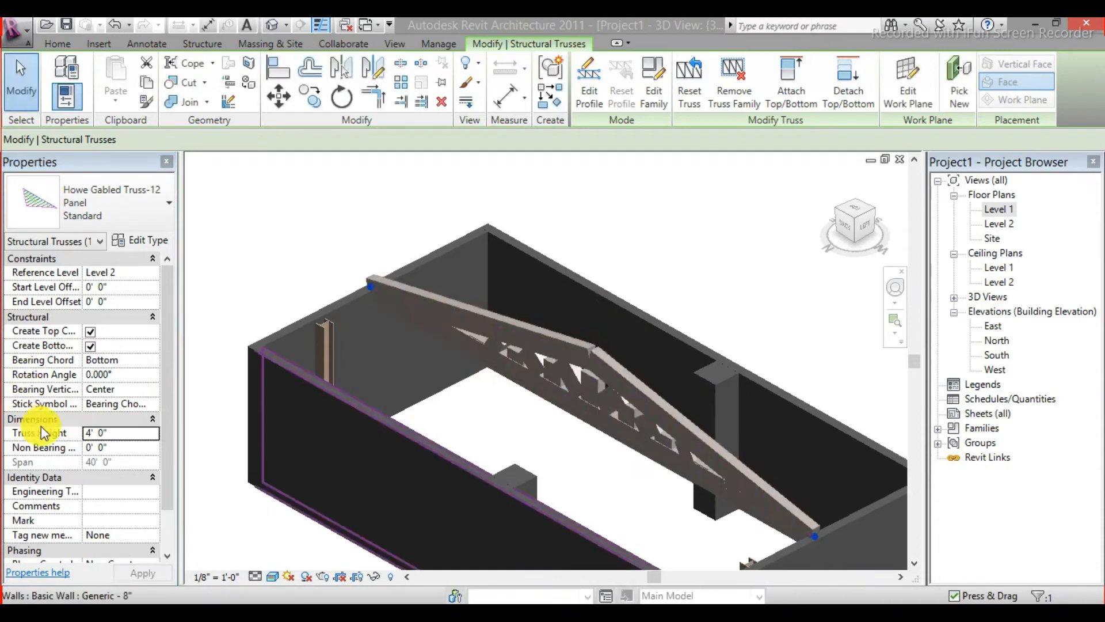
left_click(127, 432)
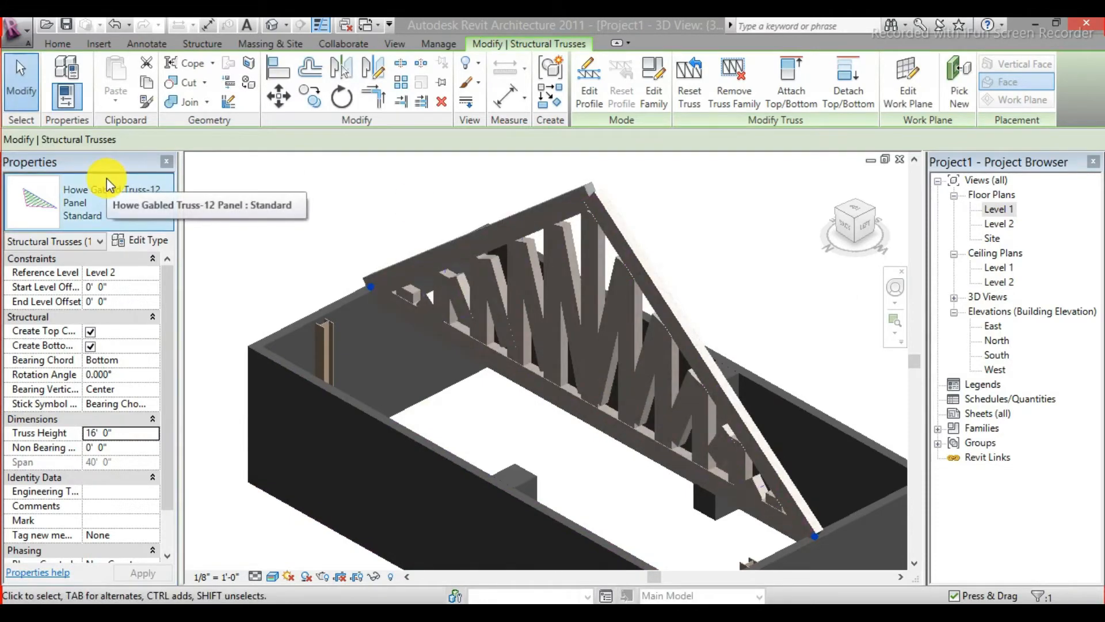
left_click(116, 433)
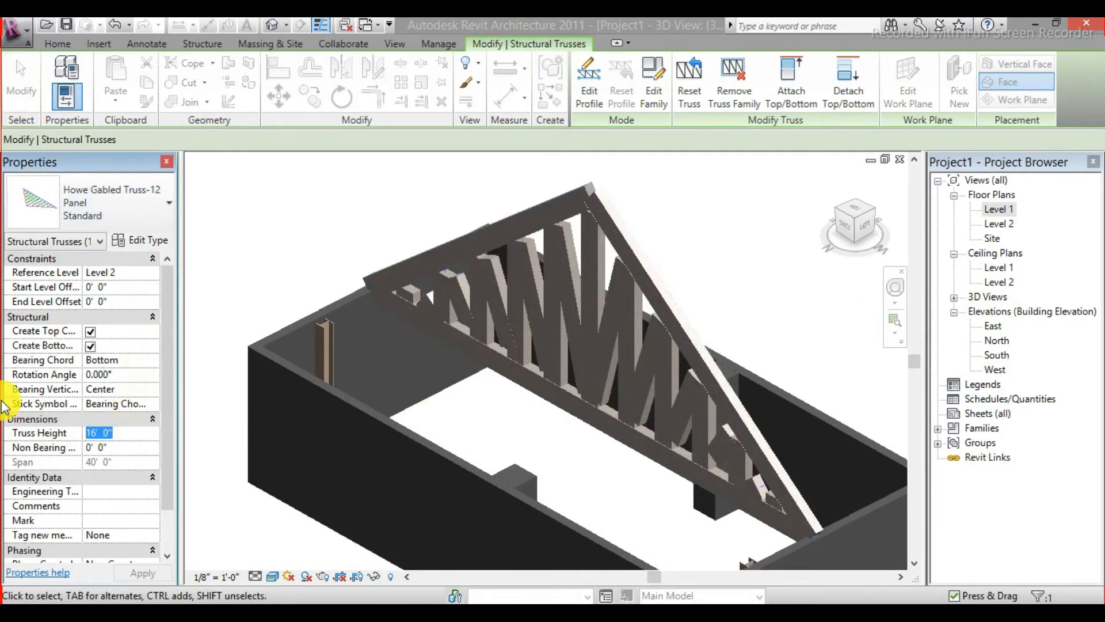
key("Return")
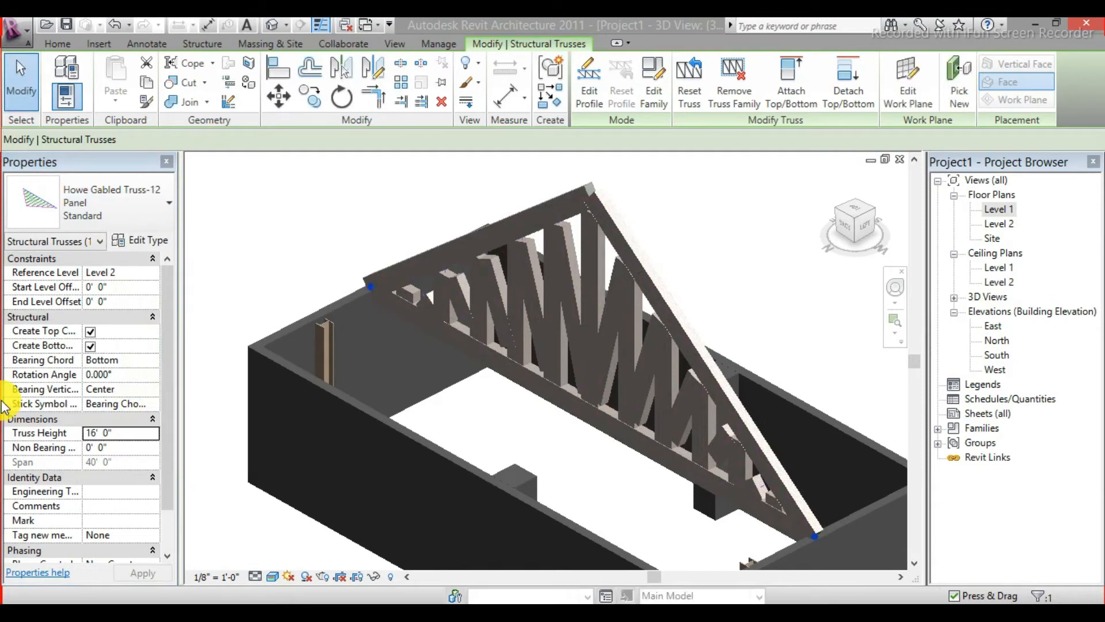
- Restart truss placement and open the type properties of the Howe Gabled Truss-12 Panel
key("Return")
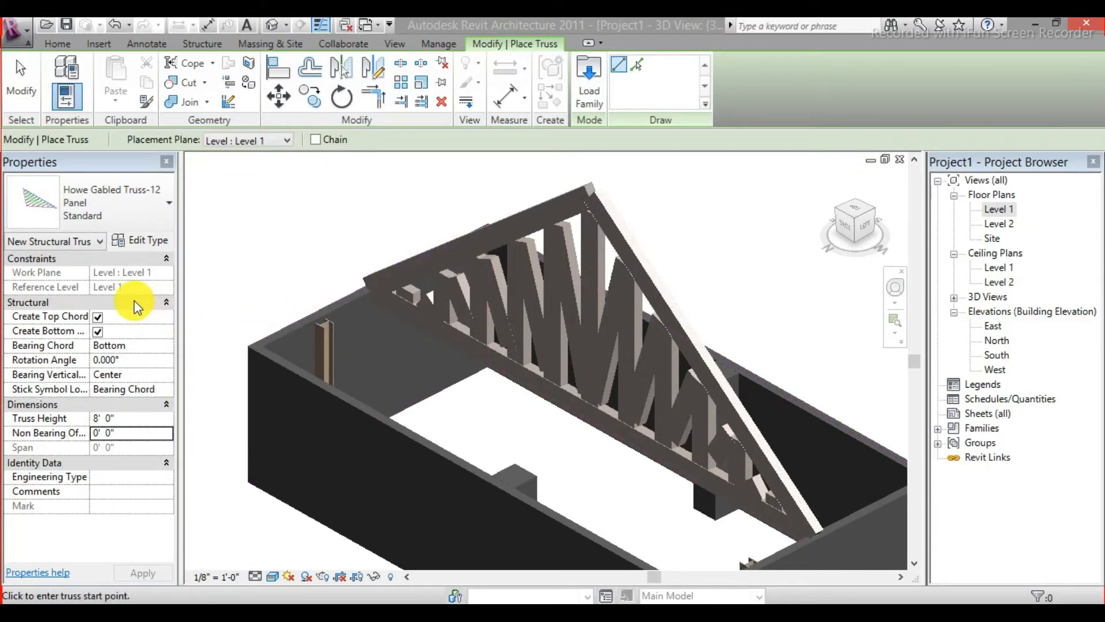
left_click(154, 240)
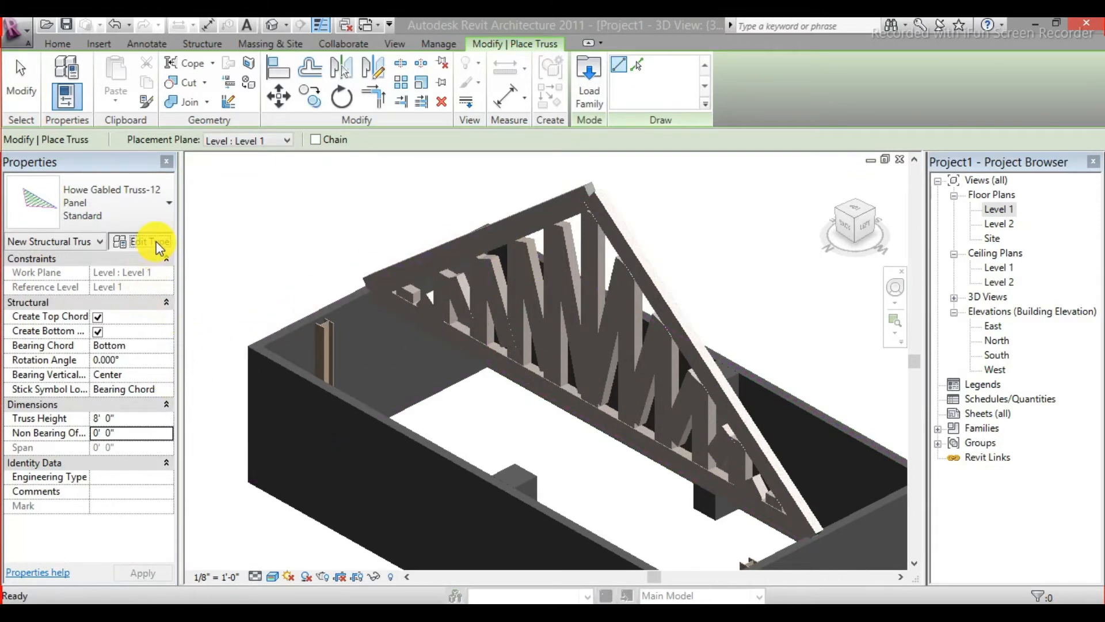
left_click(1086, 49)
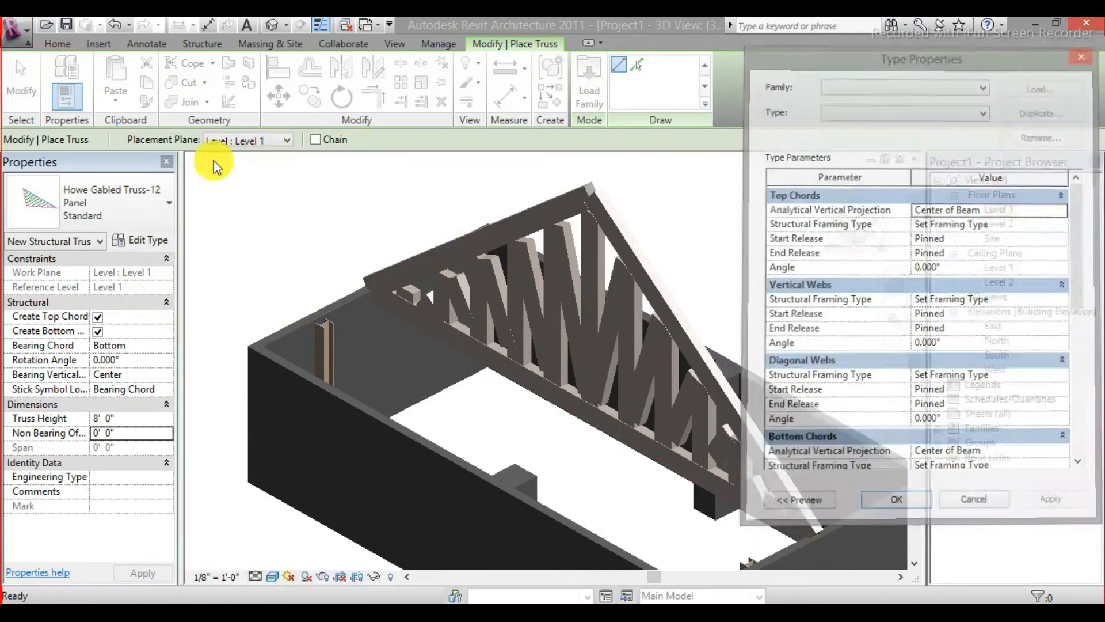
left_click(130, 202)
left_click(130, 202)
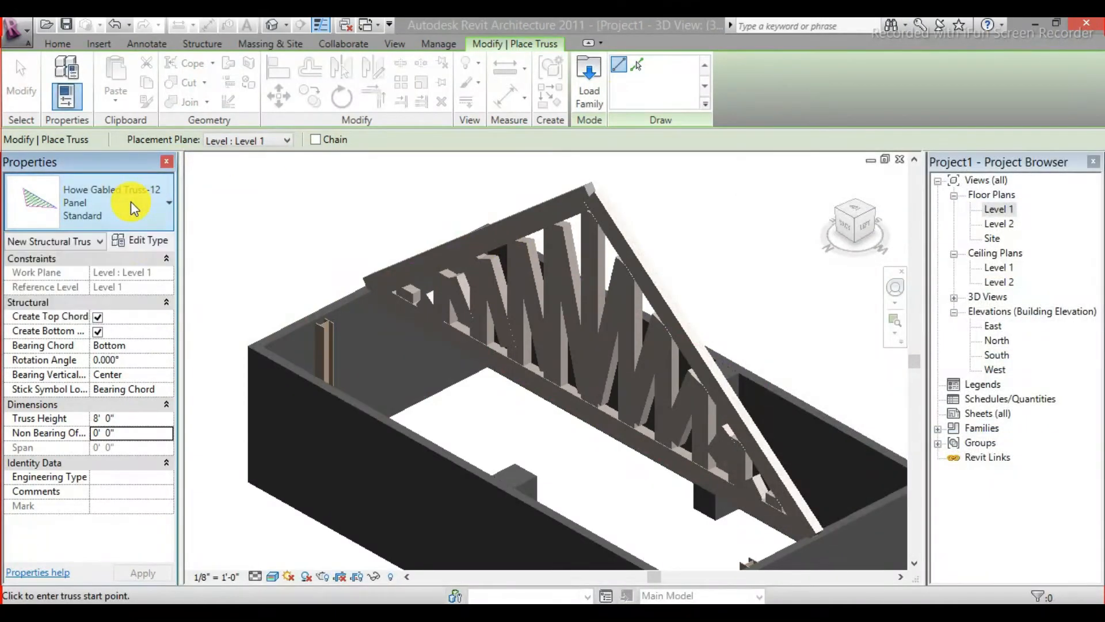
left_click(150, 246)
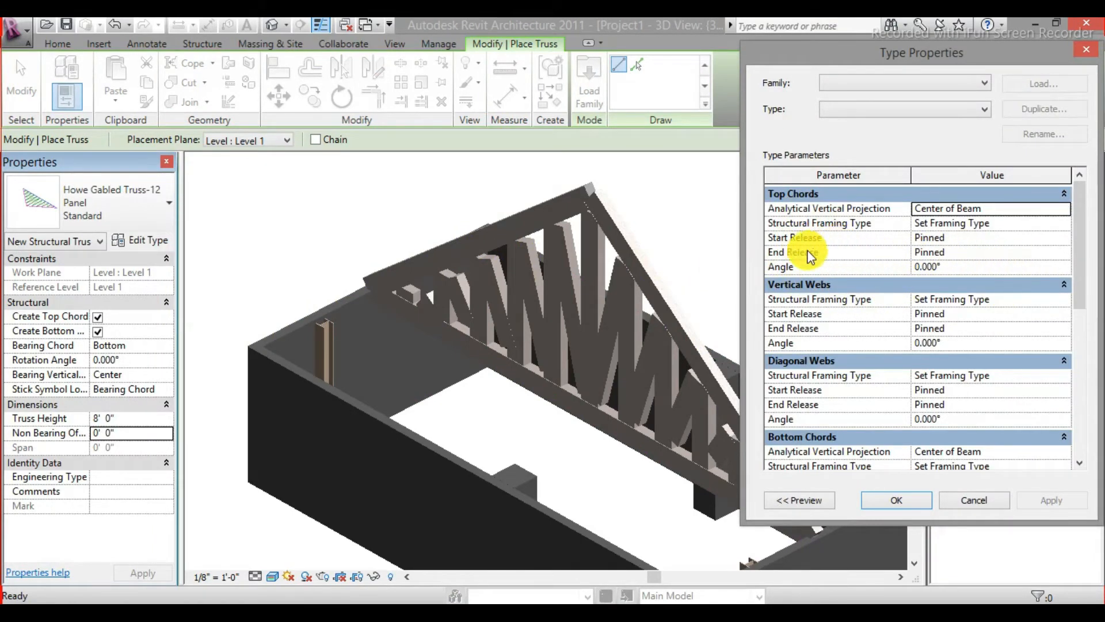
- Review the start release options of the top chords, choosing Pinned
left_click(1059, 240)
left_click(1061, 240)
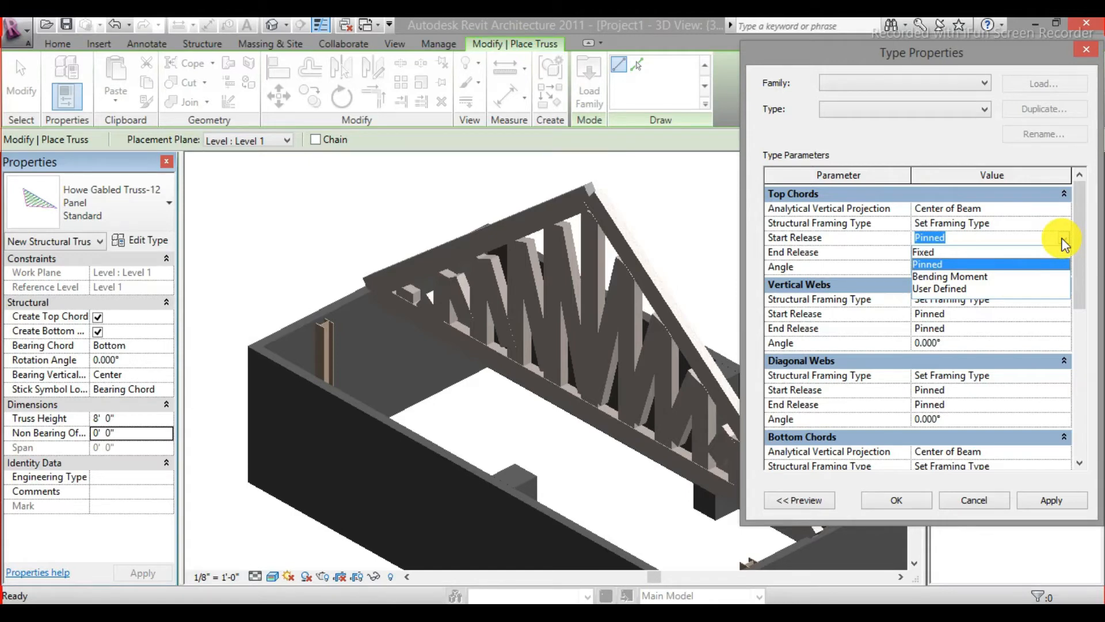
left_click(972, 264)
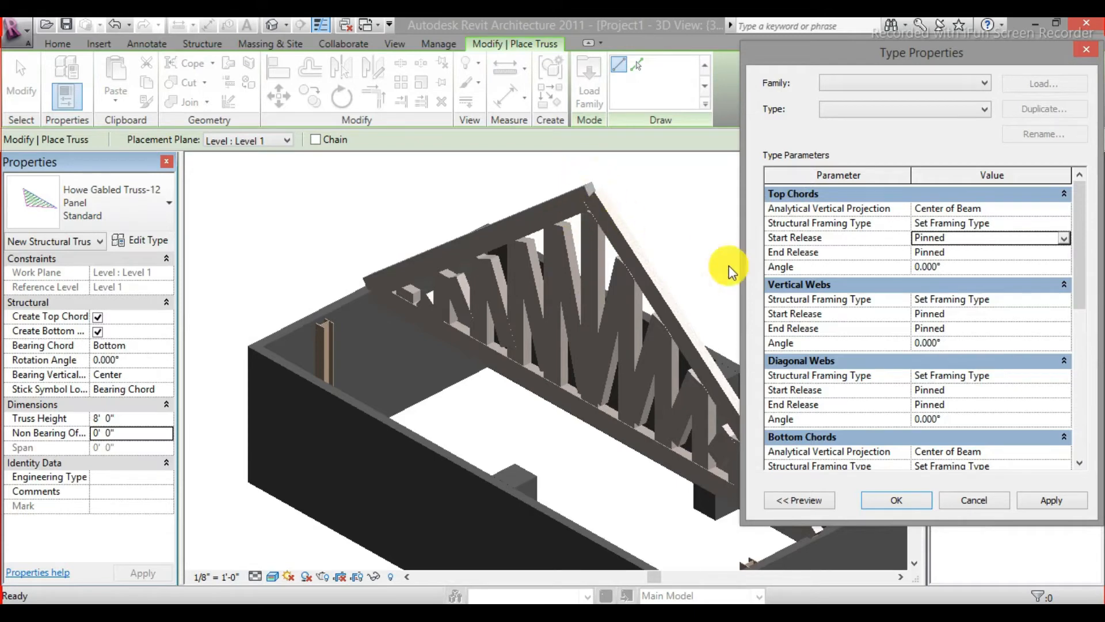
left_click(1066, 241)
left_click(1064, 240)
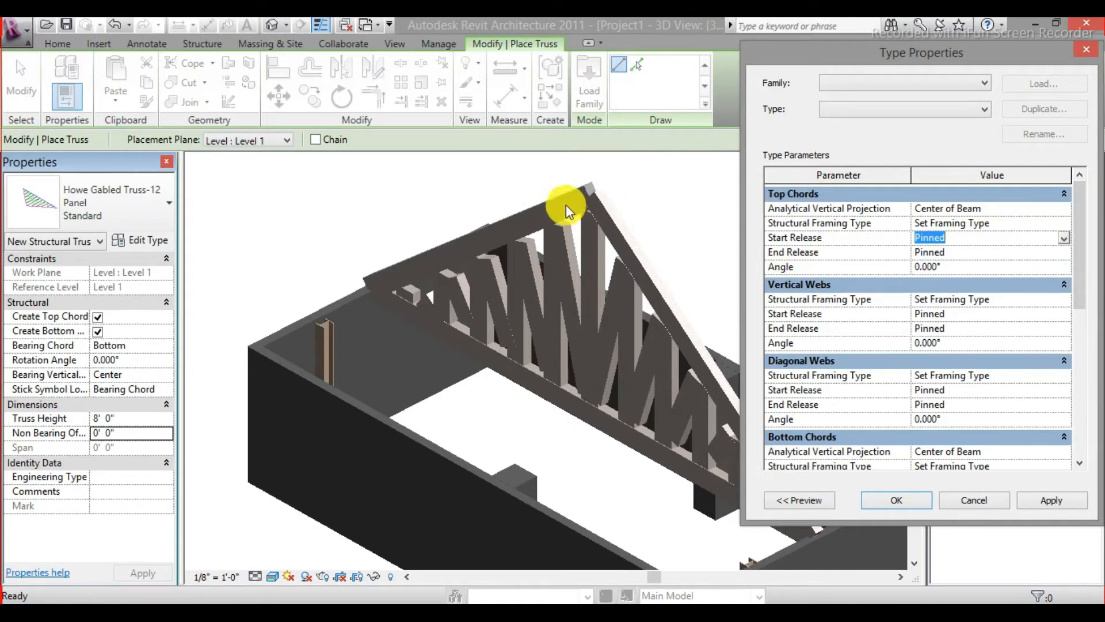
- Check the start release options of the vertical webs and set their end release to Fixed
scroll(1077, 230, "down", 2)
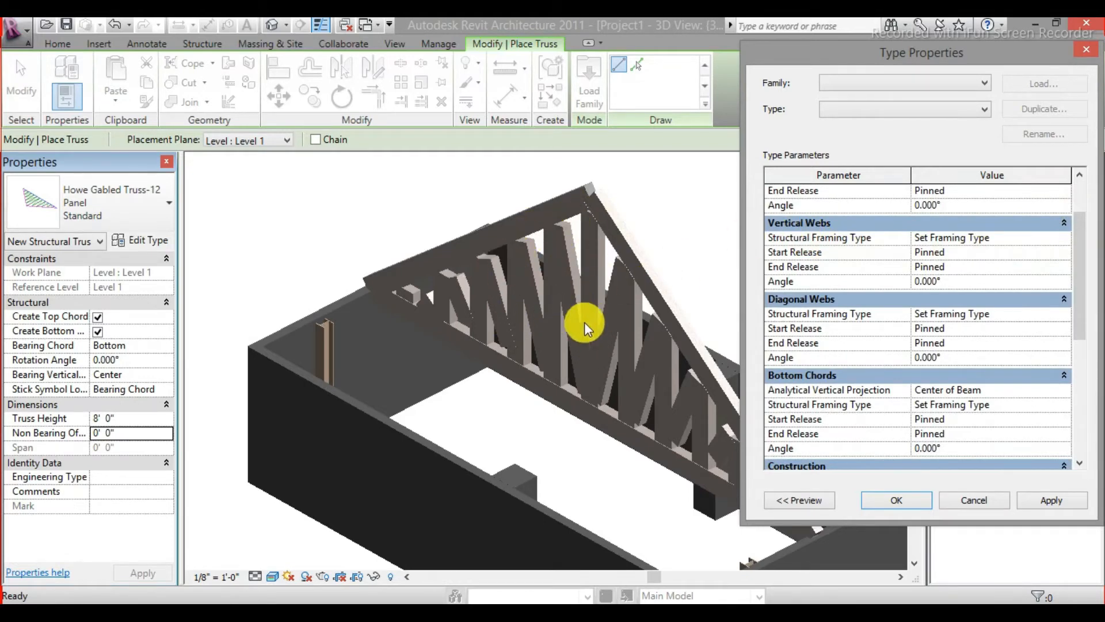
left_click(1065, 254)
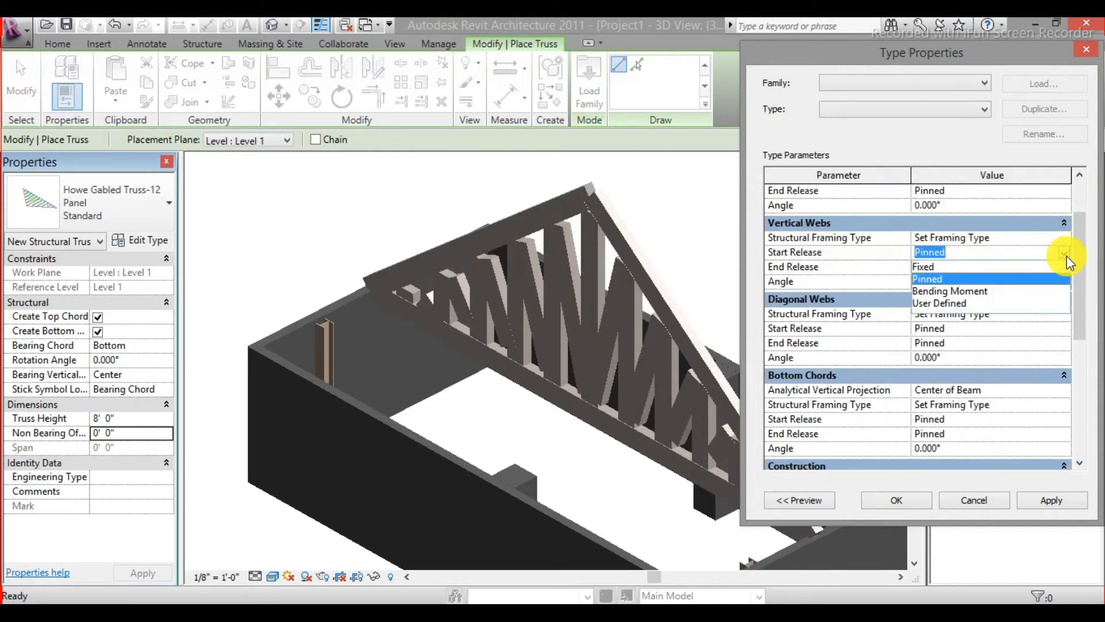
left_click(1068, 255)
left_click(1069, 268)
left_click(1069, 268)
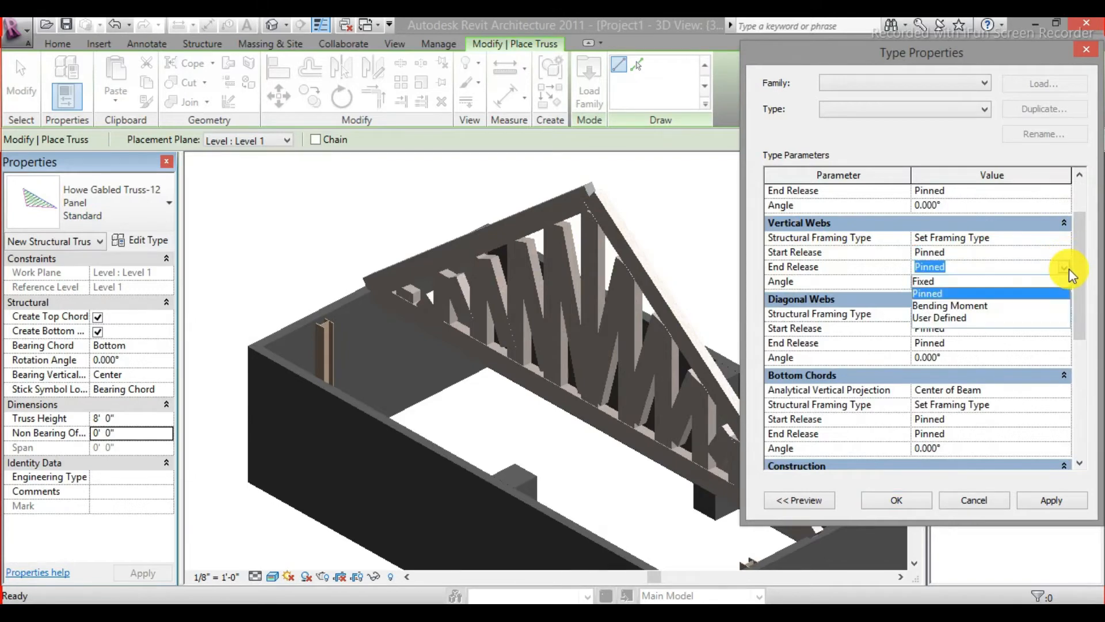
left_click(1053, 282)
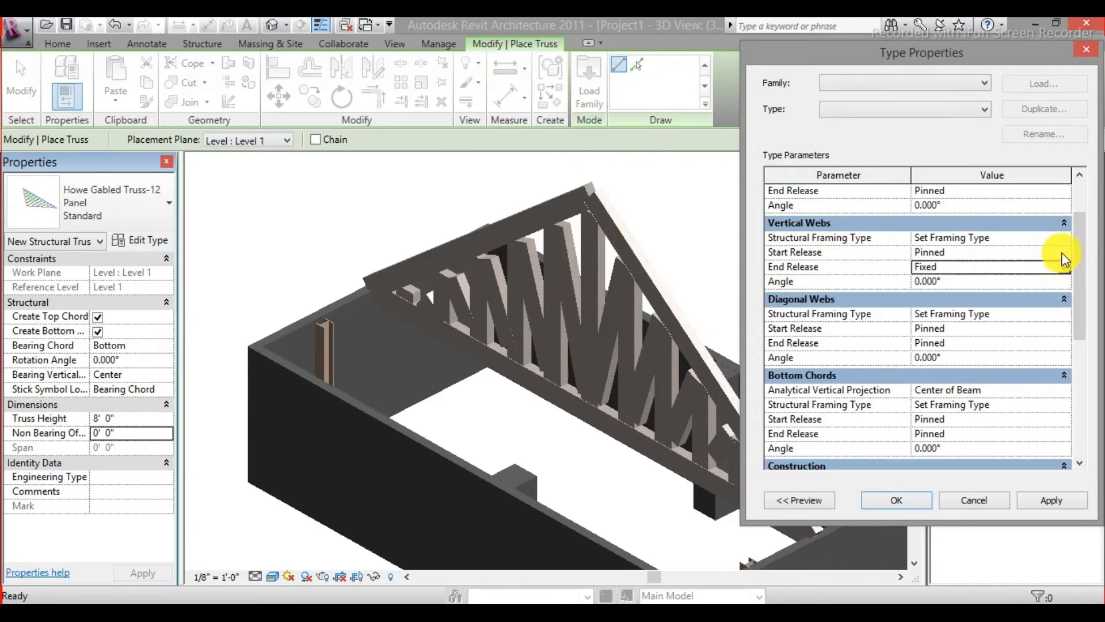
- Set the vertical webs' start release and the diagonal webs' start and end releases to Fixed
left_click(1061, 253)
left_click(1062, 267)
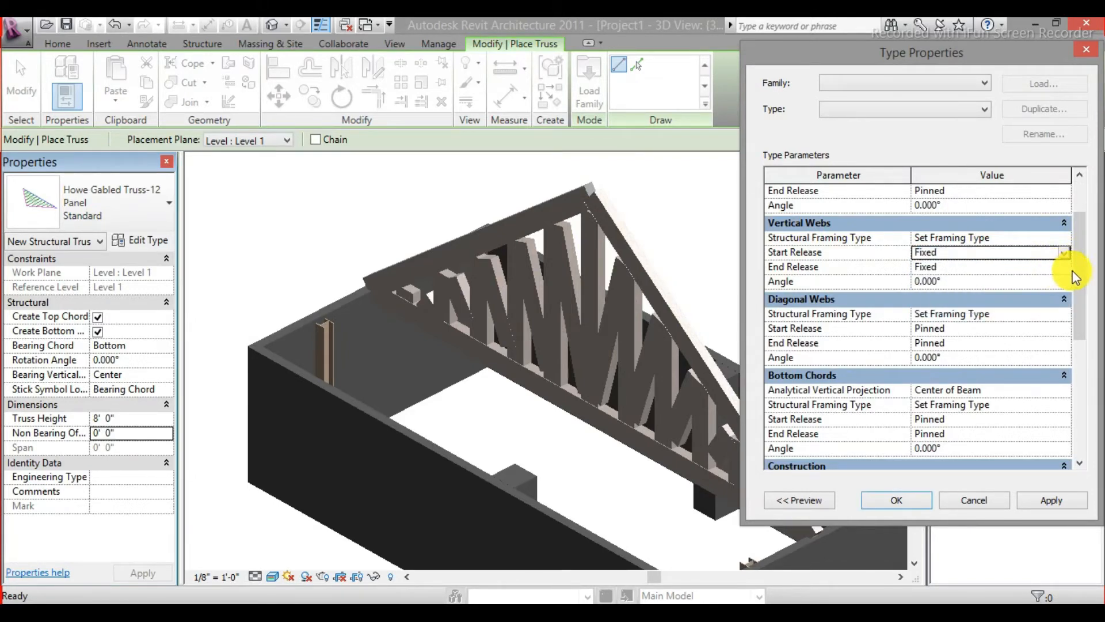
left_click_drag(1082, 271, 1082, 308)
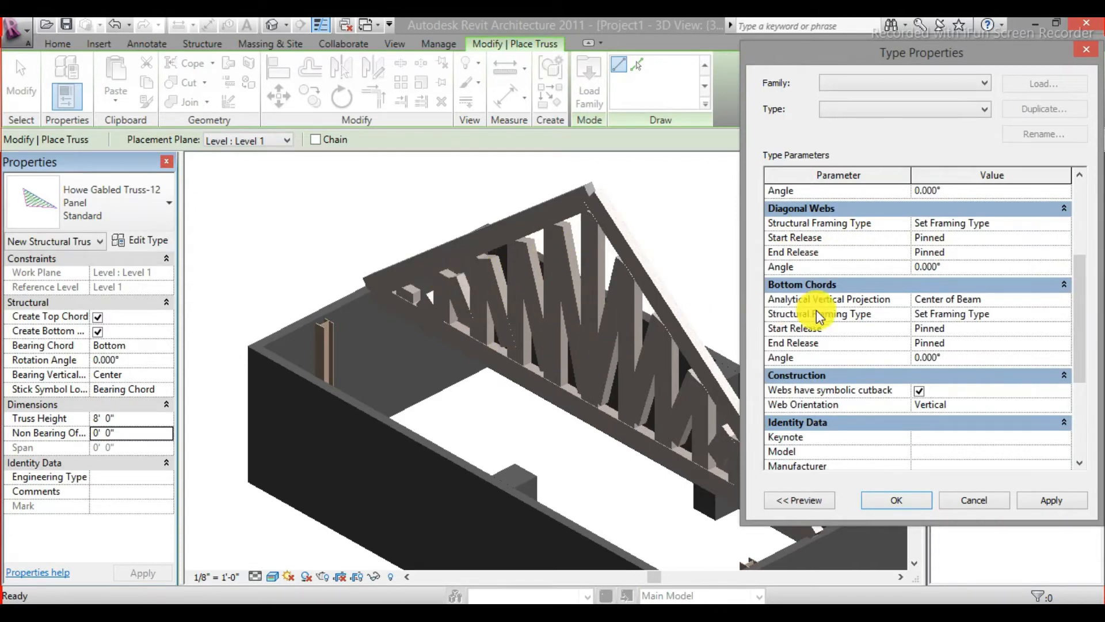
left_click(1061, 248)
left_click(1063, 240)
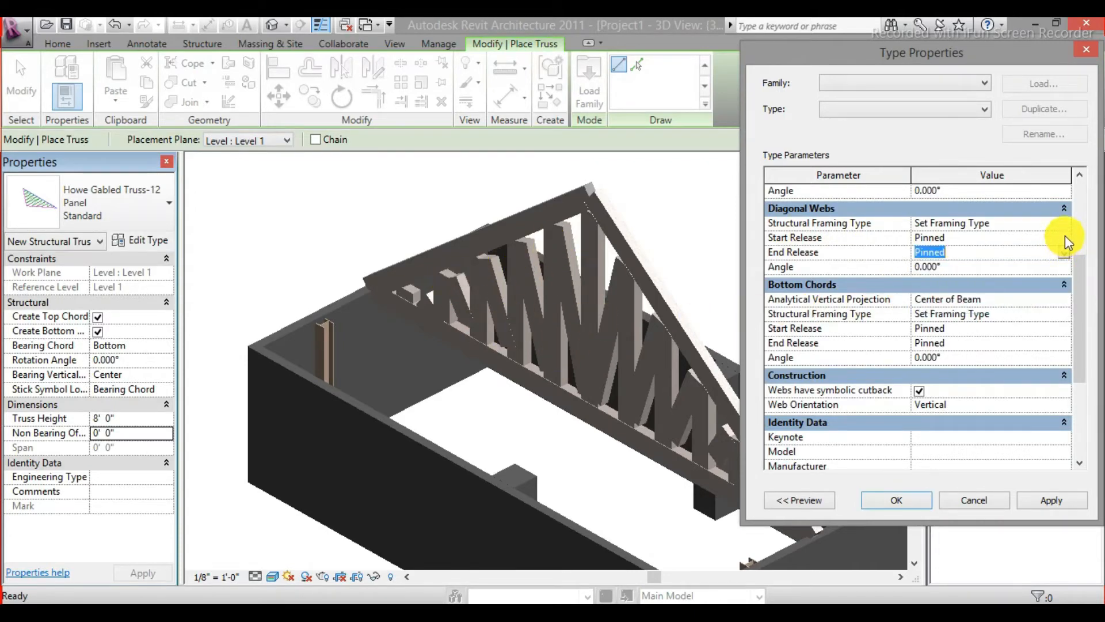
left_click(1065, 236)
left_click(1003, 254)
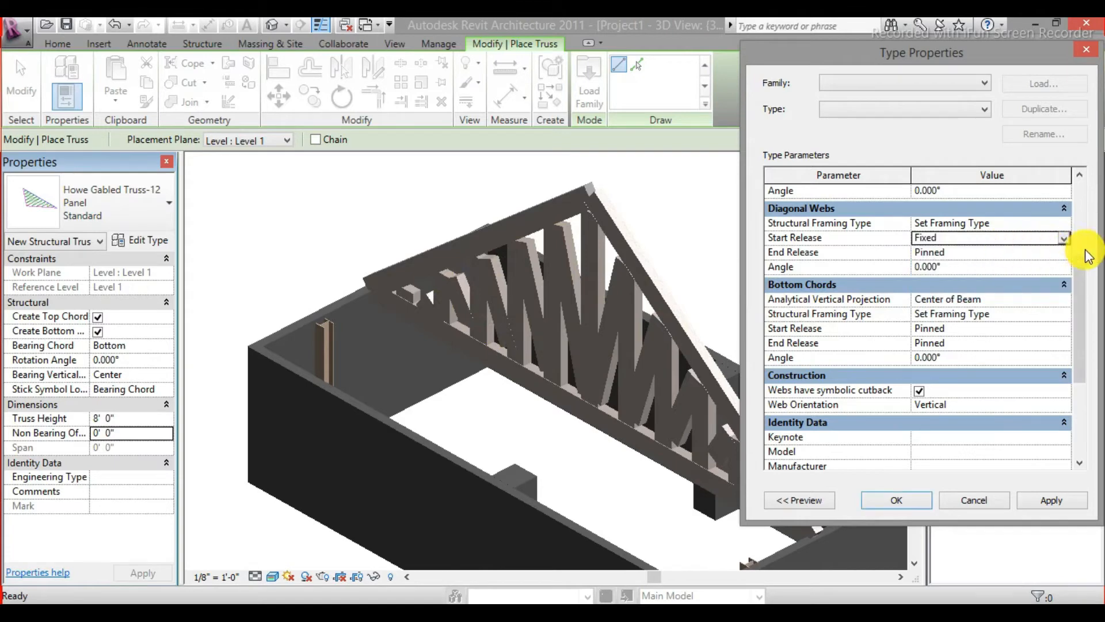
left_click(1063, 253)
left_click(1063, 253)
left_click(1033, 264)
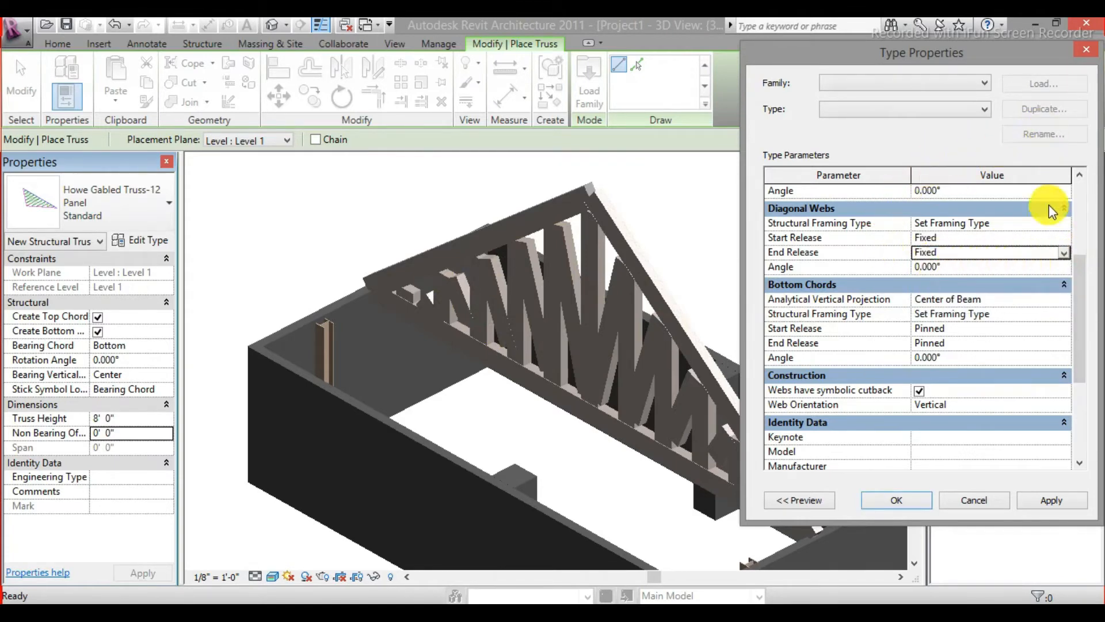
- Set the bottom chords' start and end releases to Bending Moment and apply the type properties
scroll(1072, 285, "down", 1)
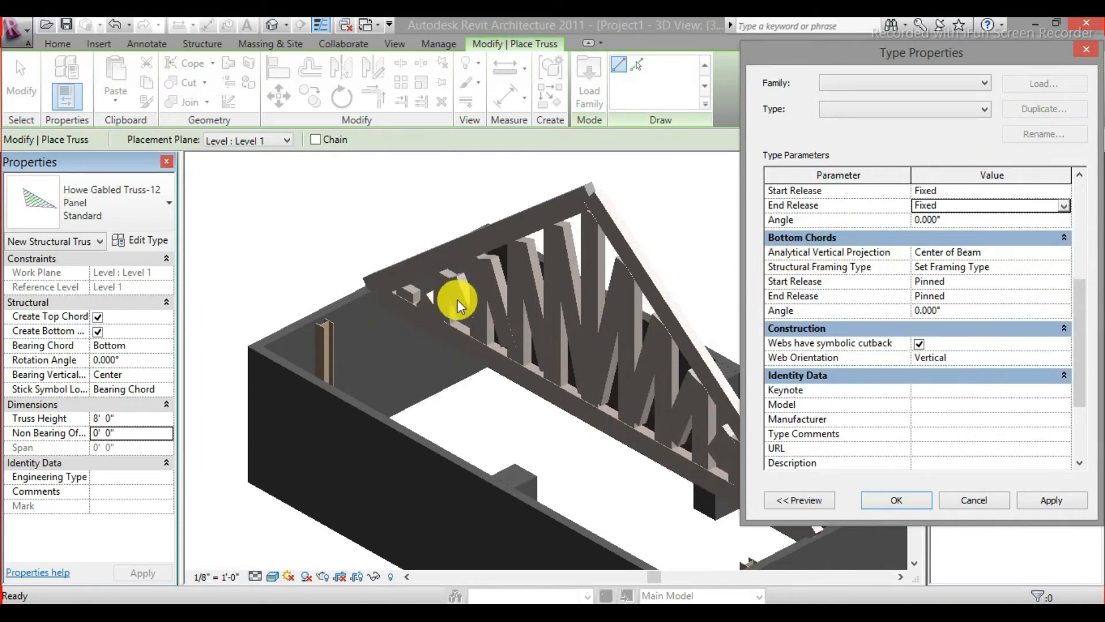
left_click(1058, 281)
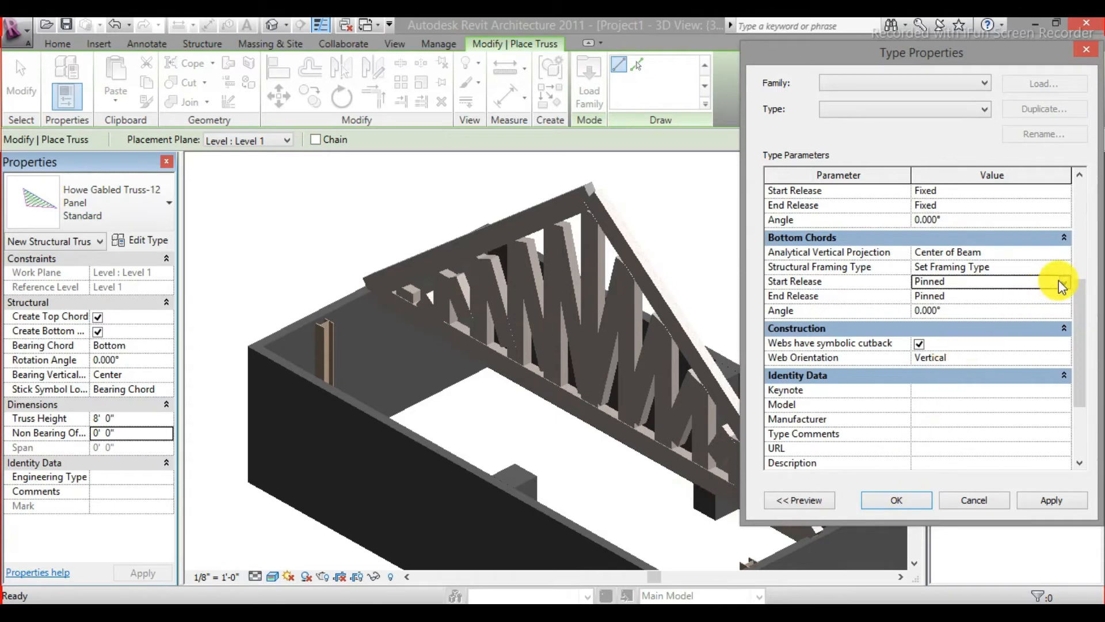
left_click(1058, 281)
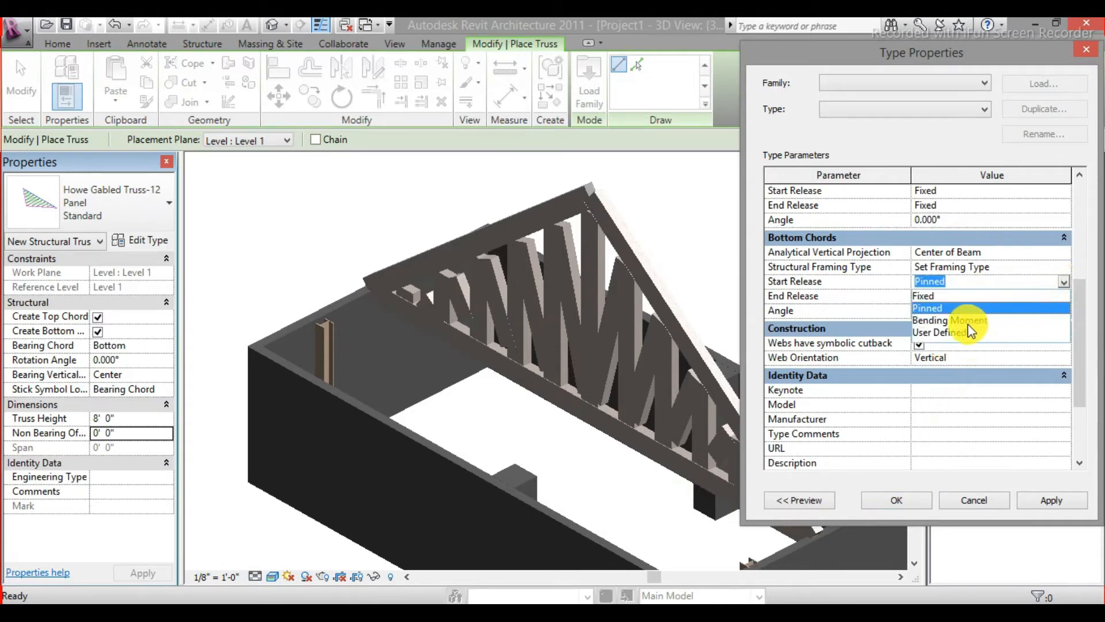
left_click(970, 320)
left_click(1064, 296)
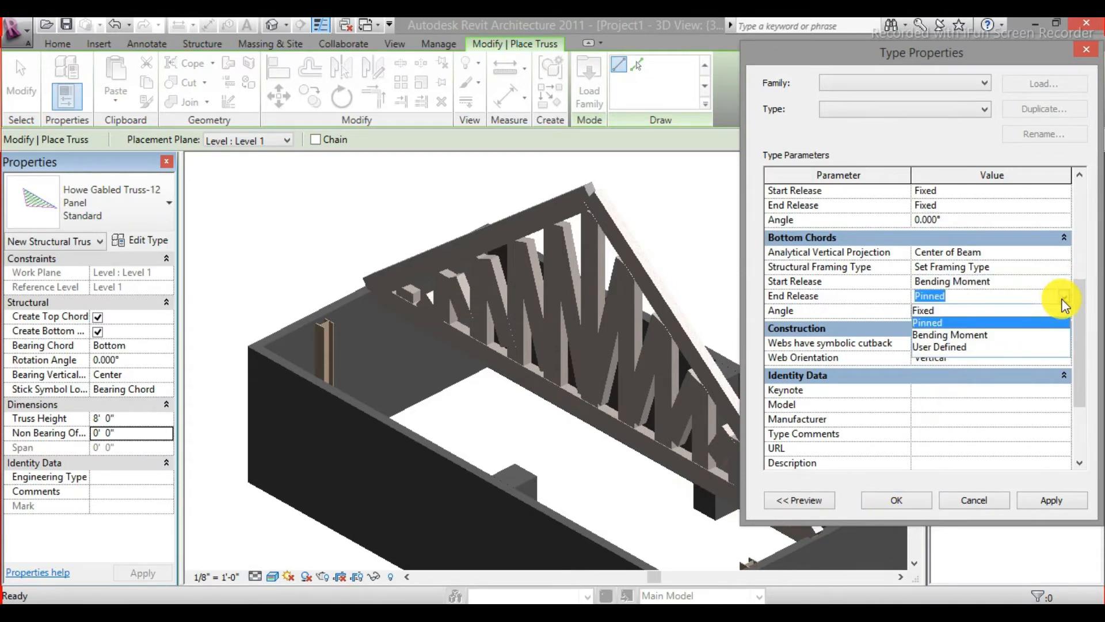
left_click(973, 335)
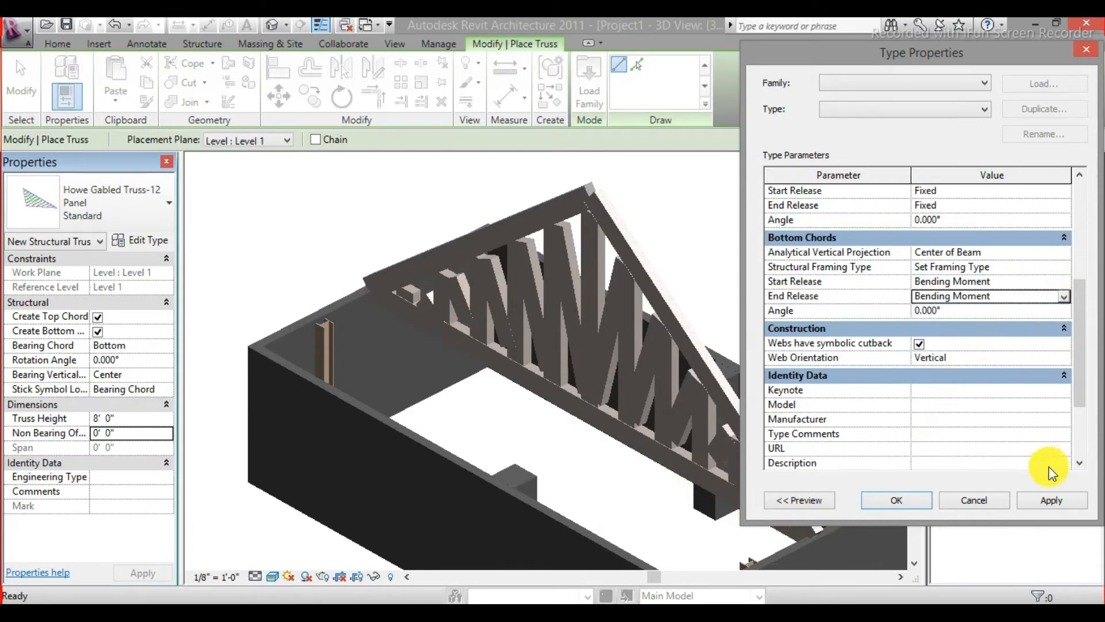
left_click(1052, 501)
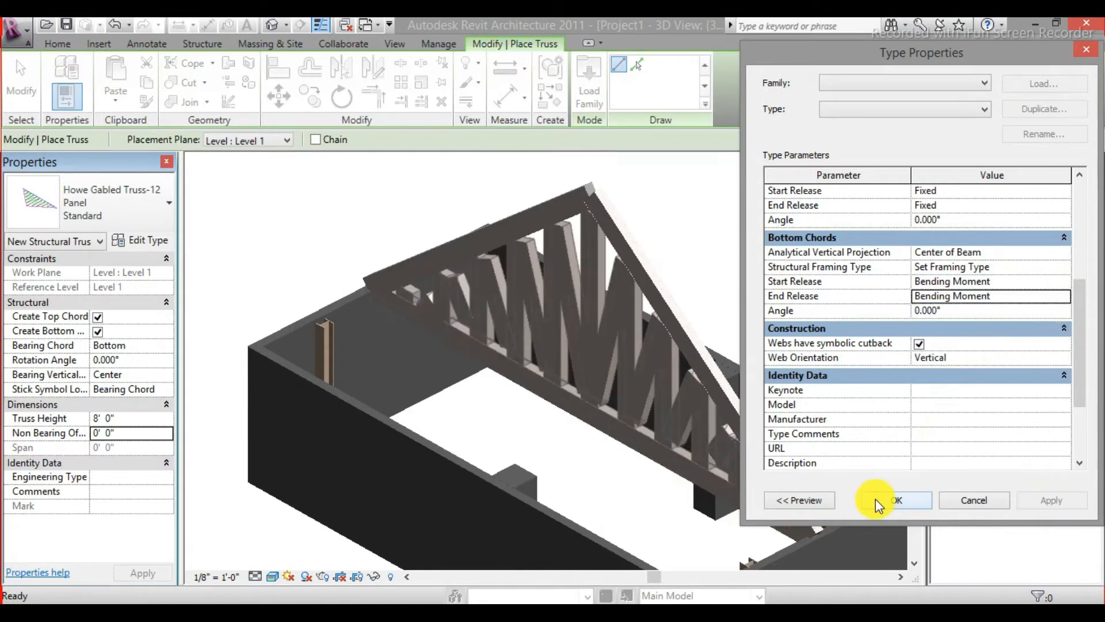
left_click(879, 503)
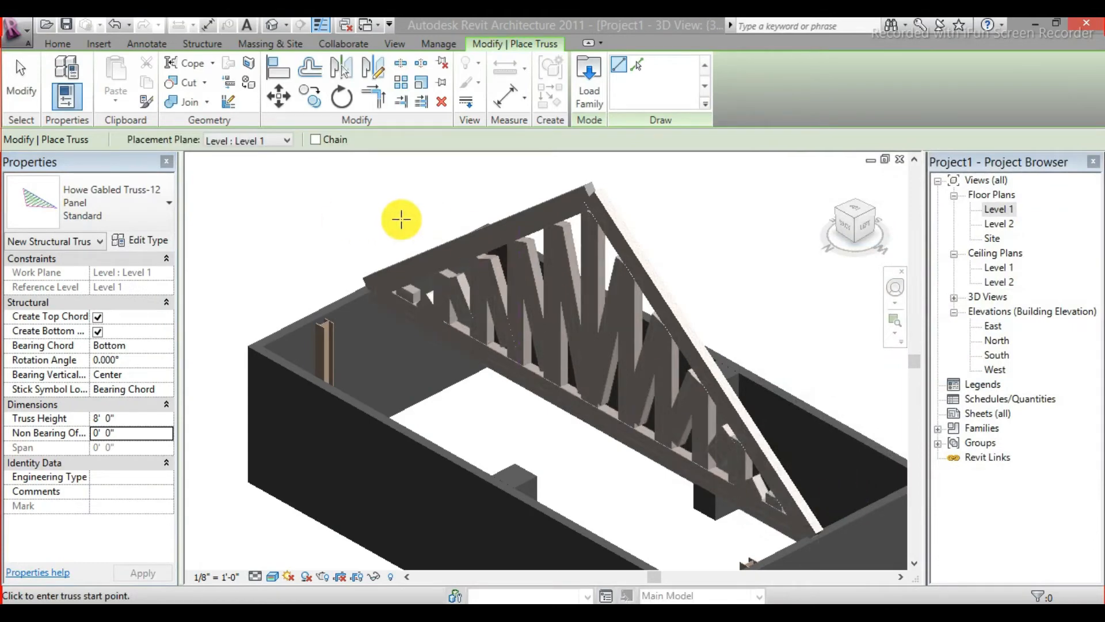
- Leave truss placement and inspect the chords and webs of the Howe gabled truss in the 3D view
scroll(401, 221, "up", 3)
right_click(488, 251)
right_click(666, 267)
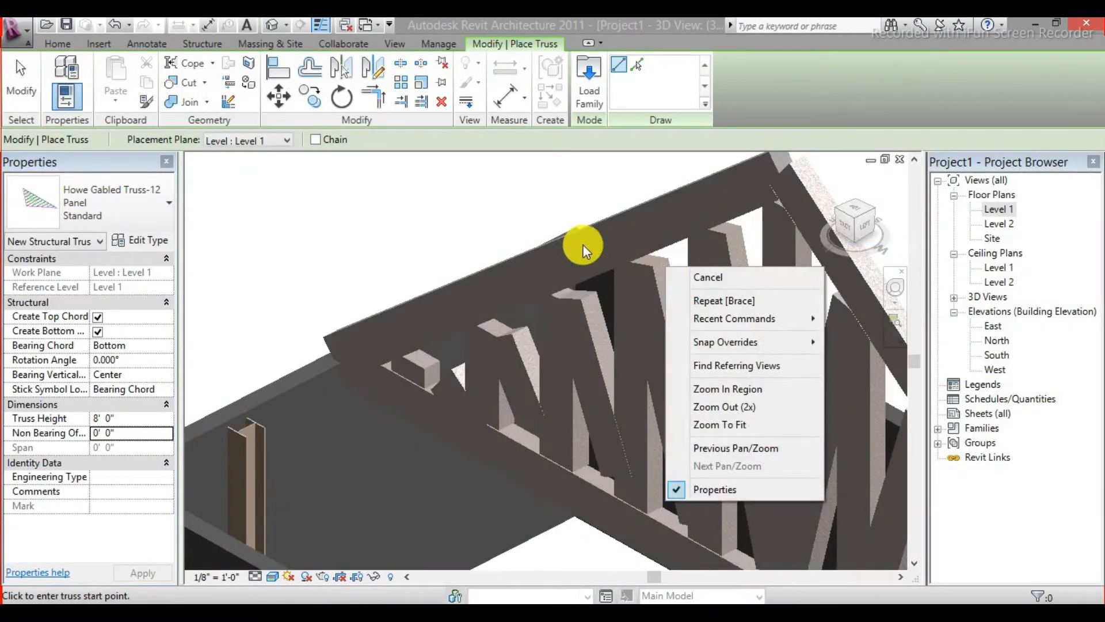
scroll(370, 225, "down", 5)
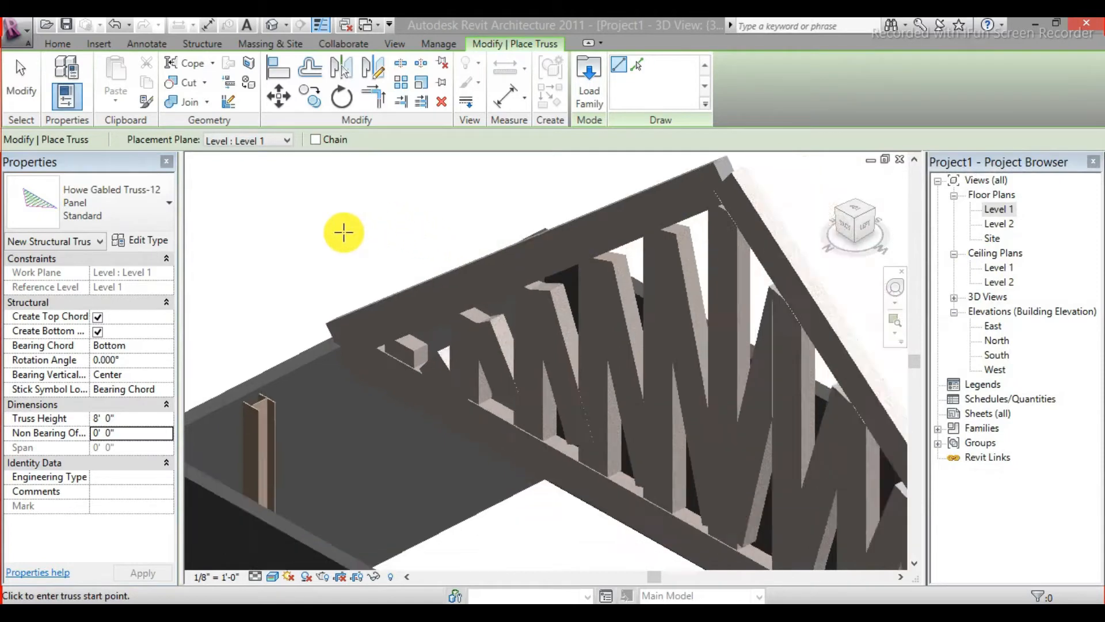
key("Escape")
key("Escape")
scroll(500, 233, "up", 5)
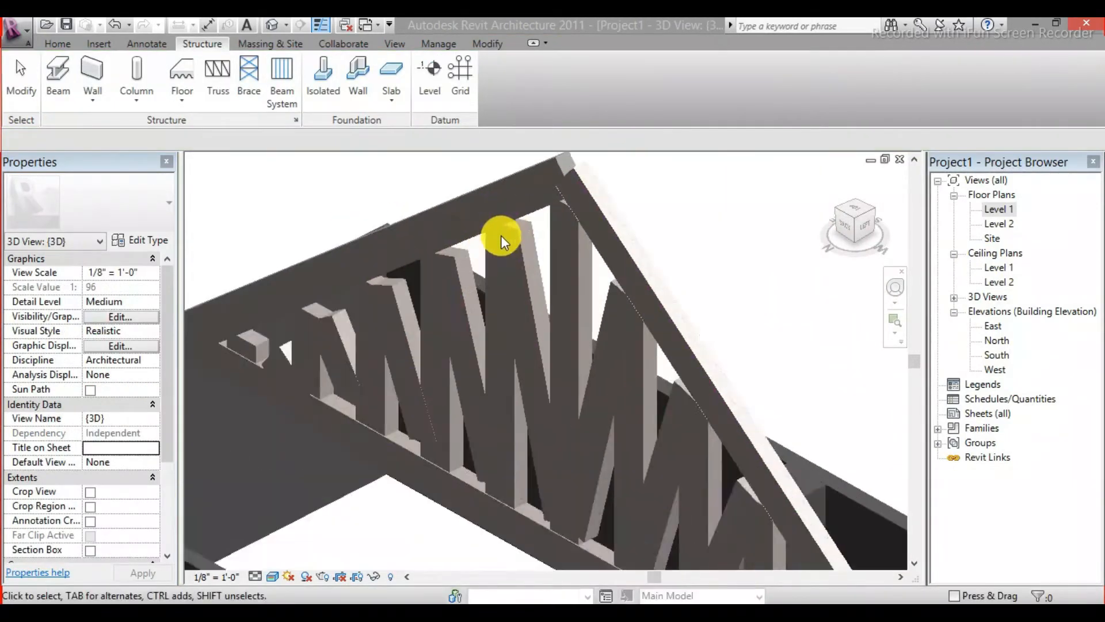
scroll(498, 228, "down", 5)
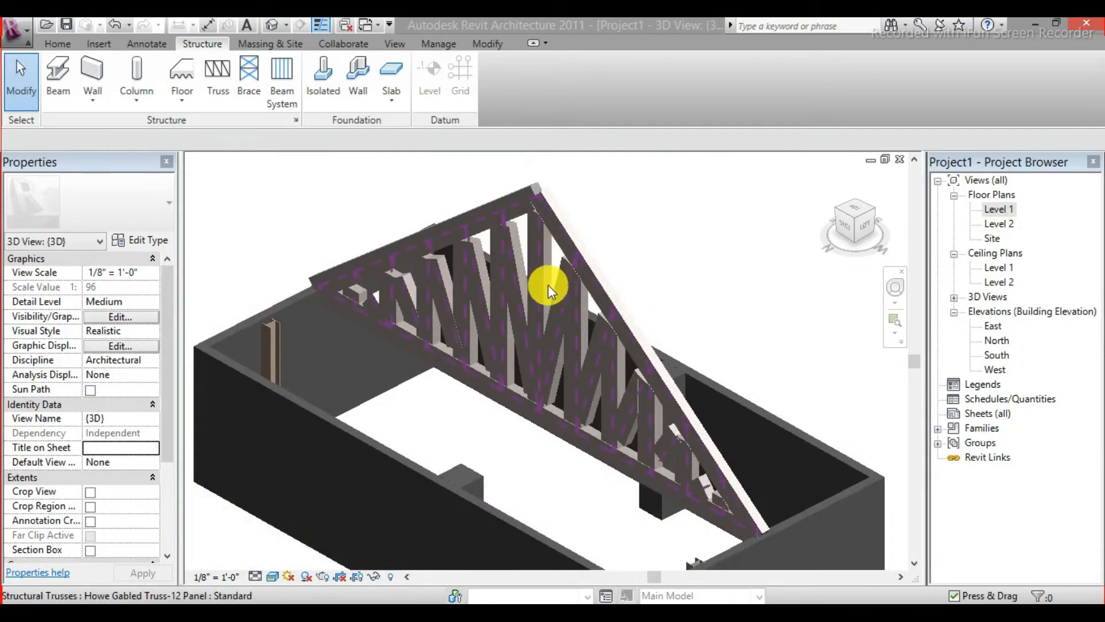
scroll(499, 312, "up", 2)
scroll(297, 295, "up", 3)
scroll(297, 295, "down", 3)
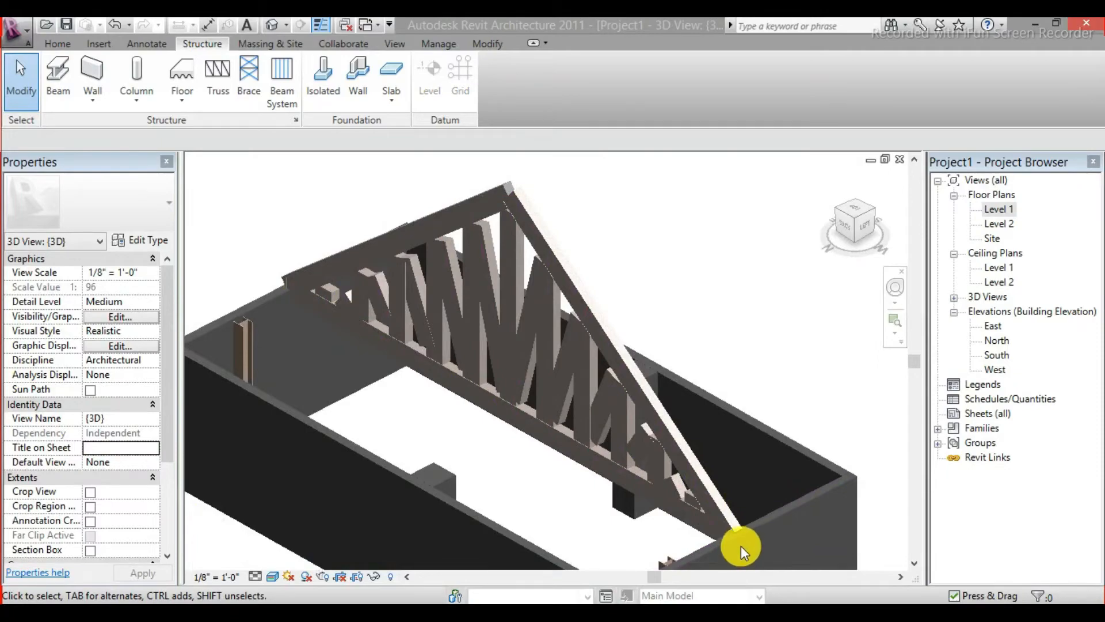
- Examine the ridge joint of the truss's top chords up close and from both sides of the building
scroll(481, 173, "up", 5)
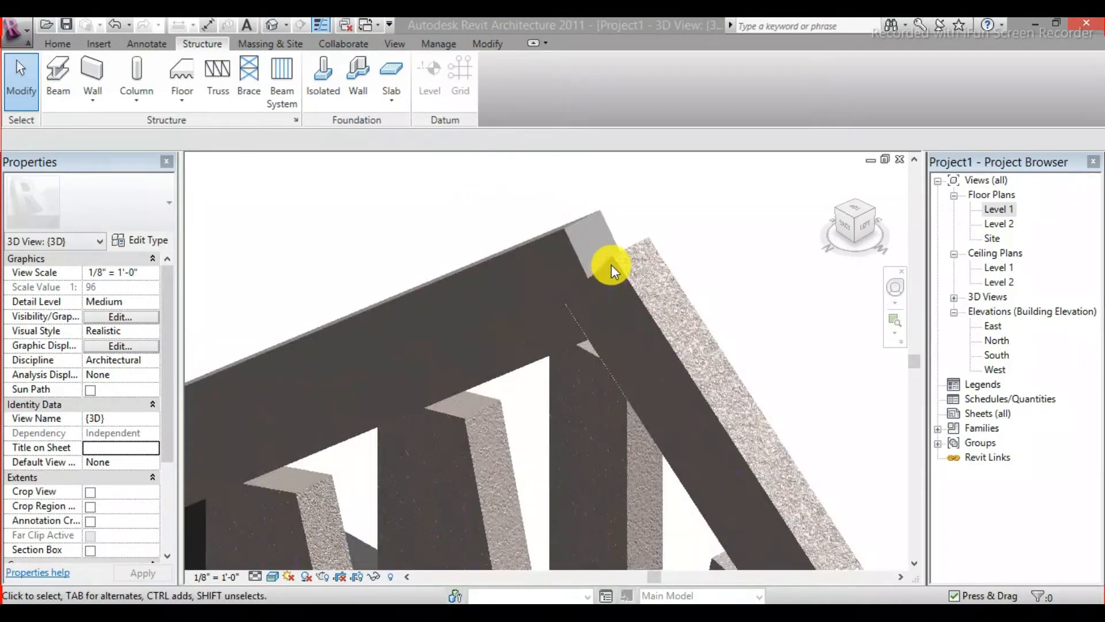
scroll(561, 254, "up", 2)
scroll(558, 274, "up", 2)
scroll(558, 274, "down", 4)
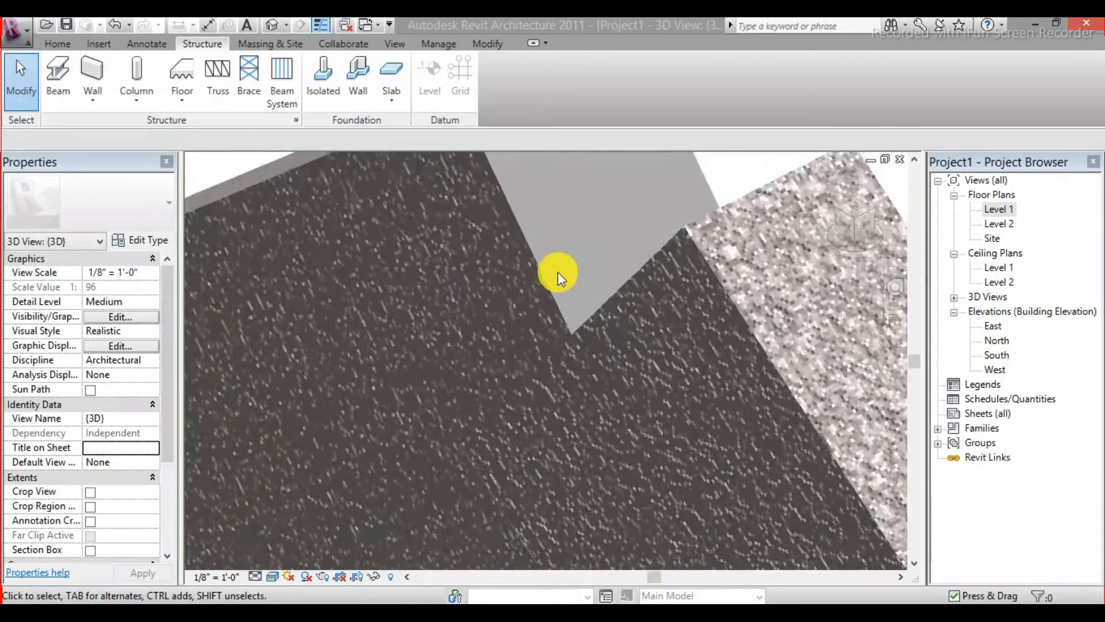
middle_click_drag(556, 269, 550, 247, "shift")
scroll(541, 256, "down", 6)
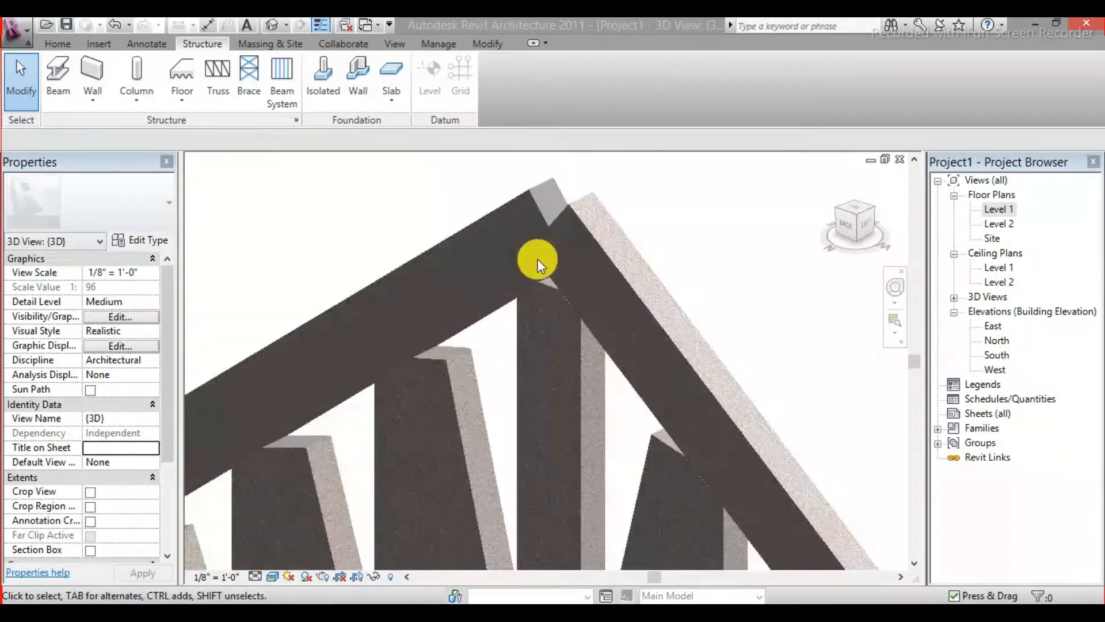
middle_click_drag(638, 288, 403, 302, "shift")
scroll(568, 309, "up", 5)
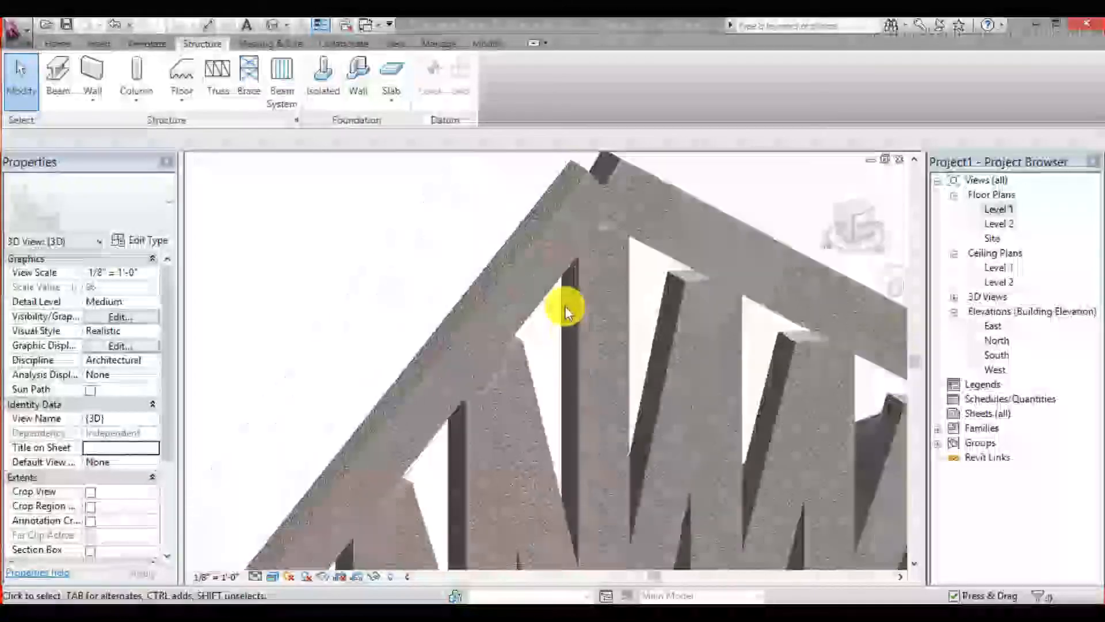
scroll(562, 305, "down", 3)
middle_click_drag(545, 315, 748, 320, "shift")
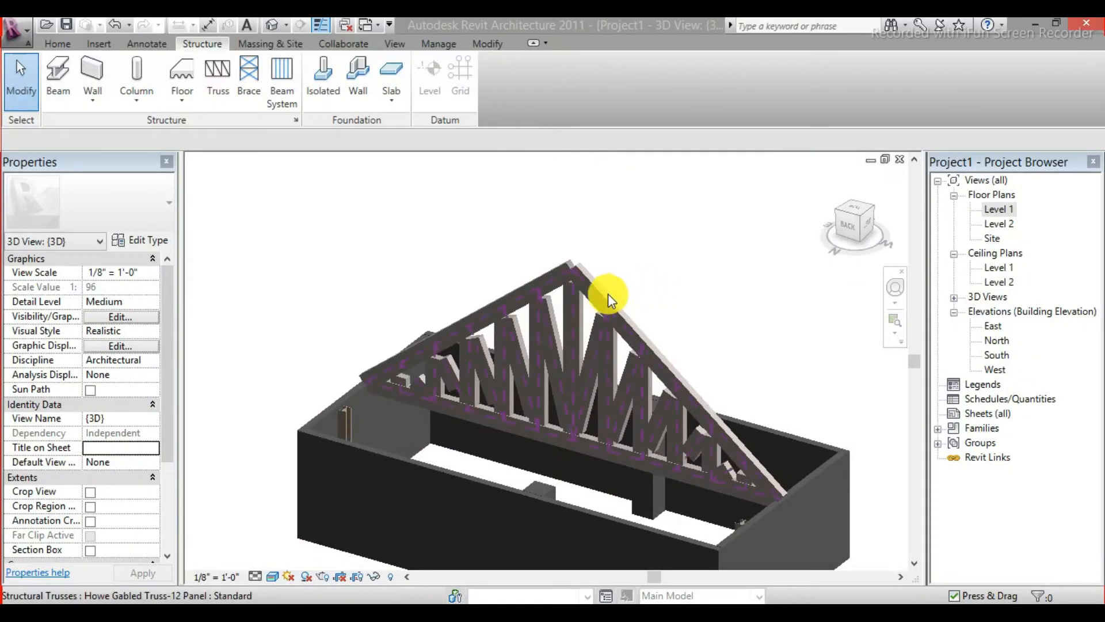
- Delete the Howe gabled truss from the building and open the Level 1 floor plan
left_click(511, 287)
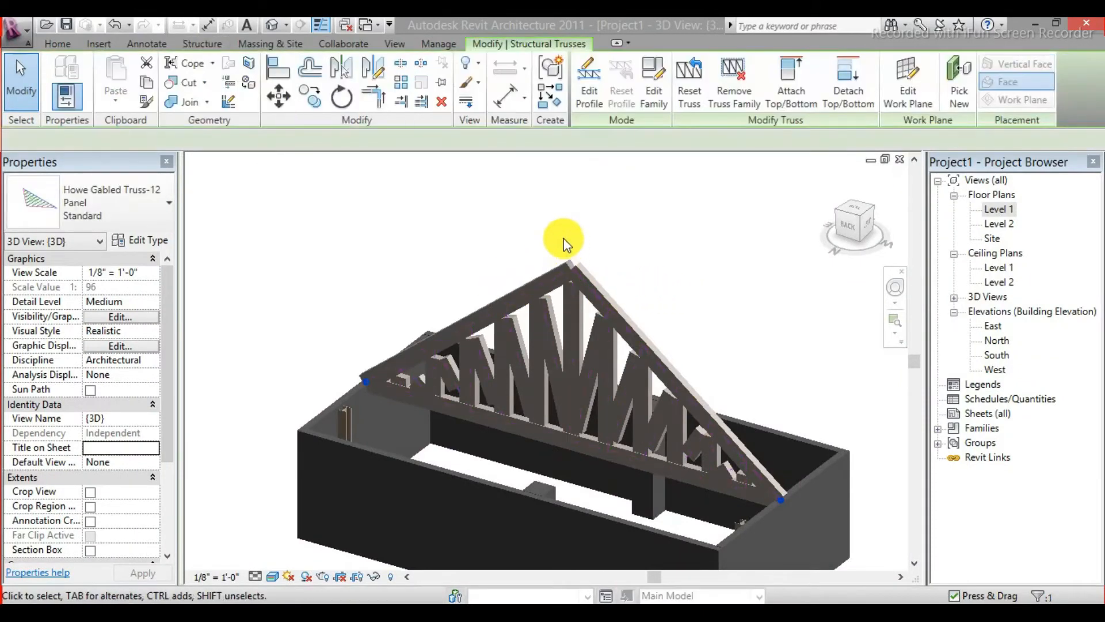
left_click(442, 104)
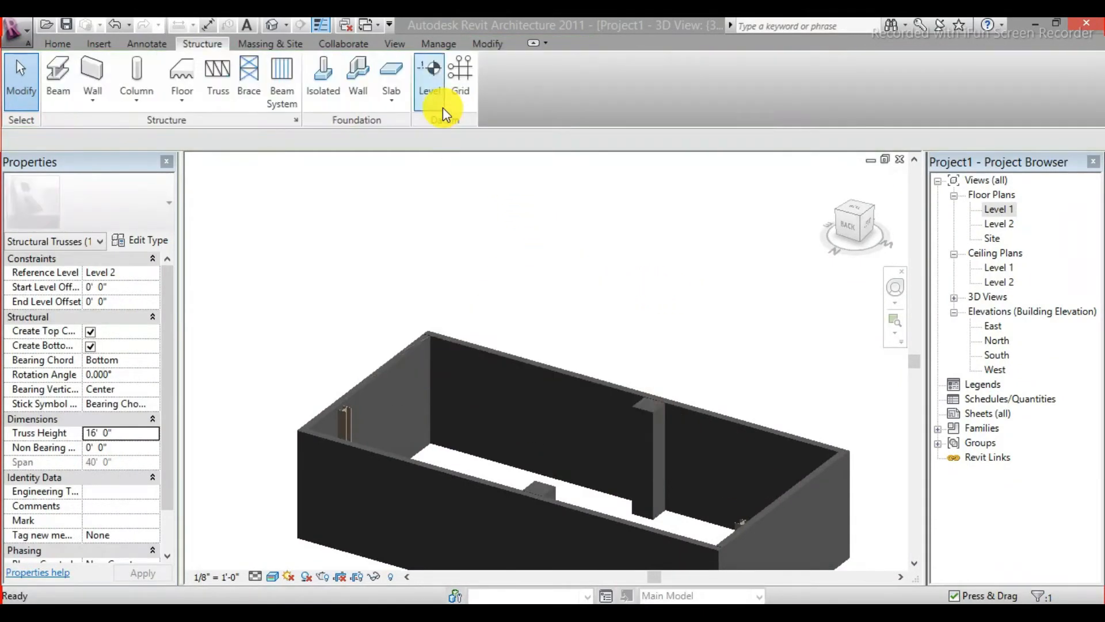
double_click(988, 209)
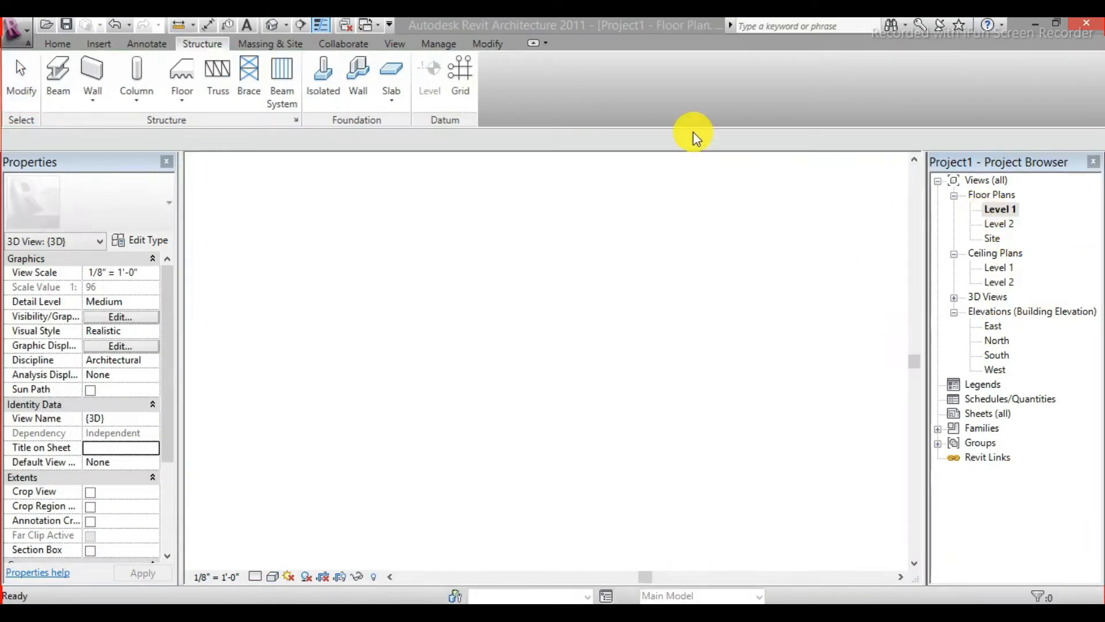
- Start truss placement and browse the family library to the Trusses folder under Structural
left_click(249, 86)
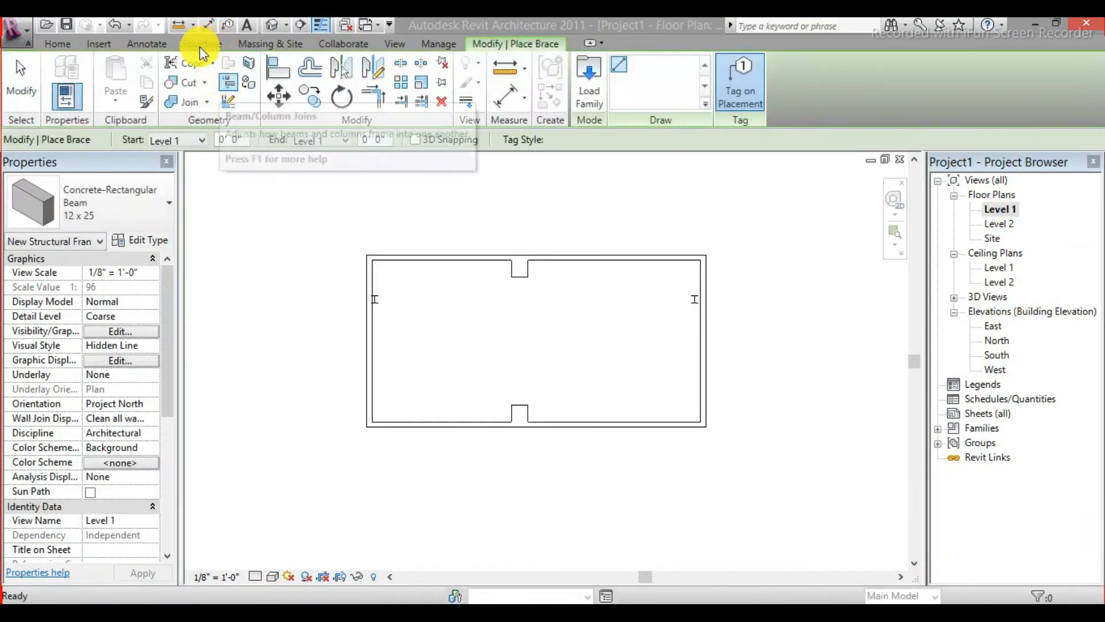
left_click(201, 43)
left_click(233, 75)
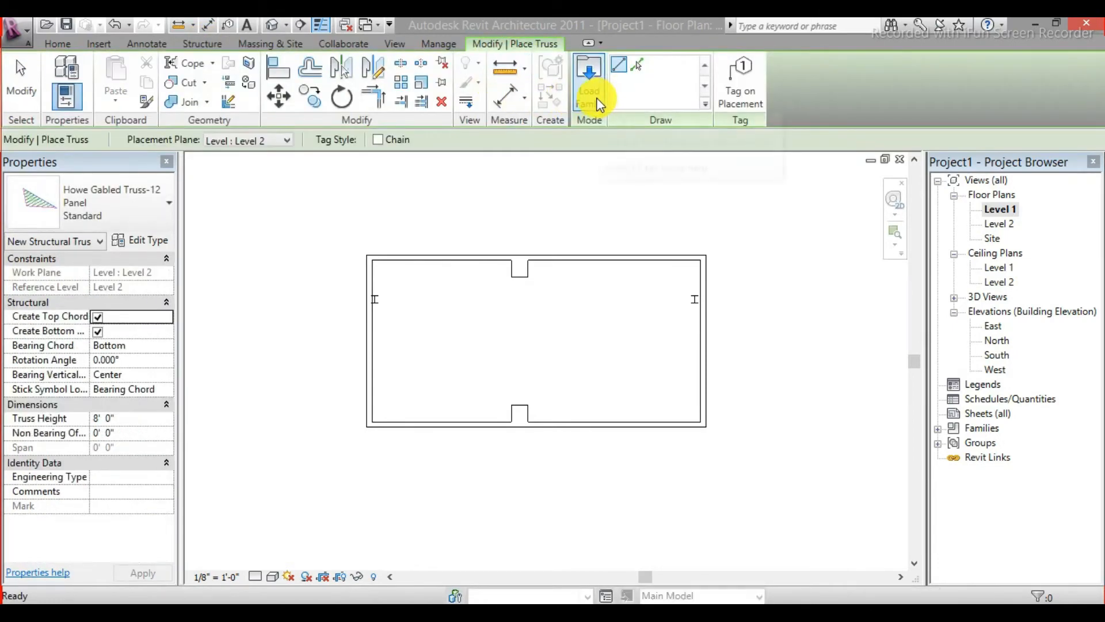
left_click(590, 127)
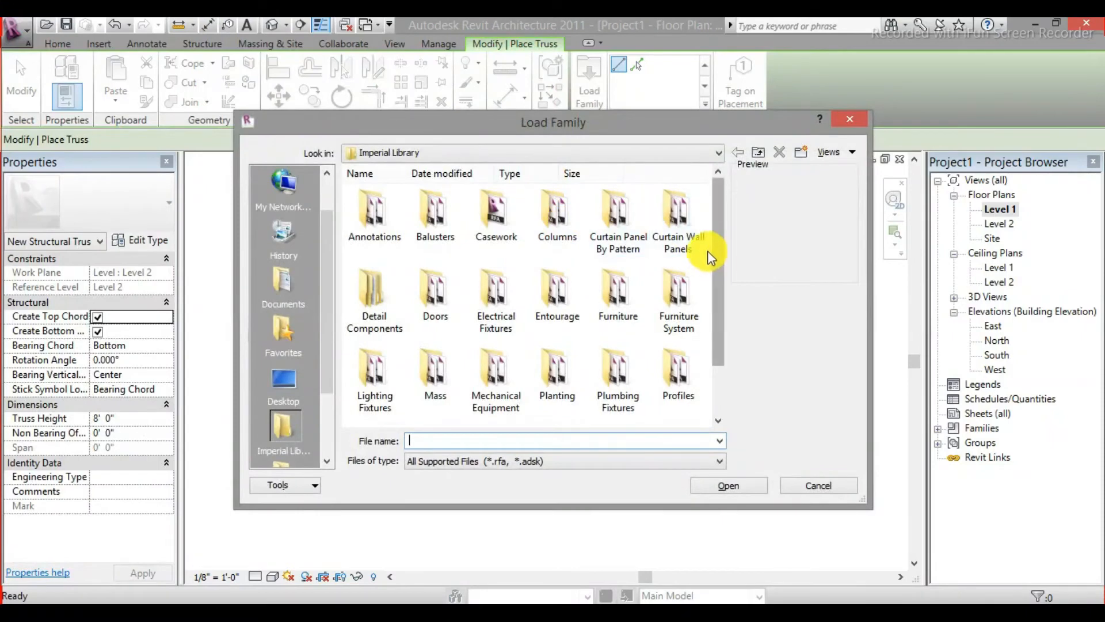
left_click_drag(719, 288, 724, 334)
double_click(496, 380)
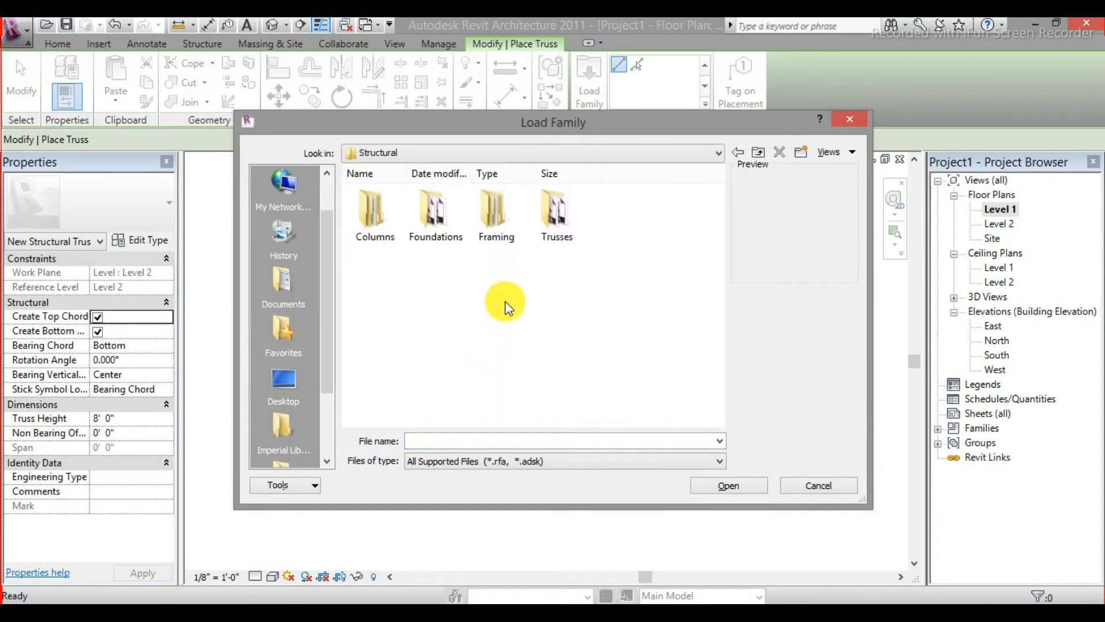
double_click(546, 233)
- Preview several gabled, flat and cambered truss families, and load Warren Truss-11 Panel.rfa
left_click(540, 251)
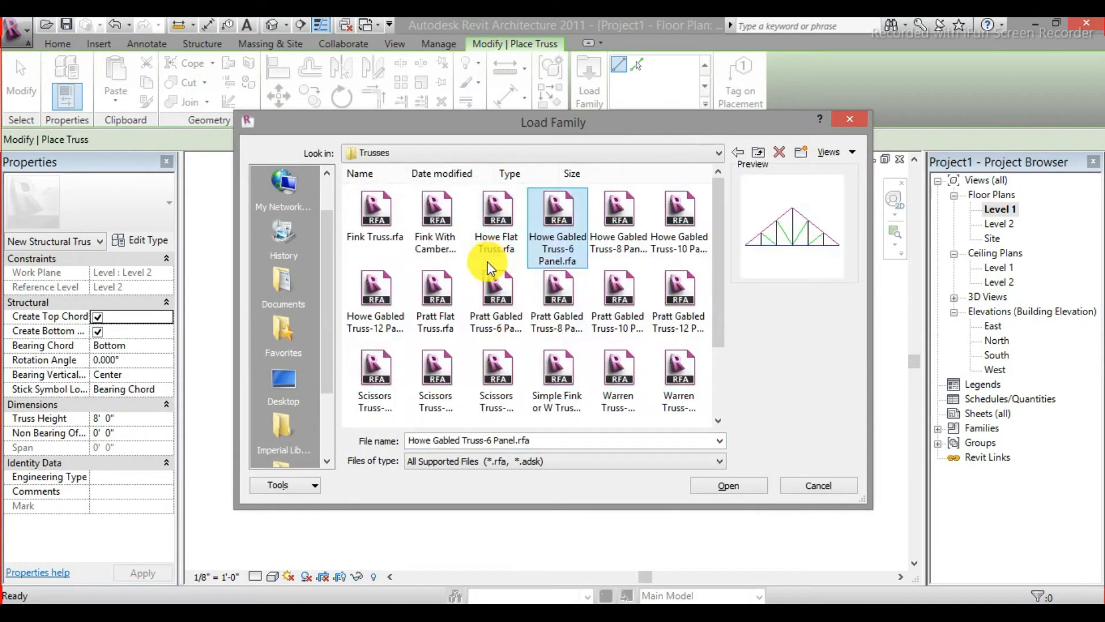
left_click(557, 294)
left_click(495, 209)
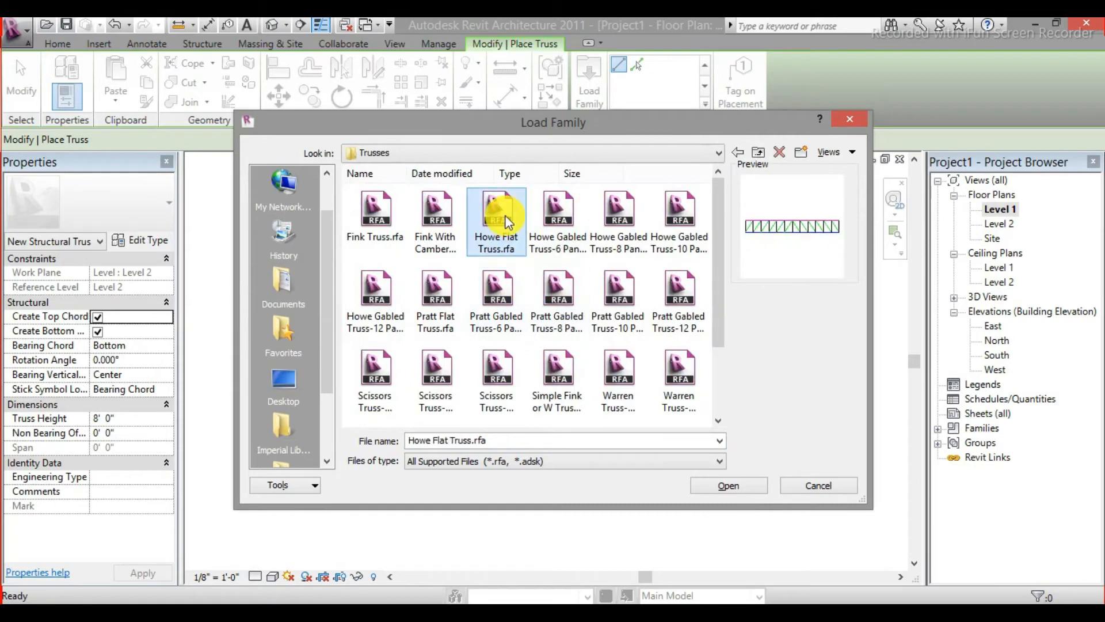
scroll(717, 268, "down", 1)
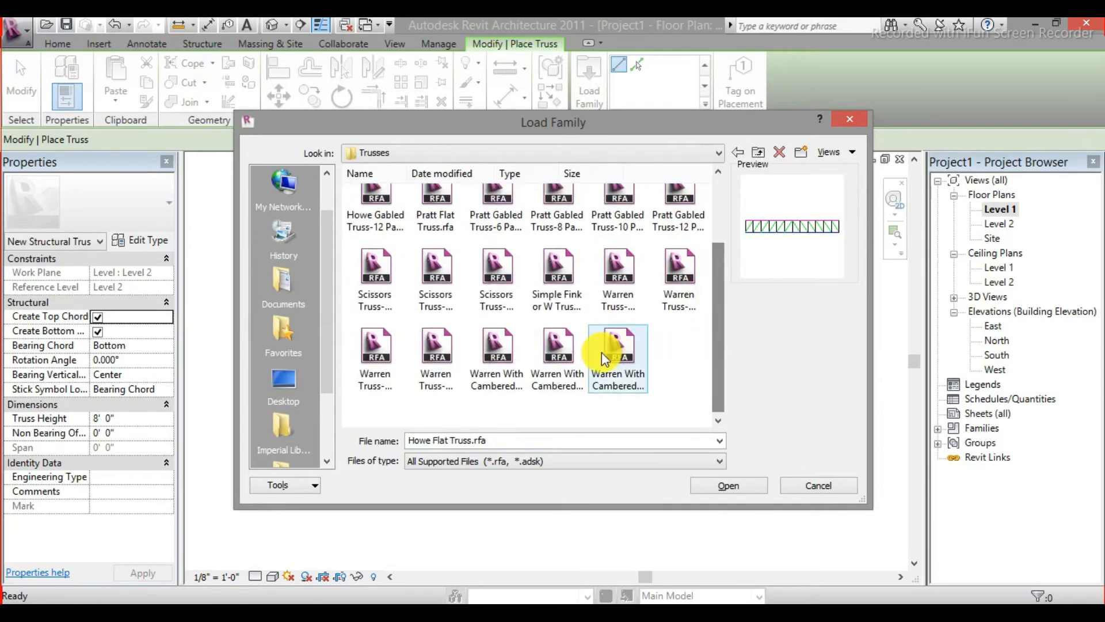
left_click(554, 351)
left_click(436, 356)
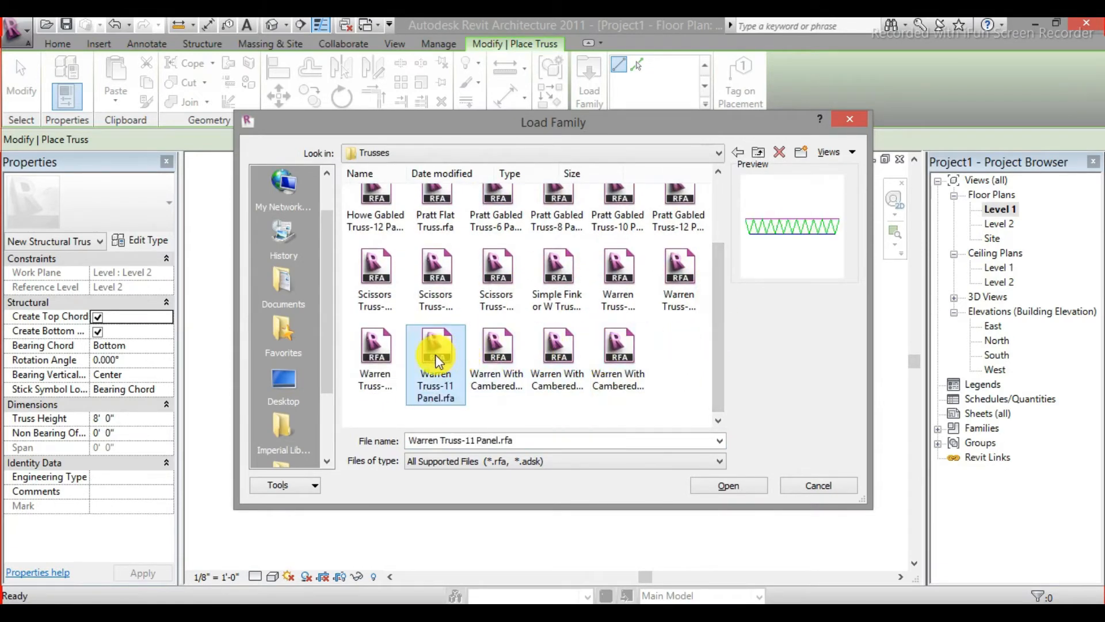
left_click(728, 485)
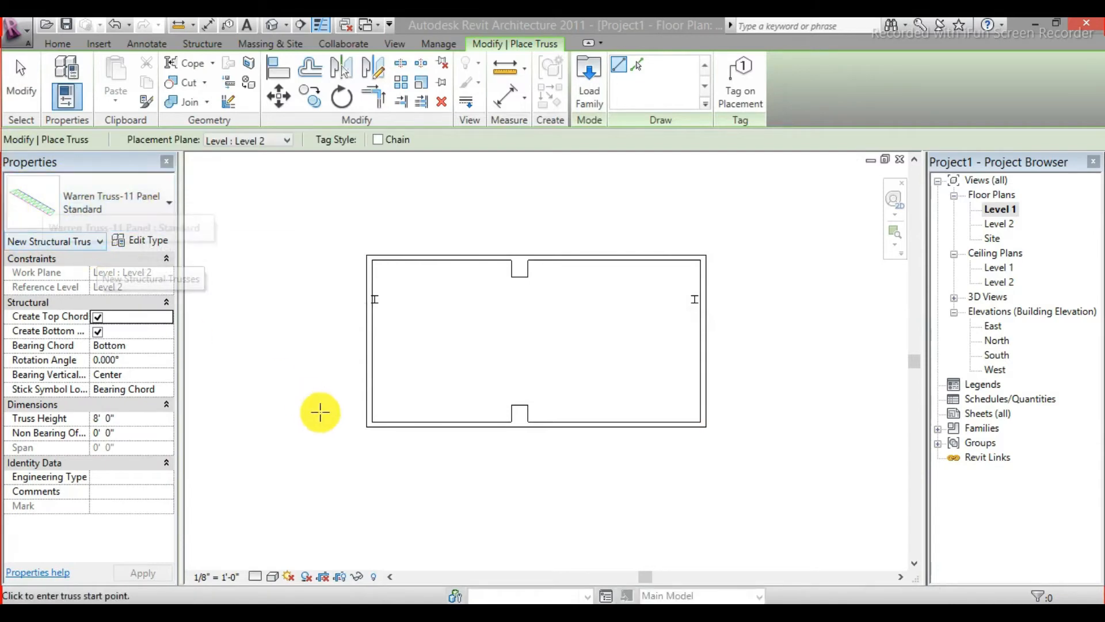
- Place the Warren truss lengthwise across the building, from one short wall to the opposite one
left_click(370, 335)
left_click(700, 343)
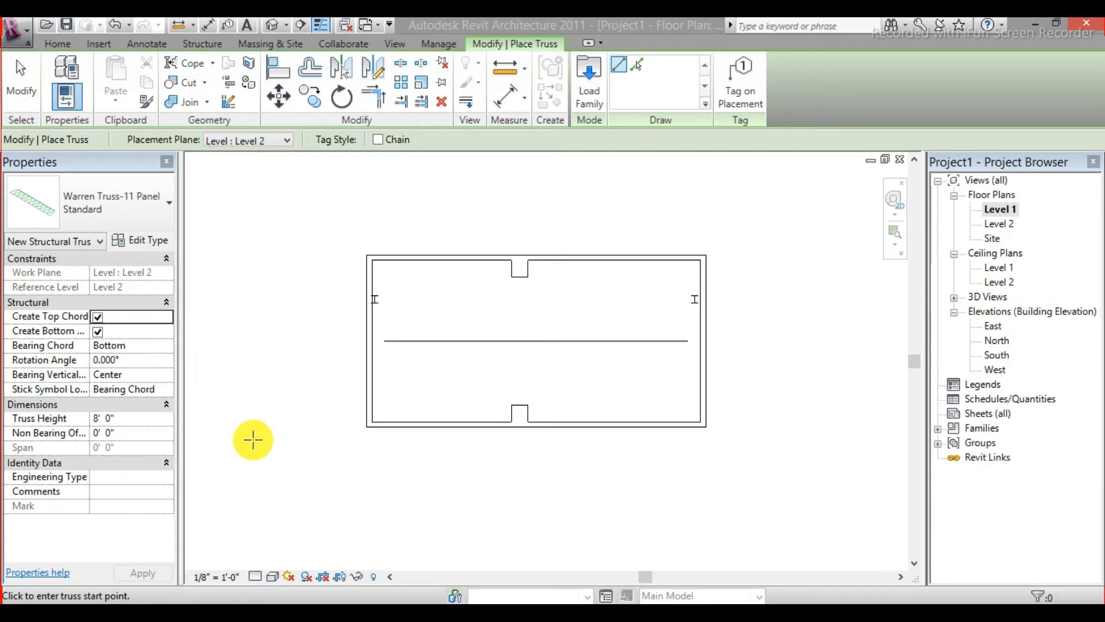
- Open the 3D view to inspect the placed Warren truss between the walls, and end truss placement
left_click(273, 25)
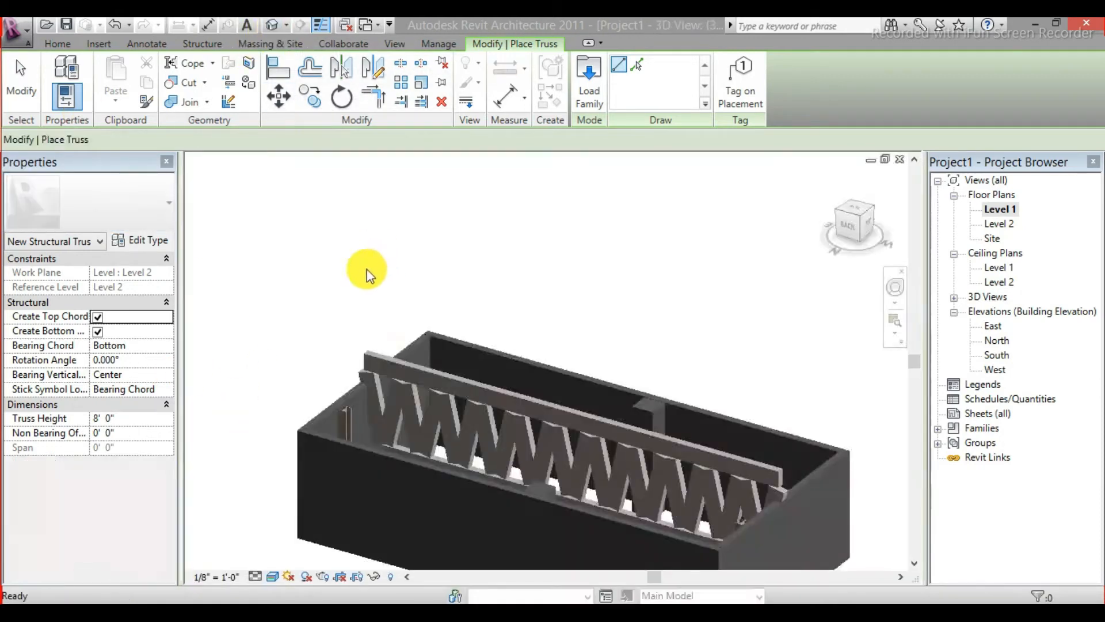
scroll(454, 327, "down", 1)
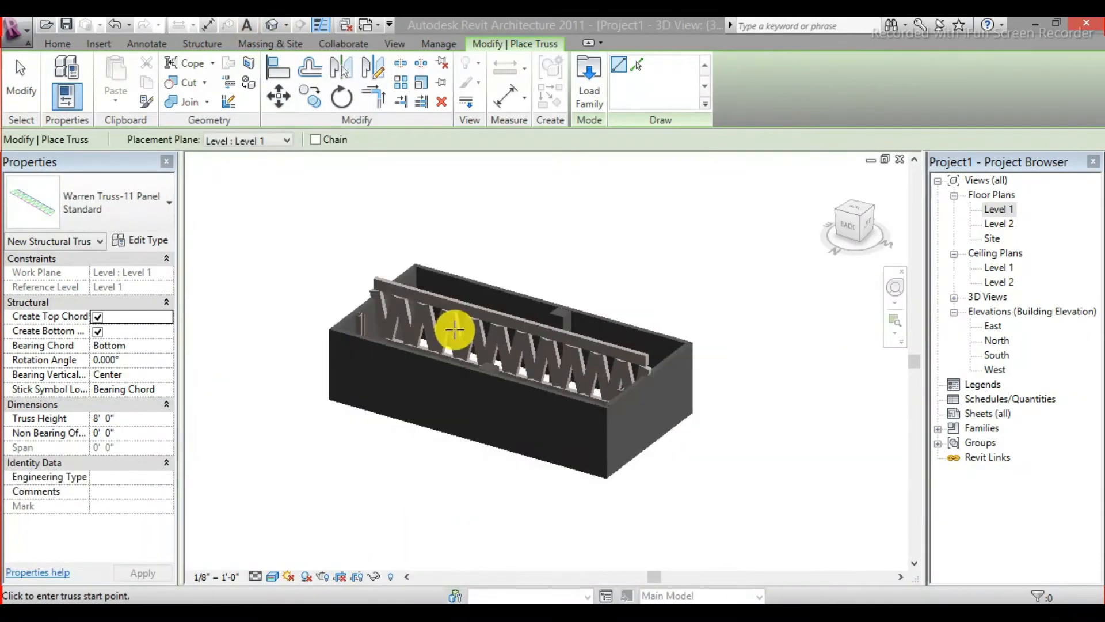
scroll(491, 402, "up", 1)
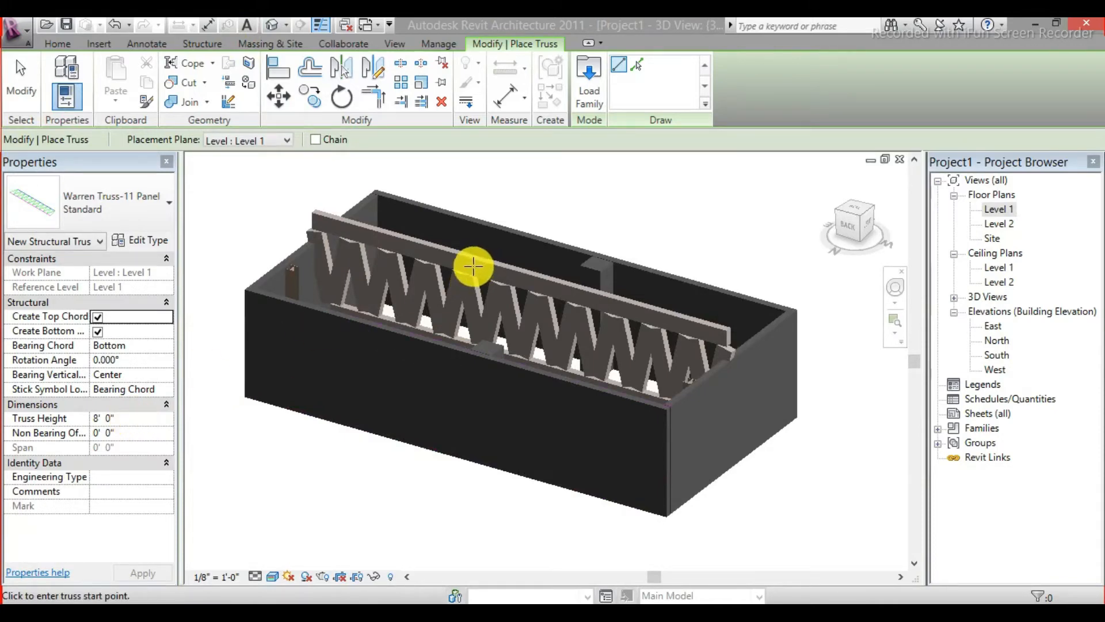
key("Escape")
key("Escape")
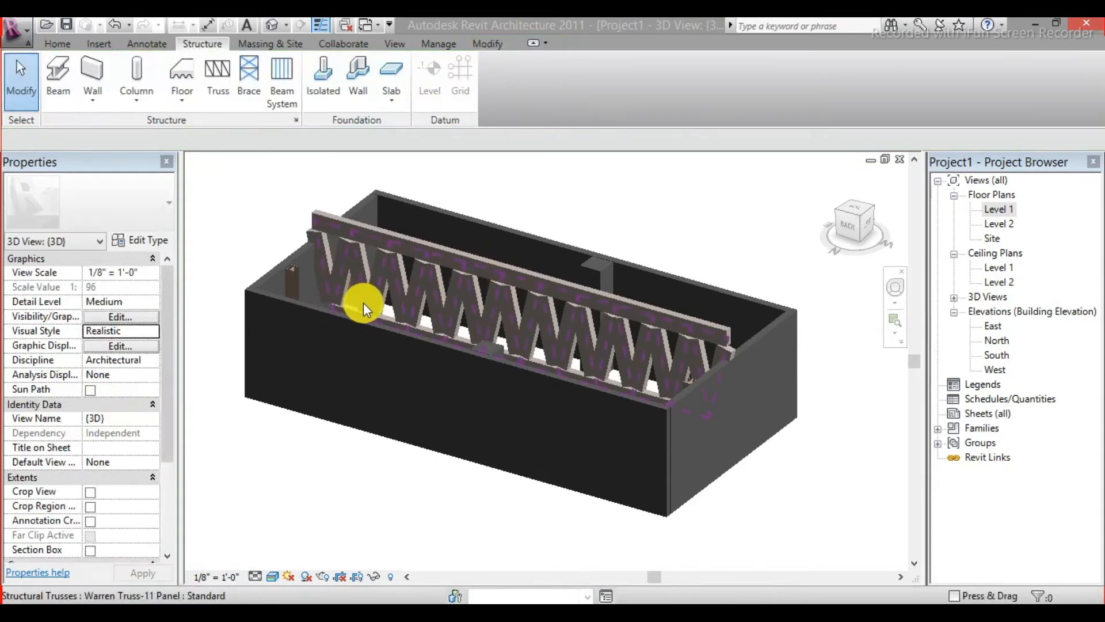
- Raise the Warren truss to Level 2 by setting its Start Level Offset and End Level Offset to 0
left_click(365, 303)
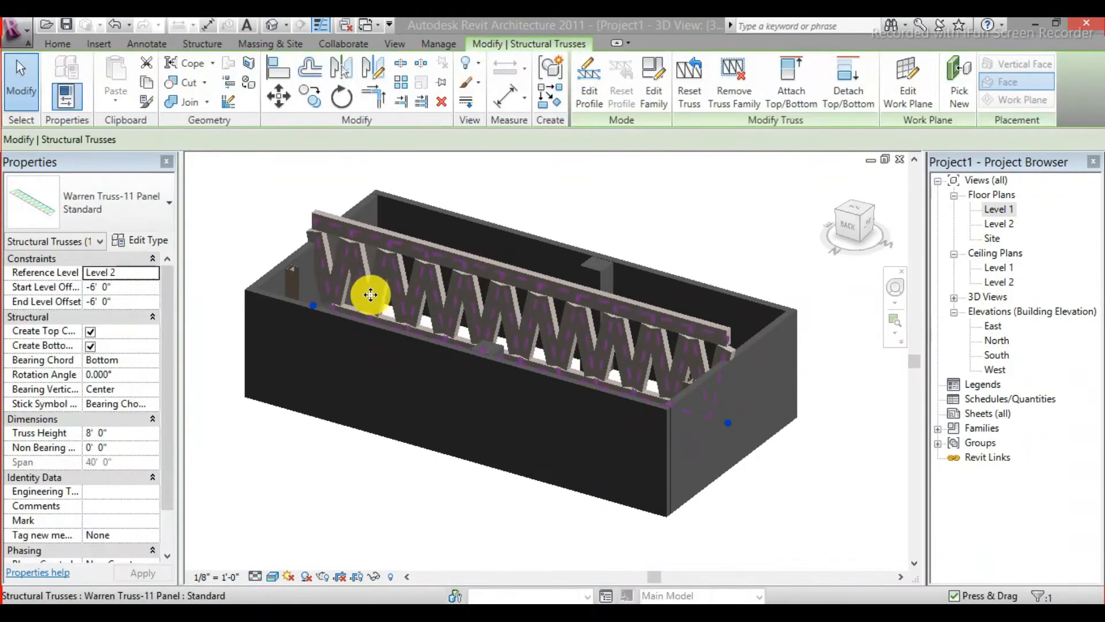
left_click(141, 286)
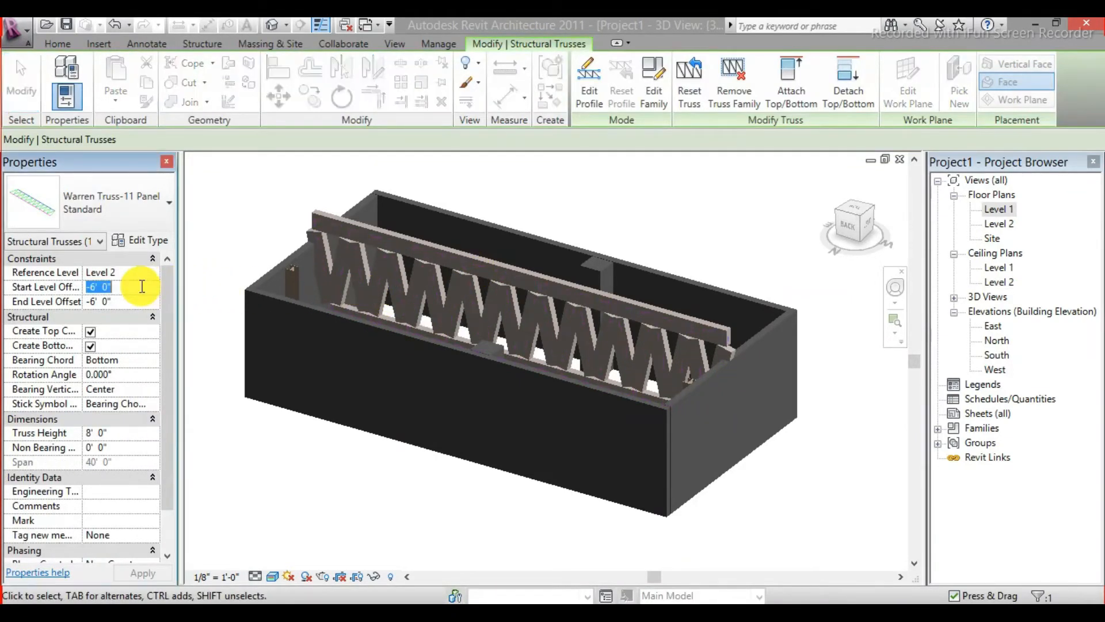
type("0")
key("Return")
left_click(119, 300)
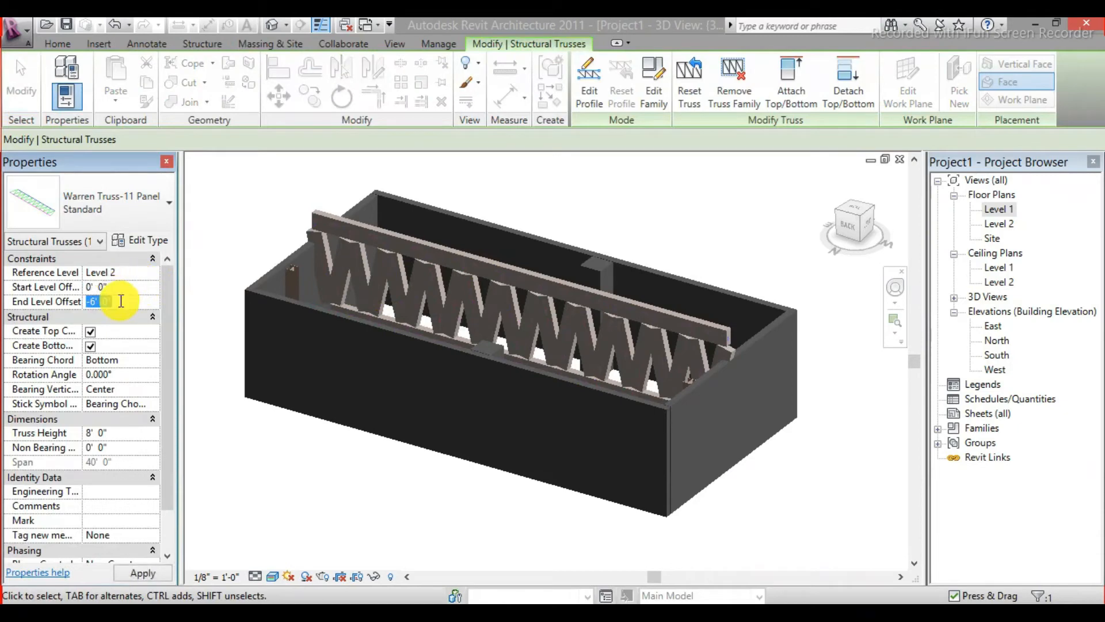
type("0")
key("Return")
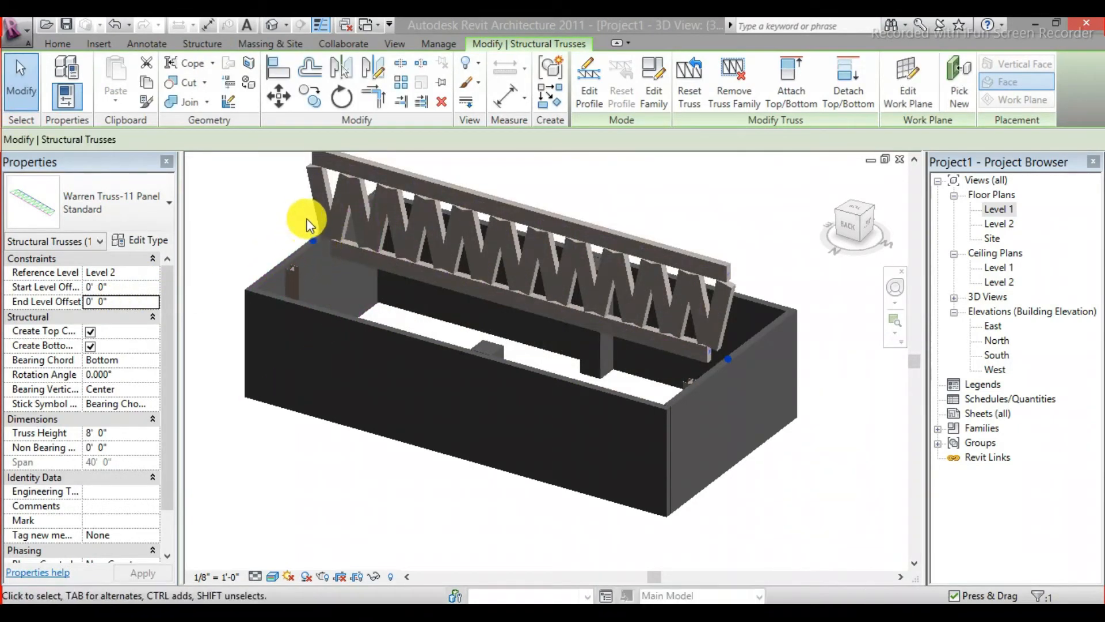
- Stretch one end of the Warren truss outward over the short wall, to a span of 40' 6"
scroll(299, 219, "up", 3)
scroll(291, 230, "down", 5)
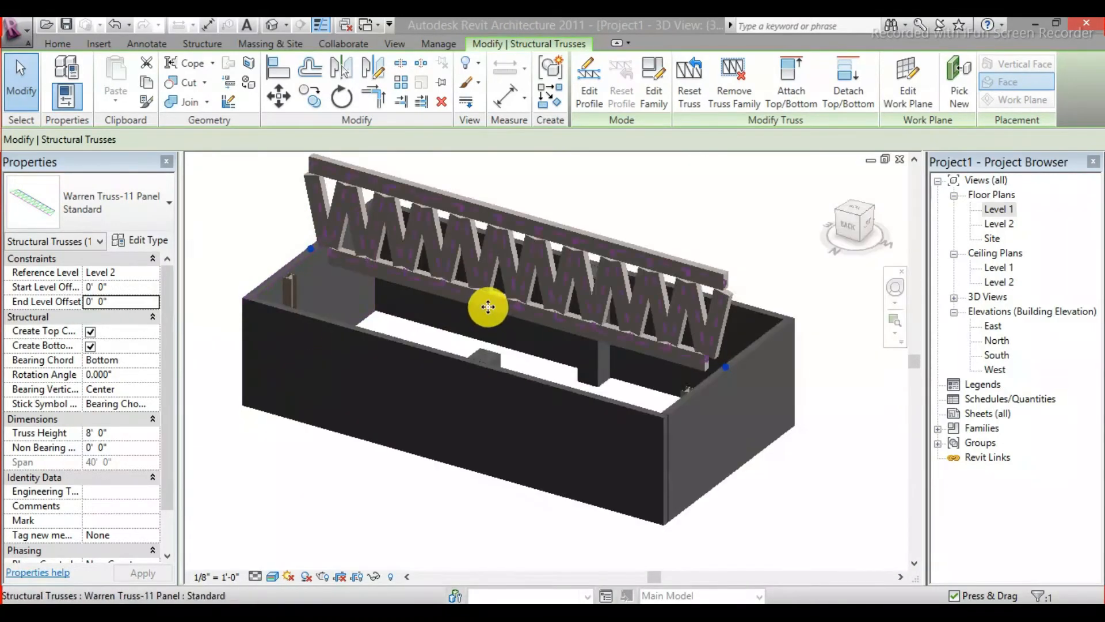
scroll(723, 368, "up", 5)
left_click_drag(756, 367, 766, 366)
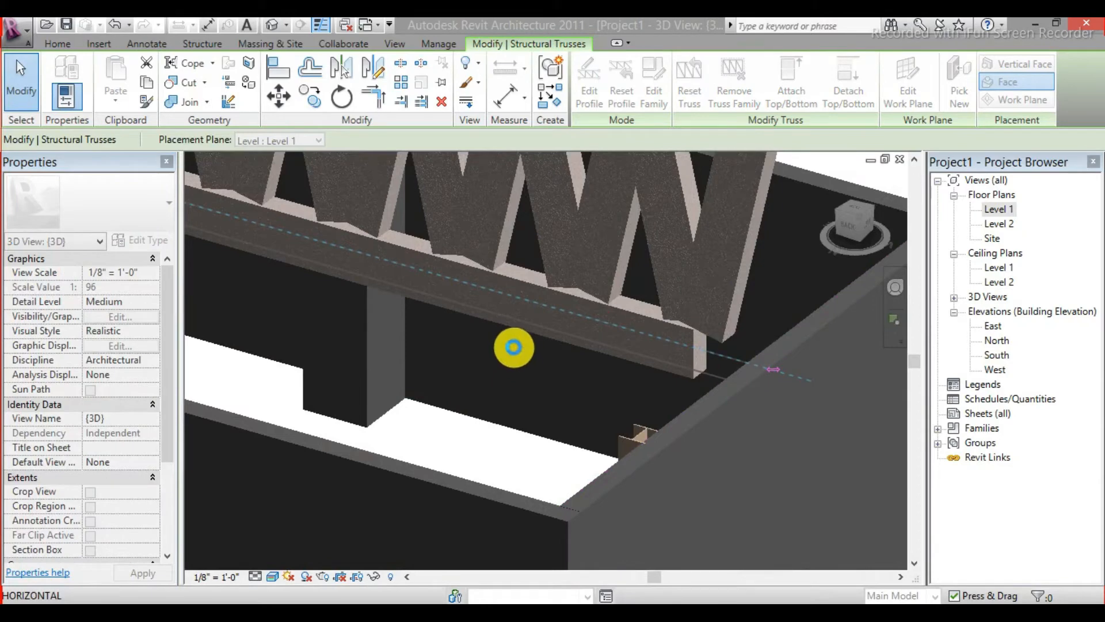
scroll(553, 374, "down", 3)
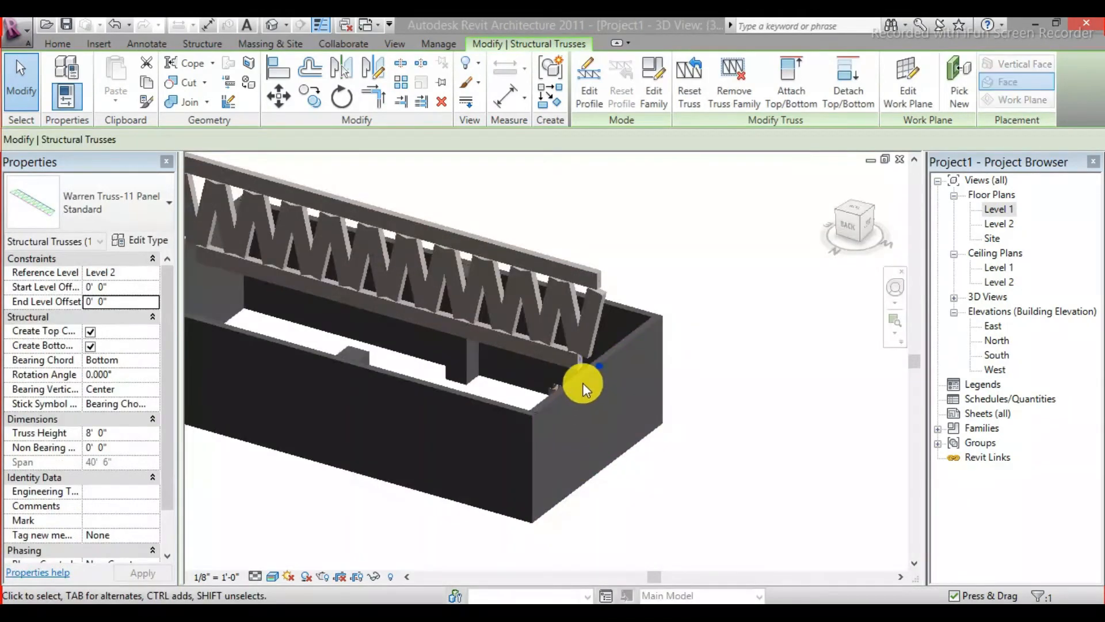
scroll(583, 382, "down", 4)
scroll(537, 353, "up", 3)
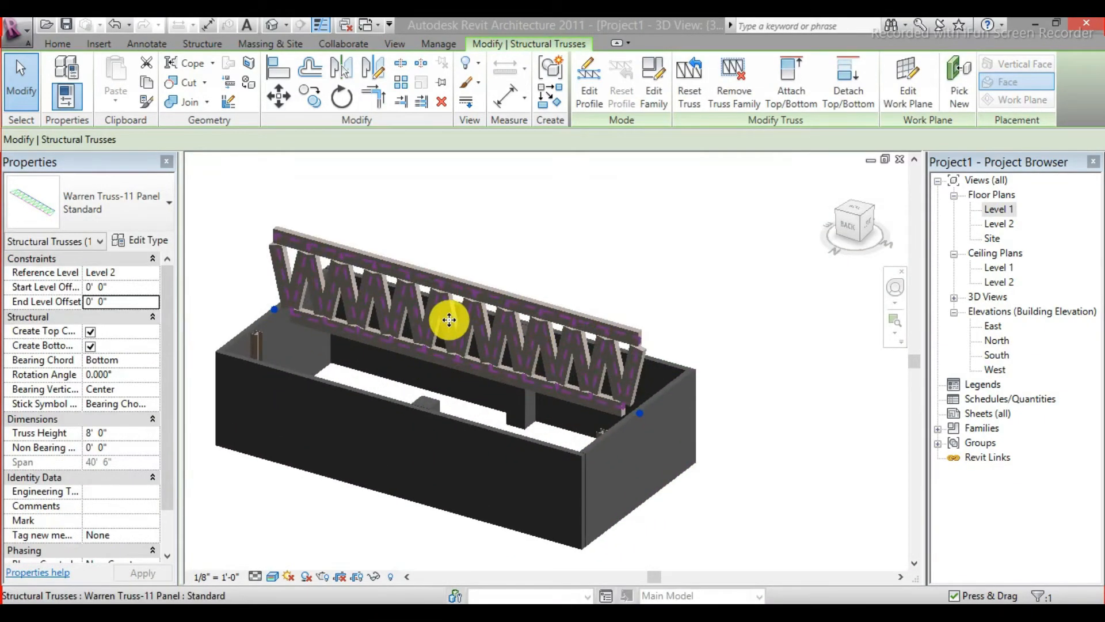
- Delete the Warren truss from the building and open the Level 1 floor plan
left_click(441, 104)
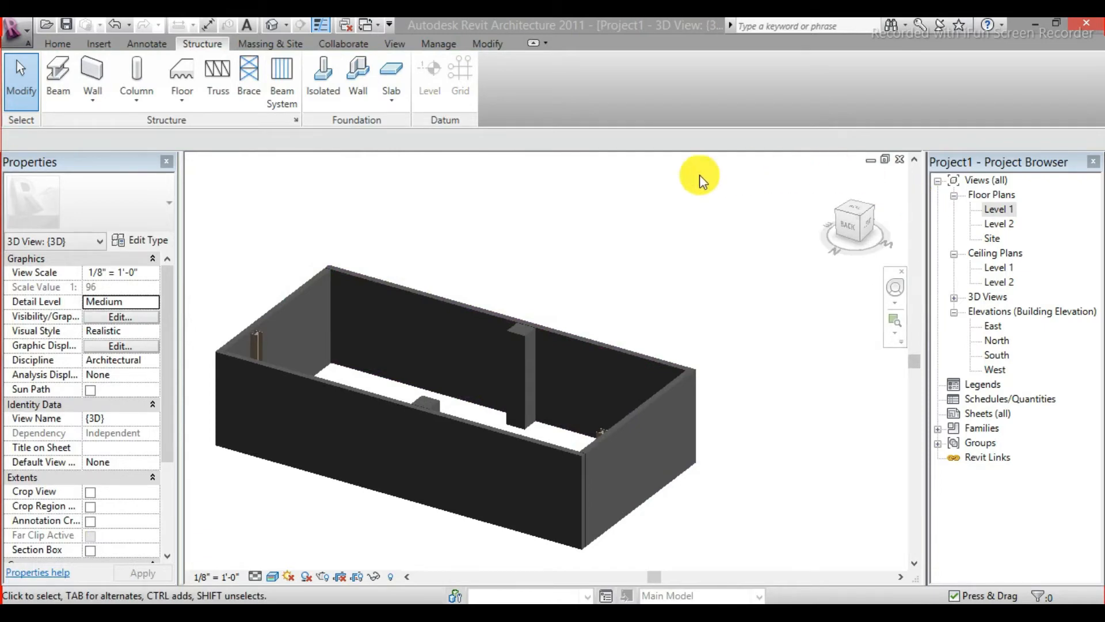
double_click(992, 208)
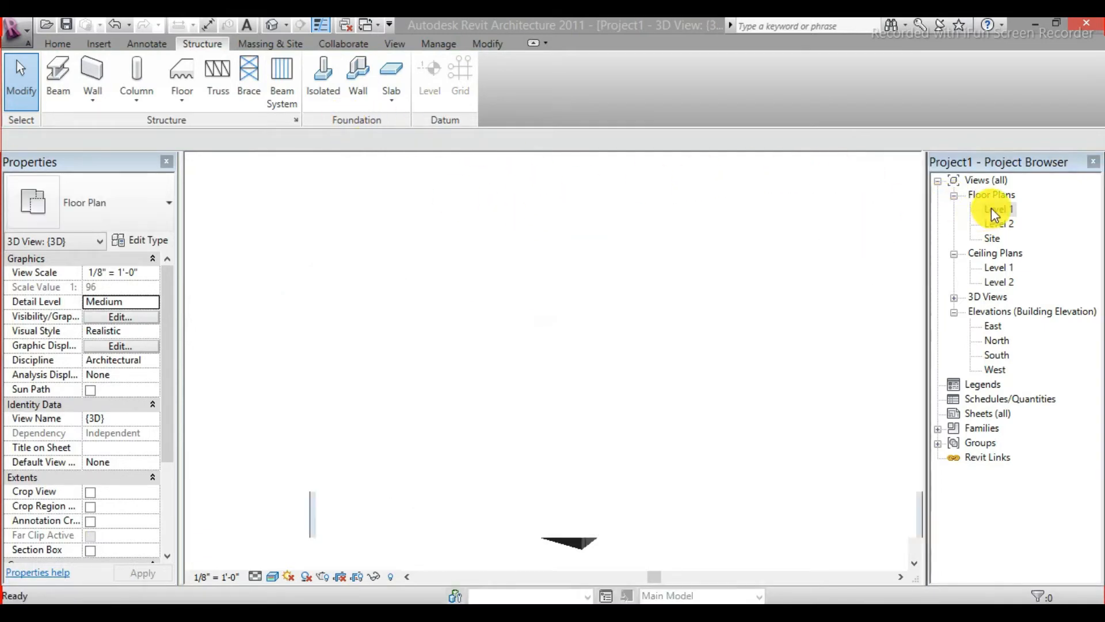
scroll(528, 234, "up", 2)
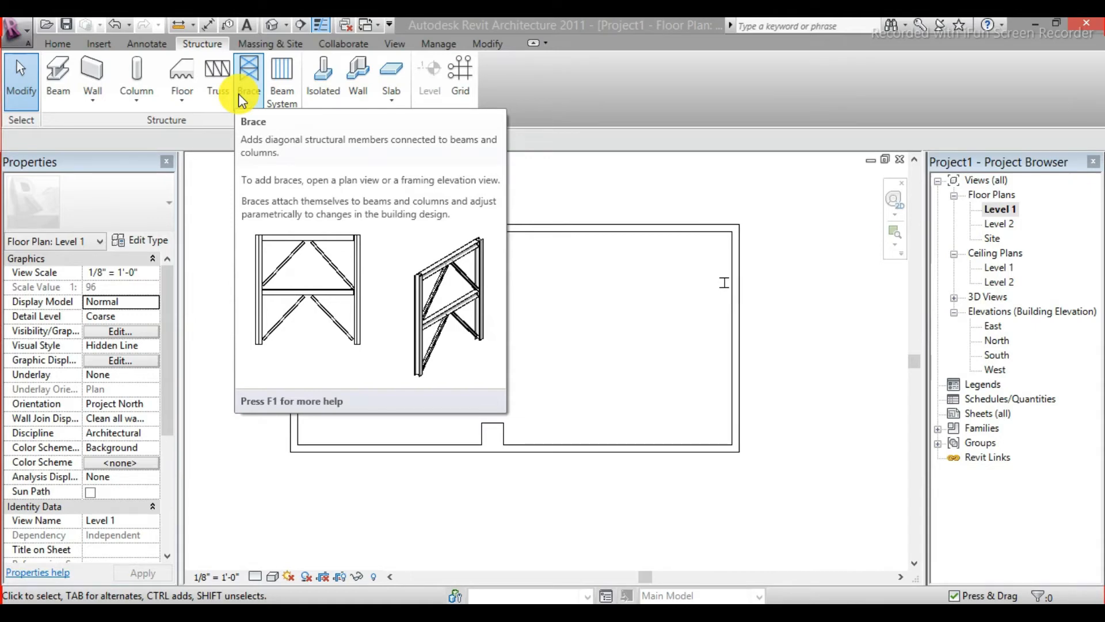
left_click(242, 88)
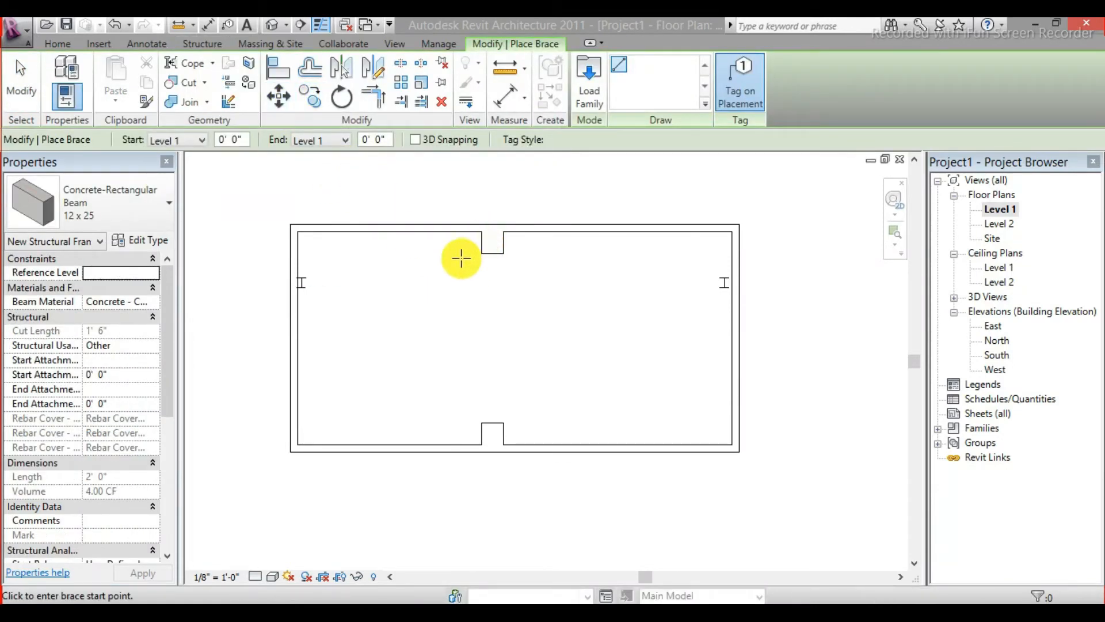
scroll(454, 255, "down", 2)
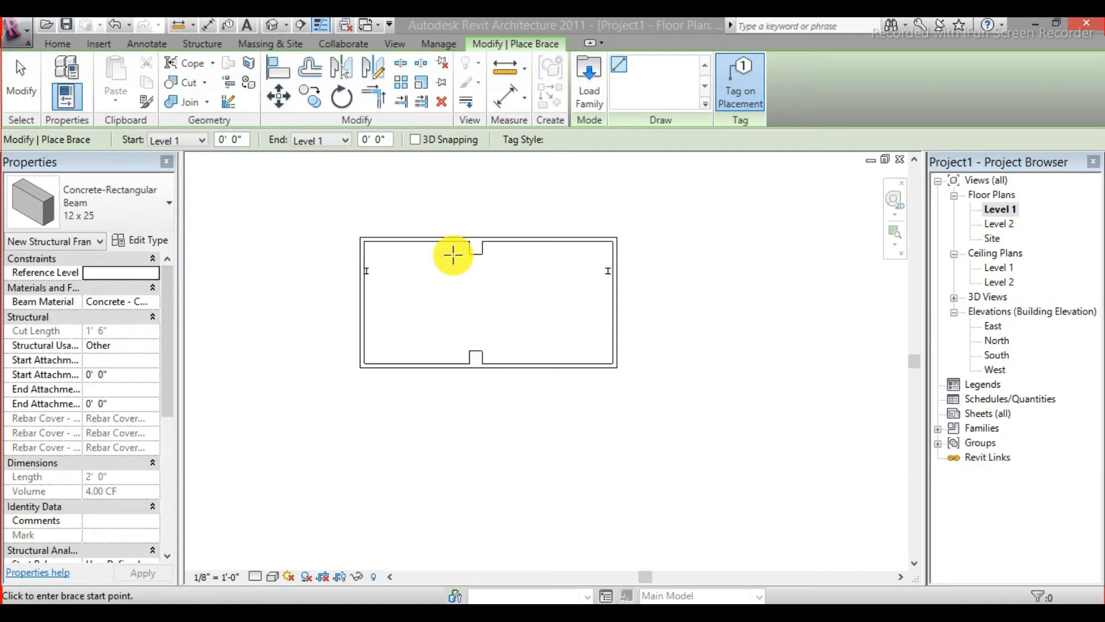
scroll(654, 299, "up", 1)
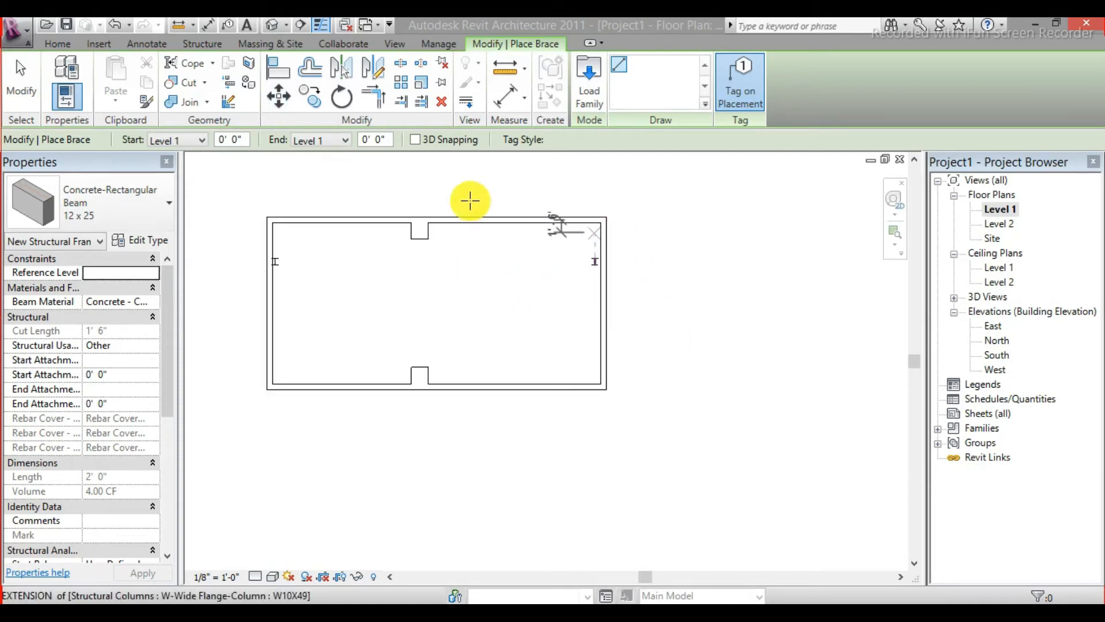
key("Escape")
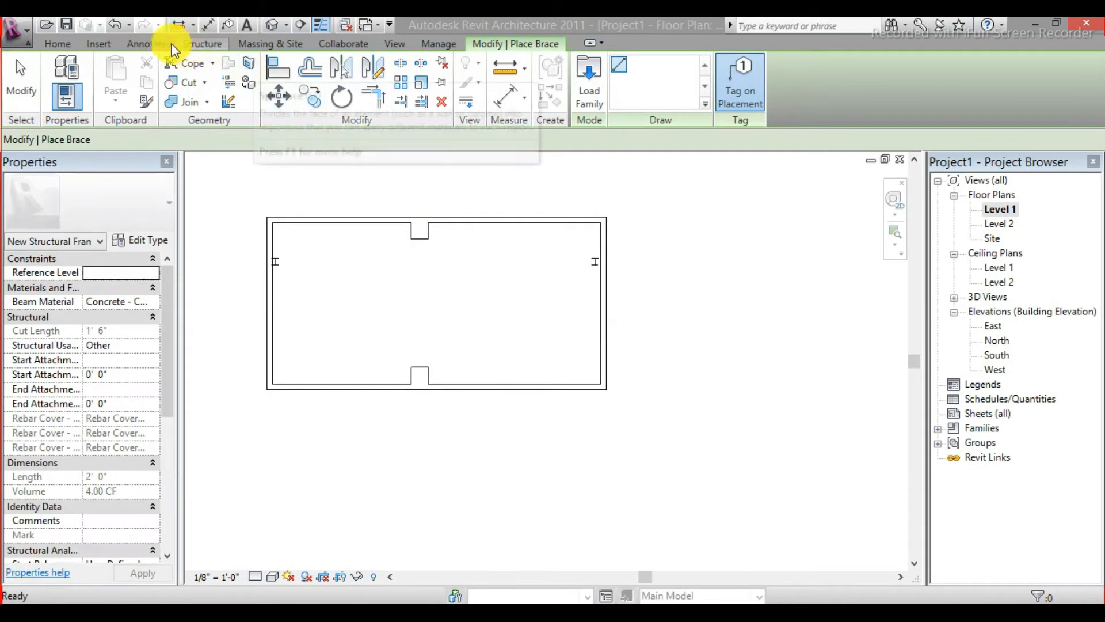
- Place a vertical W10X49 structural column outside the building, about 3' 6" from the short wall and 6' from the corner
left_click(186, 43)
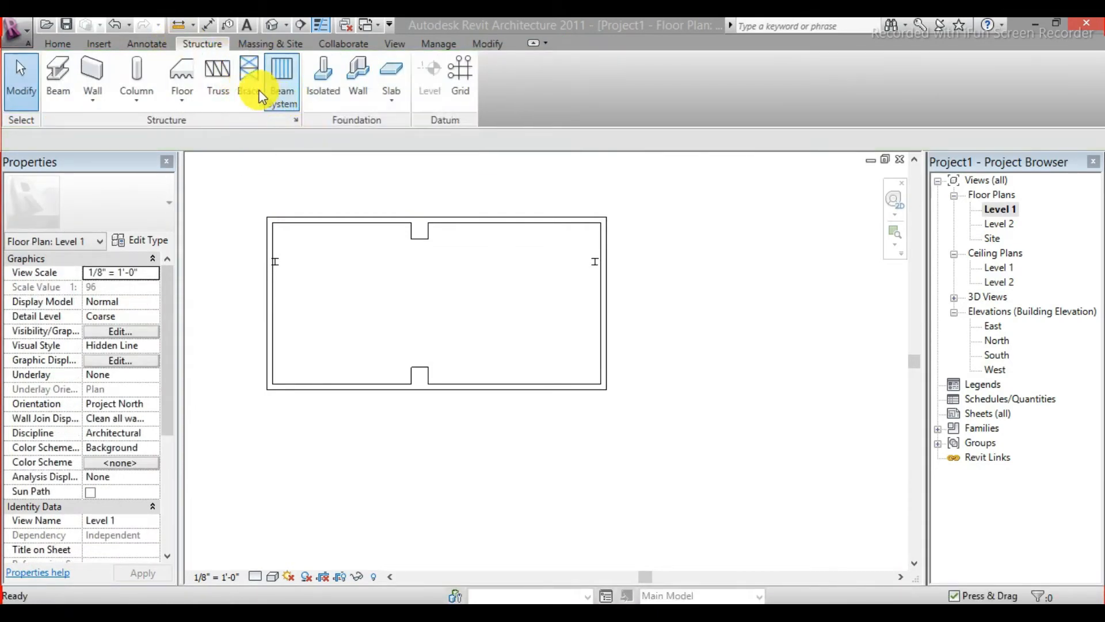
left_click(139, 110)
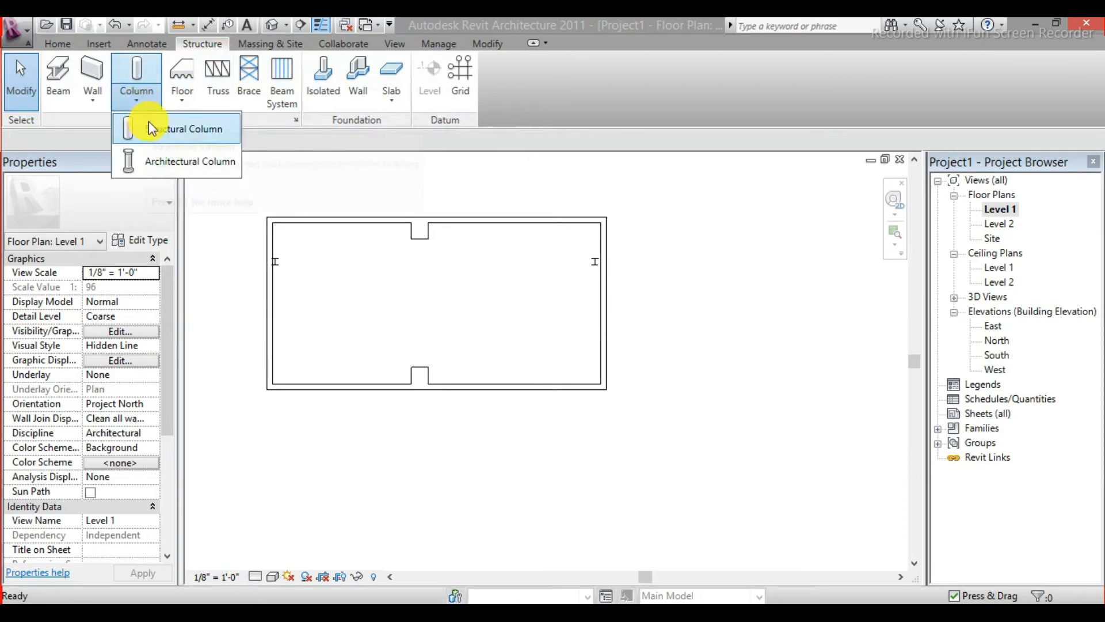
left_click(149, 125)
scroll(633, 264, "up", 3)
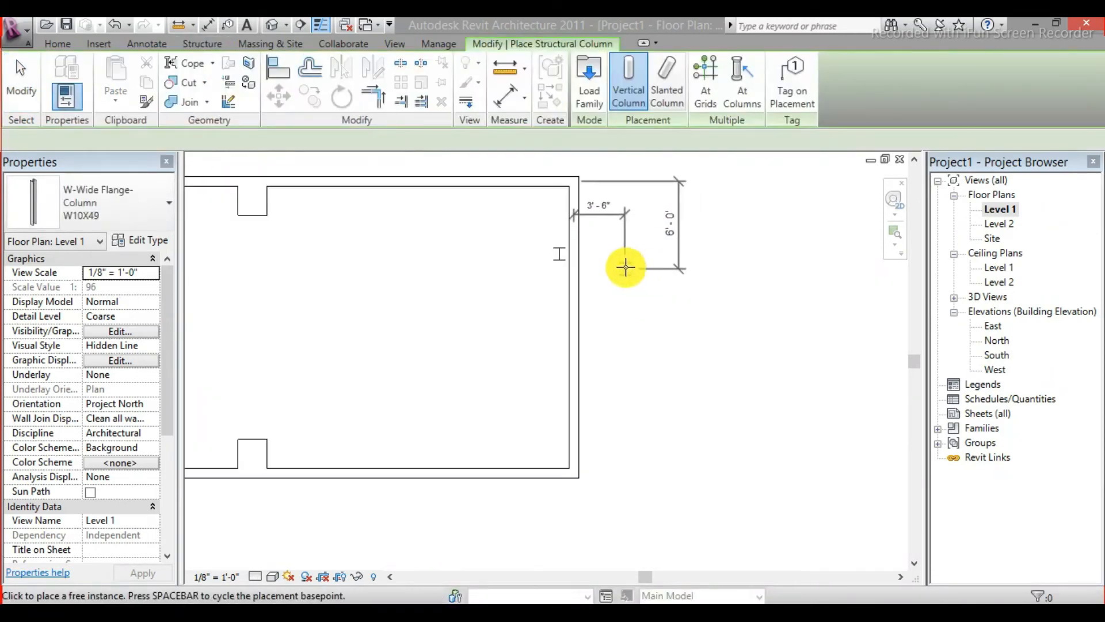
middle_click_drag(701, 271, 592, 247)
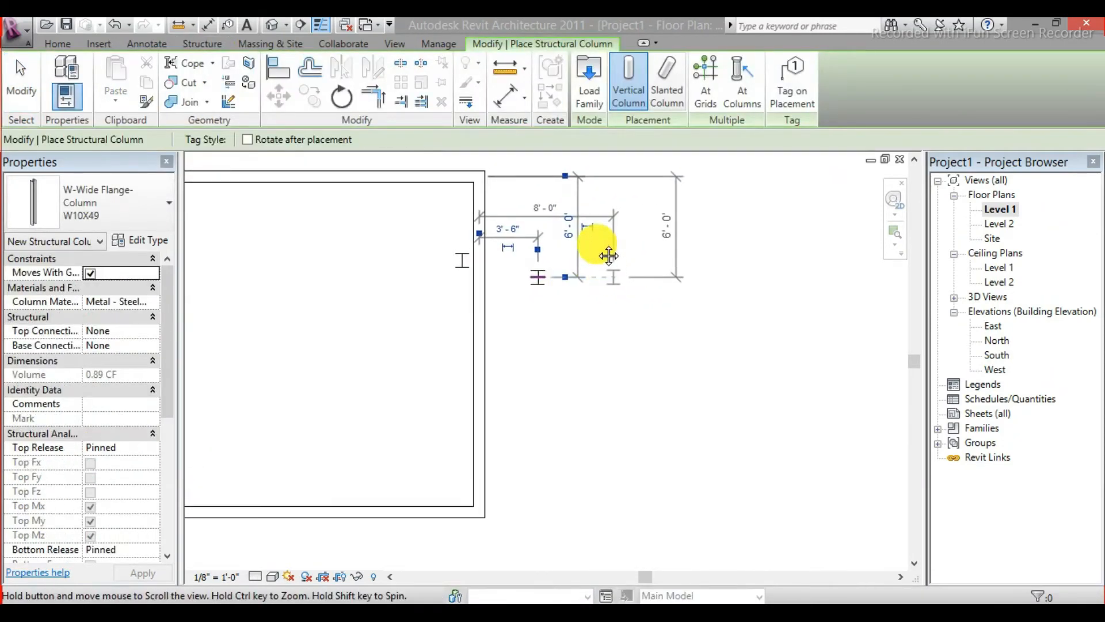
- Place a slanted W10X49 column about 10' 6" long toward the outside vertical column, from -9' 0" to 0' 0" on Level 1
left_click(665, 86)
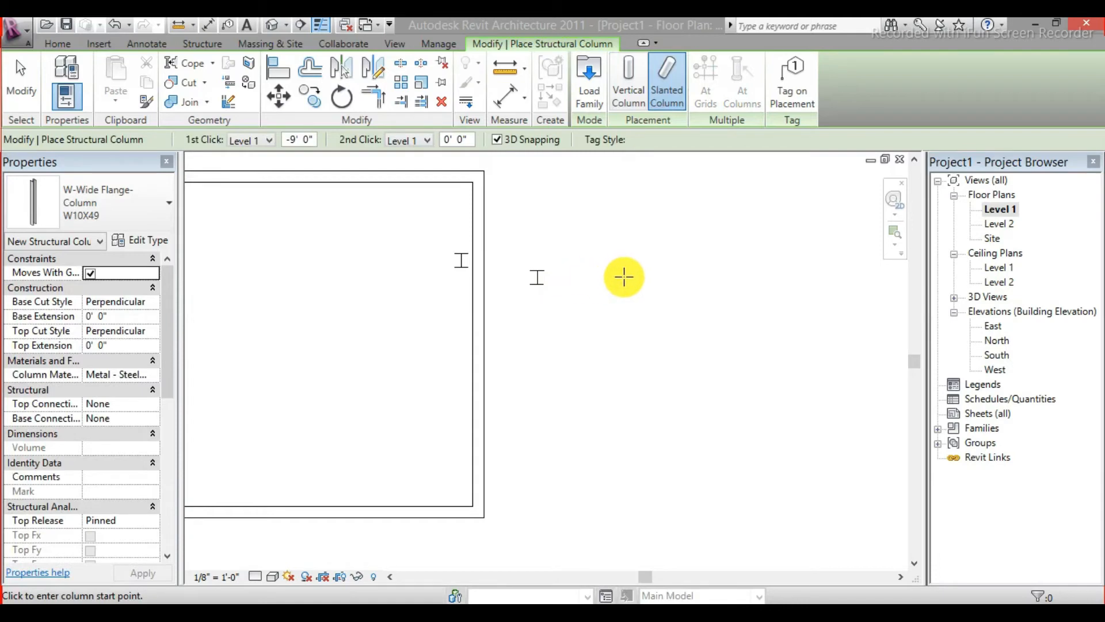
left_click(633, 279)
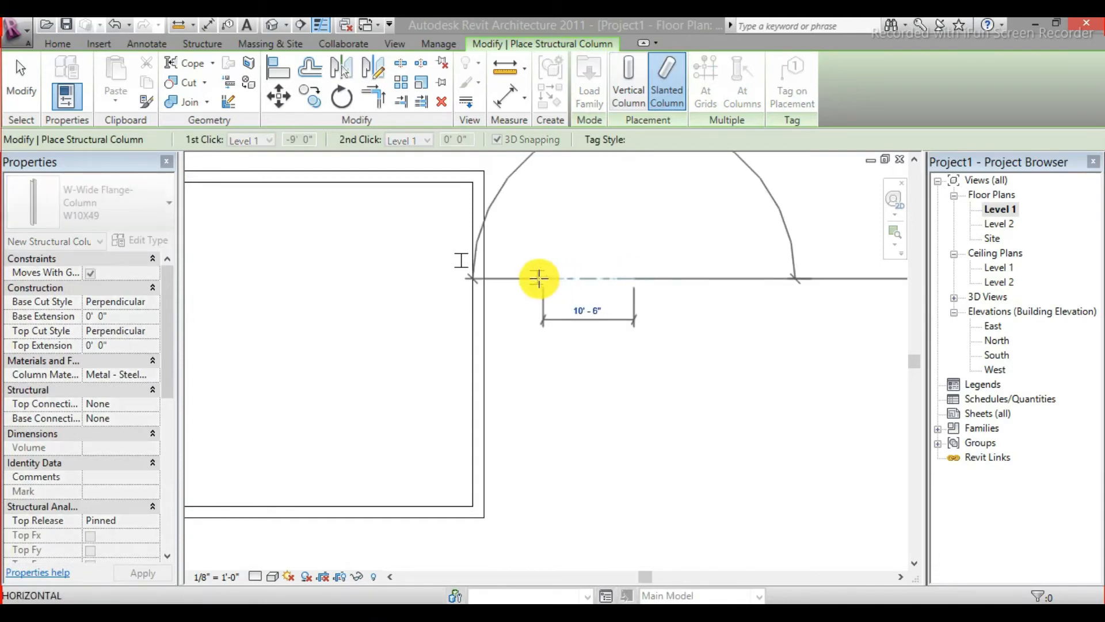
left_click(551, 278)
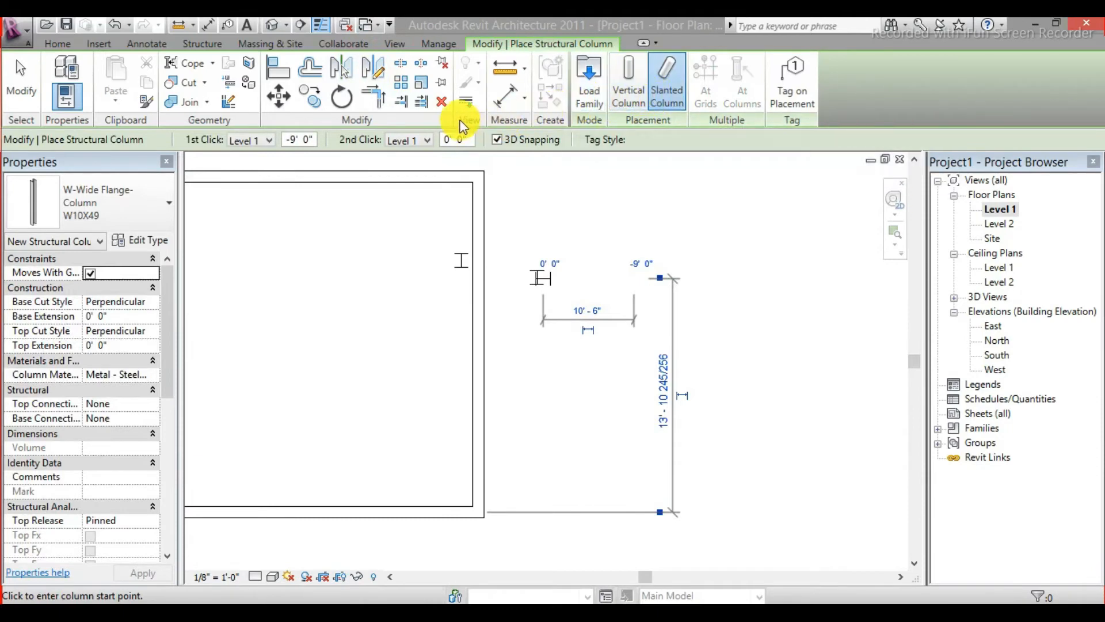
- Examine the vertical and slanted columns in the 3D view from the back, and end column placement
left_click(269, 26)
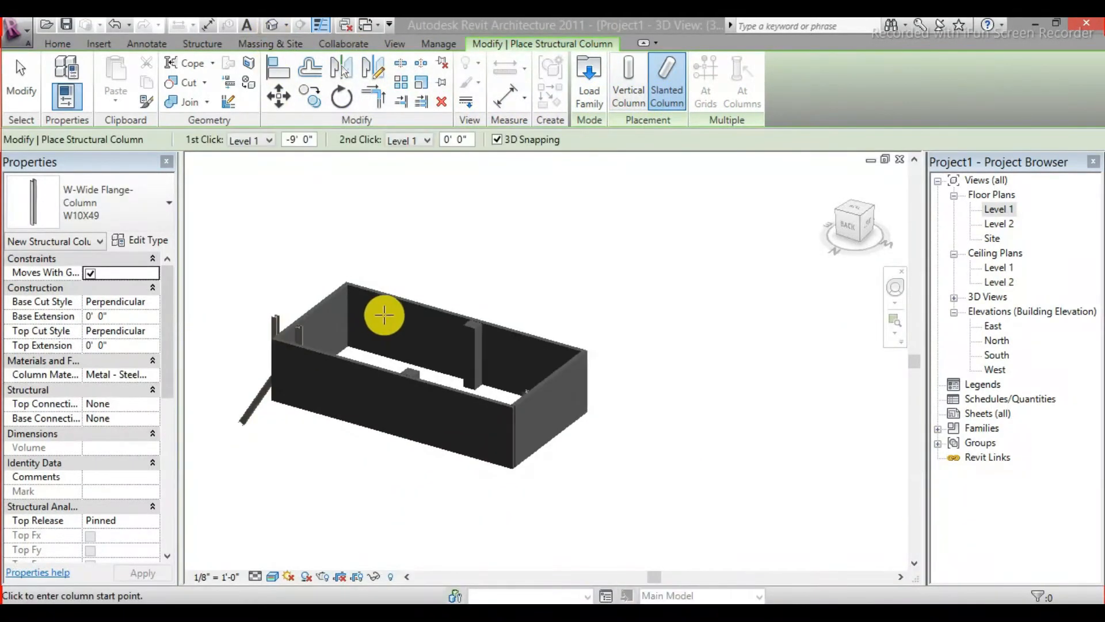
middle_click_drag(384, 315, 410, 305)
left_click(848, 227)
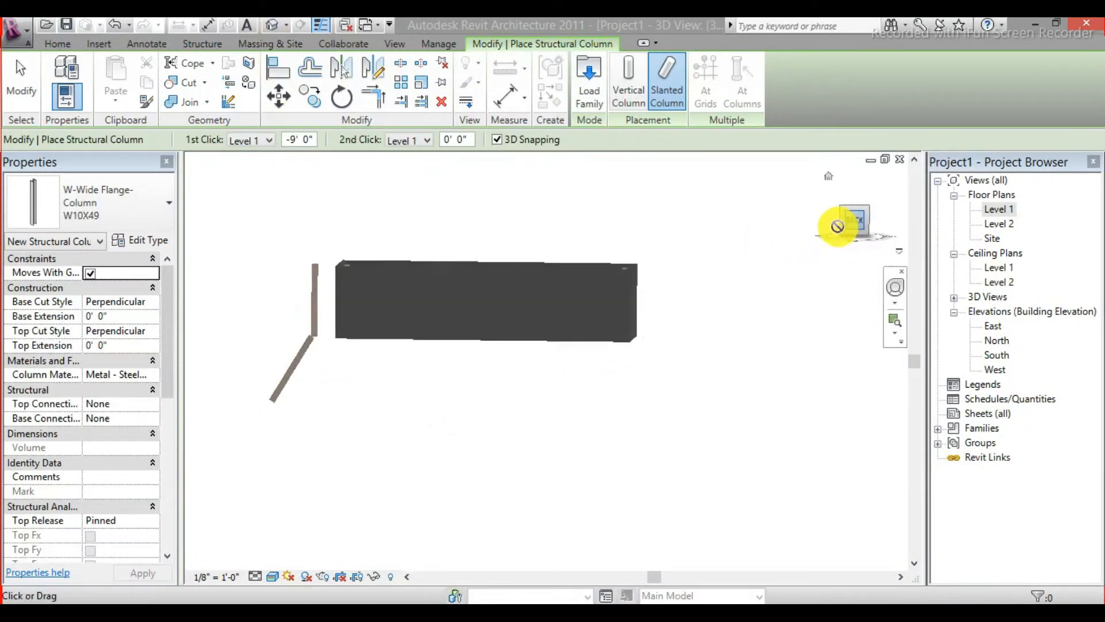
scroll(311, 387, "up", 4)
key("Escape")
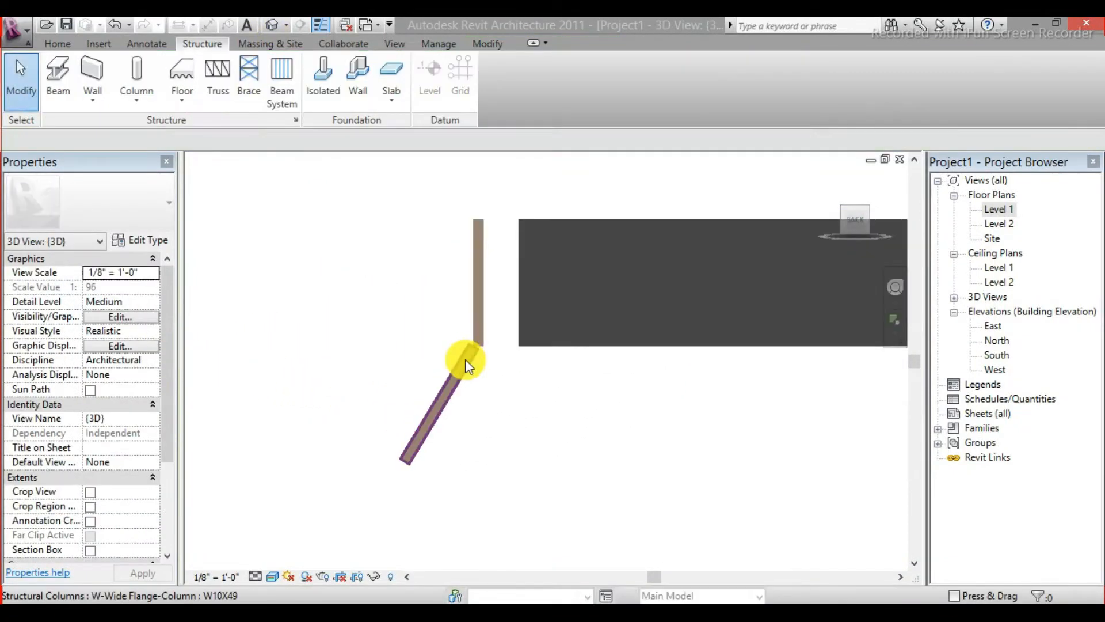
- Raise the slanted column's top end alongside the vertical column, with its Top Offset at 10' 0"
left_click(464, 363)
scroll(464, 341, "up", 2)
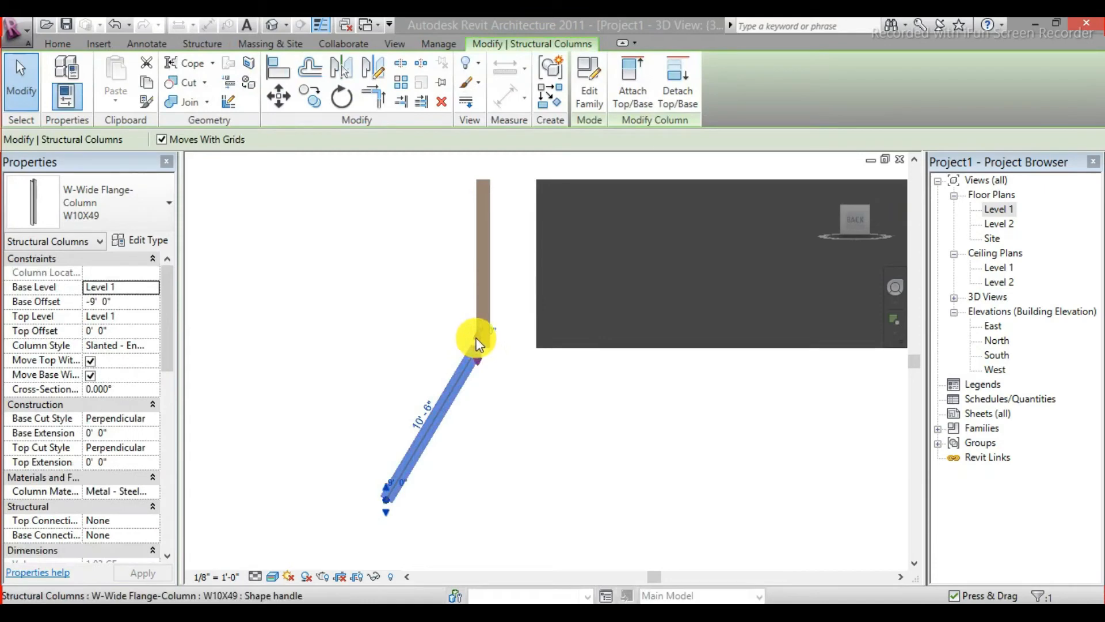
left_click_drag(476, 334, 433, 230)
scroll(469, 177, "up", 3)
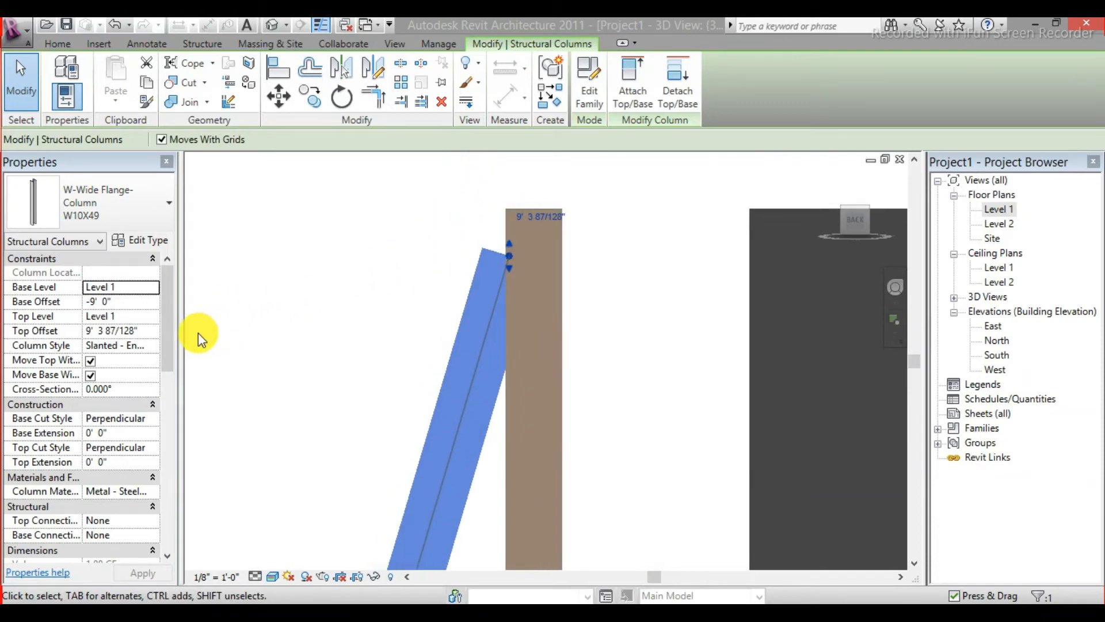
left_click(152, 332)
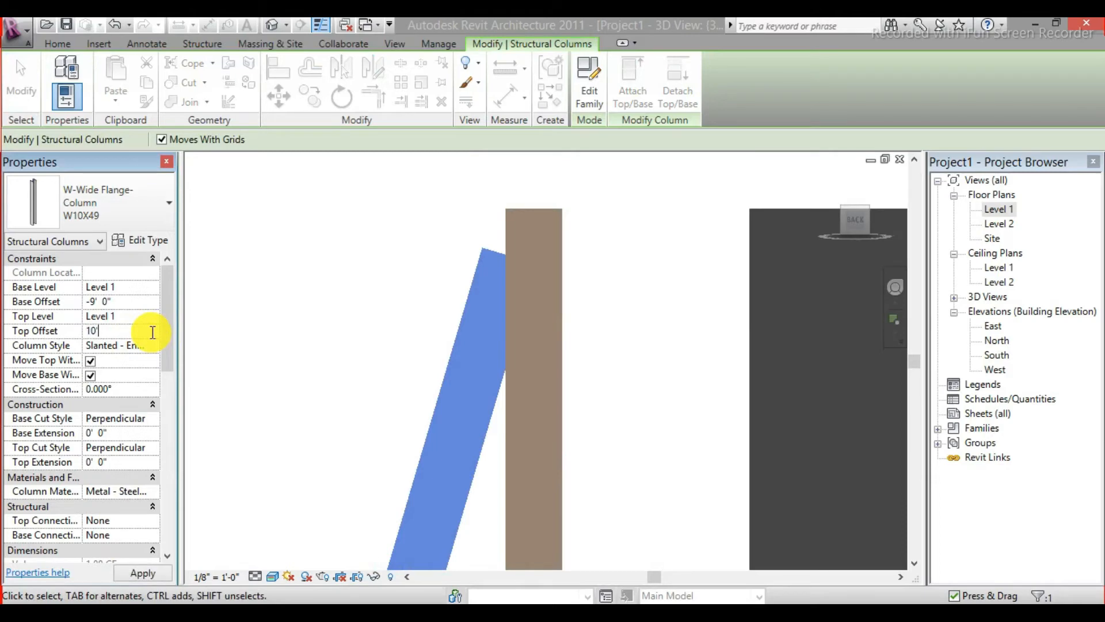
mouse_move(535, 351)
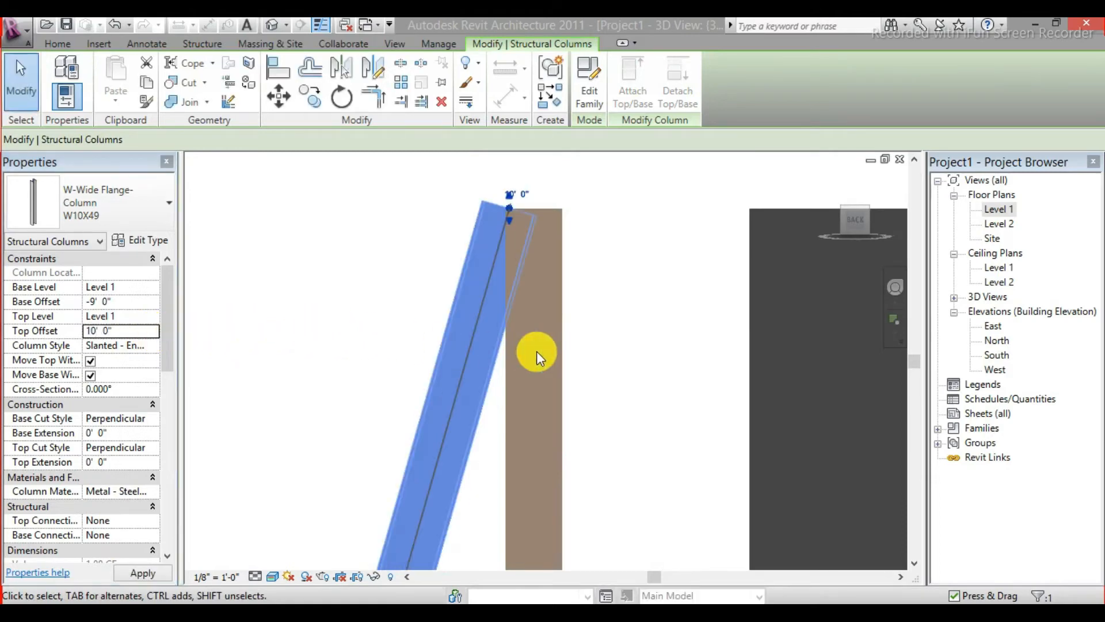
- Set the slanted column's Base Offset to 0' 0" so its lower end sits on Level 1
scroll(485, 274, "down", 3)
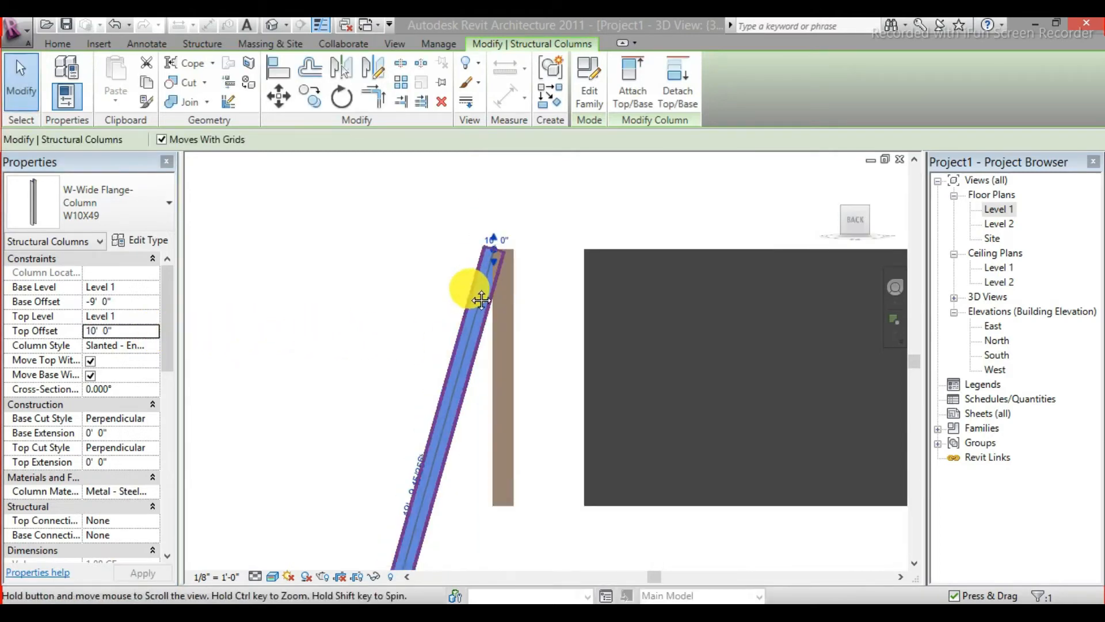
left_click(122, 305)
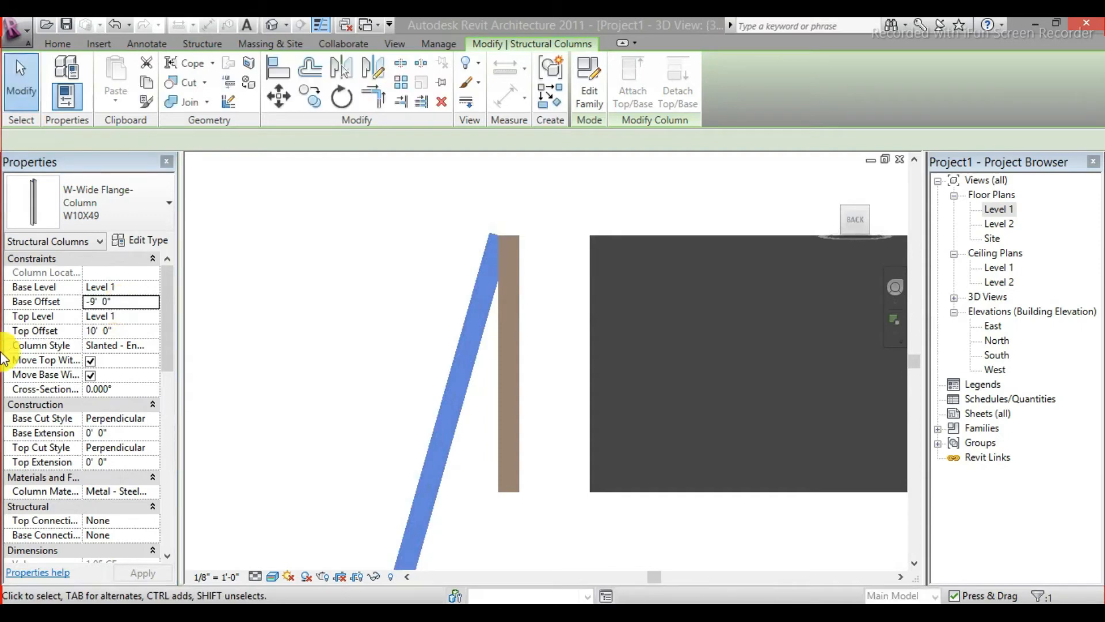
key("c")
key("l")
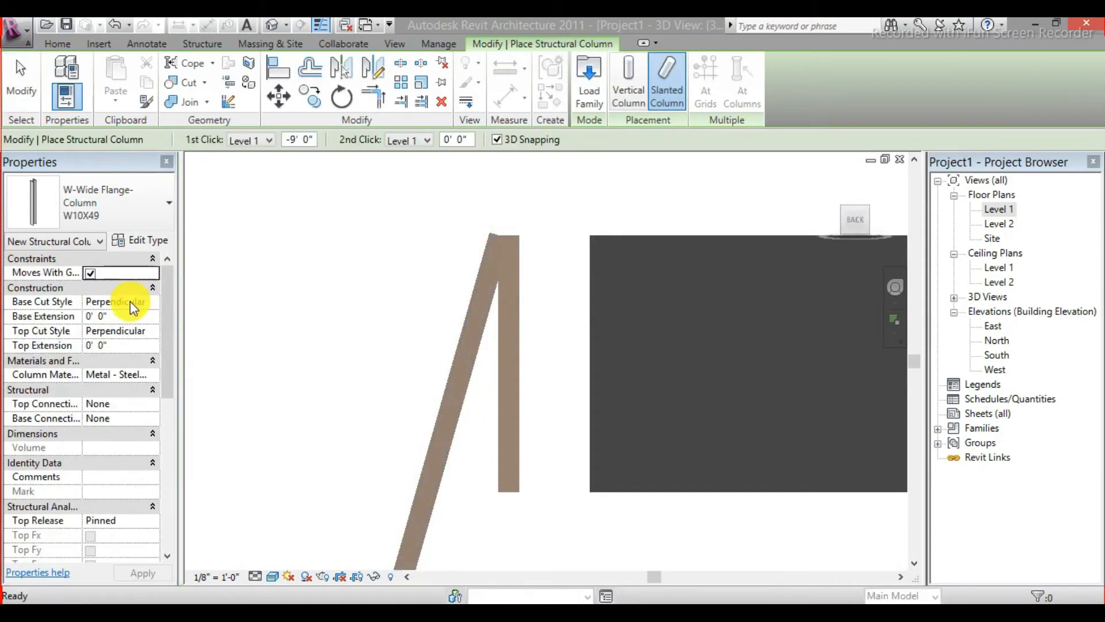
left_click(465, 340)
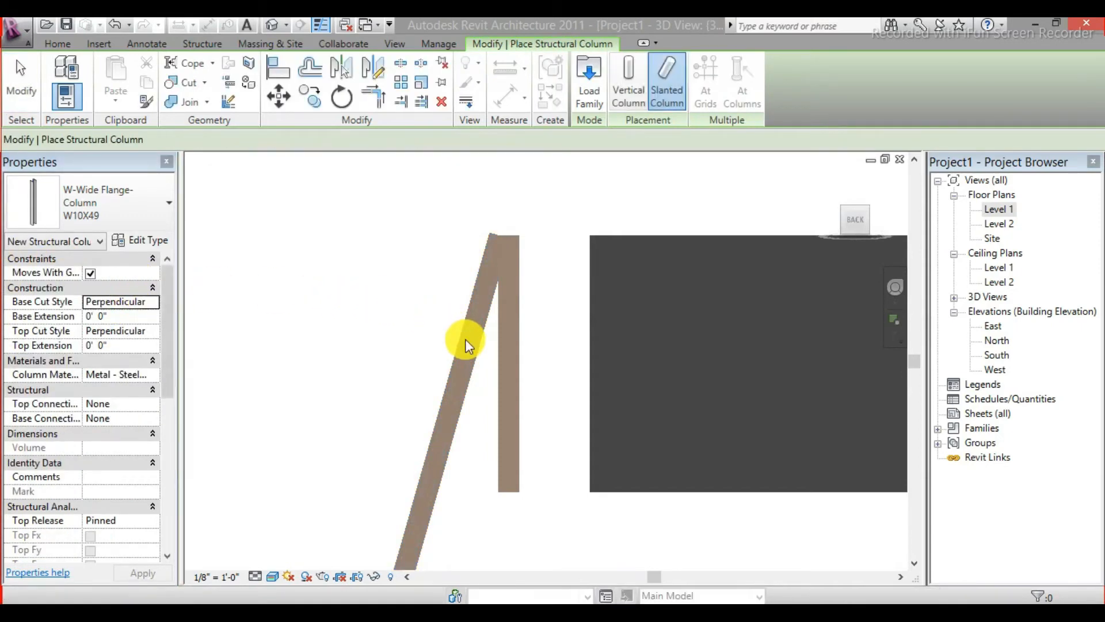
key("Escape")
left_click(465, 340)
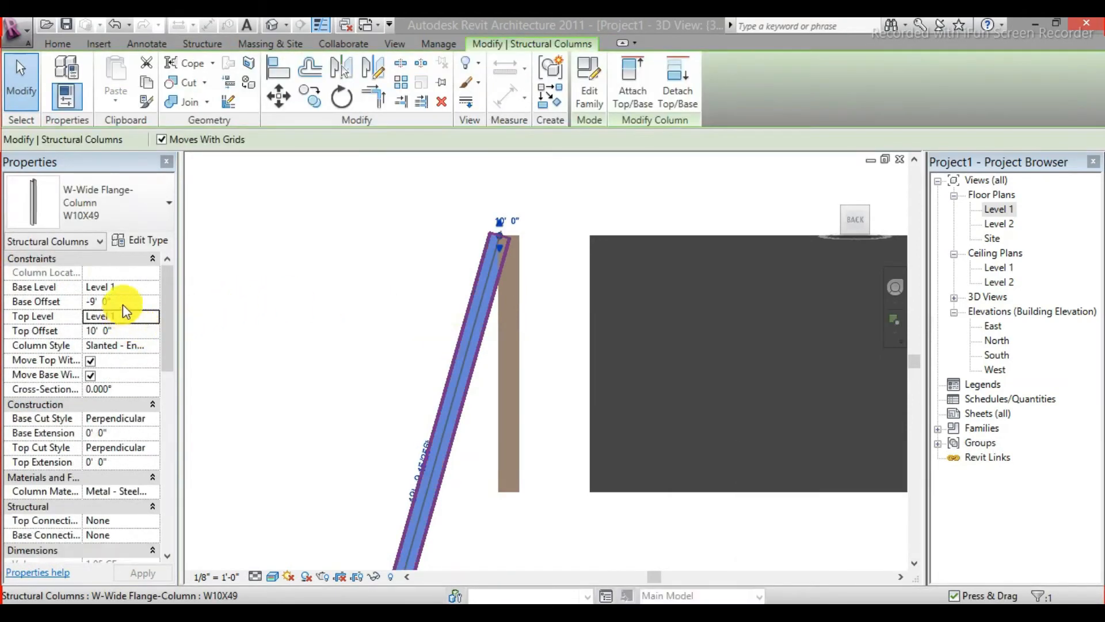
left_click(124, 302)
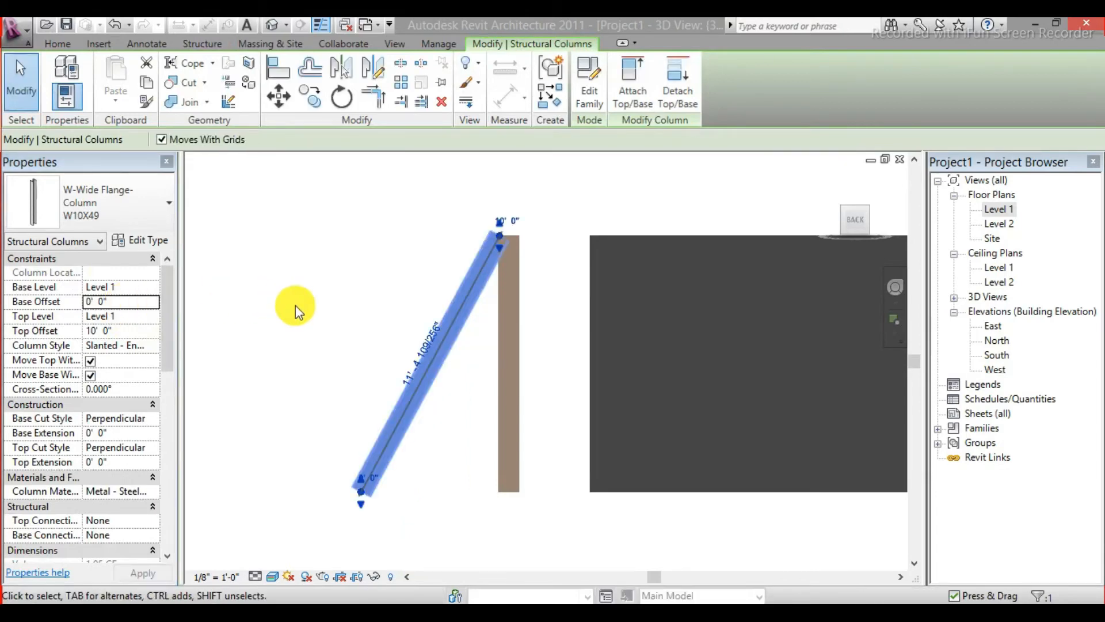
scroll(420, 360, "down", 2)
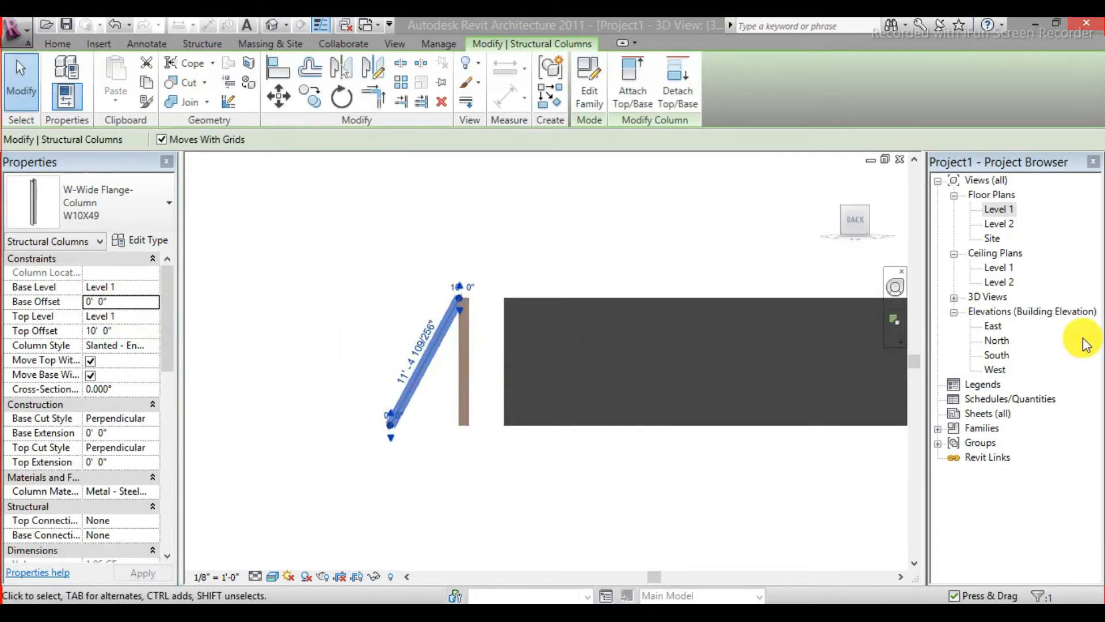
- In the Level 1 plan, mirror copies of the outside vertical and slanted columns about a vertical axis at the slanted column's base; check them in 3D
double_click(1000, 211)
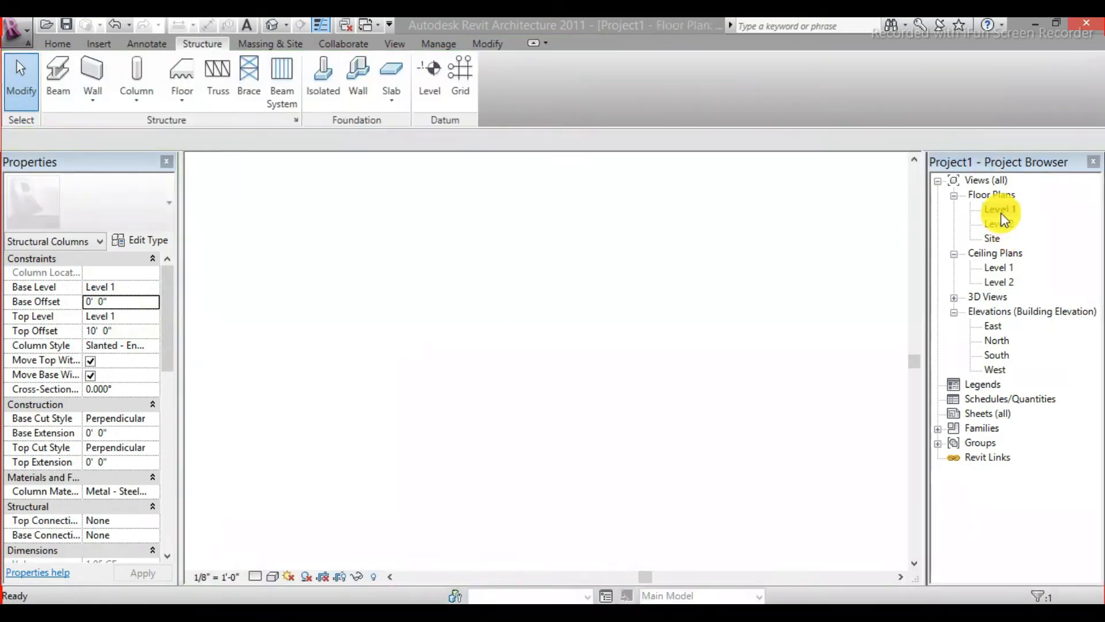
scroll(633, 297, "down", 3)
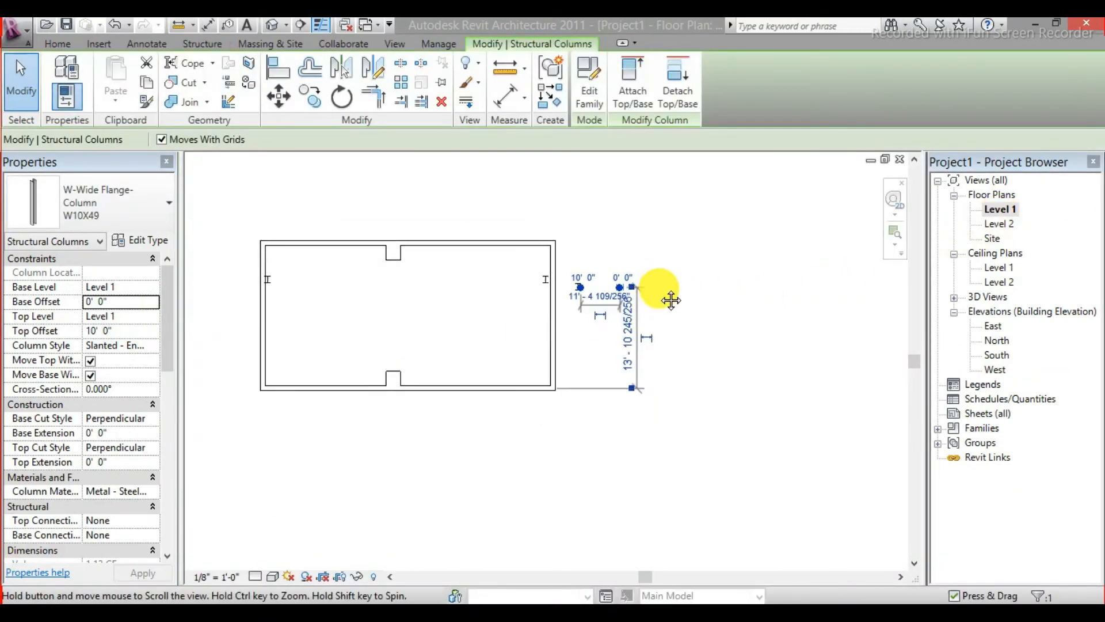
scroll(634, 314, "up", 2)
scroll(607, 303, "up", 2)
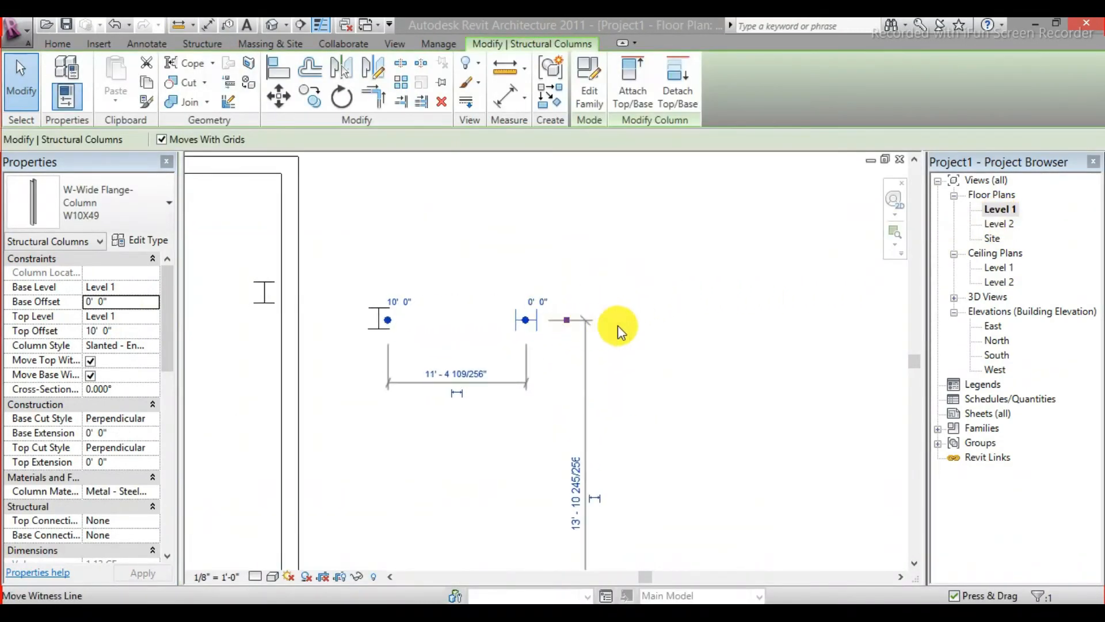
left_click_drag(574, 281, 353, 342)
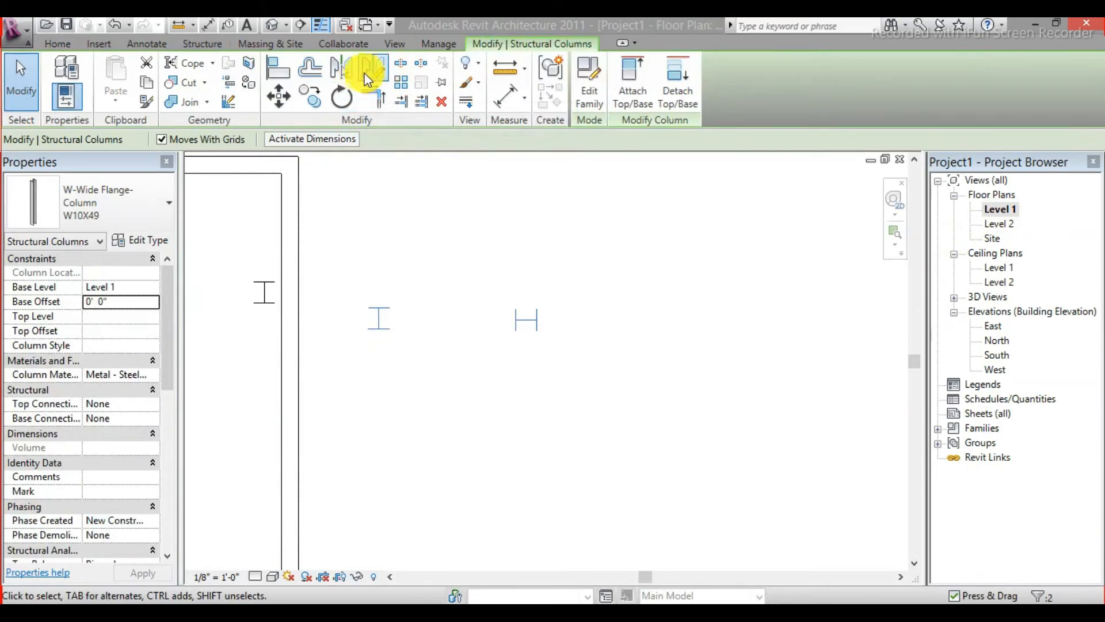
left_click(373, 69)
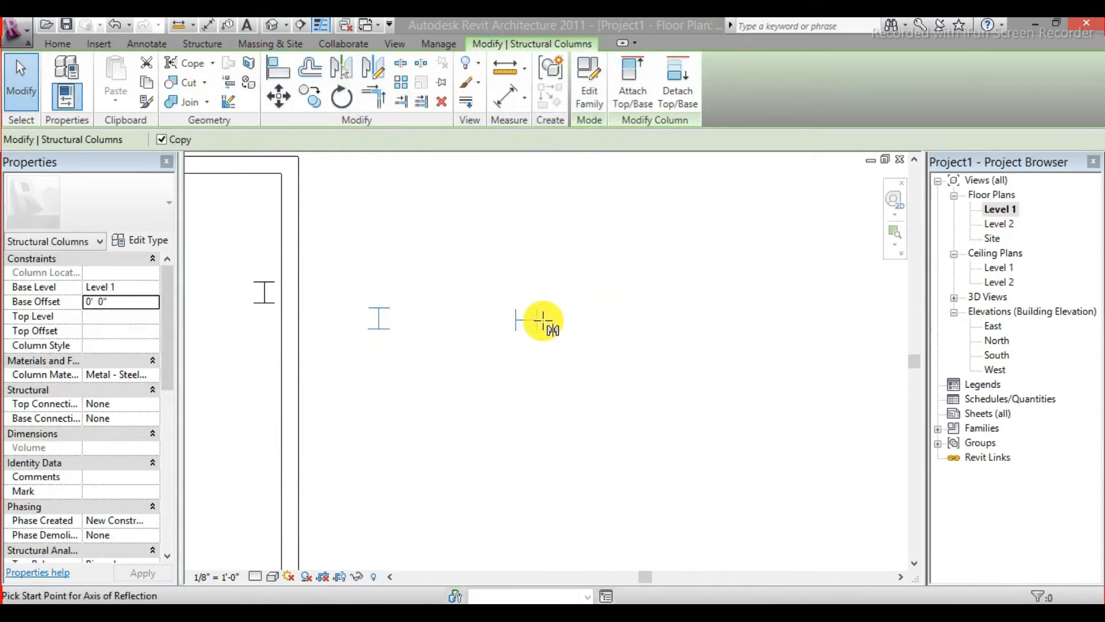
left_click(535, 320)
left_click(535, 471)
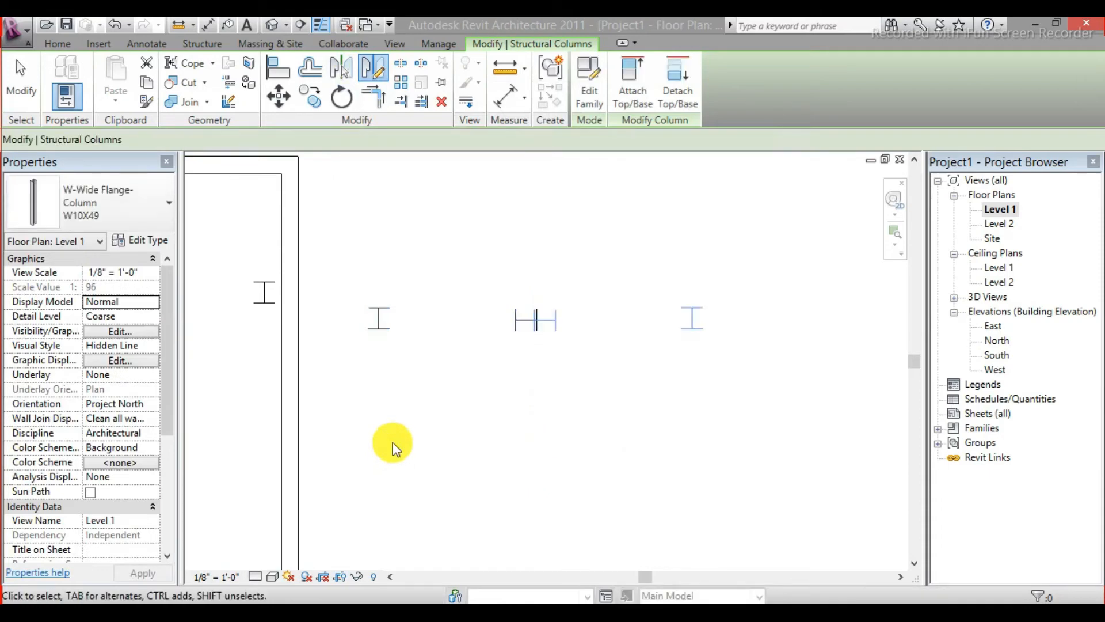
left_click(272, 25)
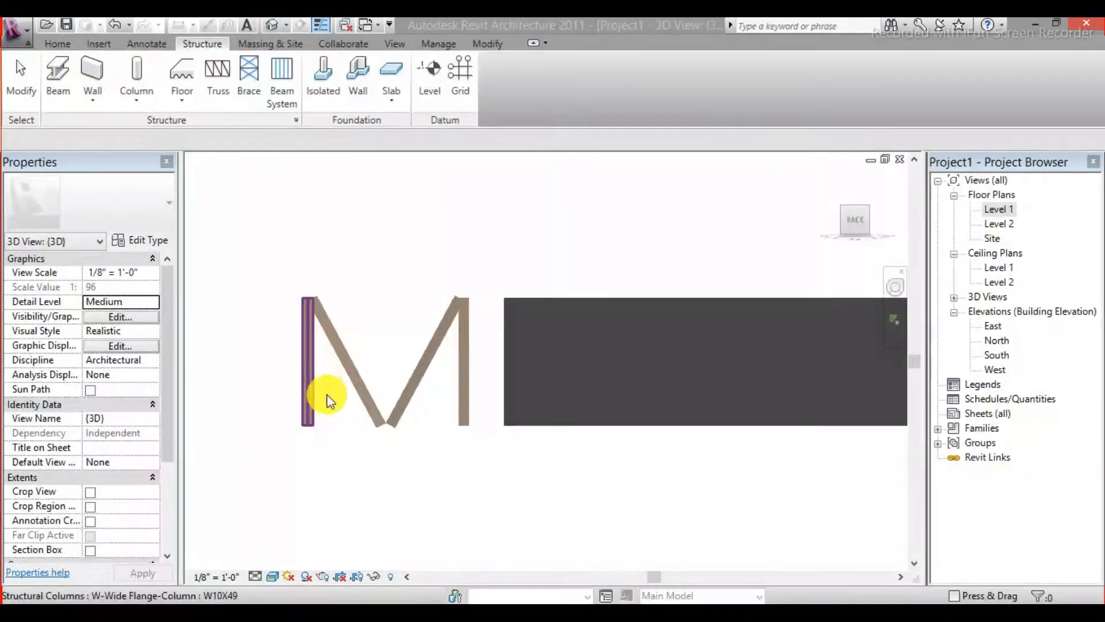
scroll(372, 405, "up", 4)
scroll(371, 404, "down", 2)
scroll(372, 403, "down", 2)
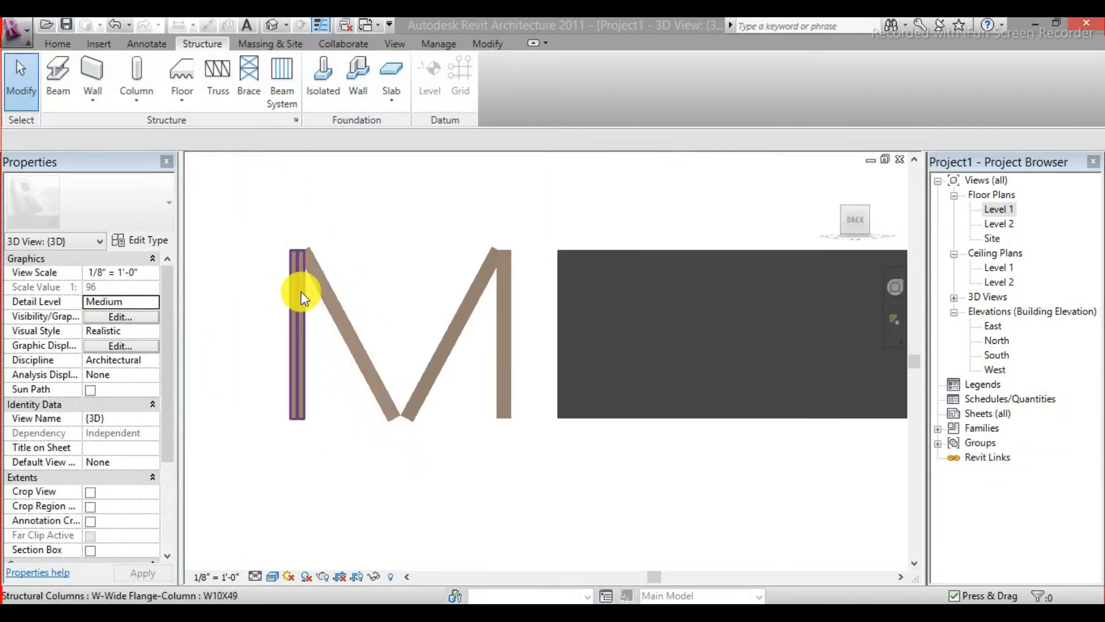
- From the Level 1 plan, place a W-Wide Flange W12X26 beam on the Level 2 plane between the two outside vertical columns
double_click(1004, 211)
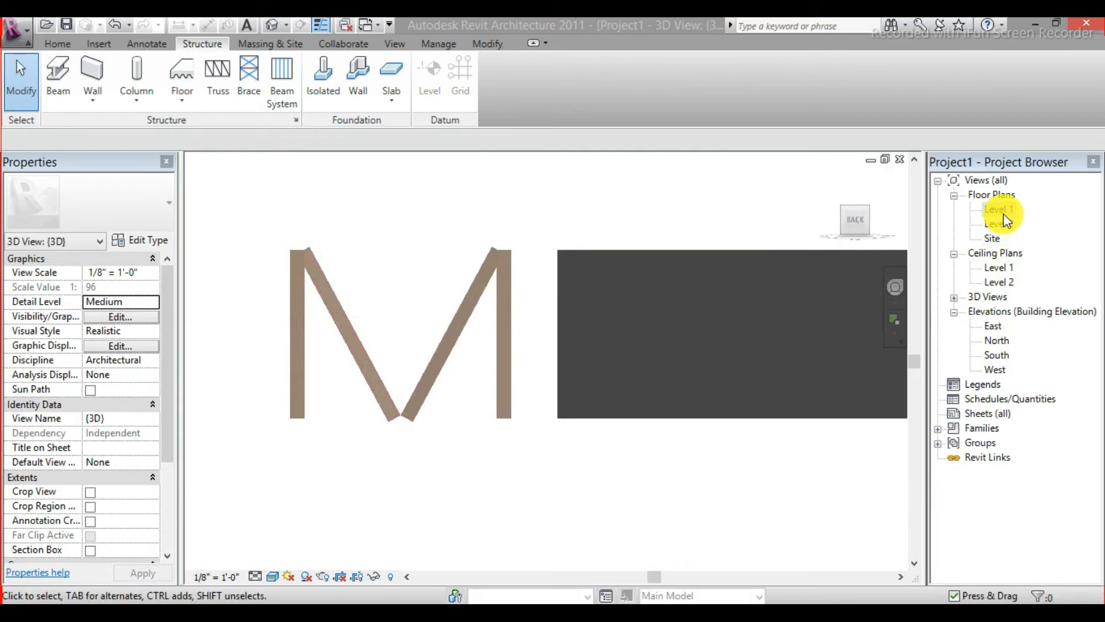
scroll(457, 303, "up", 2)
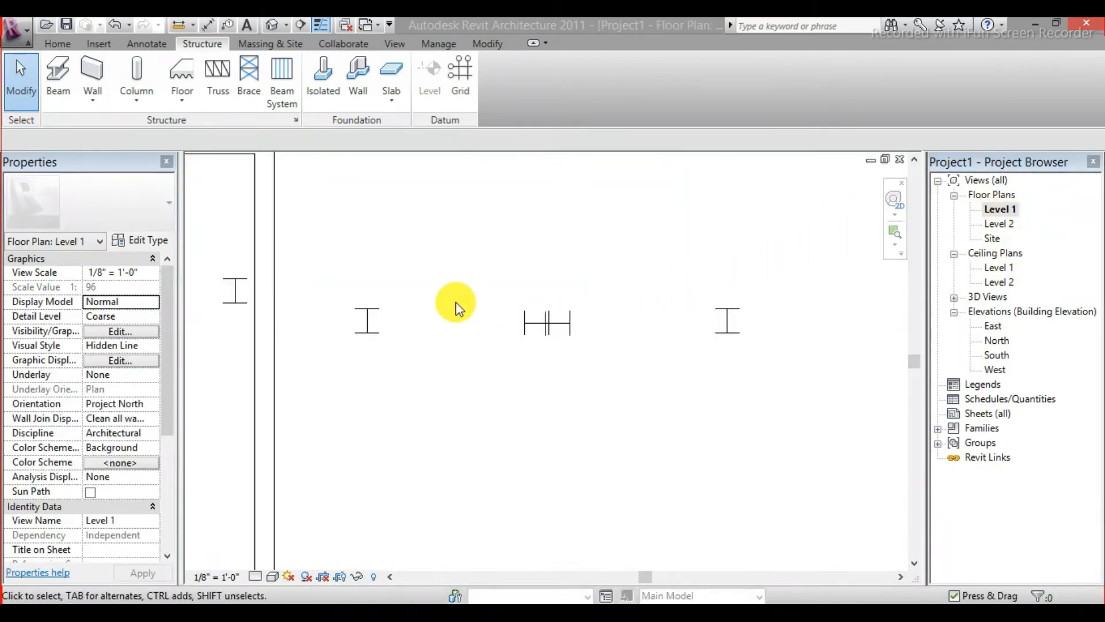
middle_click_drag(547, 328, 466, 293)
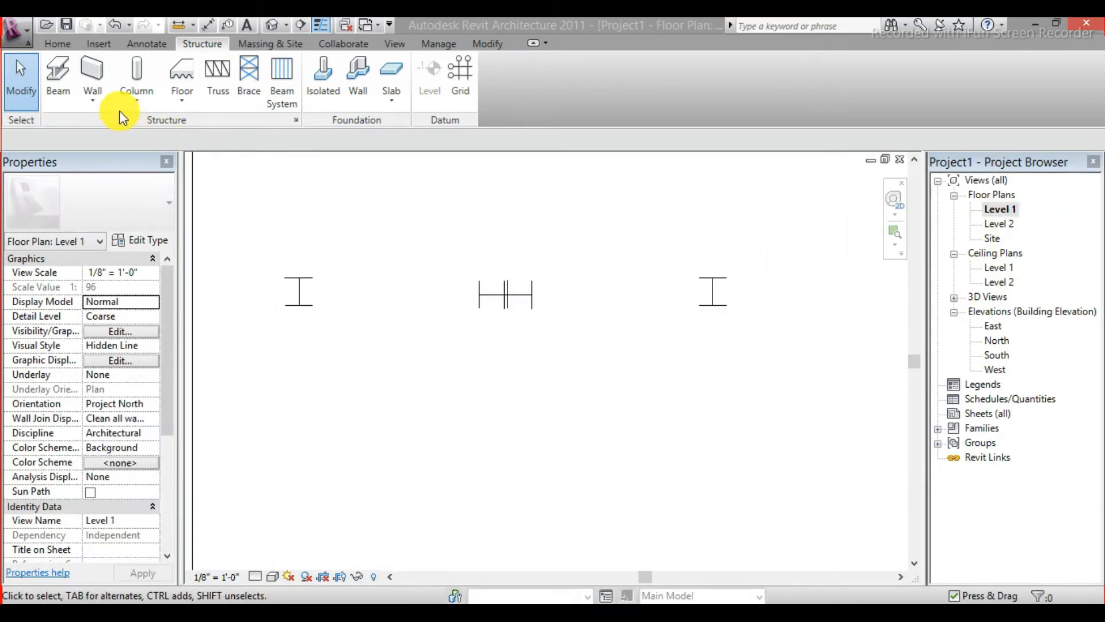
left_click(61, 95)
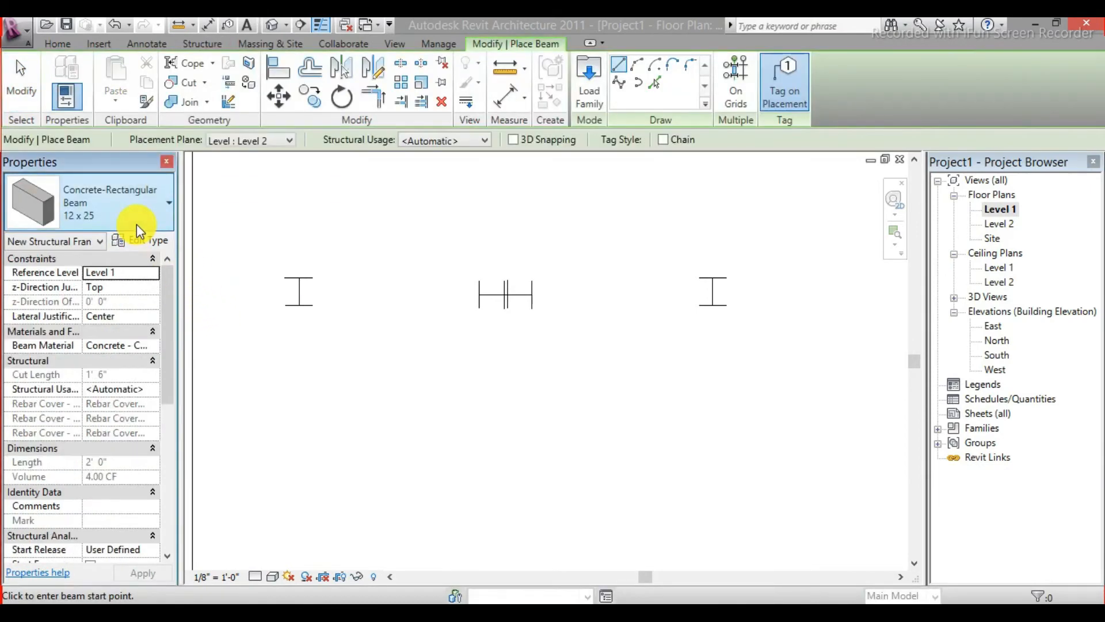
left_click(138, 229)
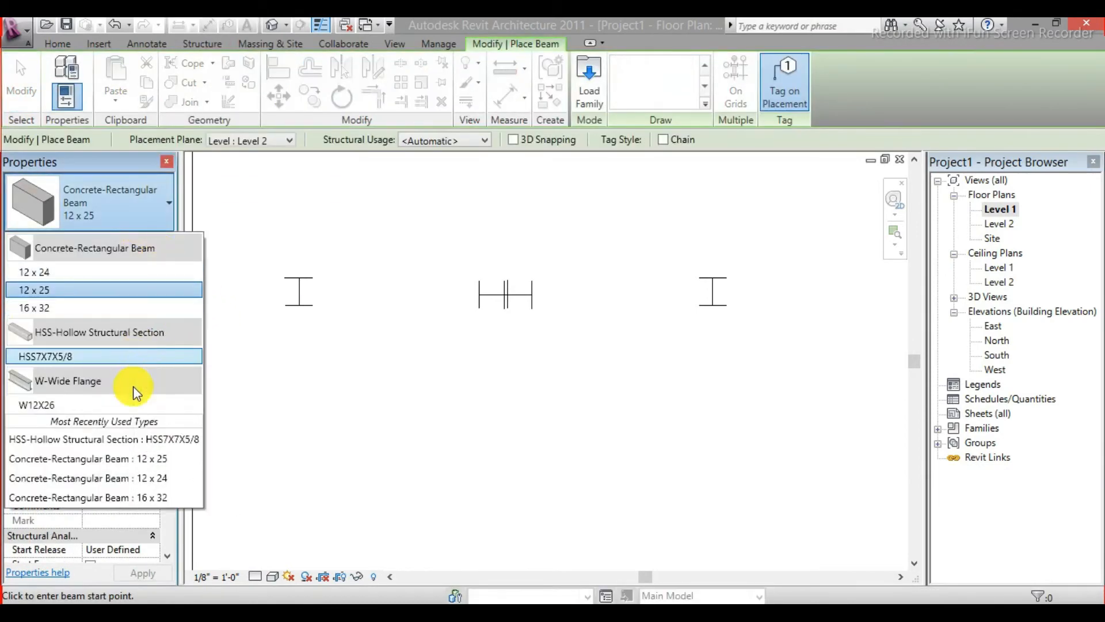
left_click(116, 405)
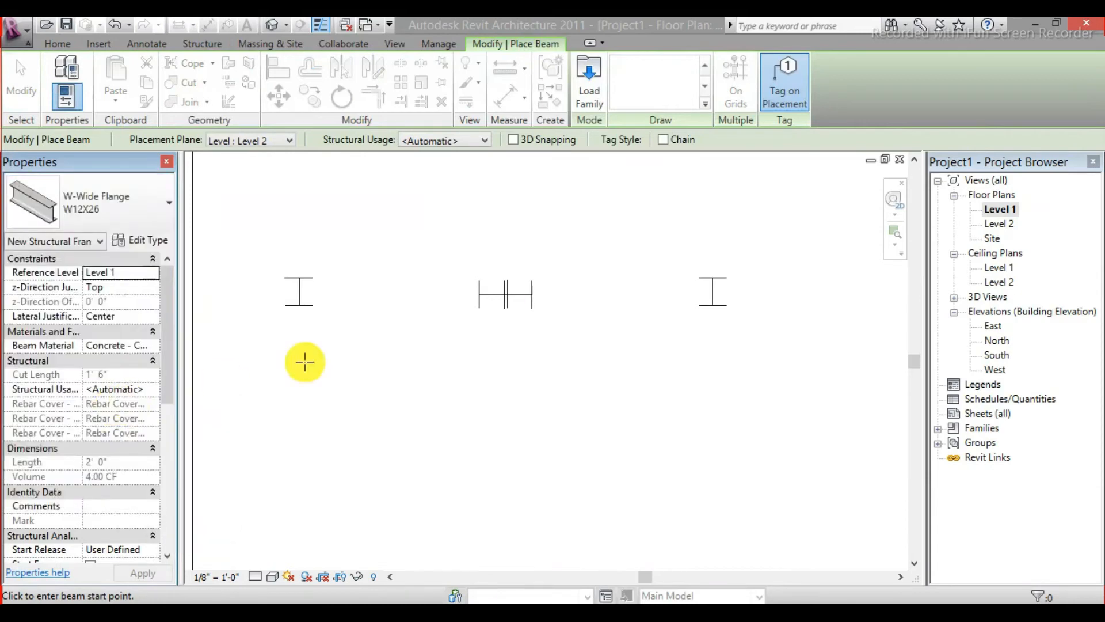
left_click(300, 292)
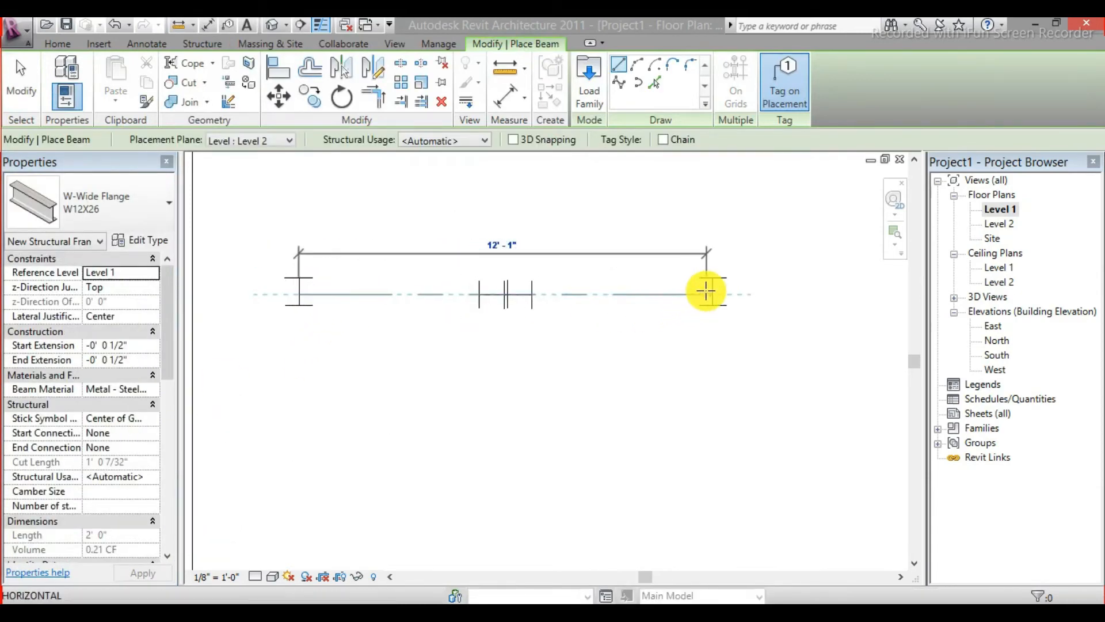
left_click(703, 289)
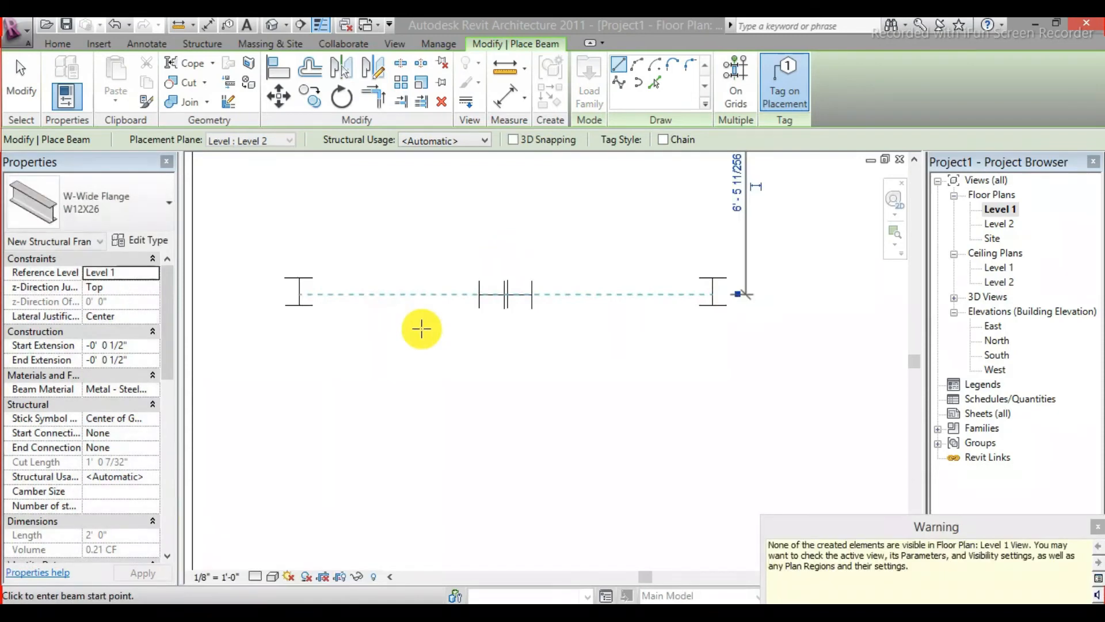
left_click(1094, 531)
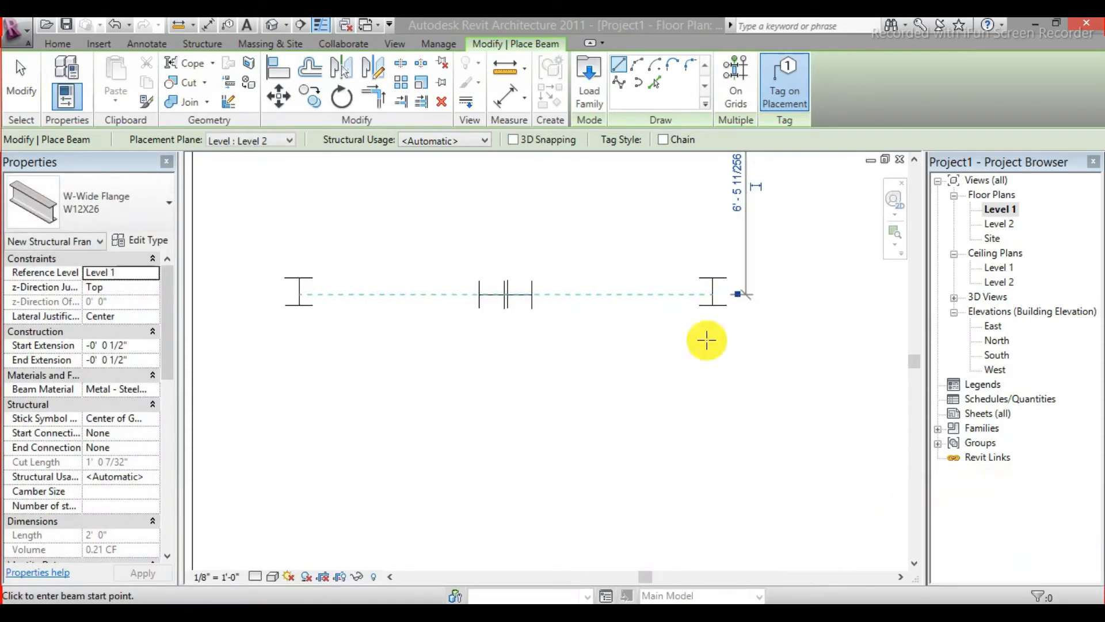
- Place a second W12X26 beam about 12' 3" long on the Level 1 plane between the vertical columns, check it in 3D, and end beam placement
left_click(278, 145)
left_click(271, 159)
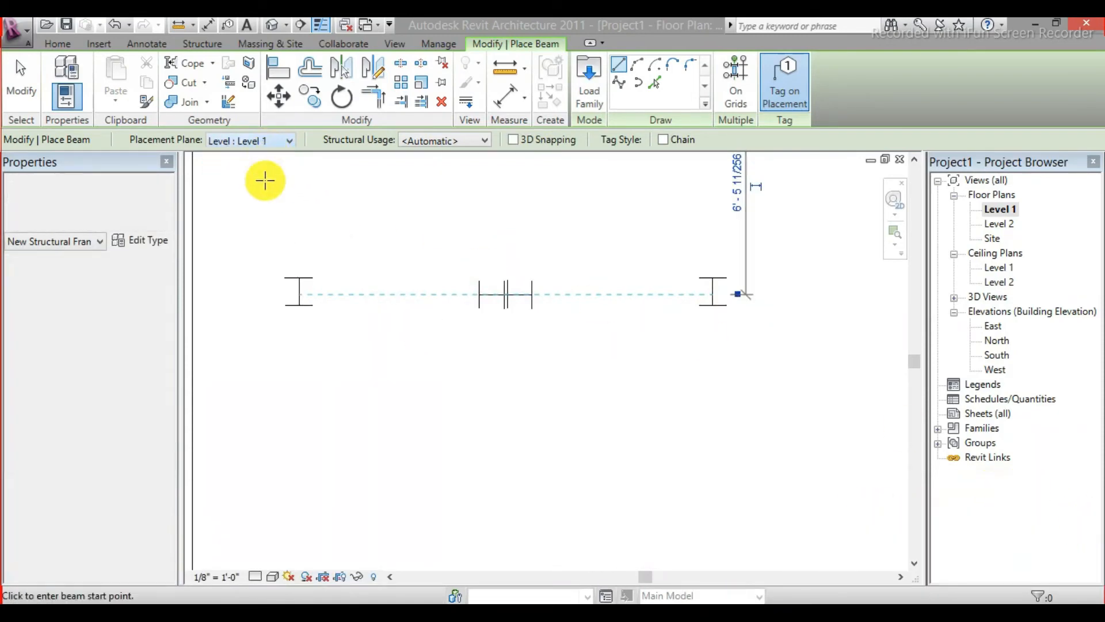
left_click(297, 295)
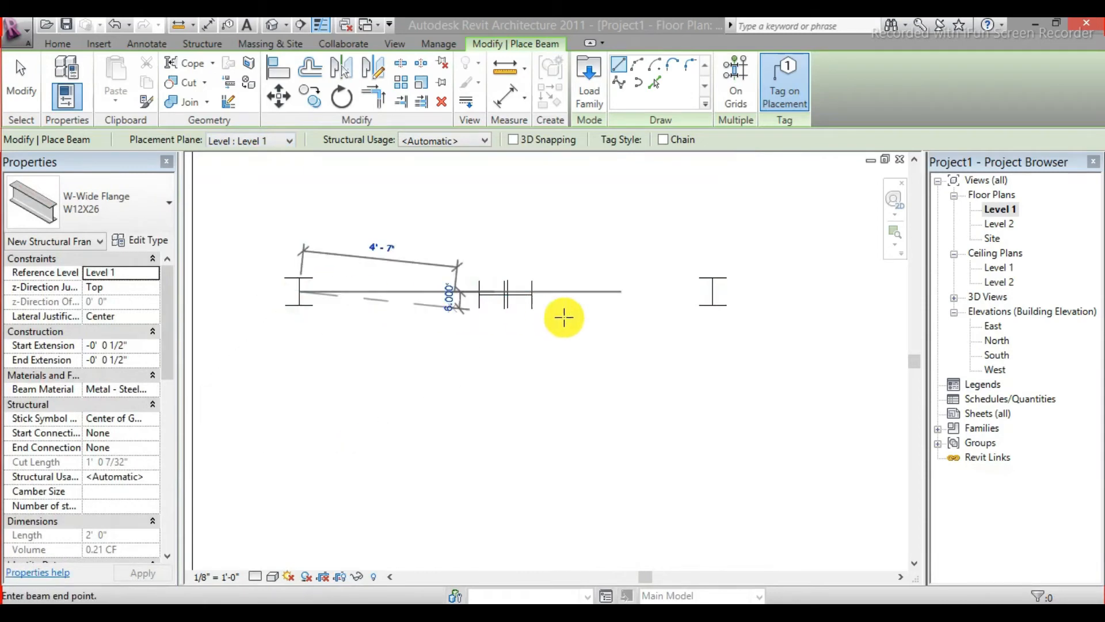
left_click(713, 292)
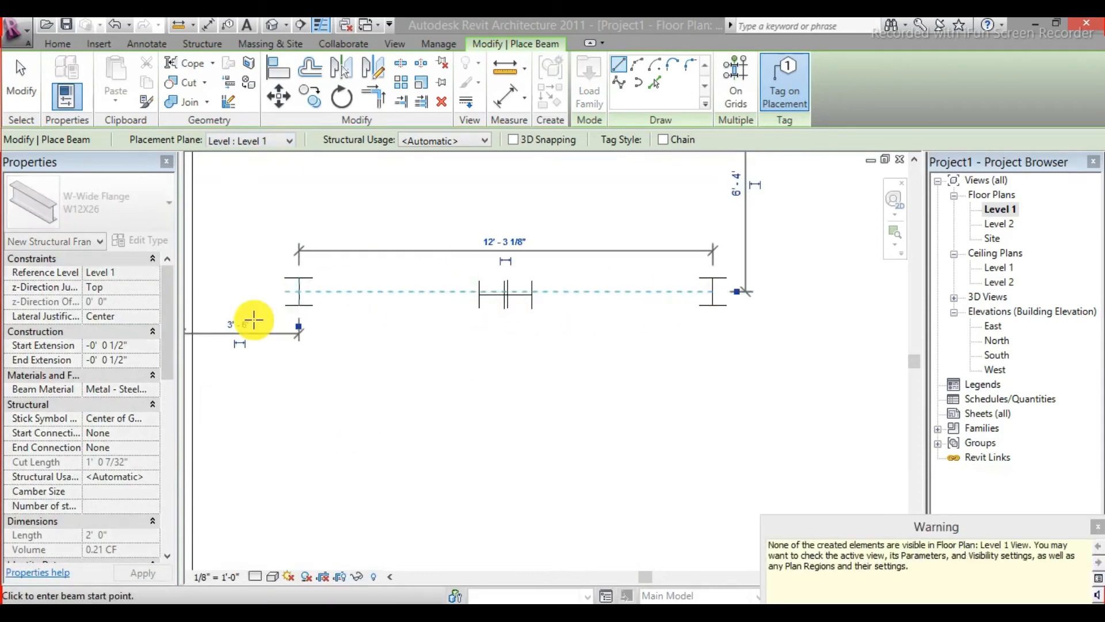
left_click(1097, 527)
left_click(275, 25)
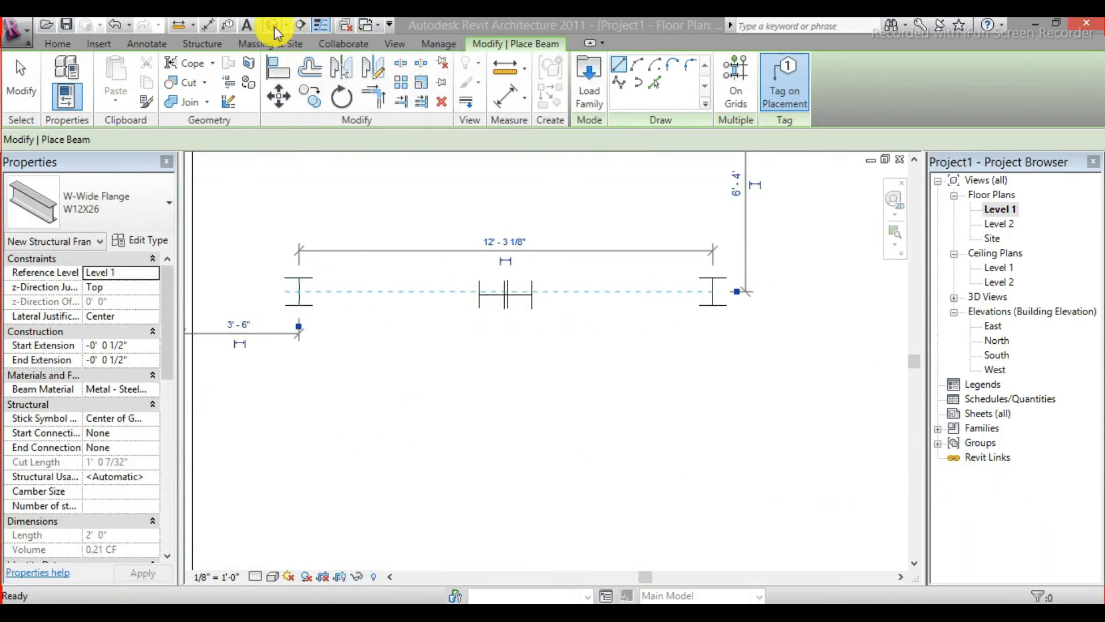
scroll(363, 395, "up", 2)
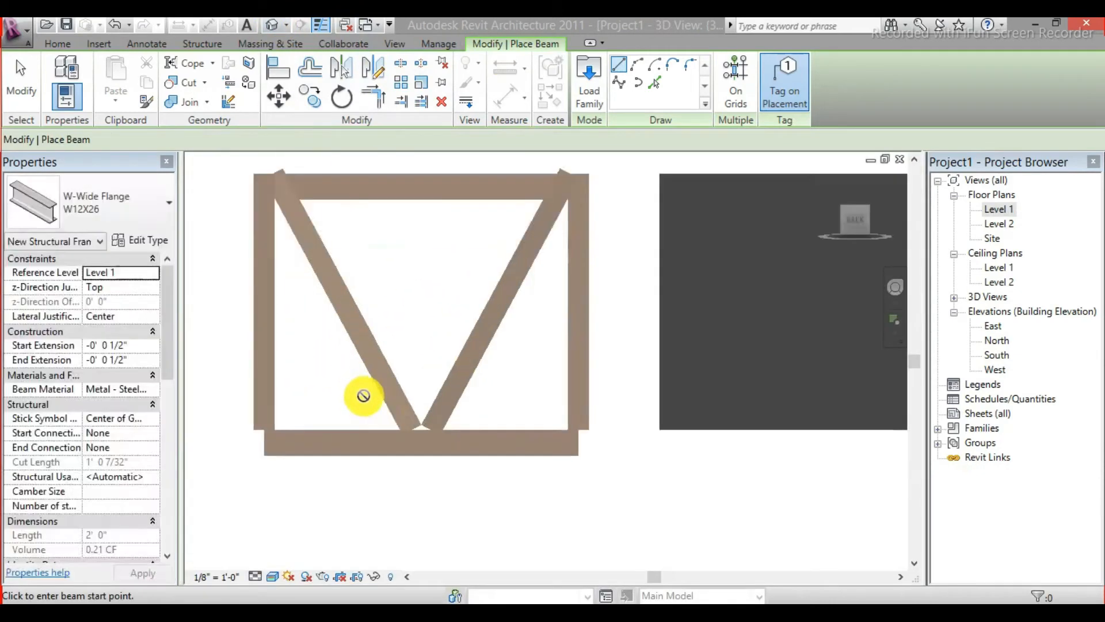
key("Escape")
key("Escape")
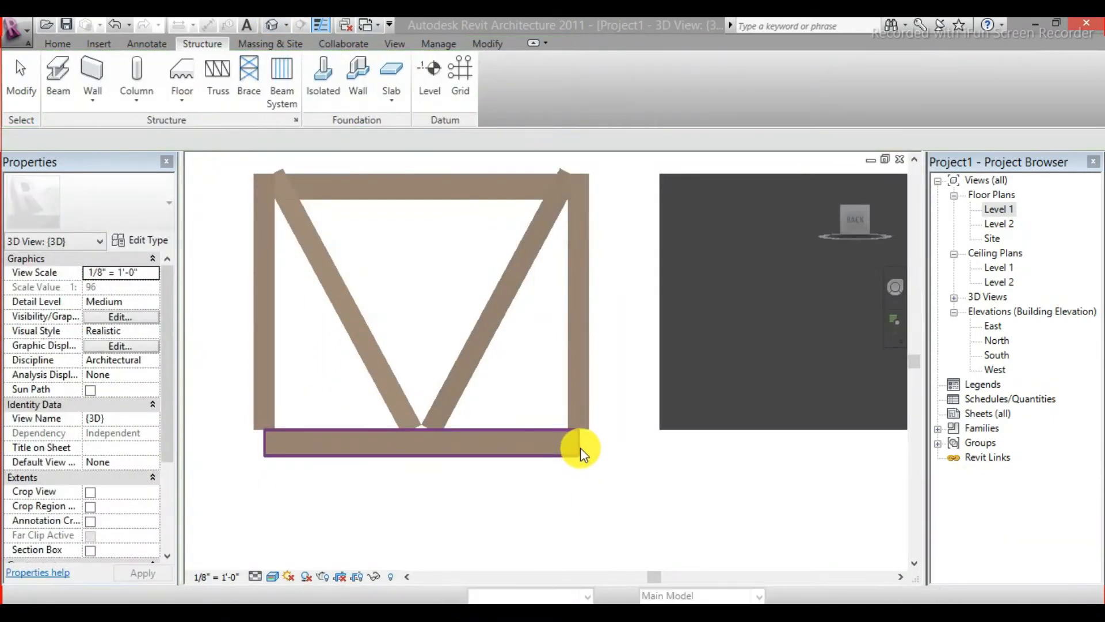
- Try to shift the end of the lower beam beneath the vertical column nearest the building
left_click(577, 445)
scroll(578, 428, "up", 4)
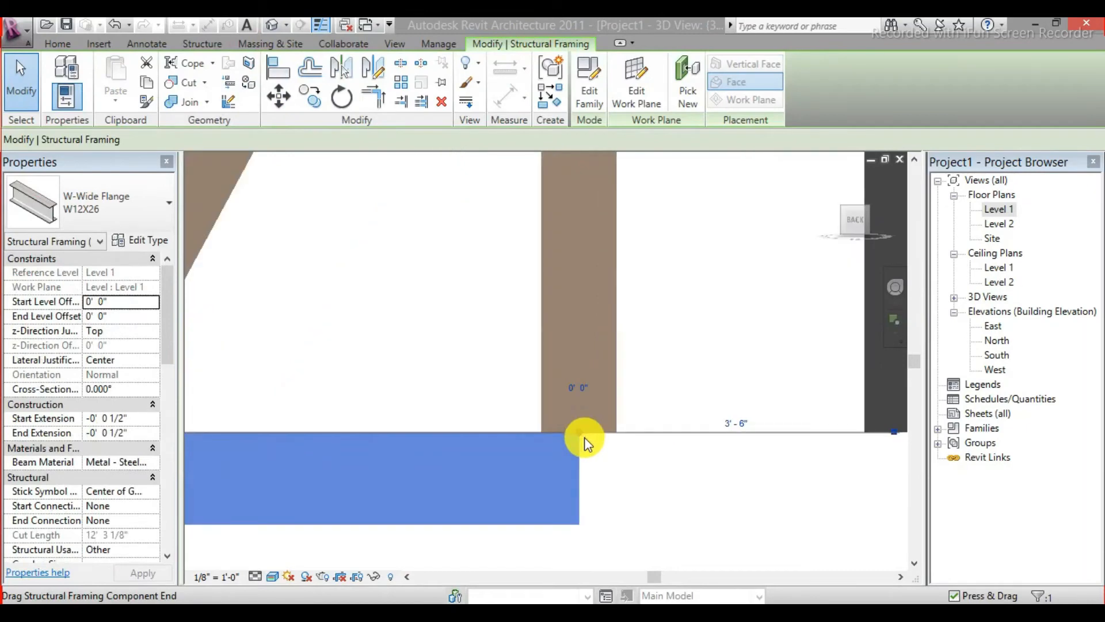
mouse_move(579, 433)
left_mouse_down()
mouse_move(612, 432)
mouse_move(564, 435)
left_mouse_up()
key("Escape")
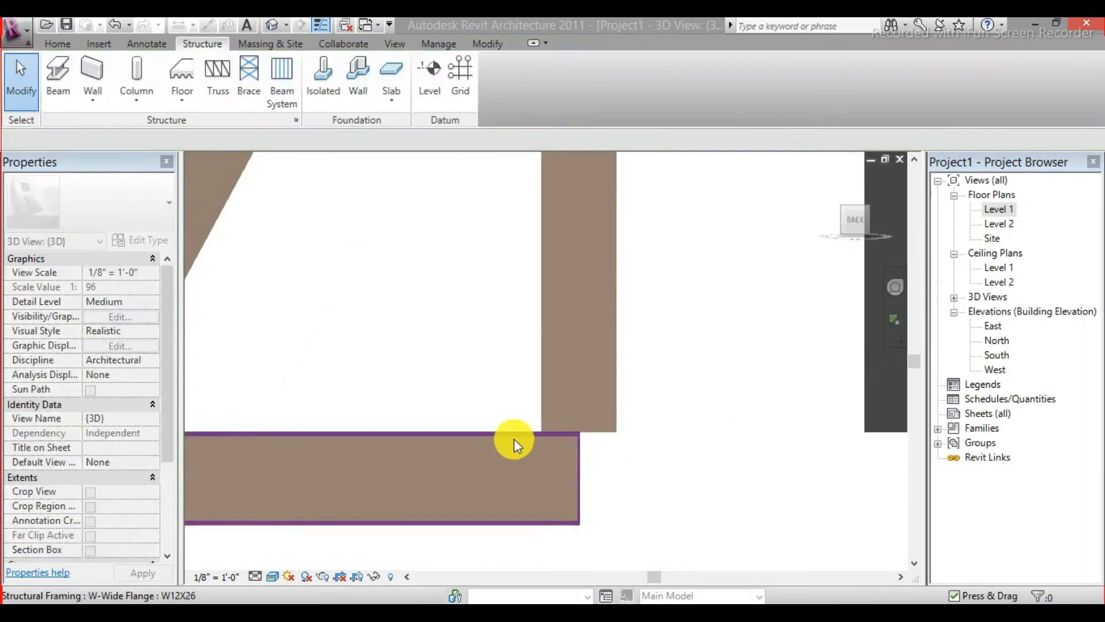
scroll(501, 441, "down", 6)
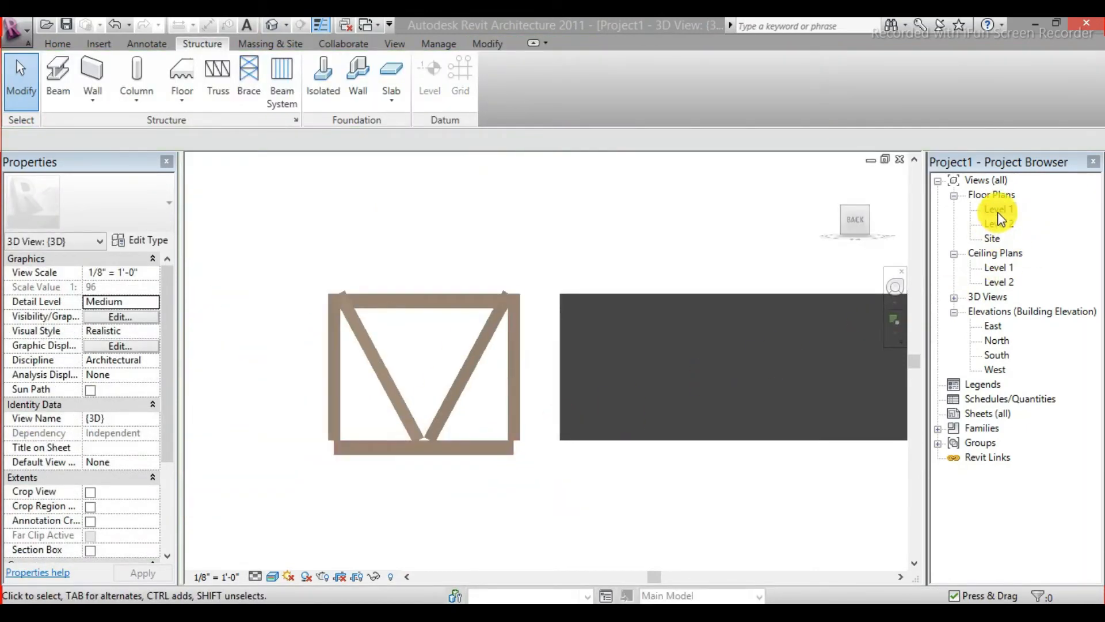
double_click(997, 210)
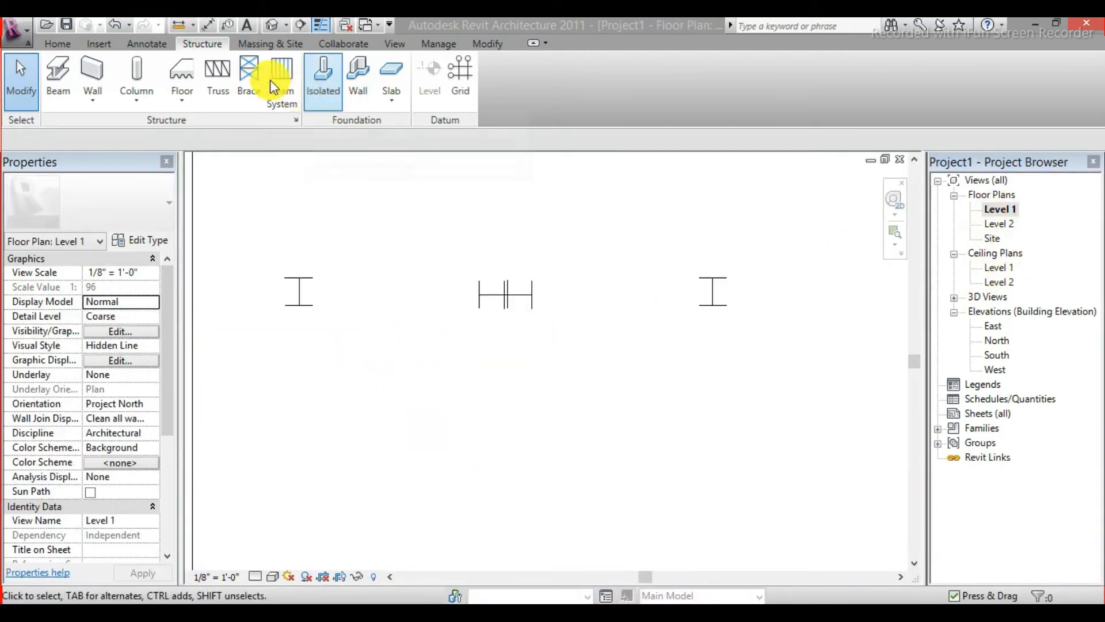
left_click(269, 27)
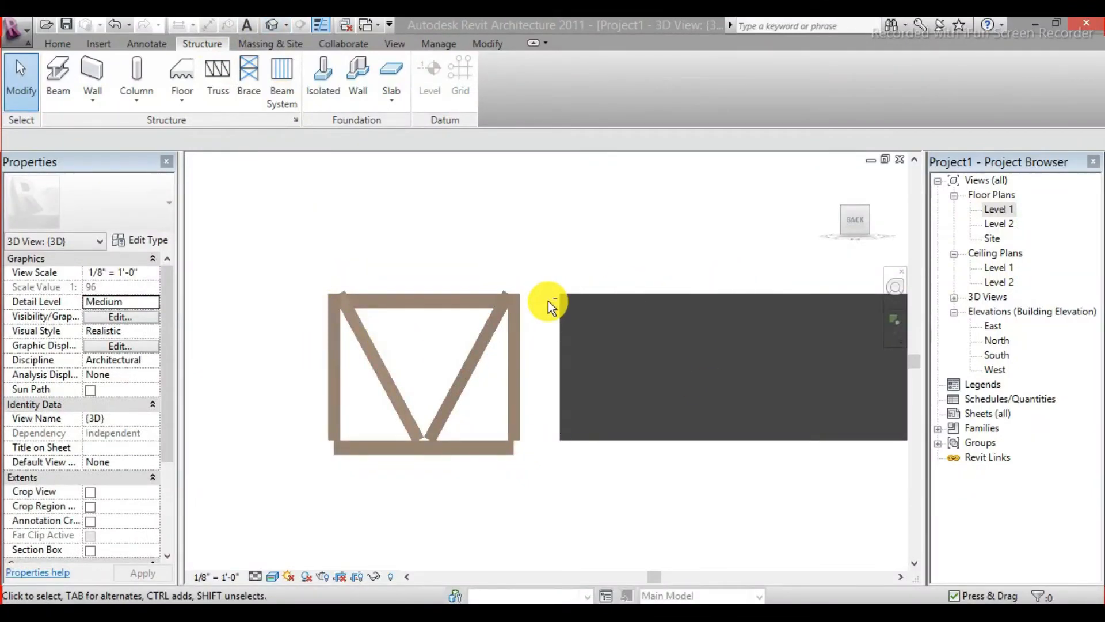
middle_click_drag(547, 303, 442, 365, "shift")
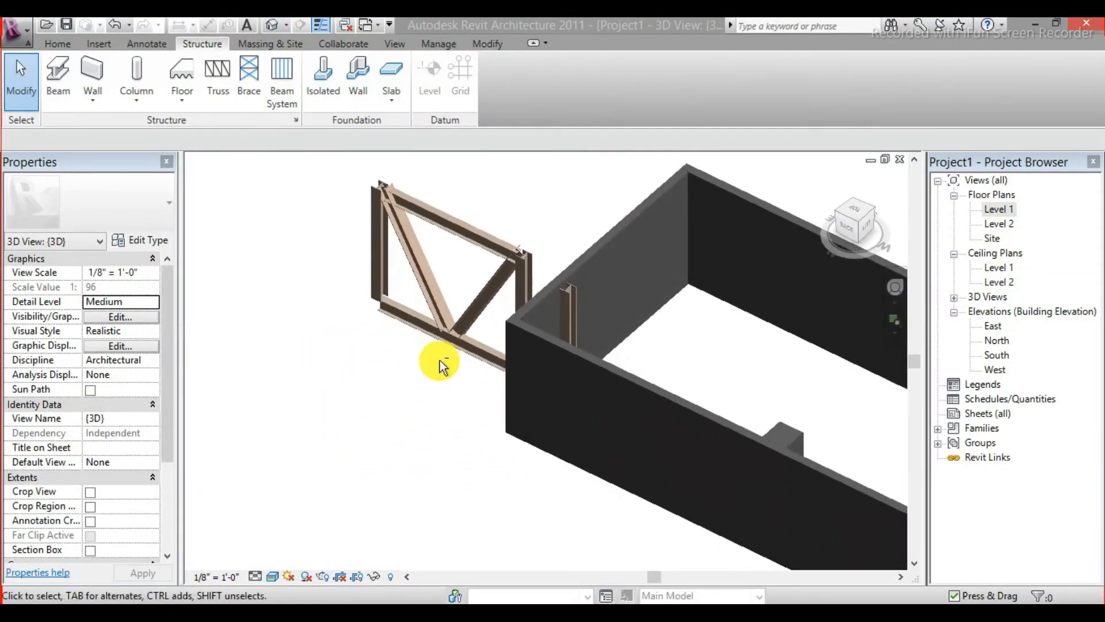
scroll(396, 238, "up", 3)
middle_click_drag(423, 257, 419, 332)
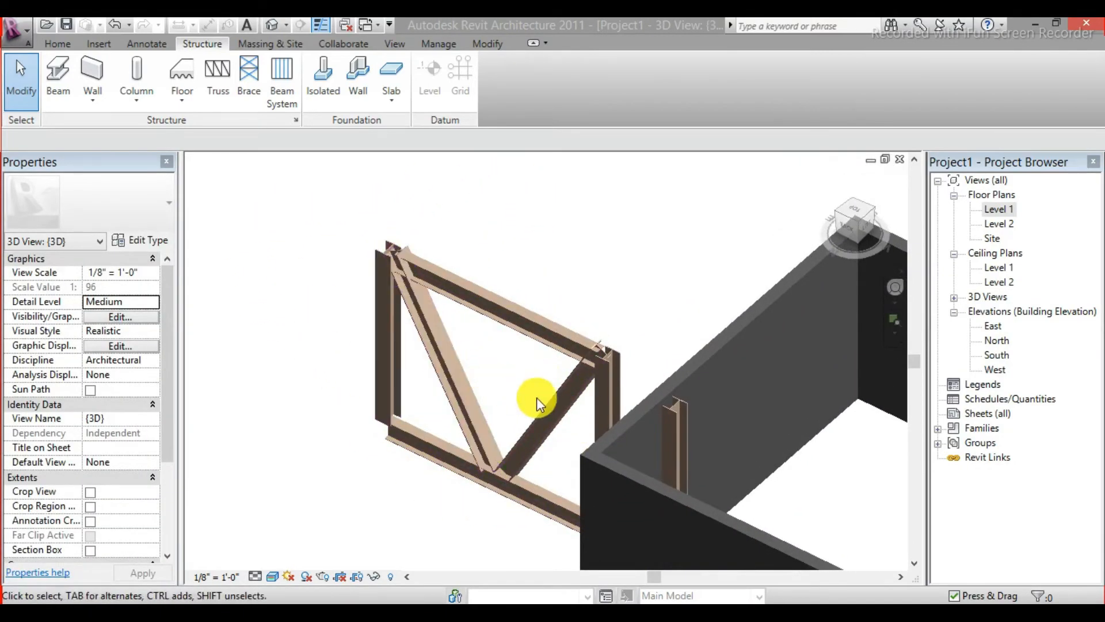
middle_click_drag(449, 363, 361, 309)
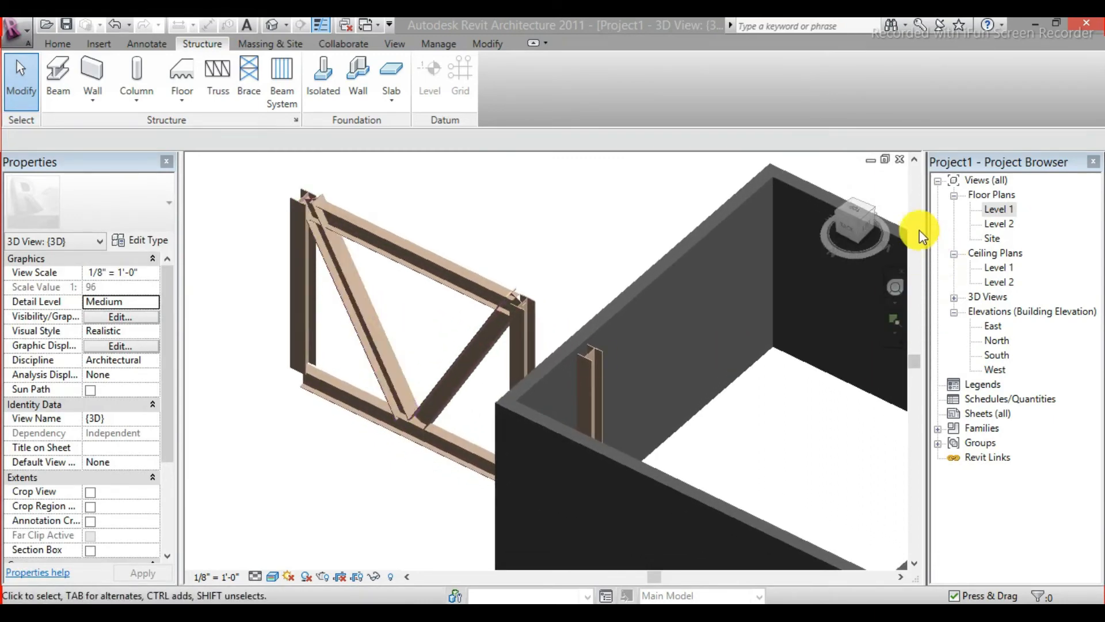
- In the 3D back view, copy the outside frame's vertical columns, slanted columns and lower beam, and paste them aligned to Level 2
left_click(852, 229)
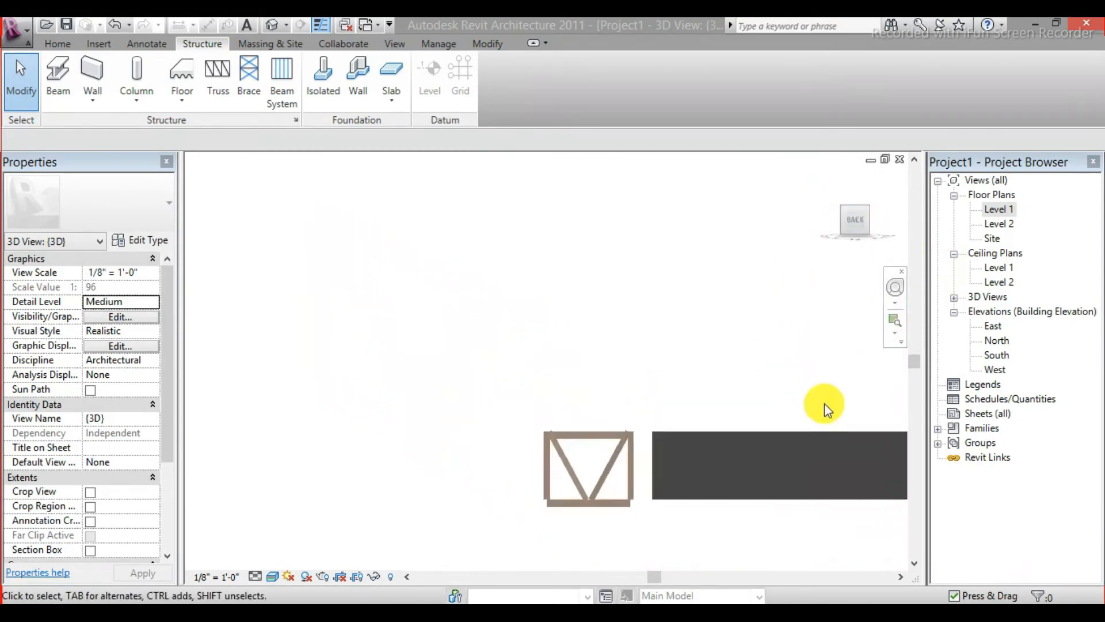
scroll(370, 350, "up", 2)
middle_click_drag(394, 353, 420, 363)
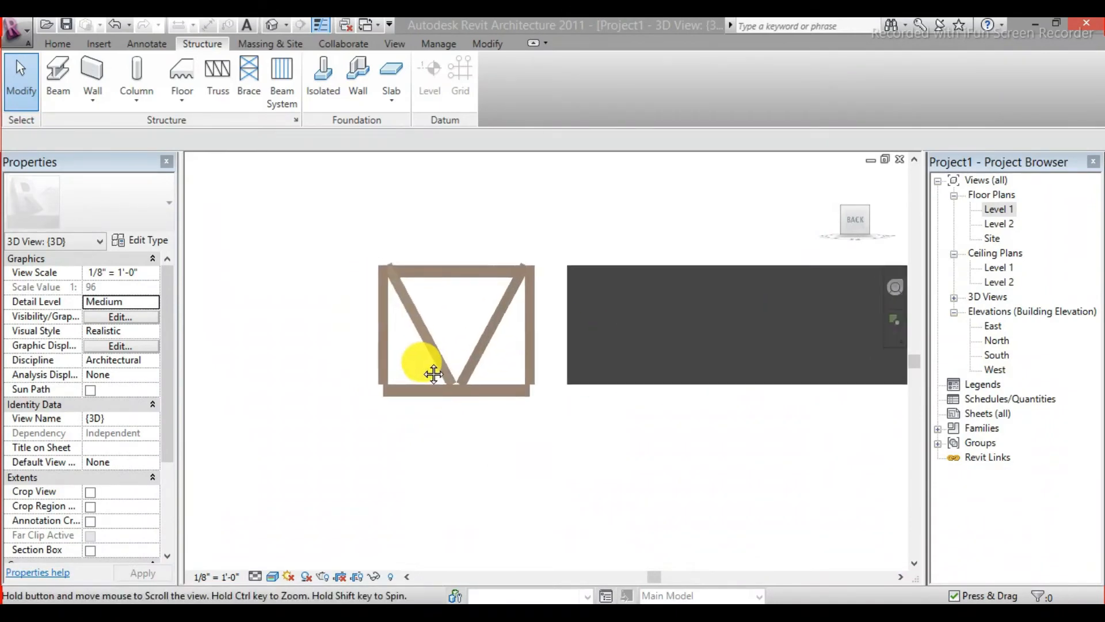
left_click_drag(547, 328, 341, 430)
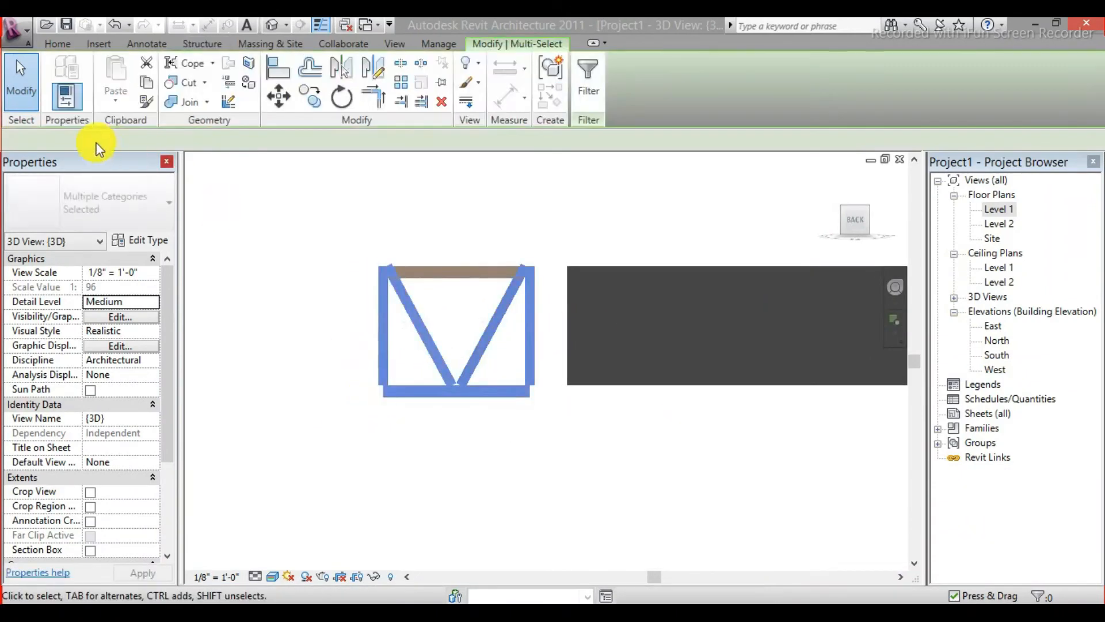
left_click(147, 82)
left_click(115, 102)
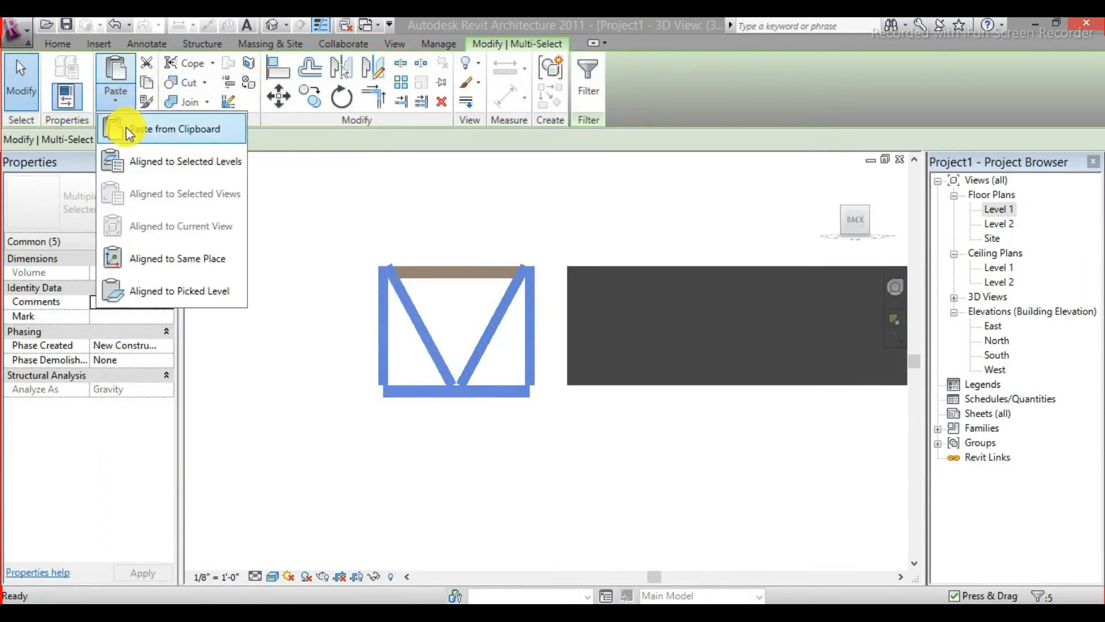
left_click(140, 161)
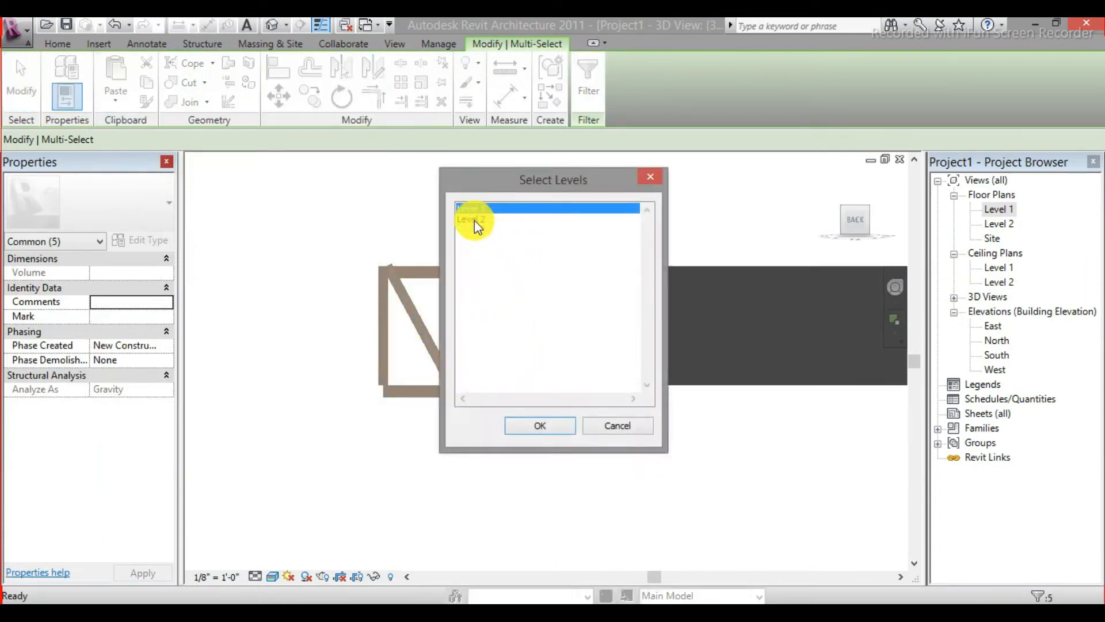
left_click(473, 219)
left_click(541, 426)
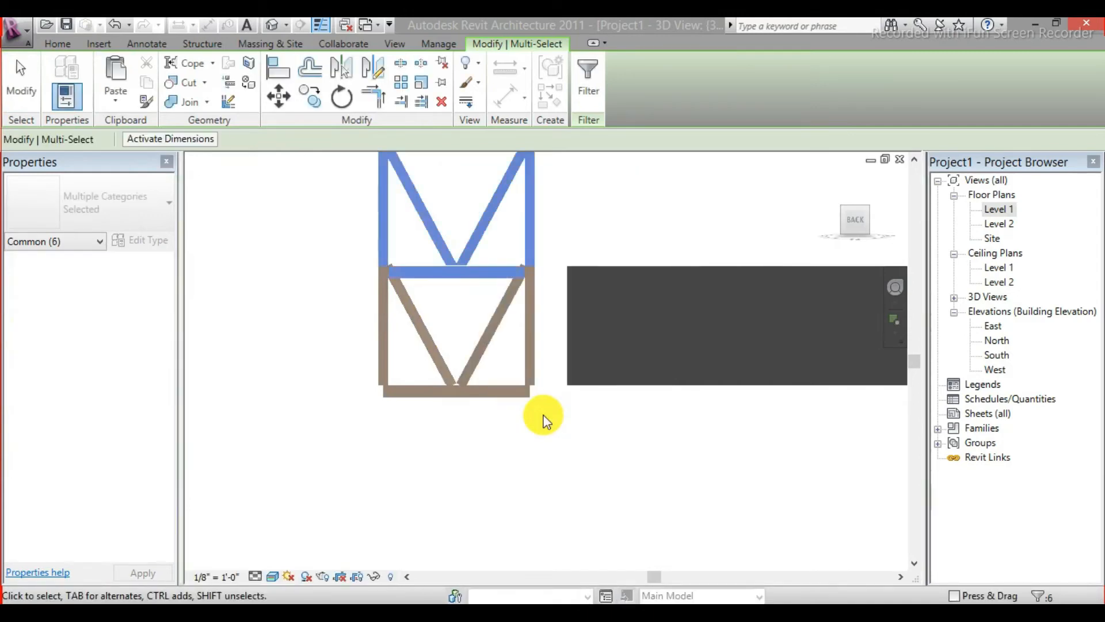
left_click(535, 416)
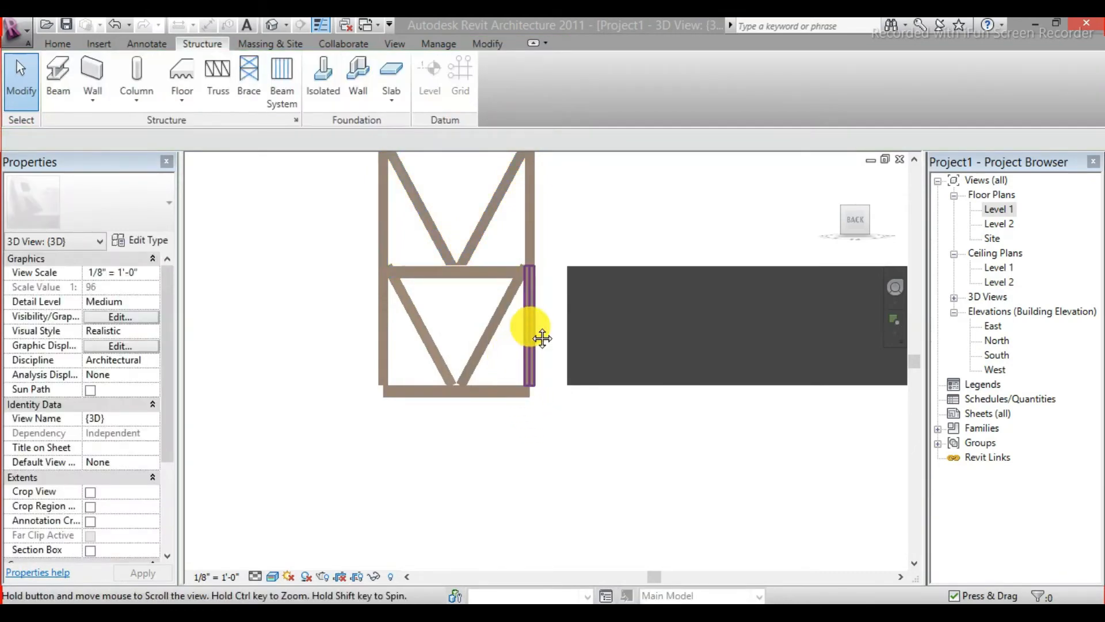
- Examine the two-storey outside frame in 3D, checking its stacked columns, slanted members and beams
middle_click_drag(528, 321, 471, 460, "shift")
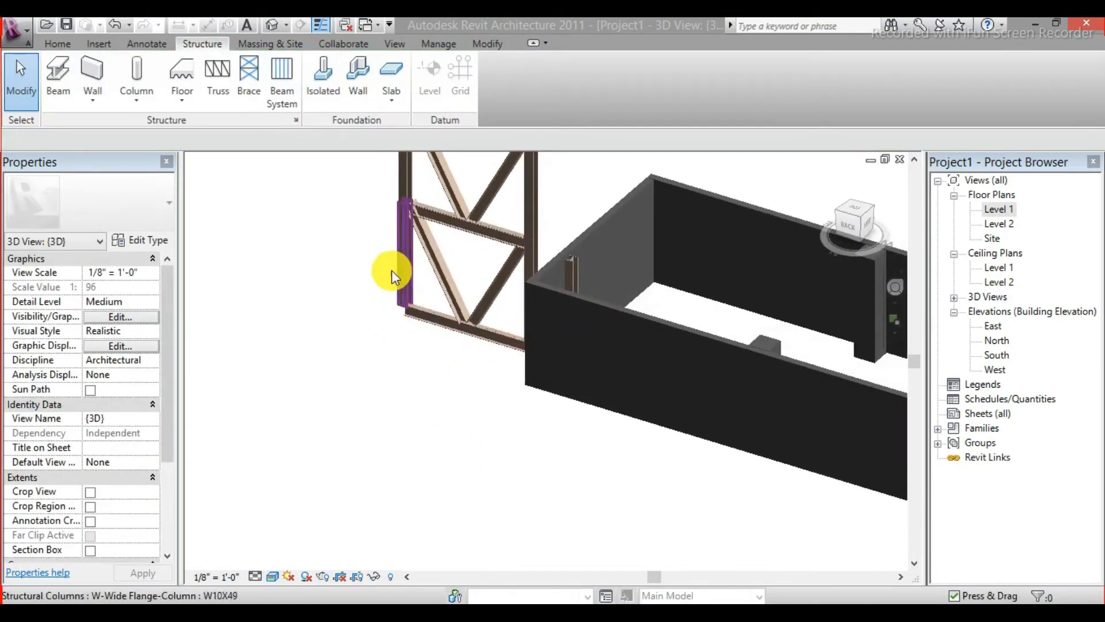
middle_click_drag(392, 276, 396, 378)
scroll(365, 292, "up", 3)
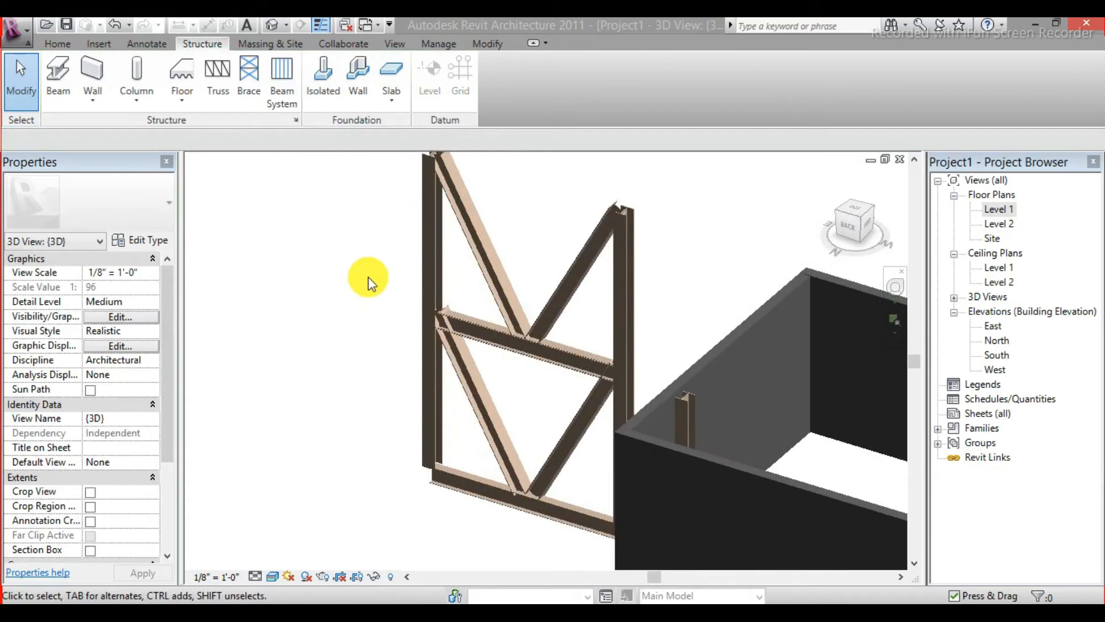
scroll(368, 278, "down", 3)
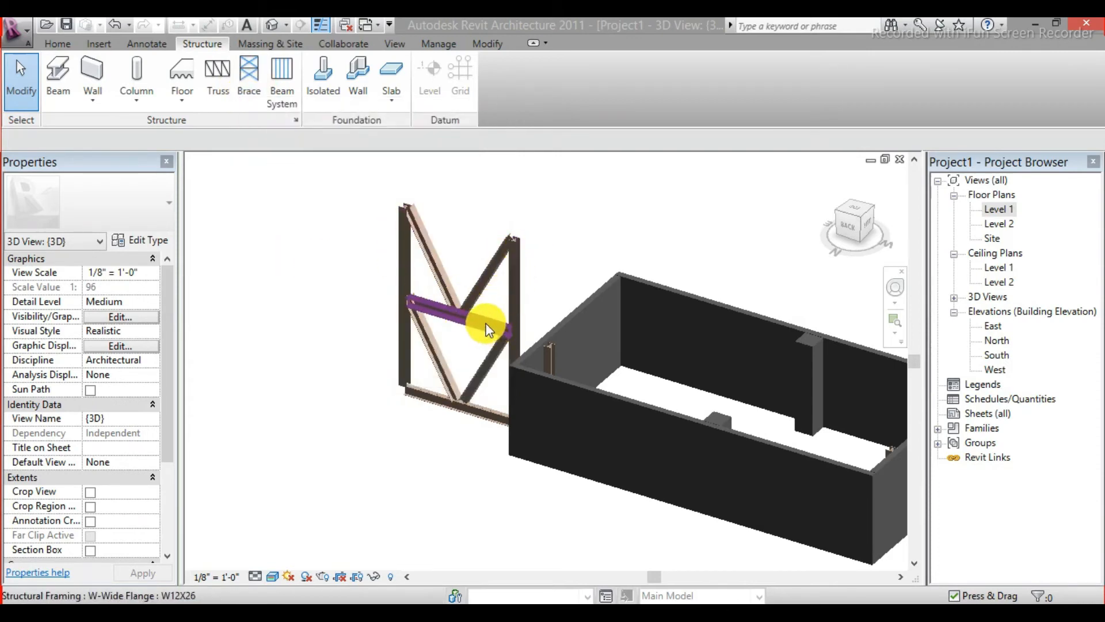
scroll(472, 315, "up", 2)
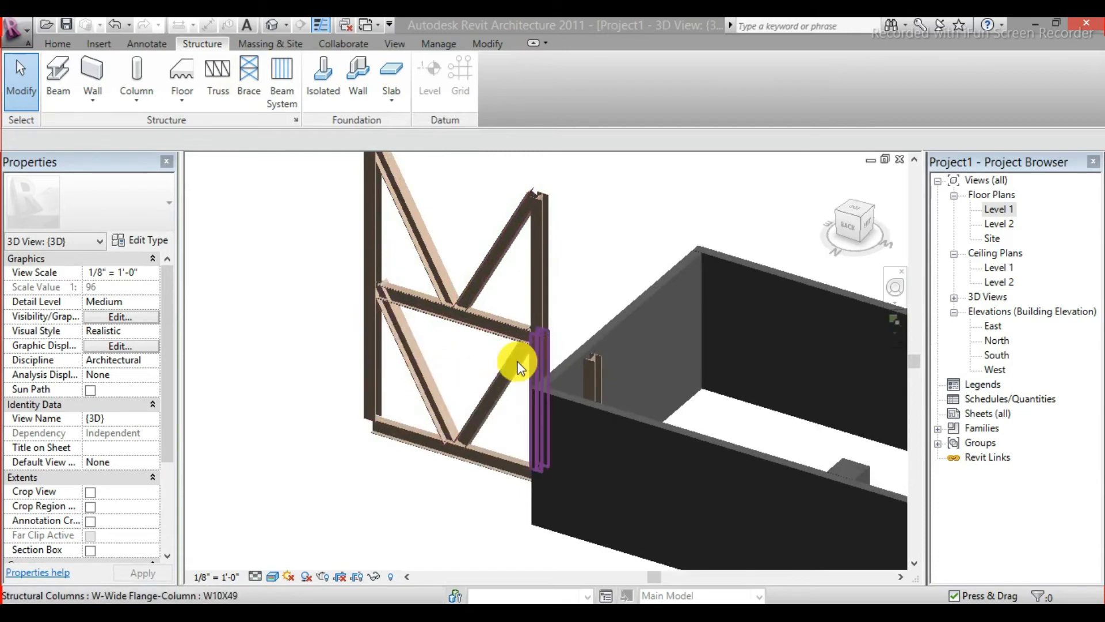
middle_click_drag(501, 377, 491, 324)
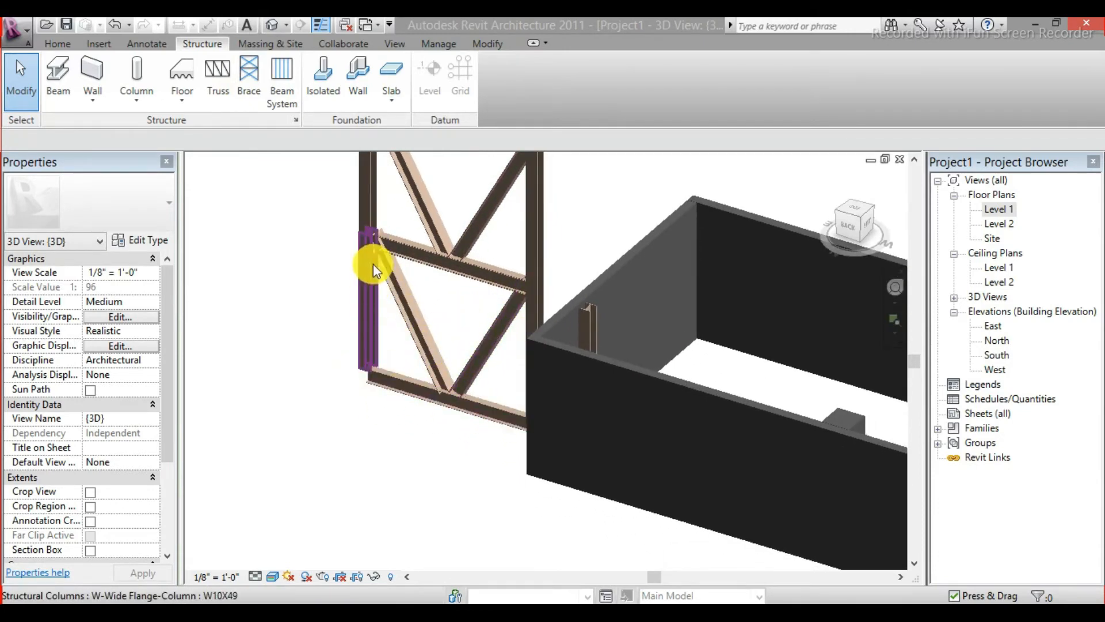
scroll(362, 216, "down", 2)
middle_click_drag(369, 184, 377, 238)
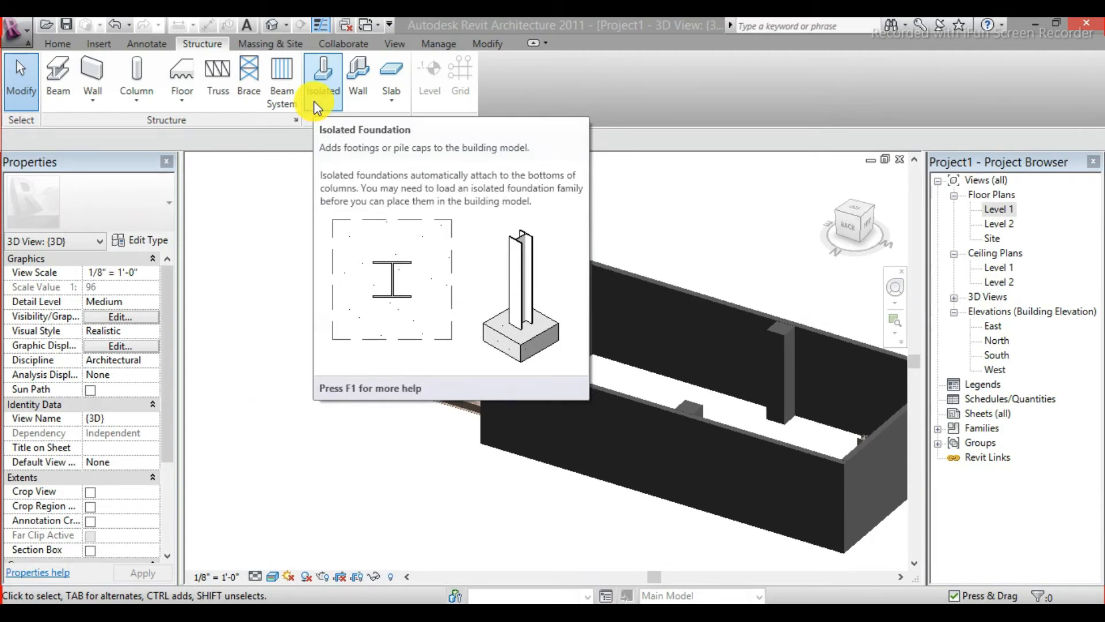
- Open the Level 1 plan at the column on the building's wall, try an isolated foundation, and decline loading a foundation family
double_click(997, 210)
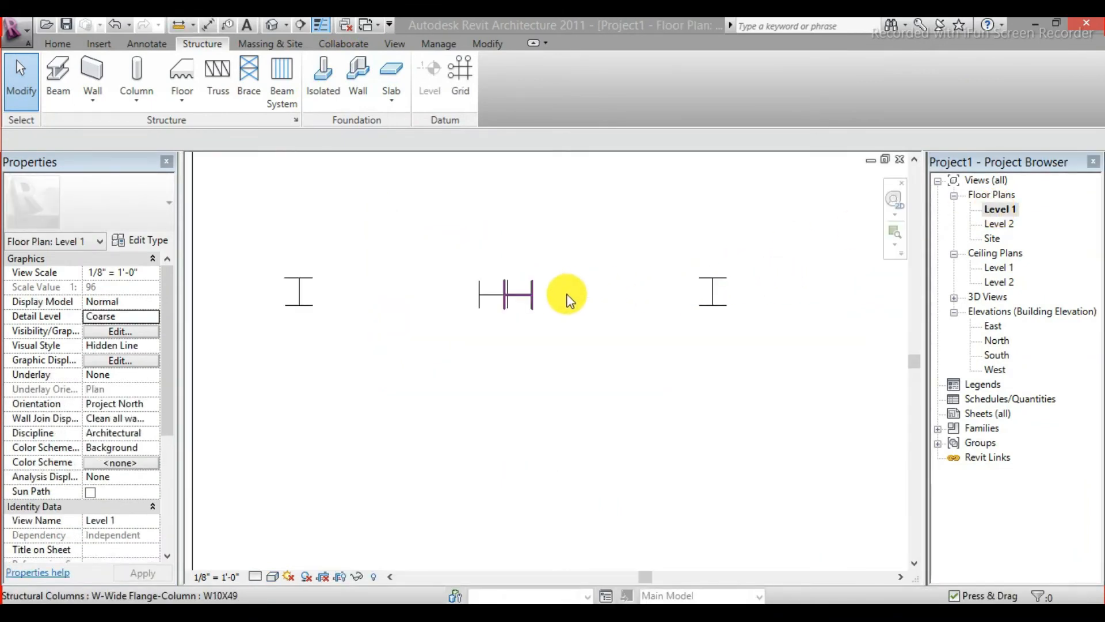
scroll(567, 299, "down", 5)
scroll(335, 298, "up", 5)
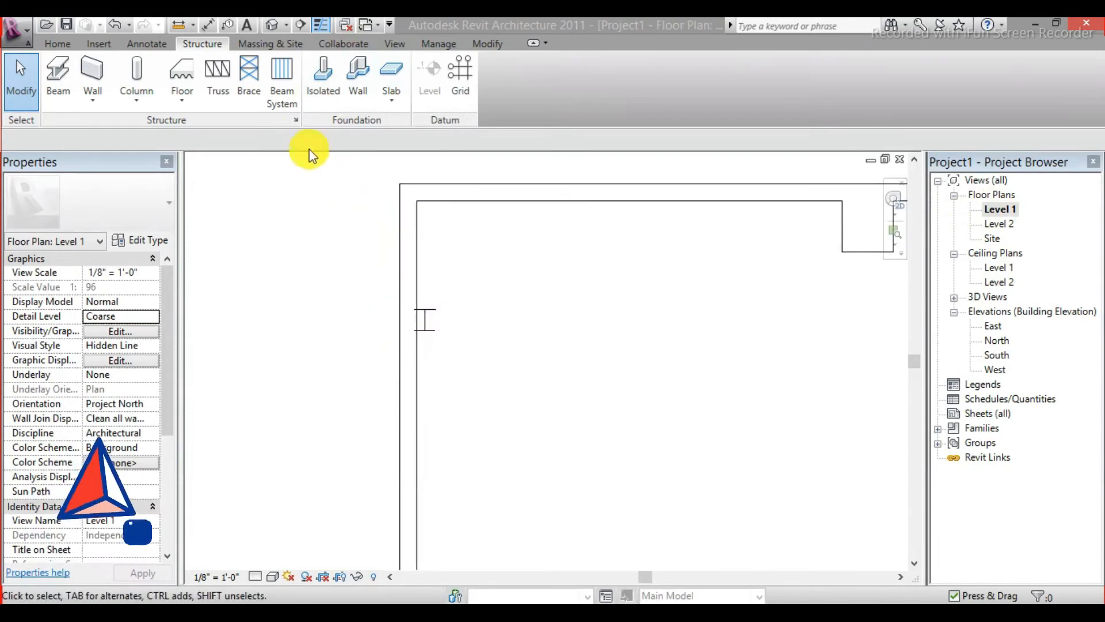
left_click(323, 81)
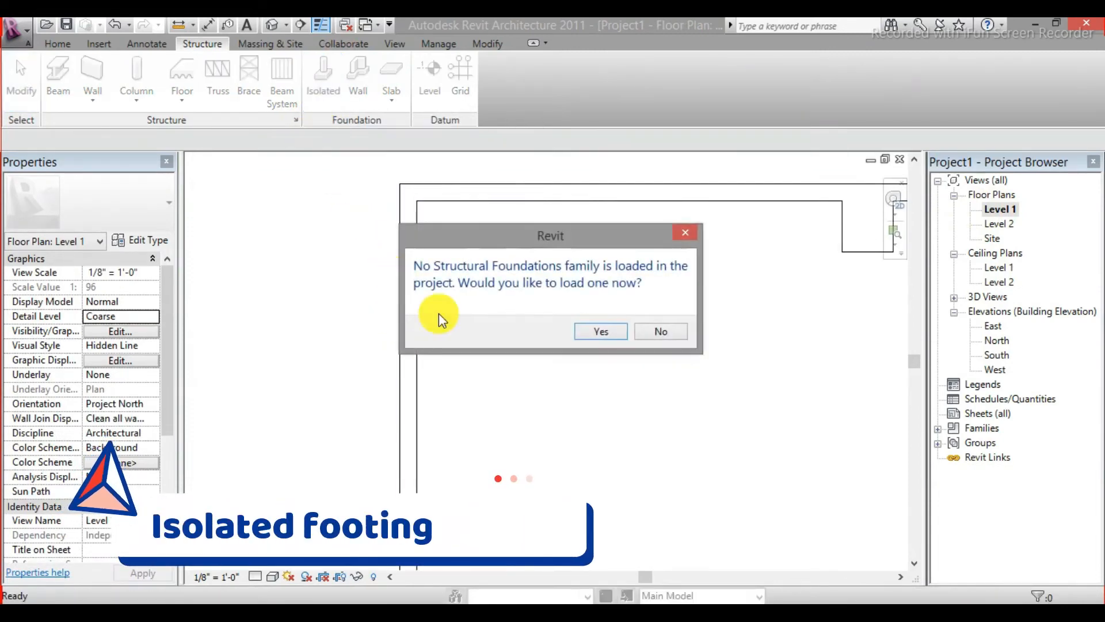
left_click(638, 333)
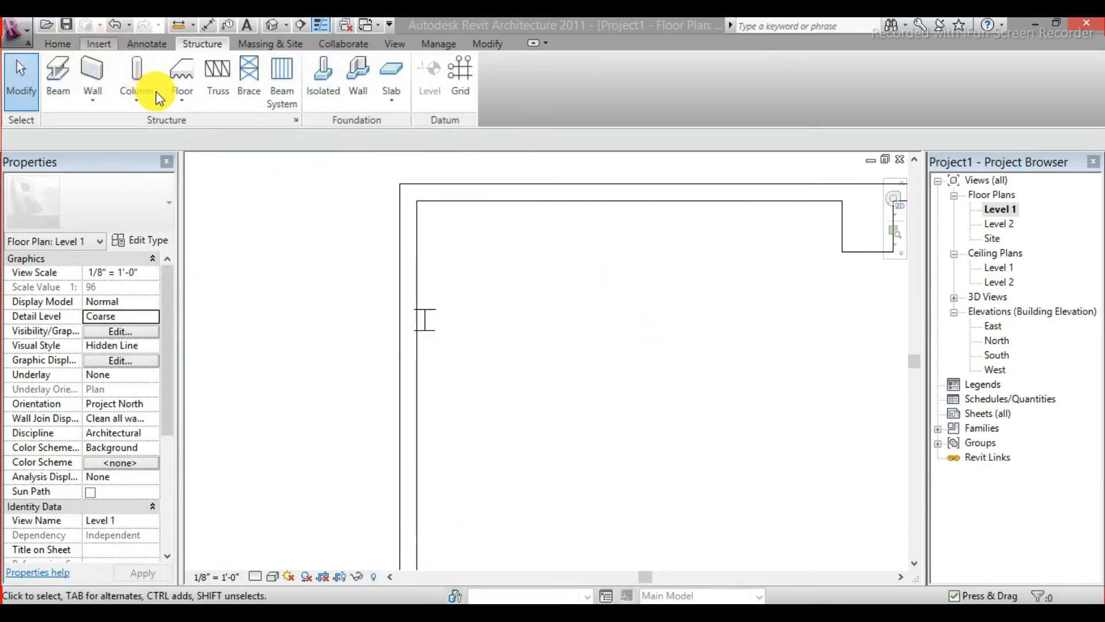
- Start placing a component and browse for a family to load in the Imperial Library's Structural Foundations folder
left_click(99, 43)
left_click(53, 45)
left_click(196, 101)
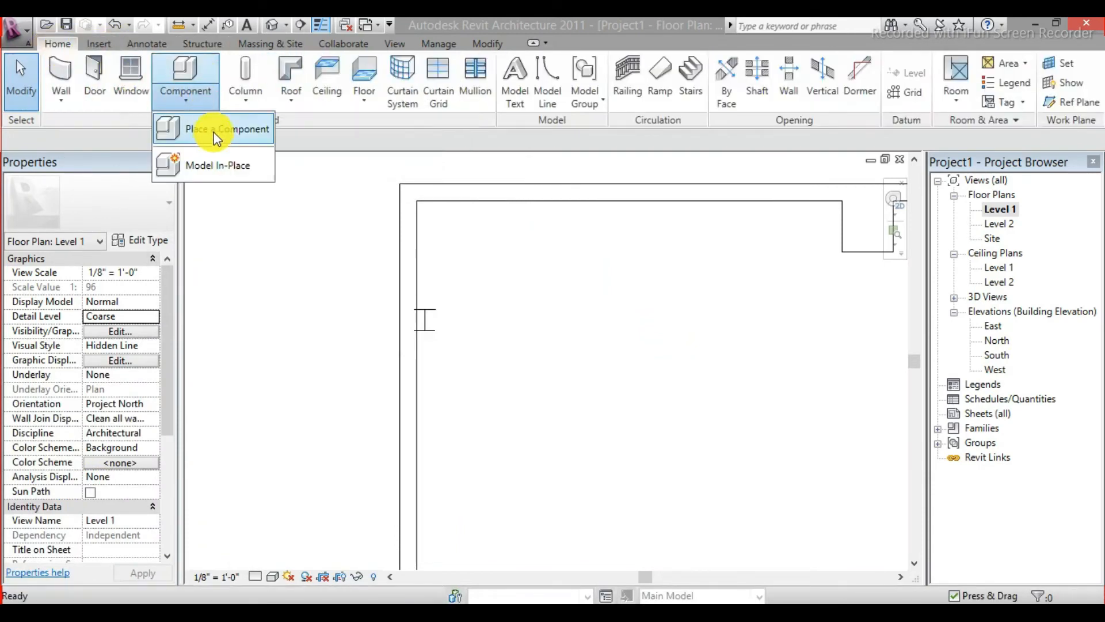
left_click(215, 136)
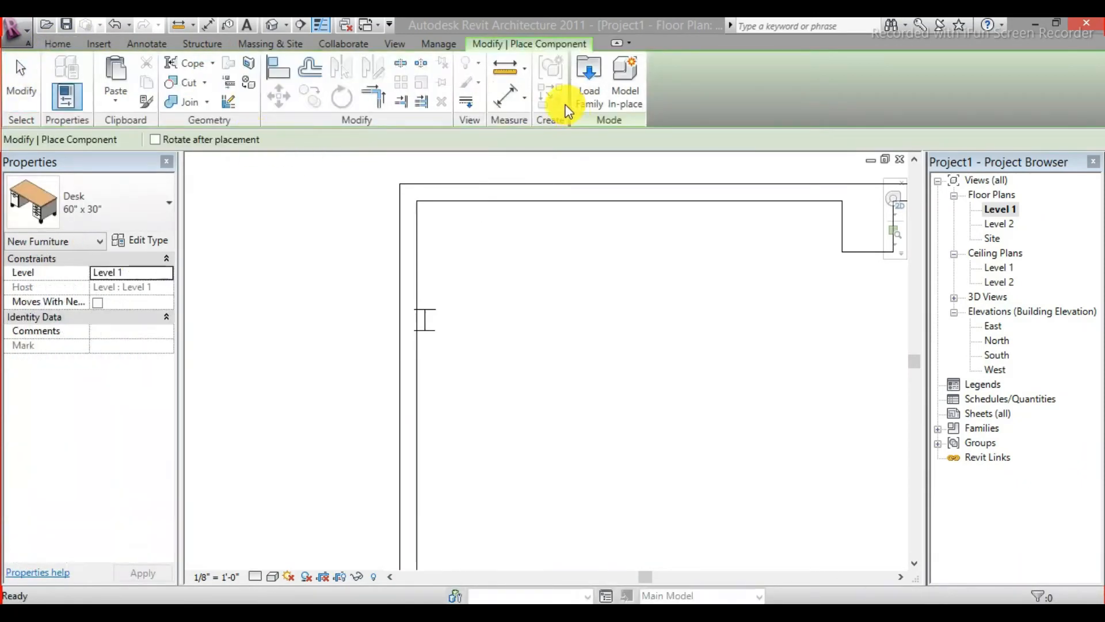
left_click(585, 97)
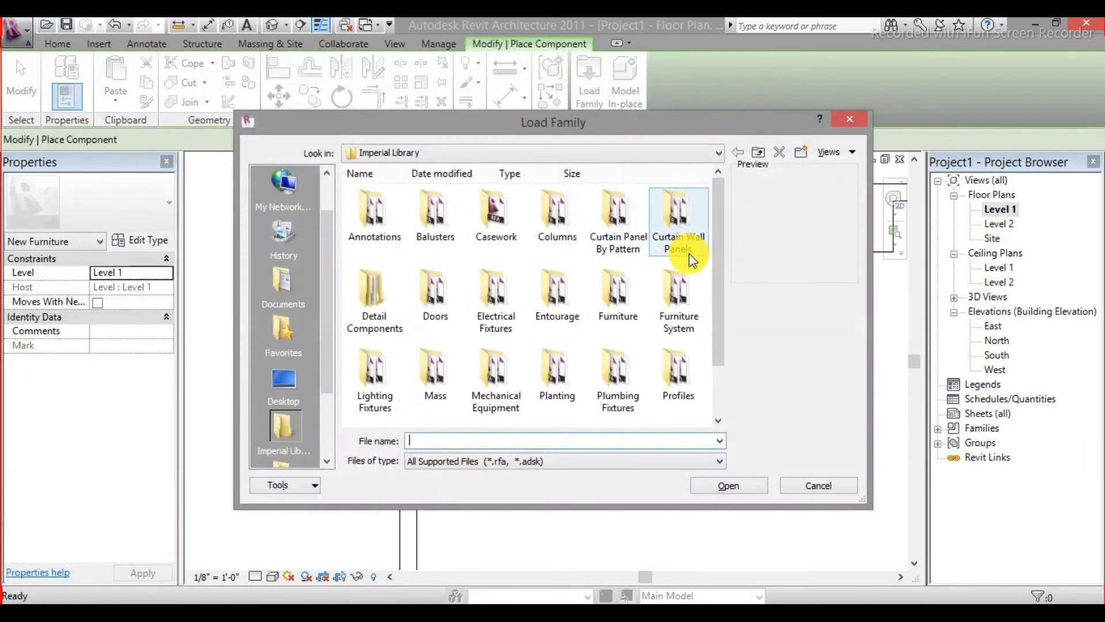
scroll(715, 232, "down", 2)
double_click(488, 375)
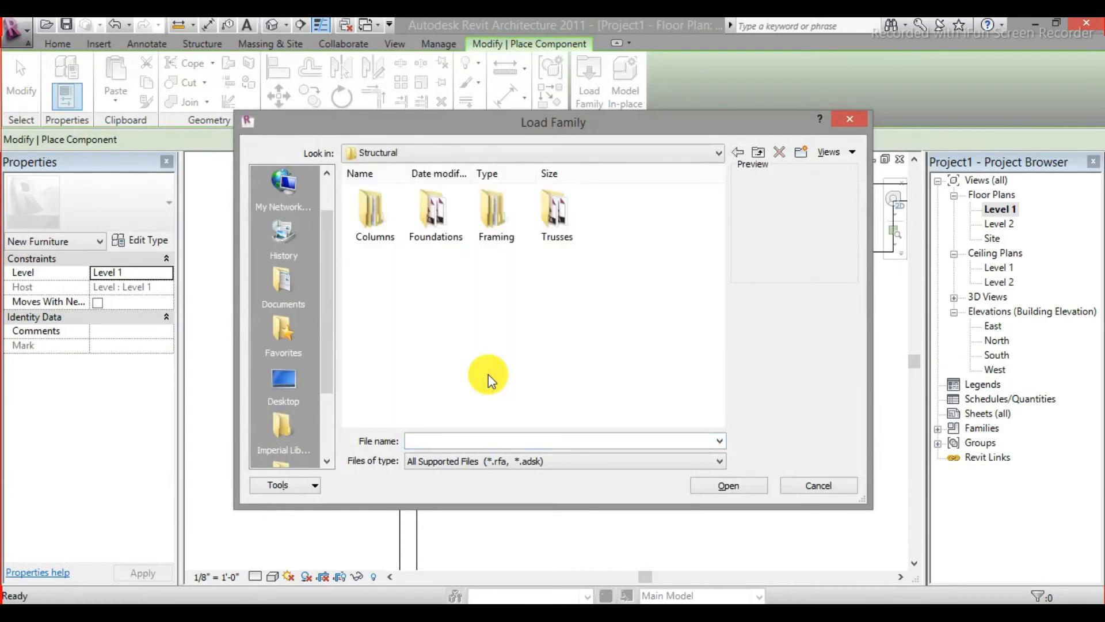
double_click(431, 235)
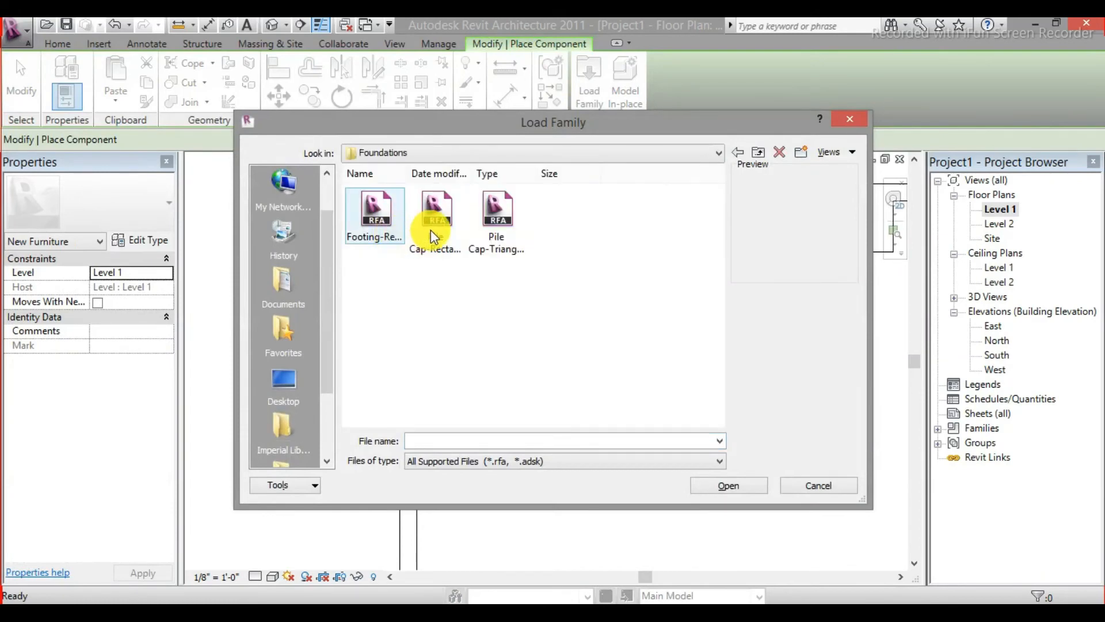
- Preview the triangular and rectangular pile cap families, then load Footing-Rectangular.rfa
left_click(391, 237)
left_click(456, 231)
left_click(489, 233)
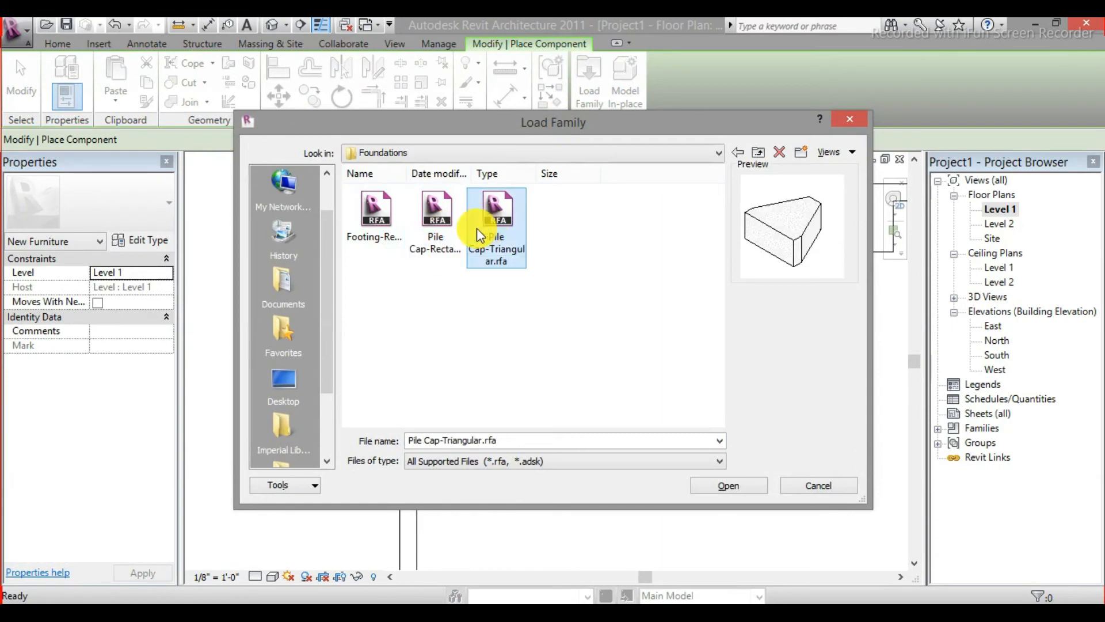
left_click(439, 241)
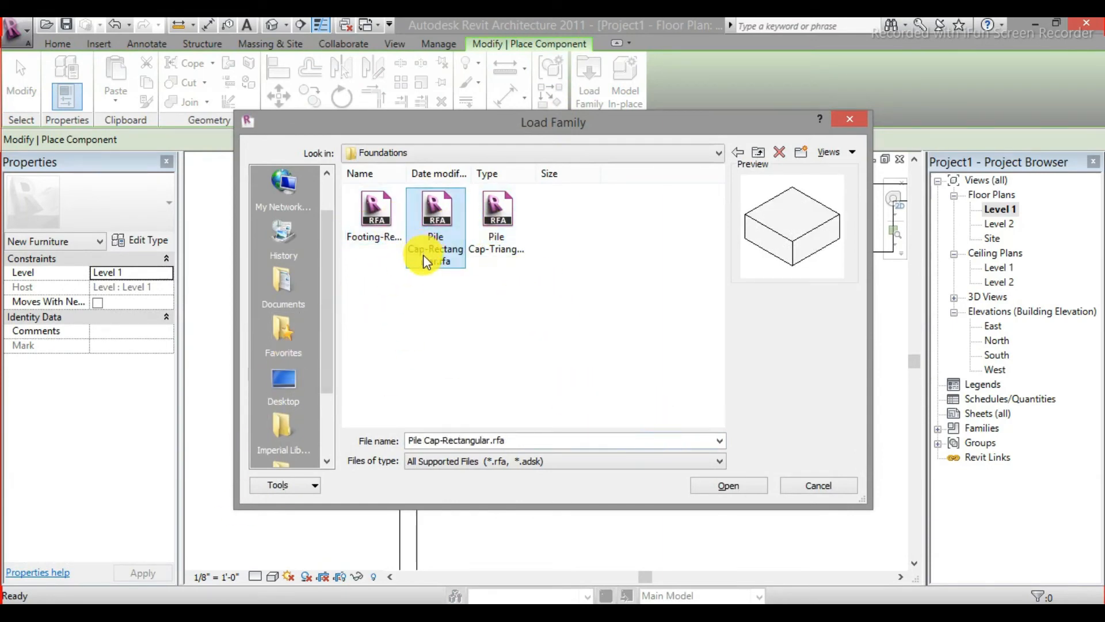
left_click(393, 242)
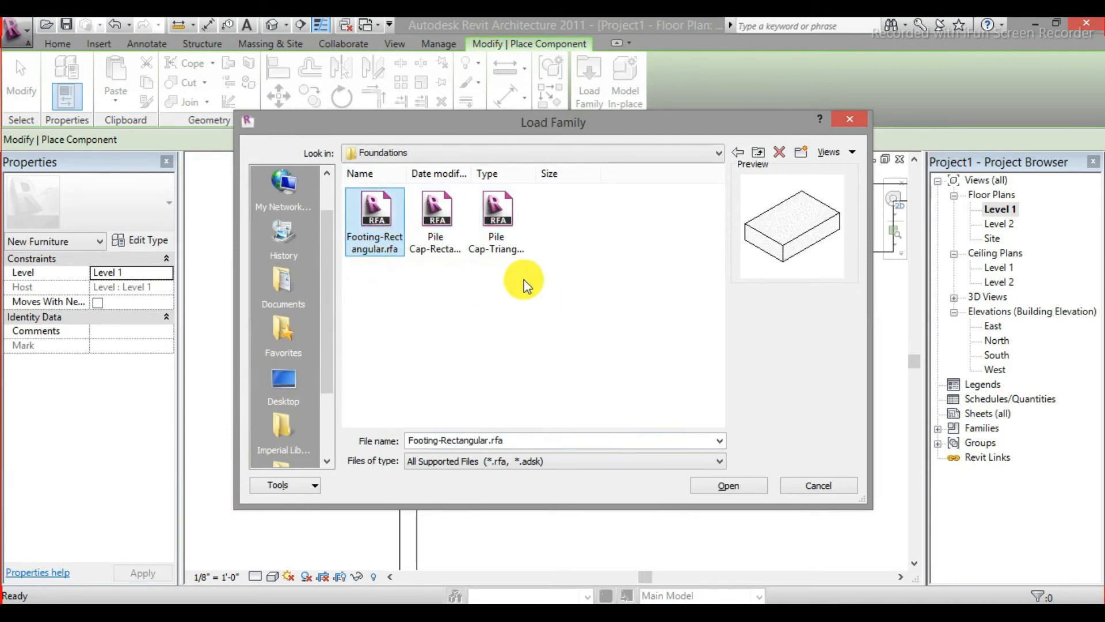
left_click(733, 490)
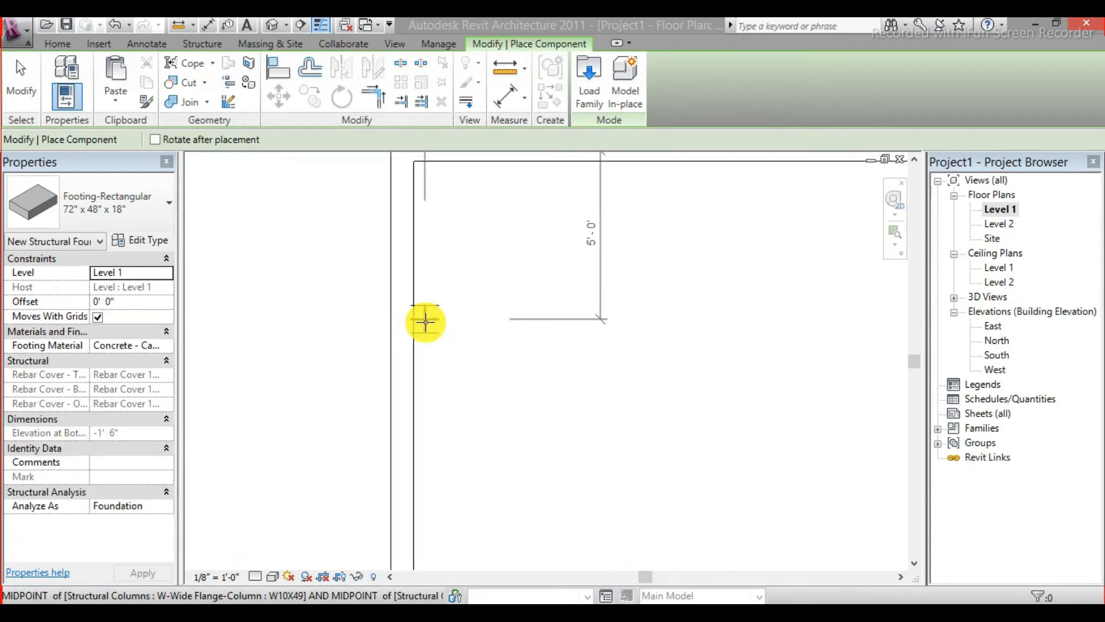
- Place a Footing-Rectangular 72" x 48" x 18" at the wall column's midpoint on Level 1, and review its available types and type properties
left_click(425, 320)
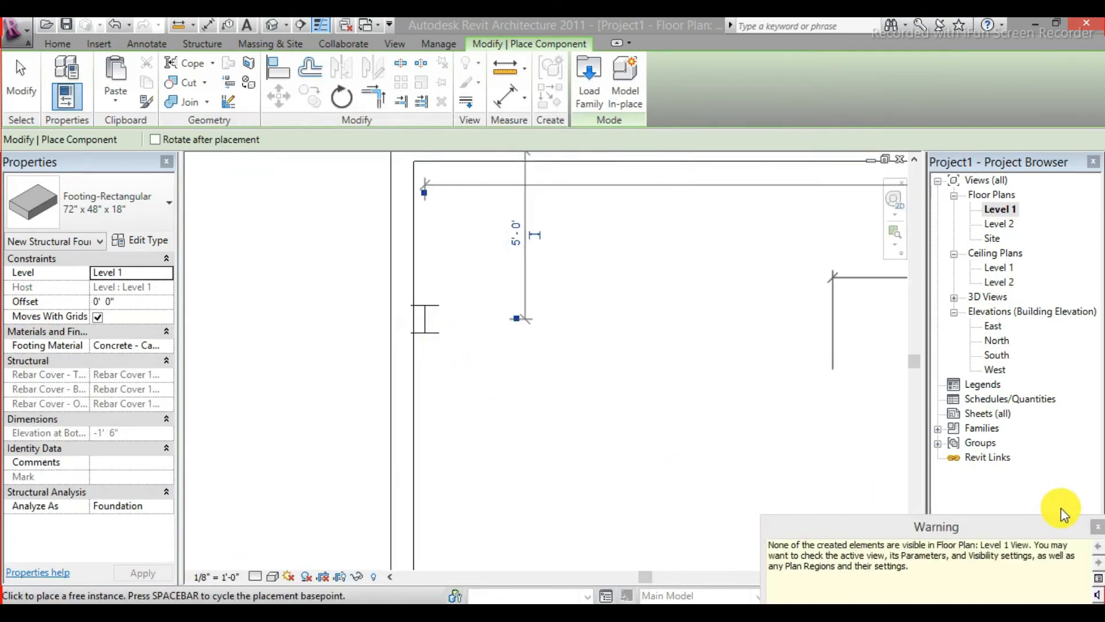
left_click(1097, 528)
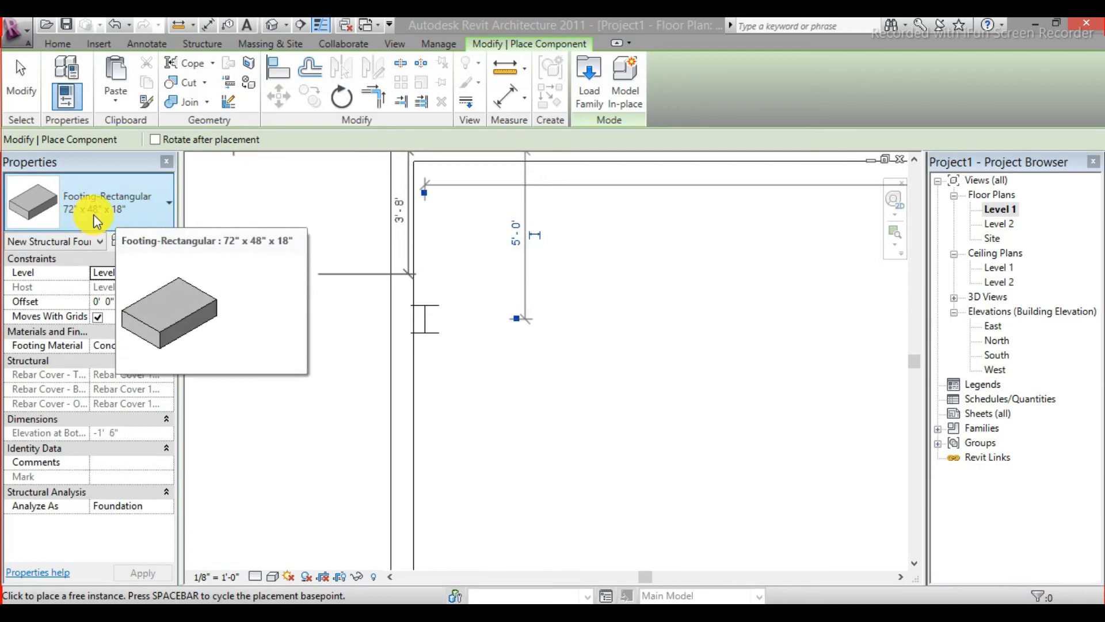
left_click(147, 215)
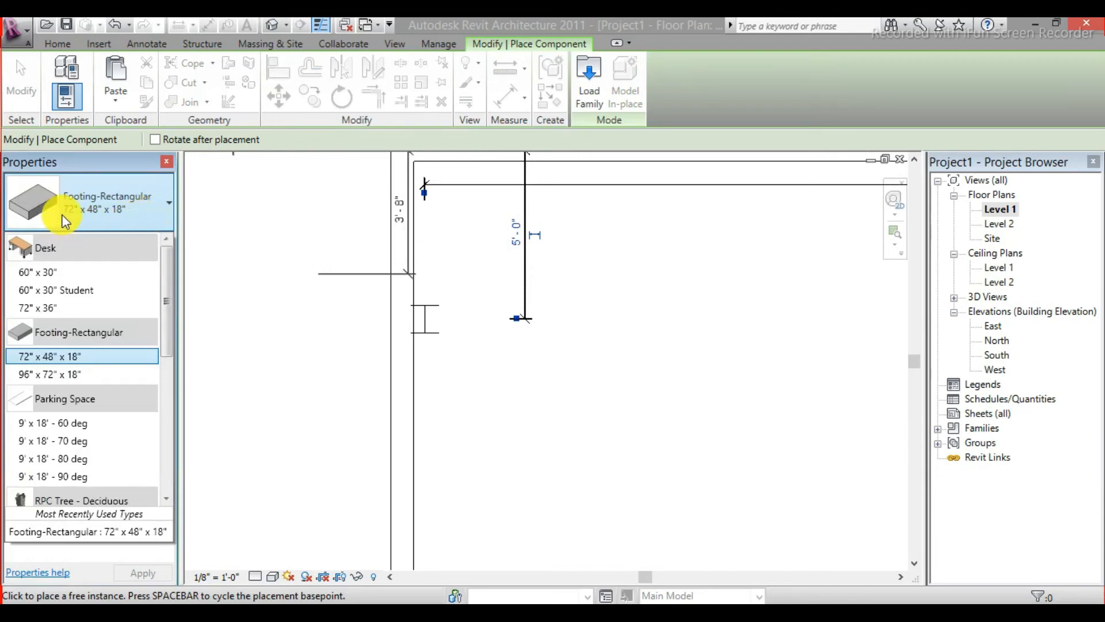
left_click(134, 218)
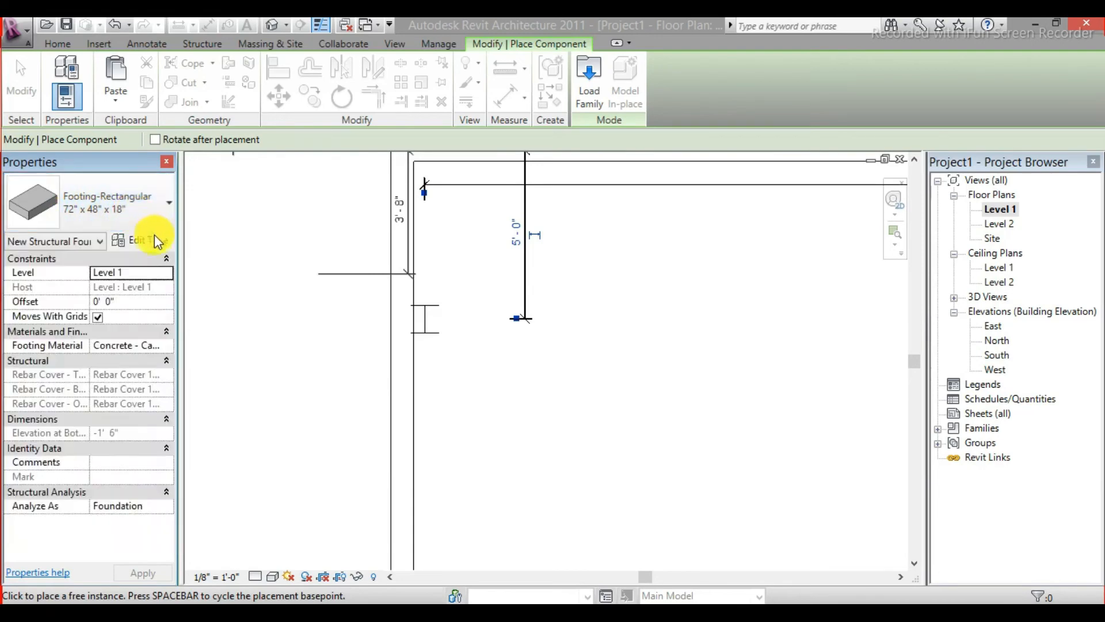
left_click(154, 240)
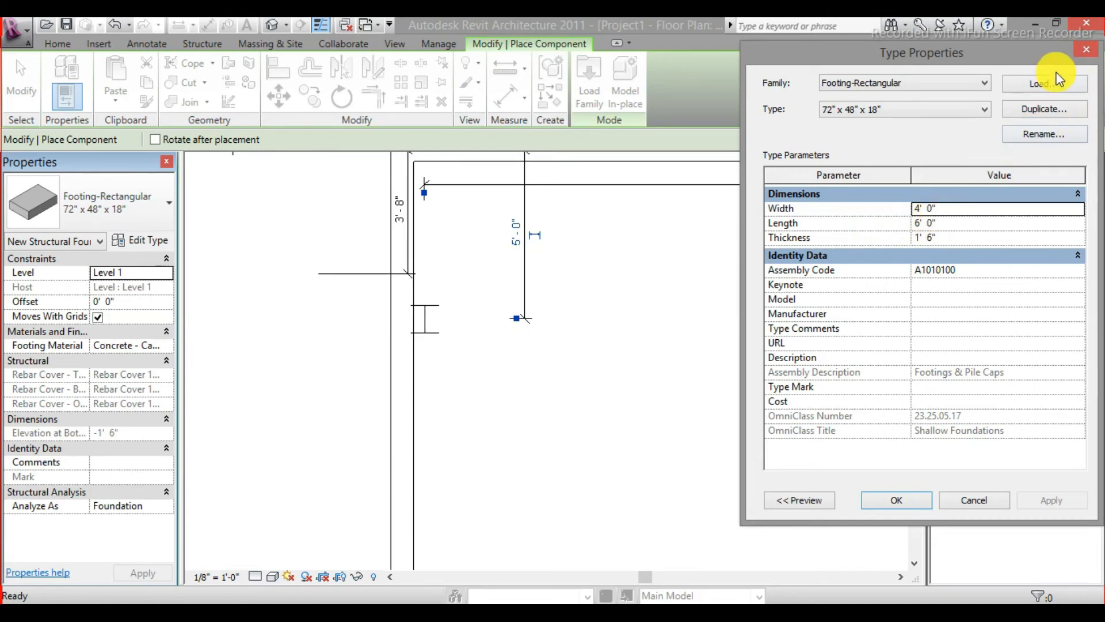
left_click(1086, 50)
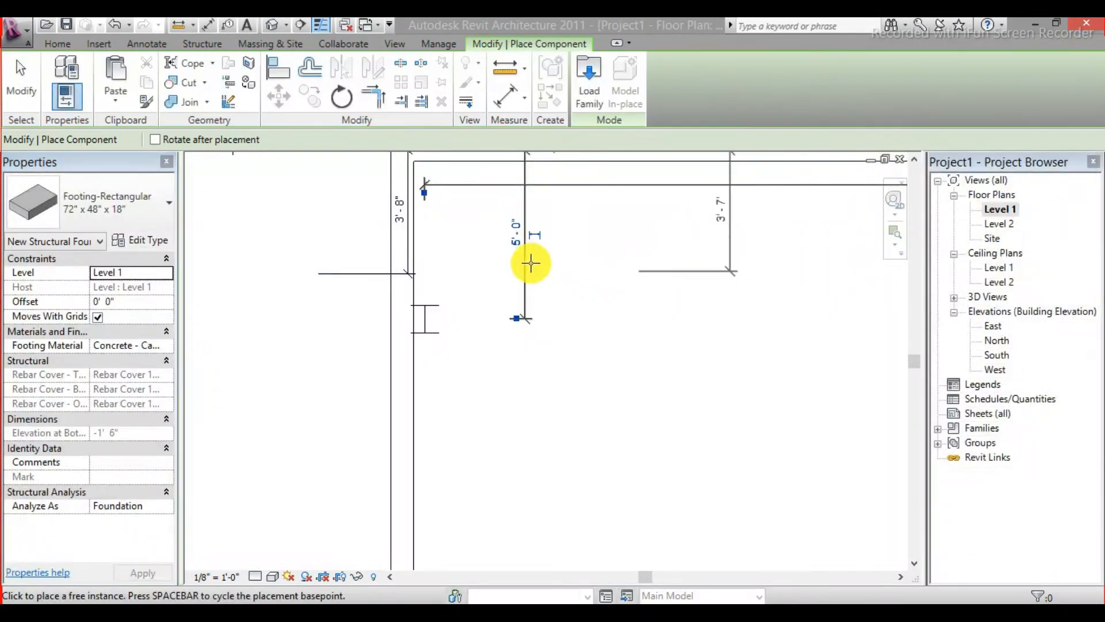
- Leave component placement and examine the rectangular footing under the wall column in the 3D view, from above and at an angle
left_click(270, 26)
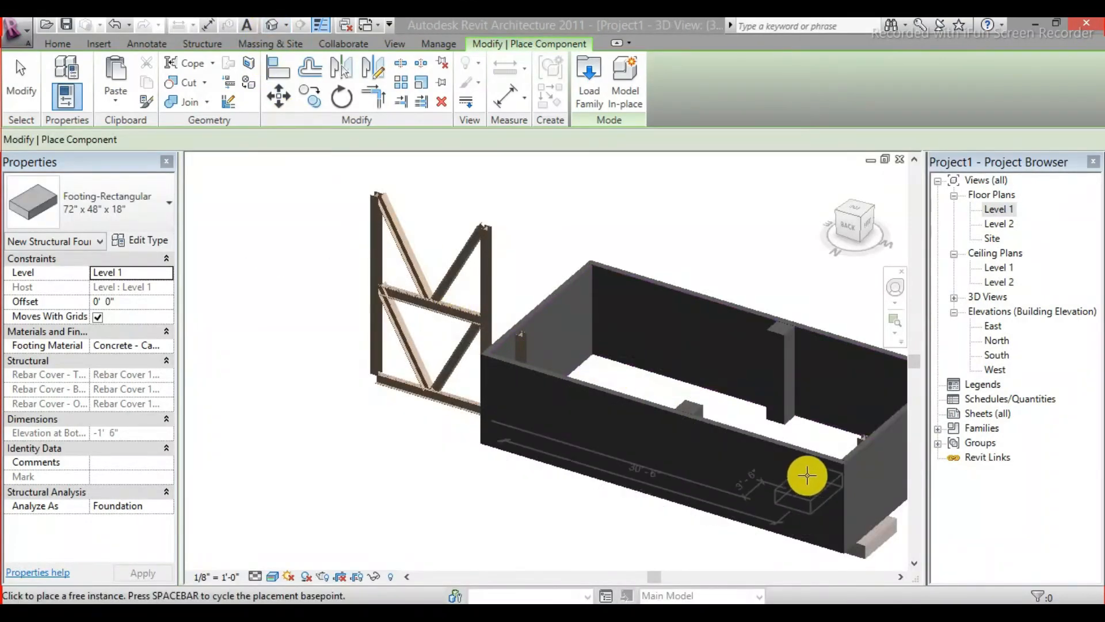
middle_click_drag(807, 469, 526, 296)
key("Escape")
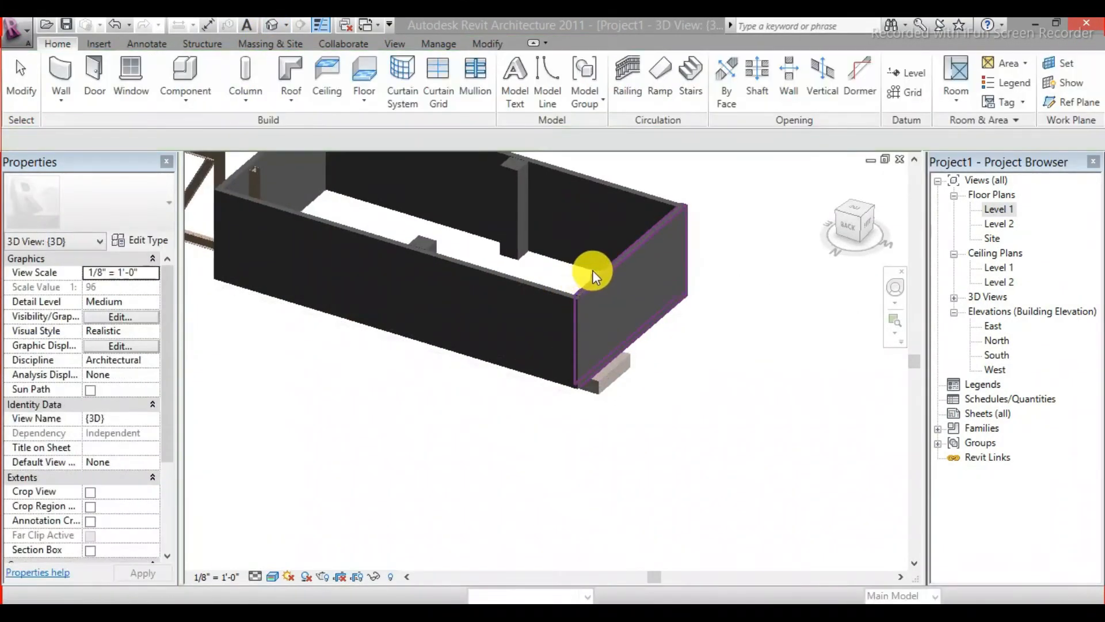
scroll(593, 271, "up", 4)
middle_click_drag(684, 461, 621, 289)
scroll(646, 330, "up", 2)
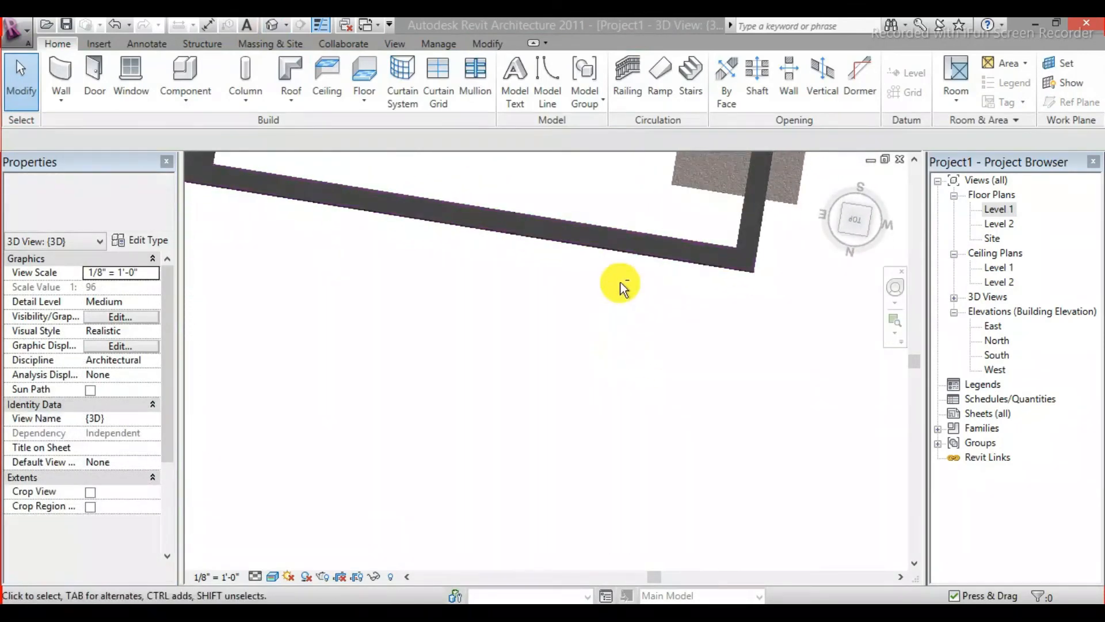
middle_click_drag(655, 219, 632, 403)
scroll(682, 257, "up", 2)
scroll(682, 257, "up", 3)
scroll(701, 277, "up", 2)
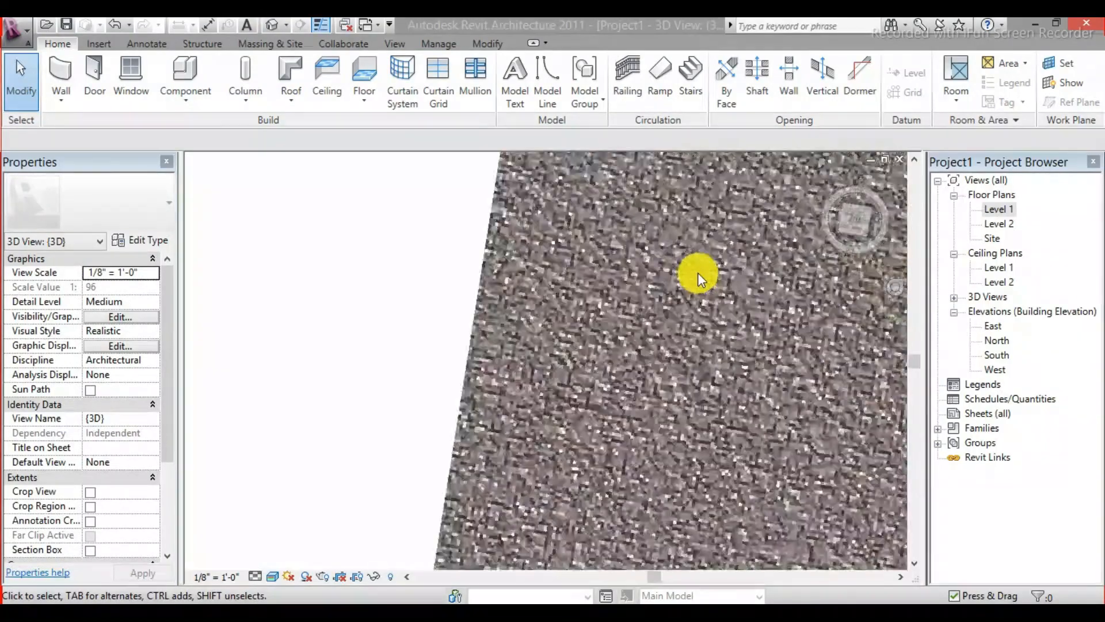
scroll(617, 259, "down", 3)
scroll(617, 259, "down", 4)
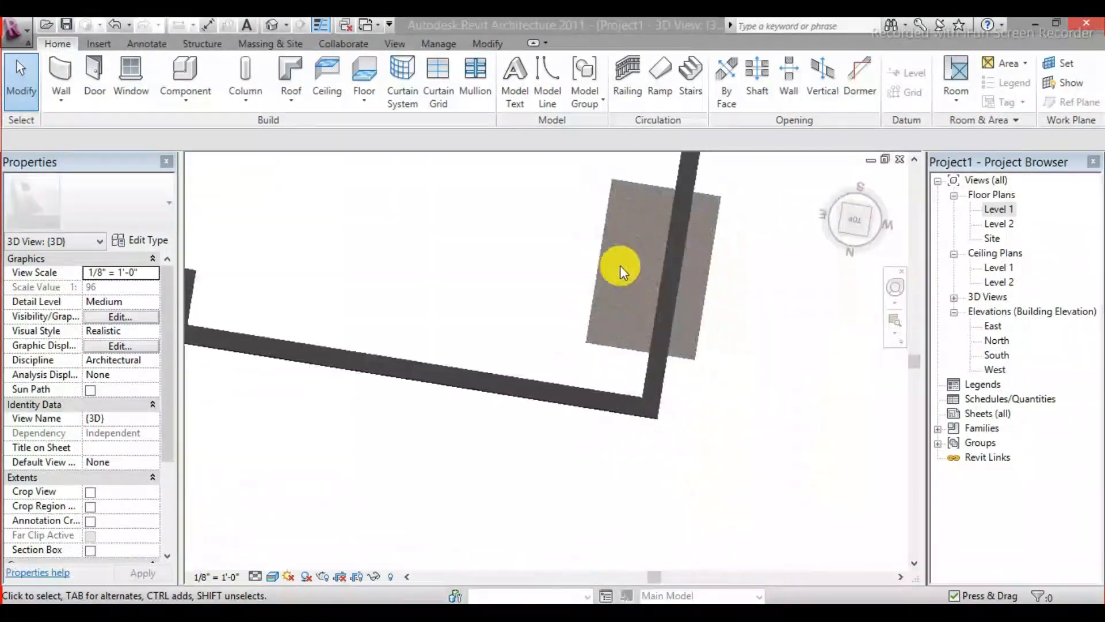
middle_click_drag(622, 267, 592, 262, "shift")
scroll(567, 278, "down", 4)
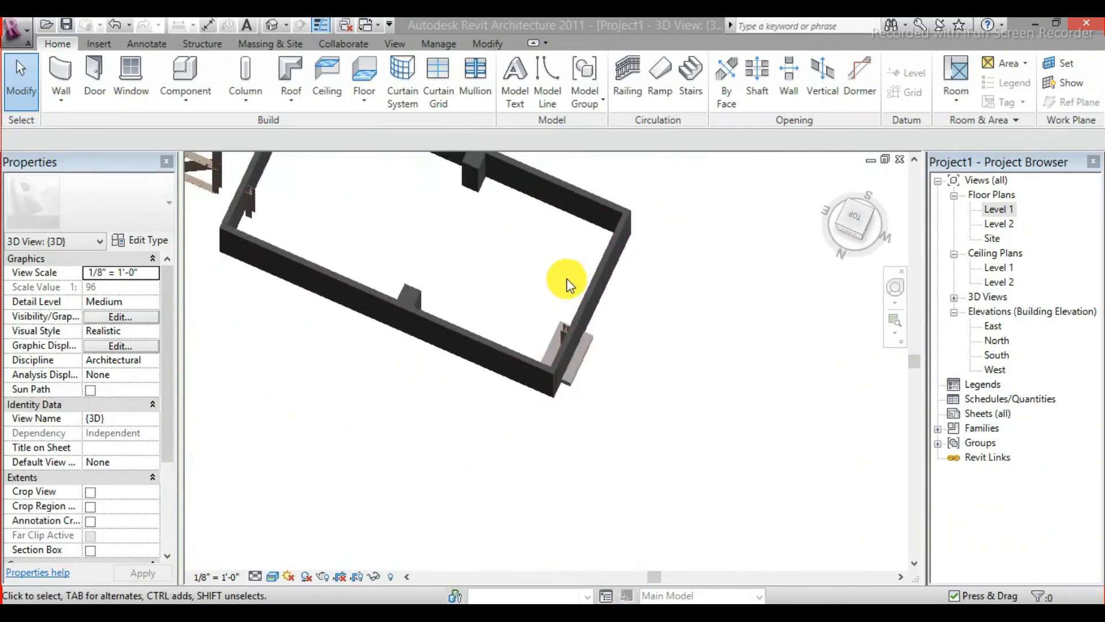
scroll(570, 337, "up", 6)
scroll(532, 347, "up", 6)
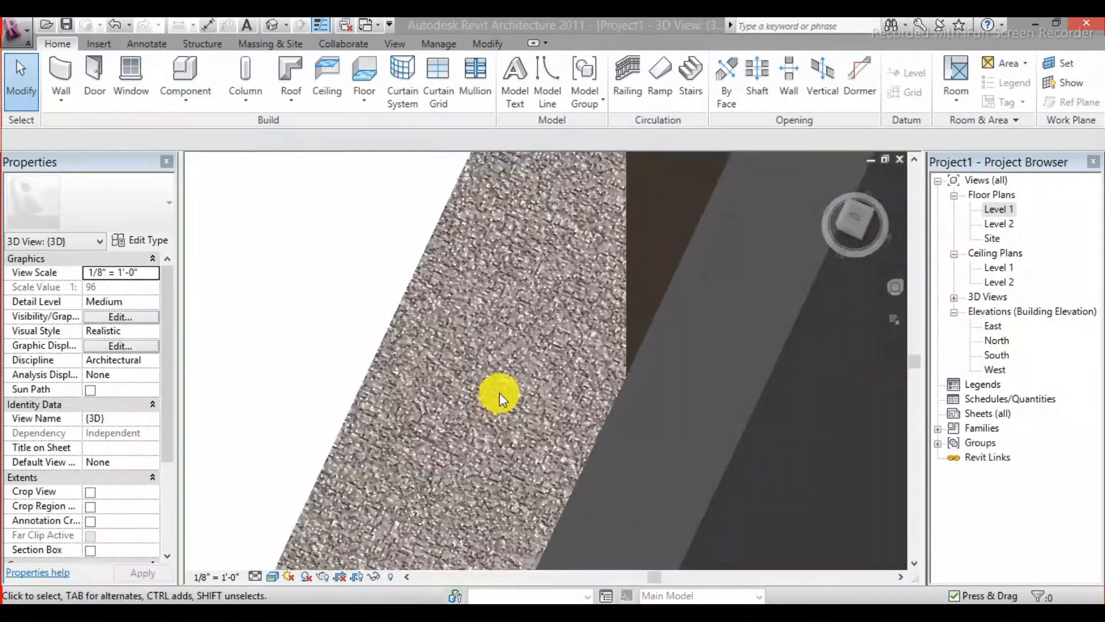
scroll(495, 335, "down", 3)
scroll(504, 330, "down", 4)
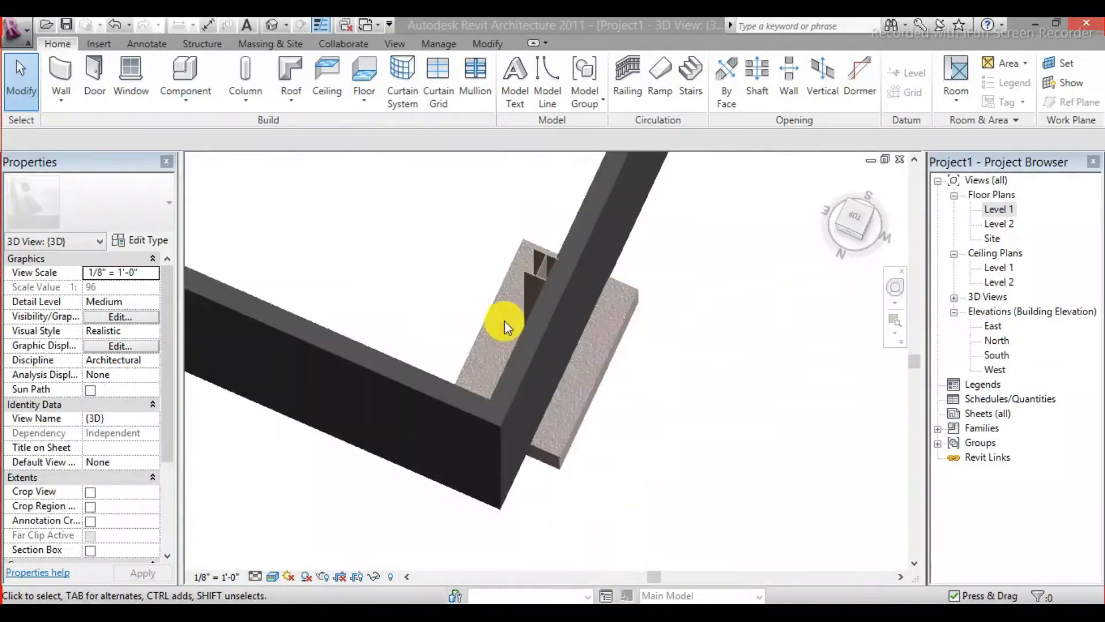
- On the Level 1 plan, place a Bearing Footing - 36" x 12" wall foundation under the building's long south wall
double_click(992, 208)
right_click(992, 208)
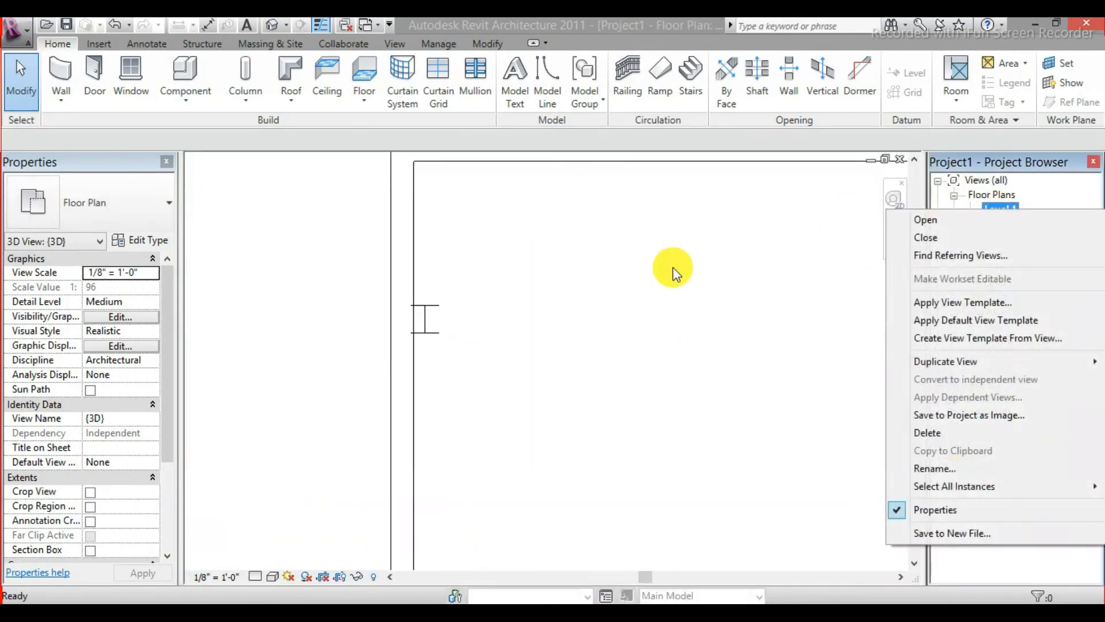
left_click(643, 286)
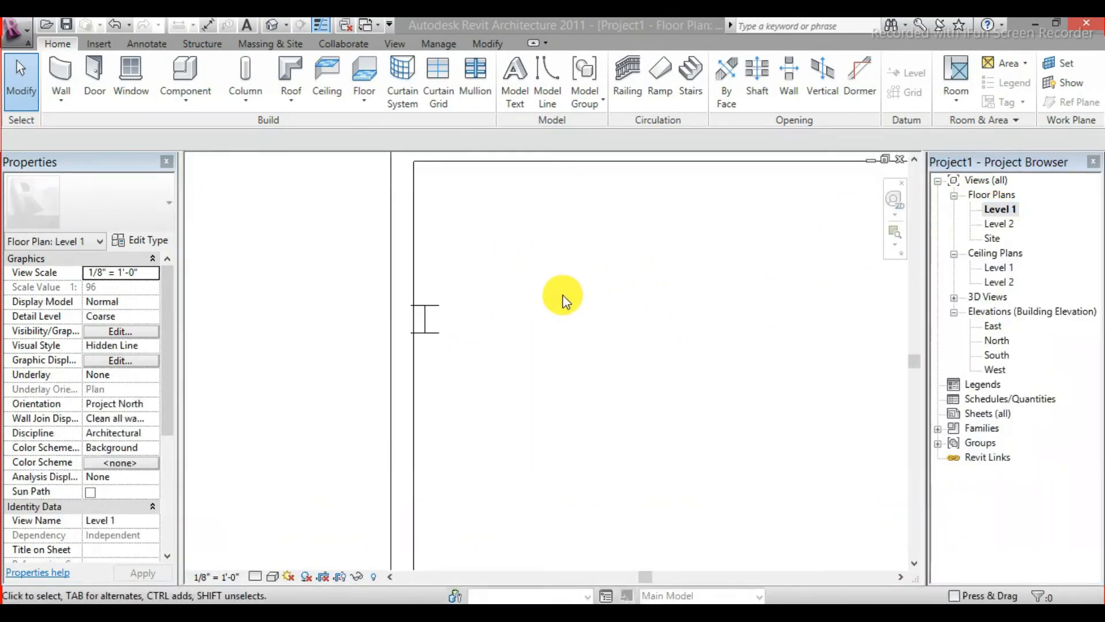
scroll(535, 308, "down", 3)
middle_click_drag(548, 322, 381, 278)
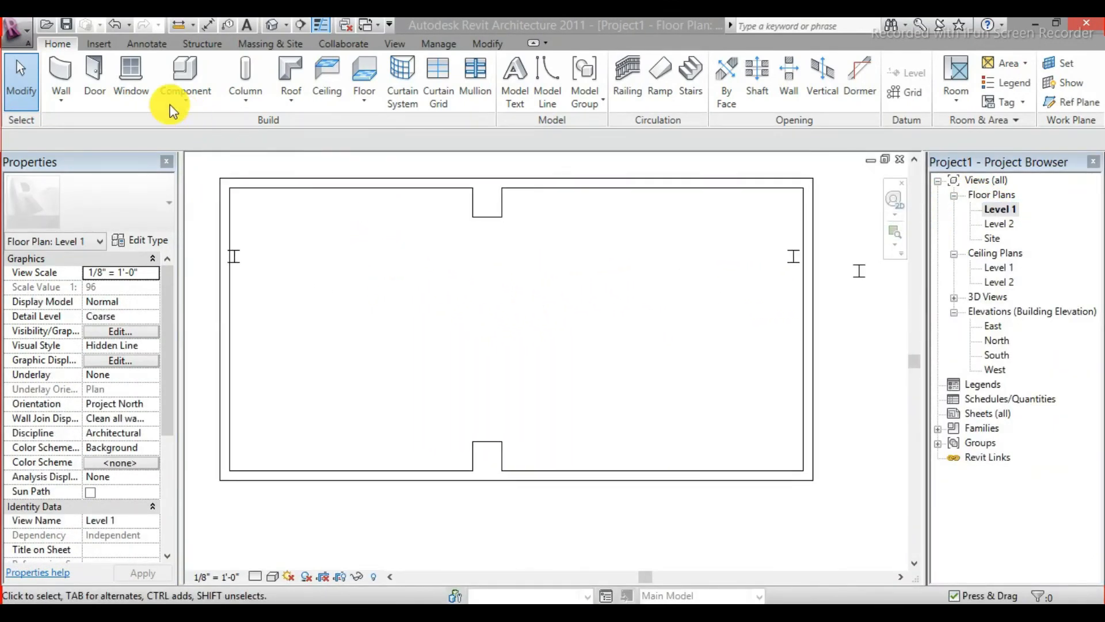
left_click(203, 42)
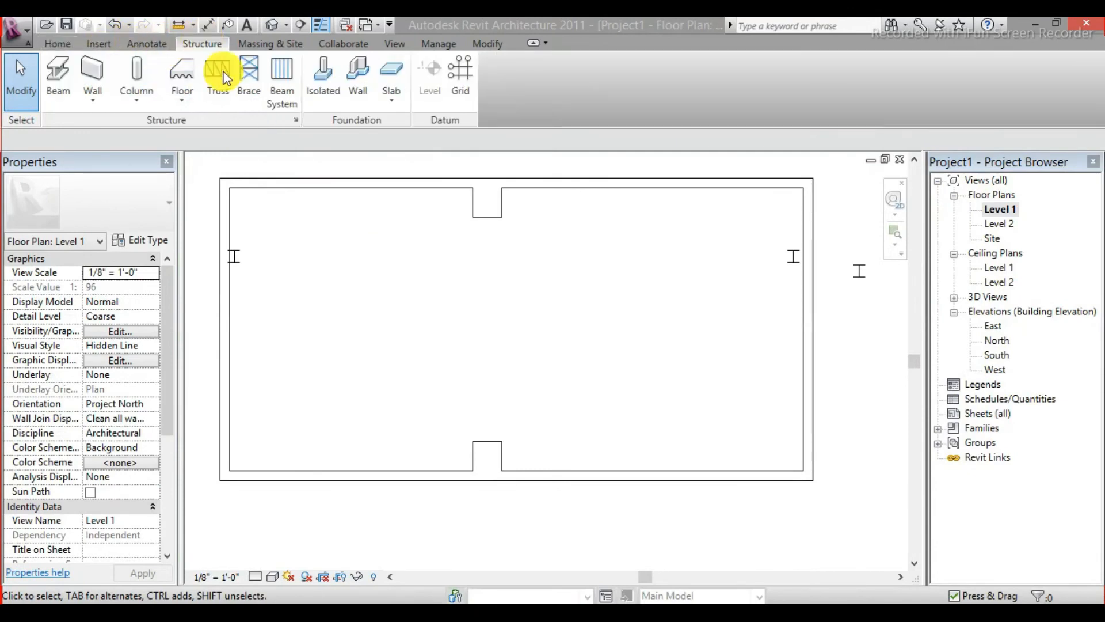
left_click(365, 100)
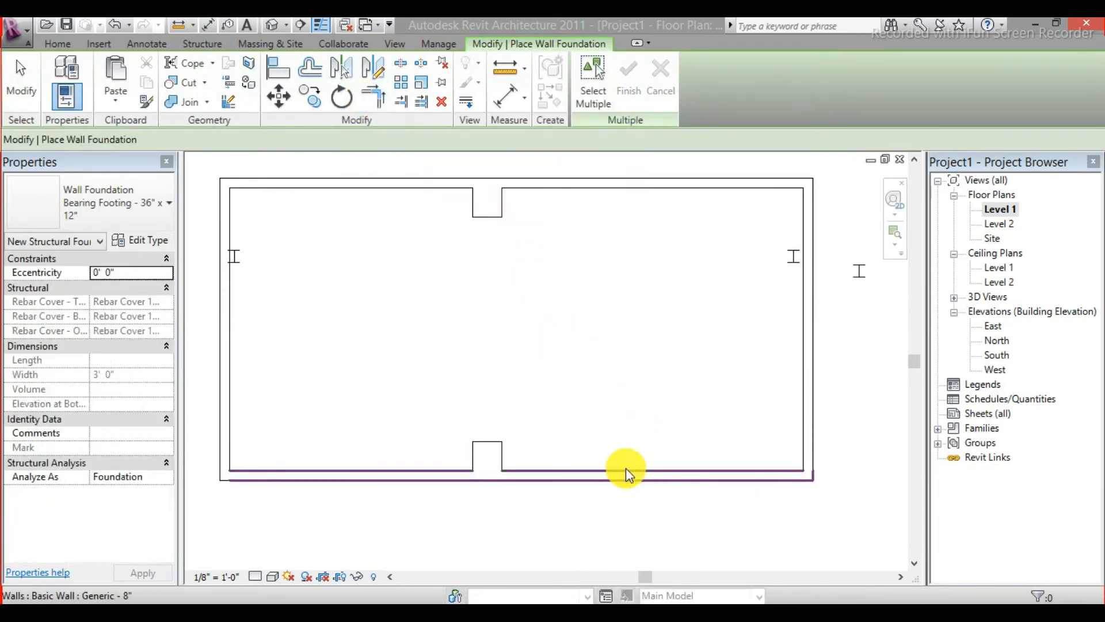
mouse_move(627, 452)
middle_mouse_down()
mouse_move(633, 363)
mouse_move(621, 373)
middle_mouse_up()
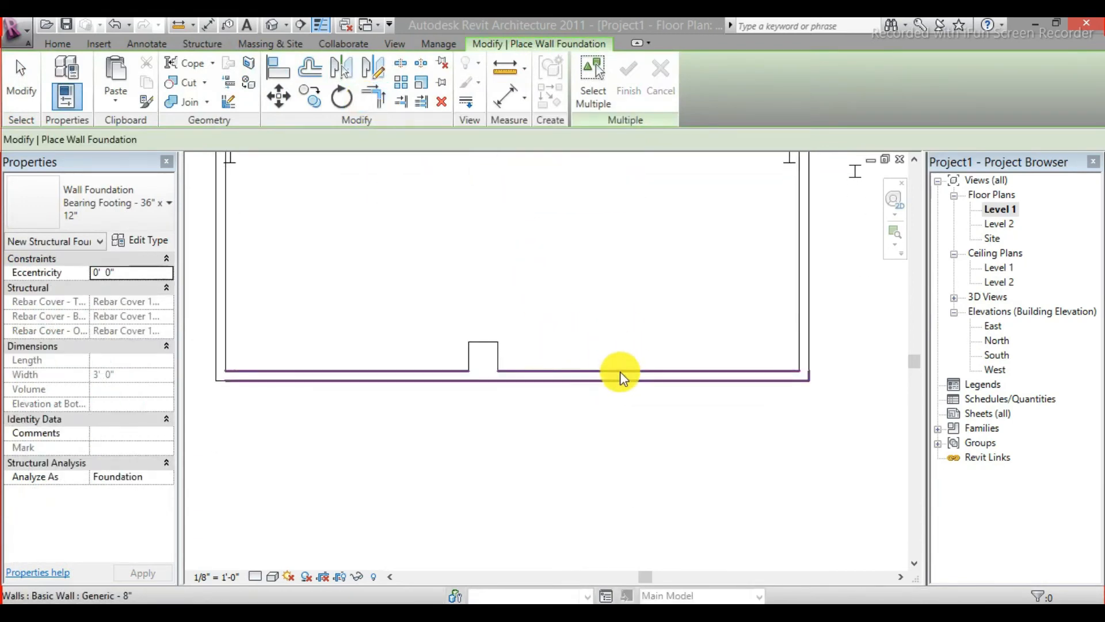
left_click(620, 371)
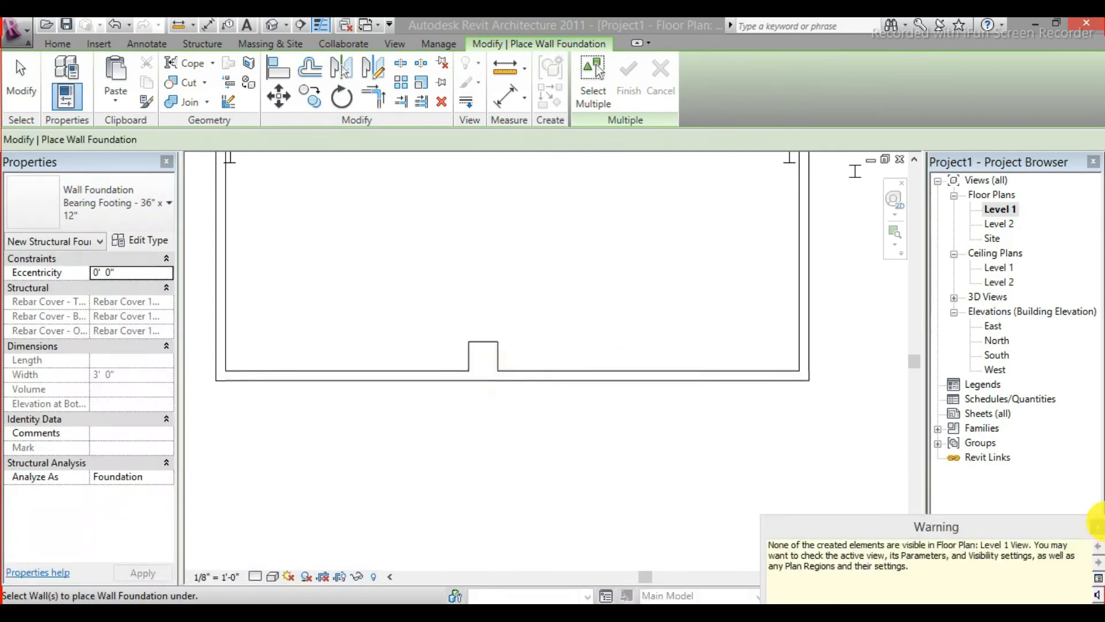
left_click(1098, 526)
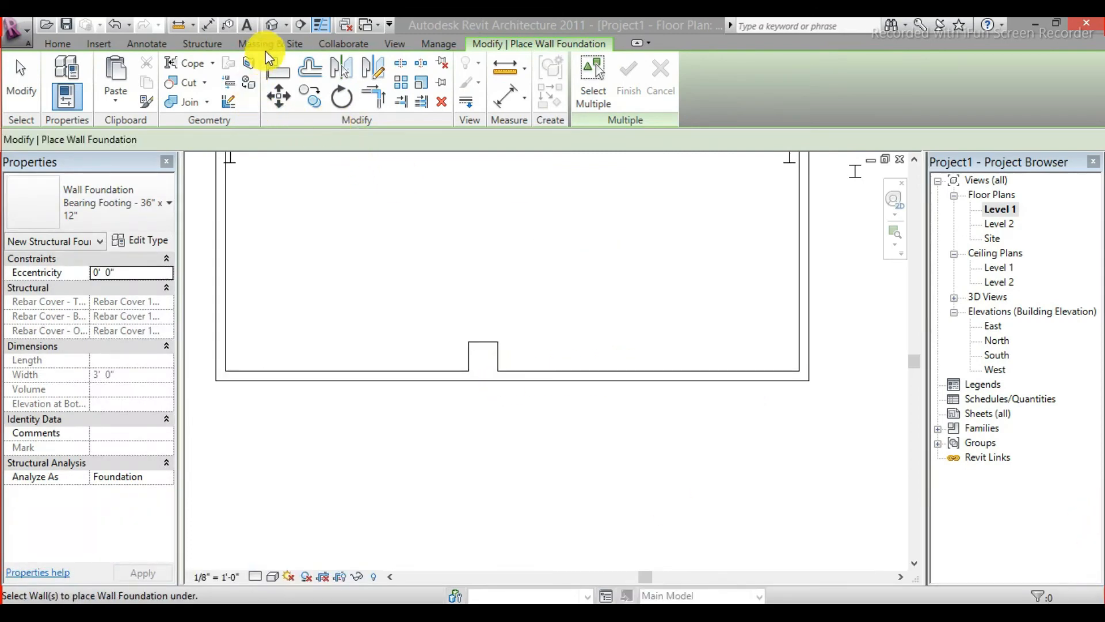
- Examine the wall foundation along the long south wall in the 3D view, then end wall foundation placement
left_click(276, 28)
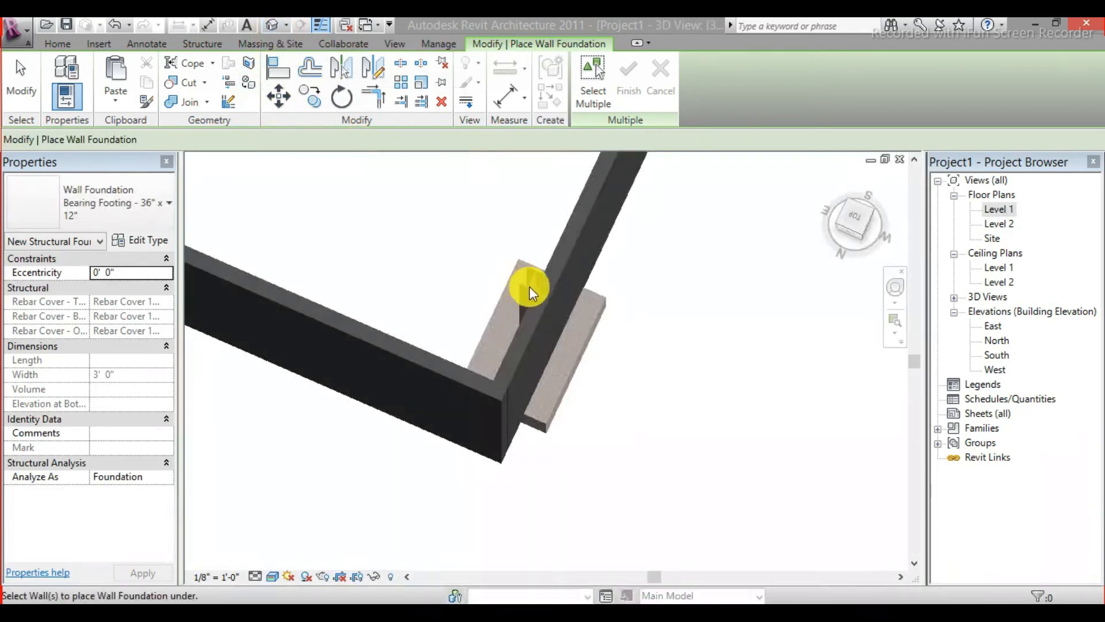
scroll(538, 301, "down", 6)
scroll(510, 325, "up", 2)
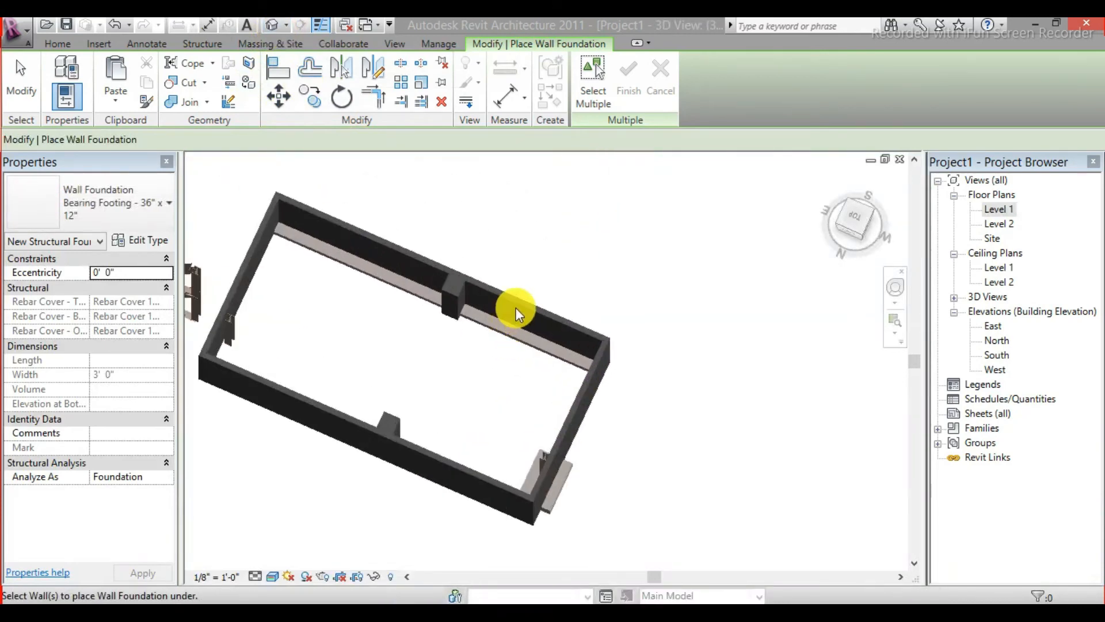
scroll(573, 298, "up", 3)
middle_click_drag(572, 299, 334, 242, "shift")
scroll(464, 321, "down", 5)
scroll(506, 296, "up", 5)
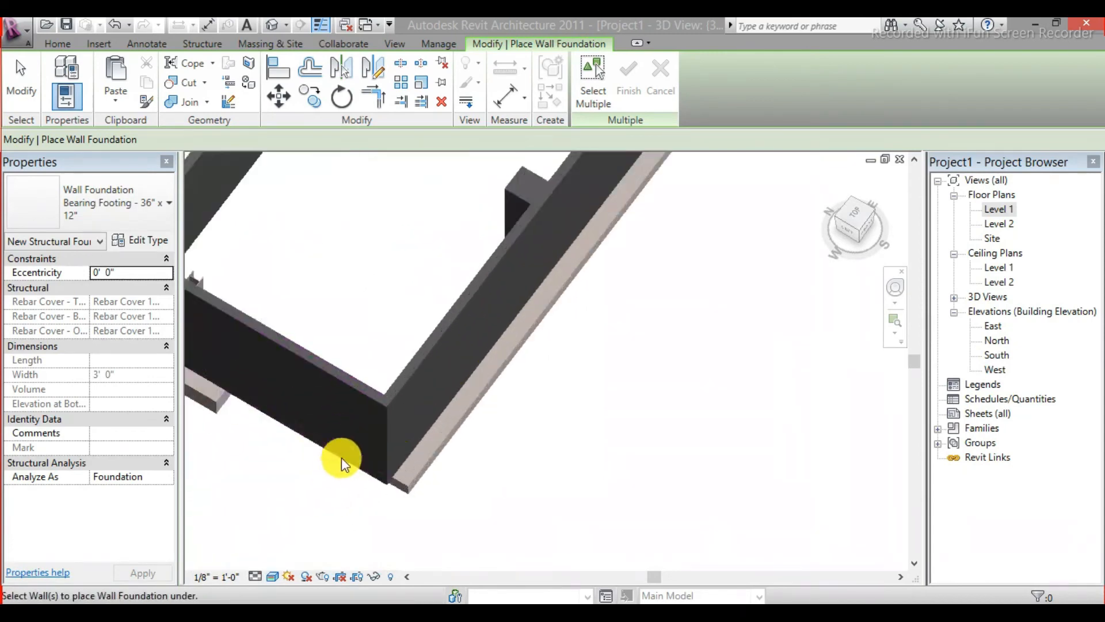
scroll(431, 464, "up", 4)
scroll(443, 423, "down", 5)
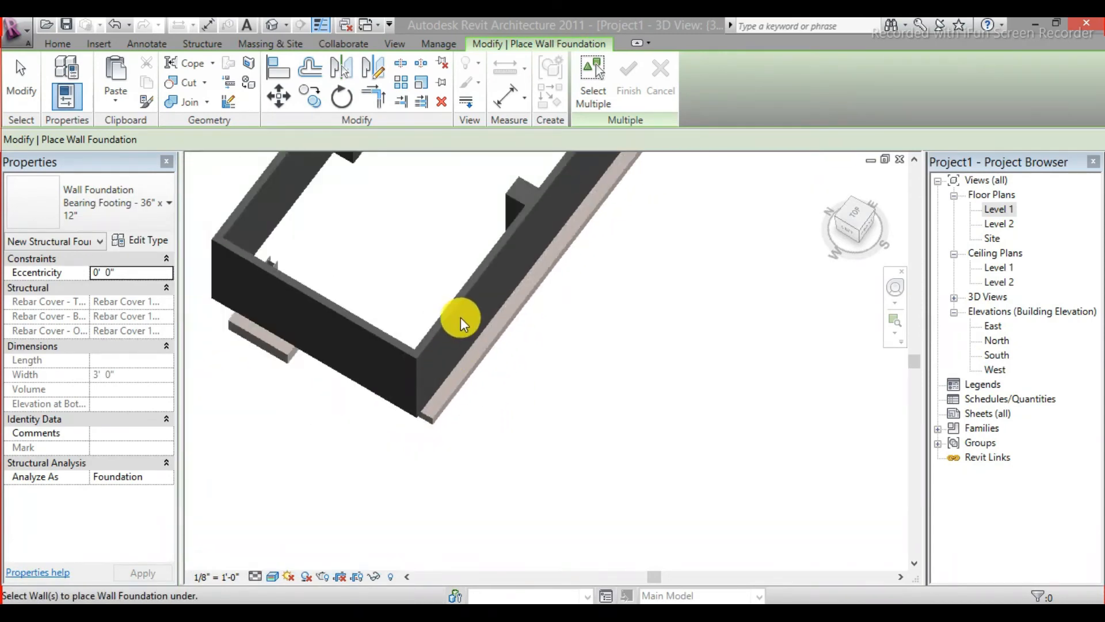
middle_click_drag(461, 317, 409, 321, "shift")
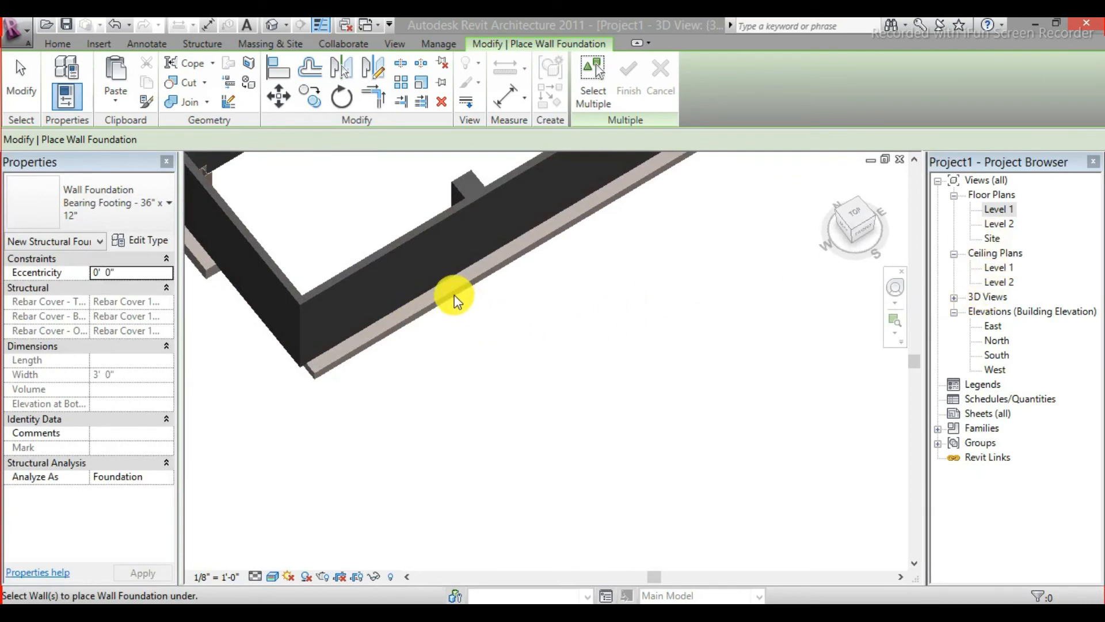
middle_click_drag(431, 301, 516, 468)
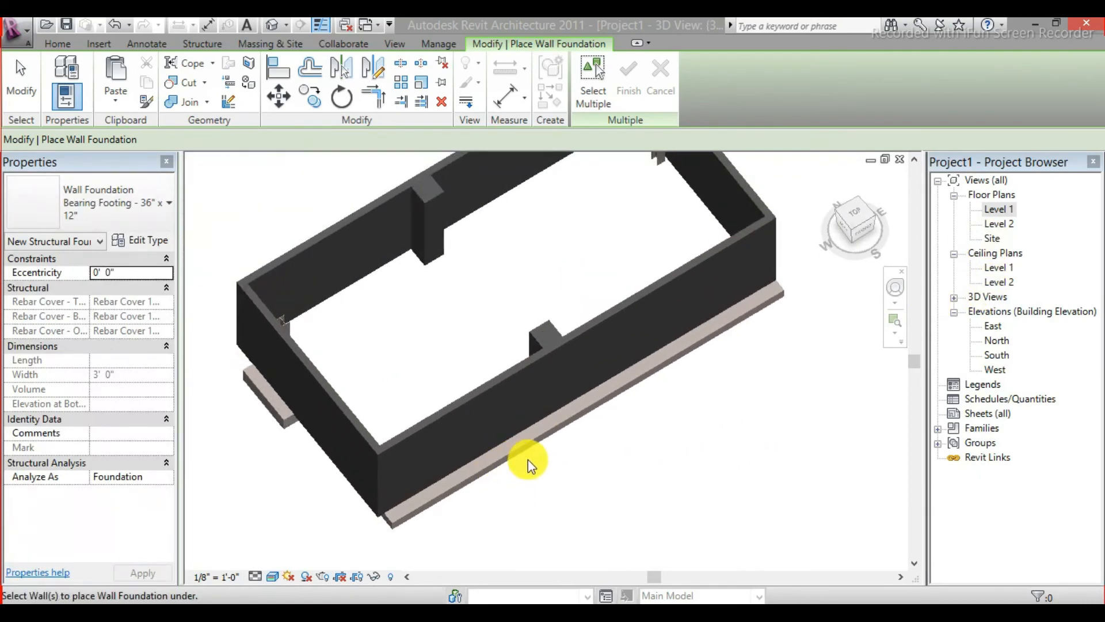
key("Escape")
key("Escape")
- Stretch the wall footing's west end past the building corner to a total length of 42' 8"
left_click(524, 457)
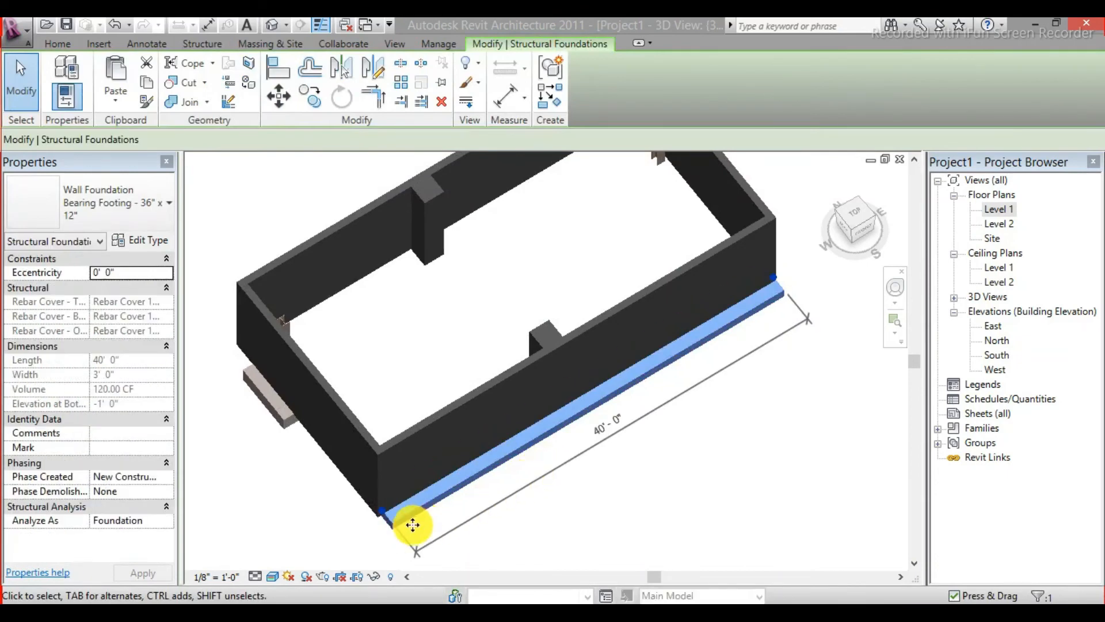
scroll(413, 525, "up", 4)
left_click_drag(351, 492, 279, 516)
scroll(365, 481, "down", 3)
scroll(397, 454, "down", 3)
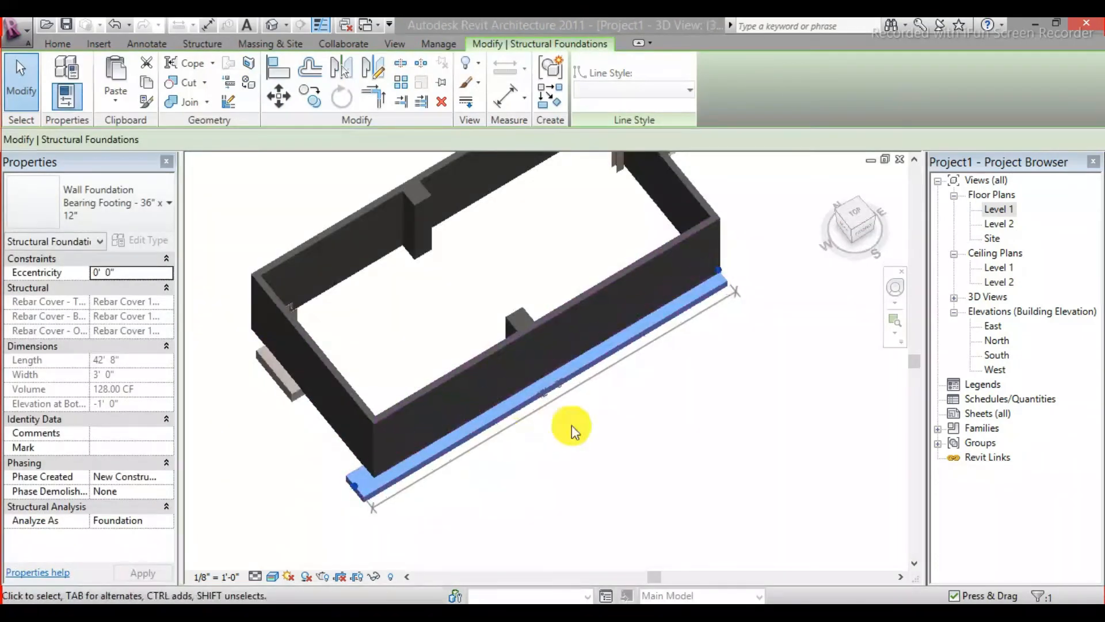
left_click(582, 430)
- Review the stretched wall footing's end and its type properties without changing them
left_click(416, 480)
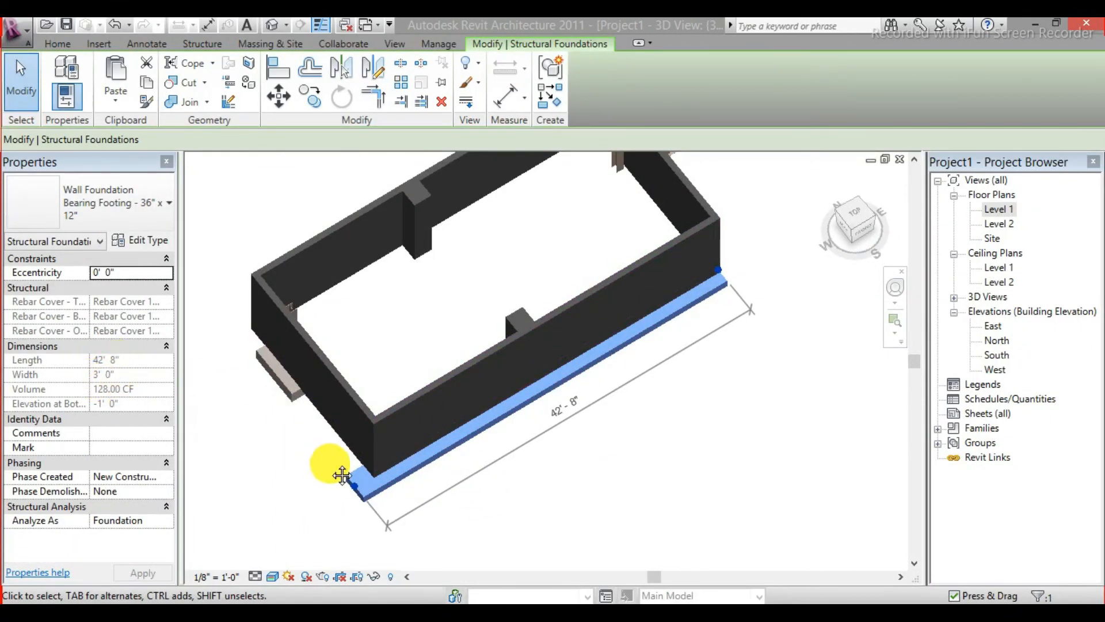
scroll(343, 475, "up", 3)
scroll(357, 464, "up", 3)
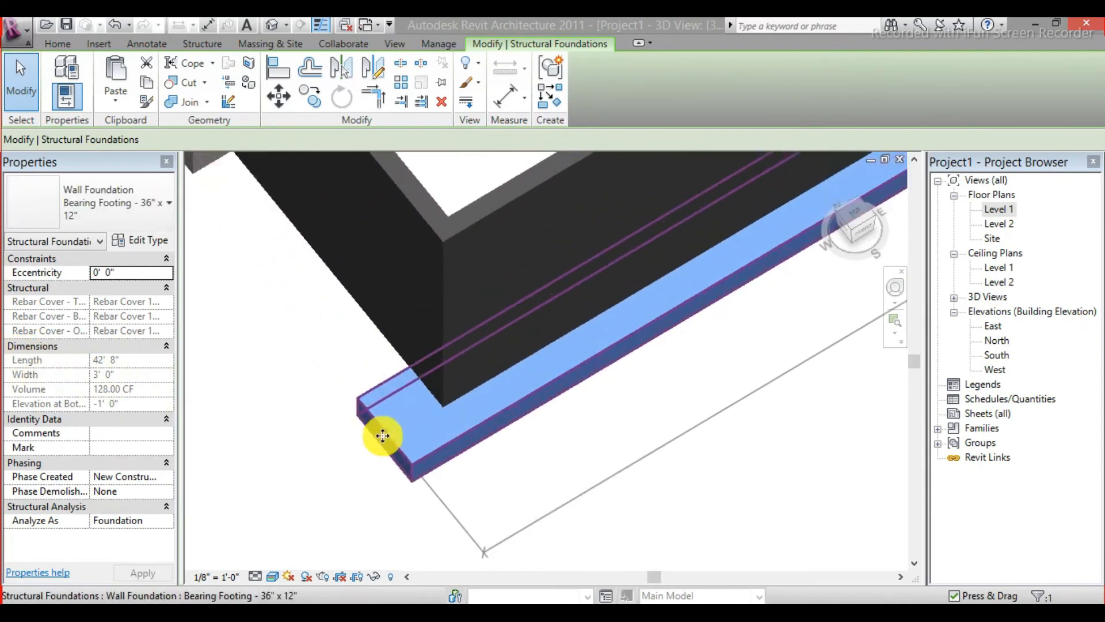
scroll(383, 436, "up", 2)
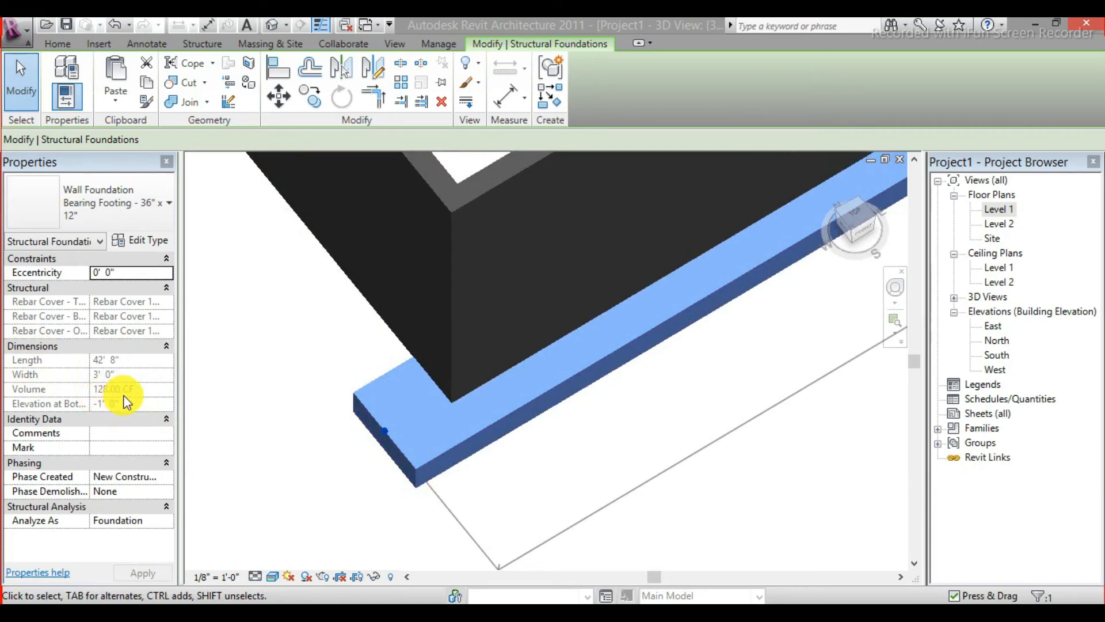
left_click(149, 241)
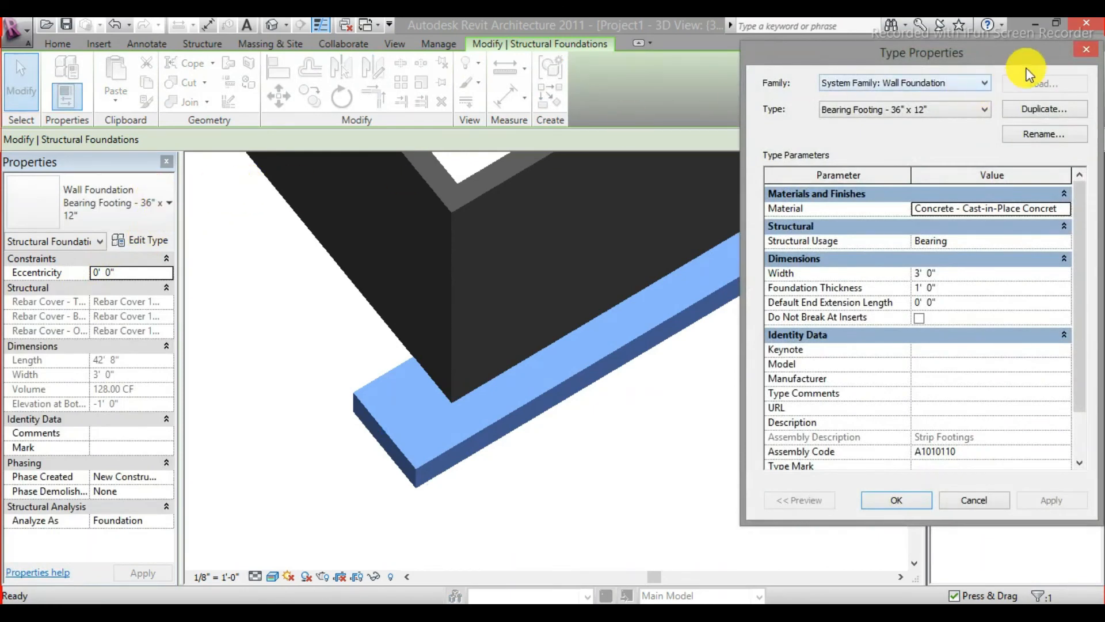
left_click(1094, 53)
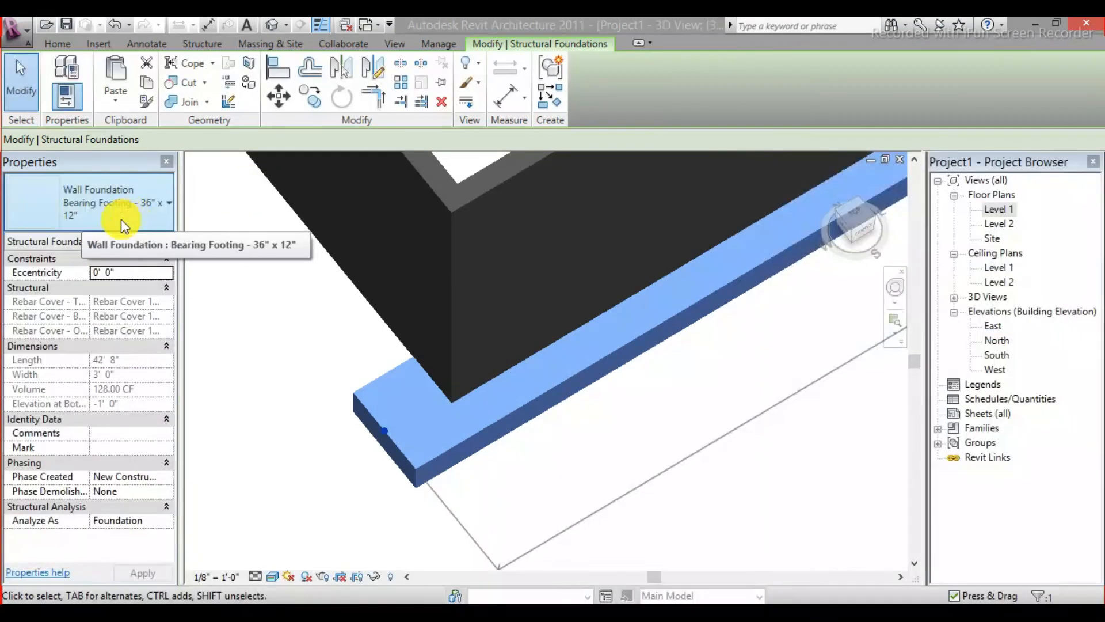
- Change the selected wall foundation's type to Retaining Footing - 24" x 12" x 12"
middle_click_drag(412, 448, 413, 414)
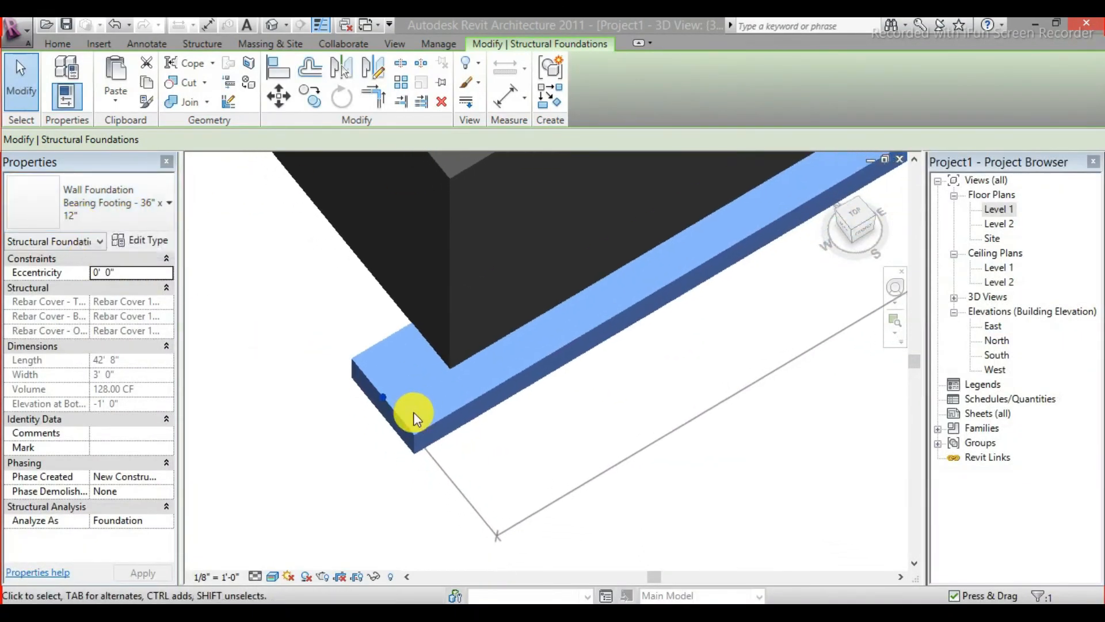
scroll(413, 413, "up", 1)
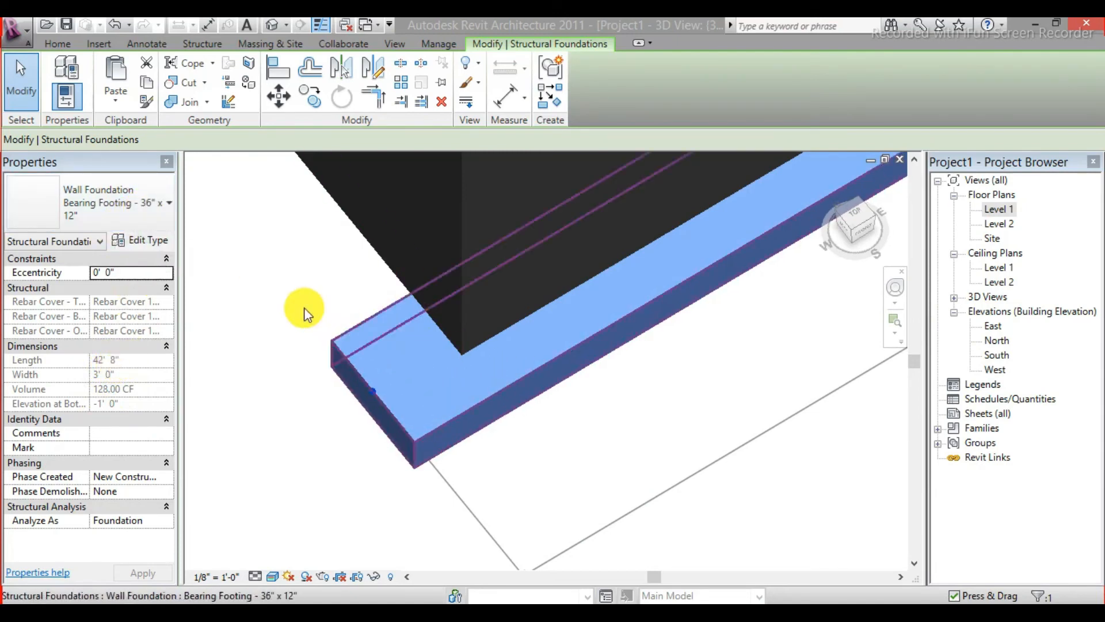
left_click(157, 217)
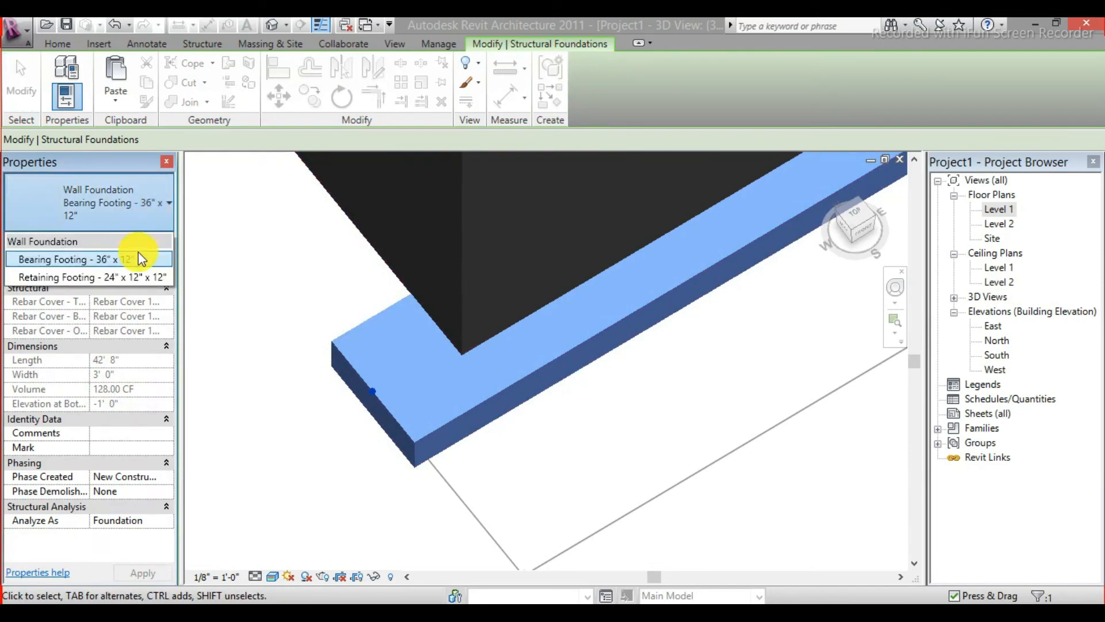
left_click(120, 278)
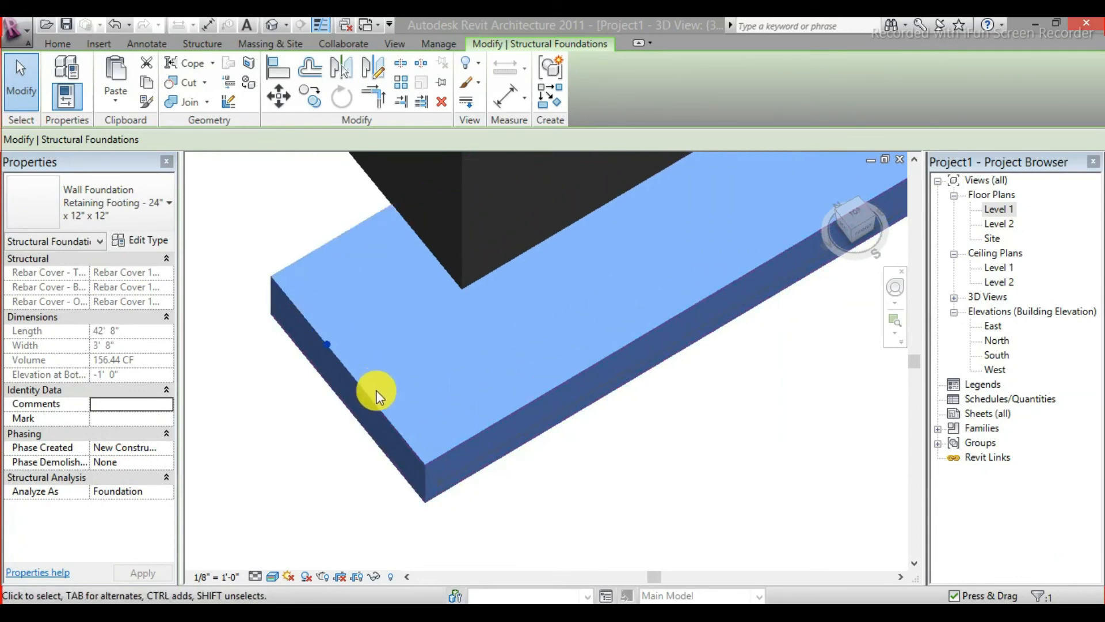
- Switch the wall foundation's type back to Bearing Footing - 36" x 12"
scroll(360, 397, "down", 3)
middle_click_drag(366, 401, 346, 426)
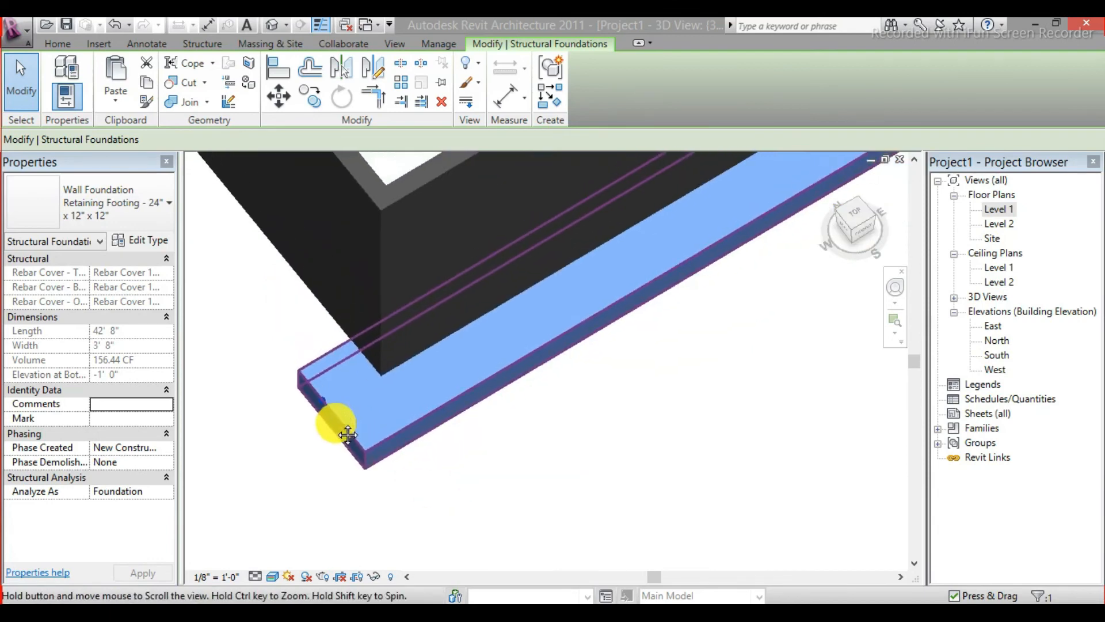
left_click(154, 235)
left_click(154, 257)
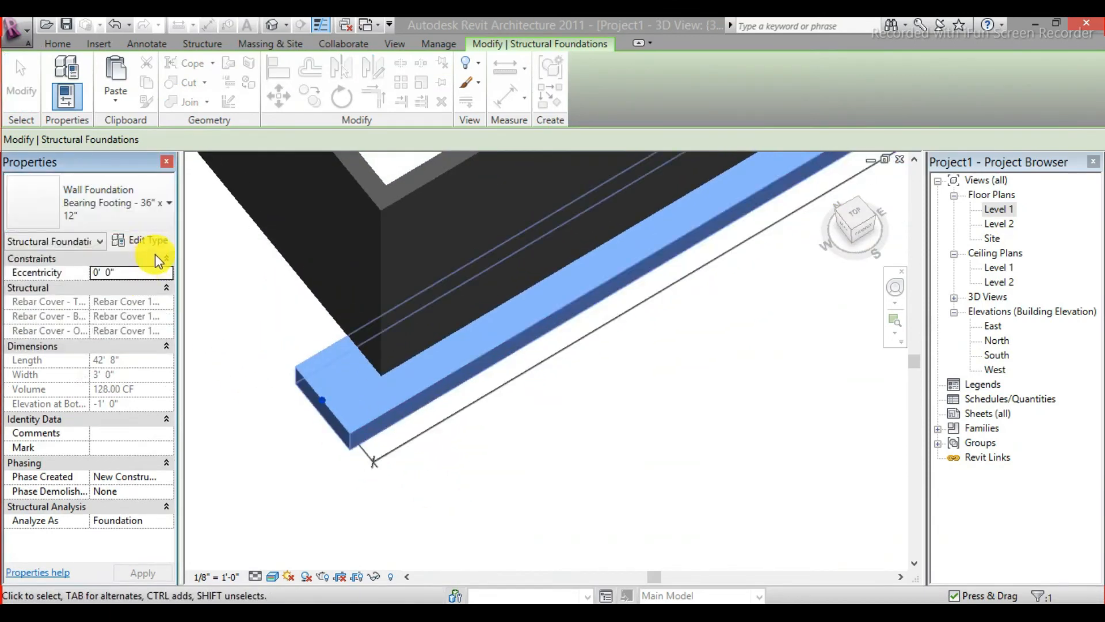
- Review the selected wall foundation's type properties, including its structural usage, without changing them, and look over the whole building
left_click(150, 242)
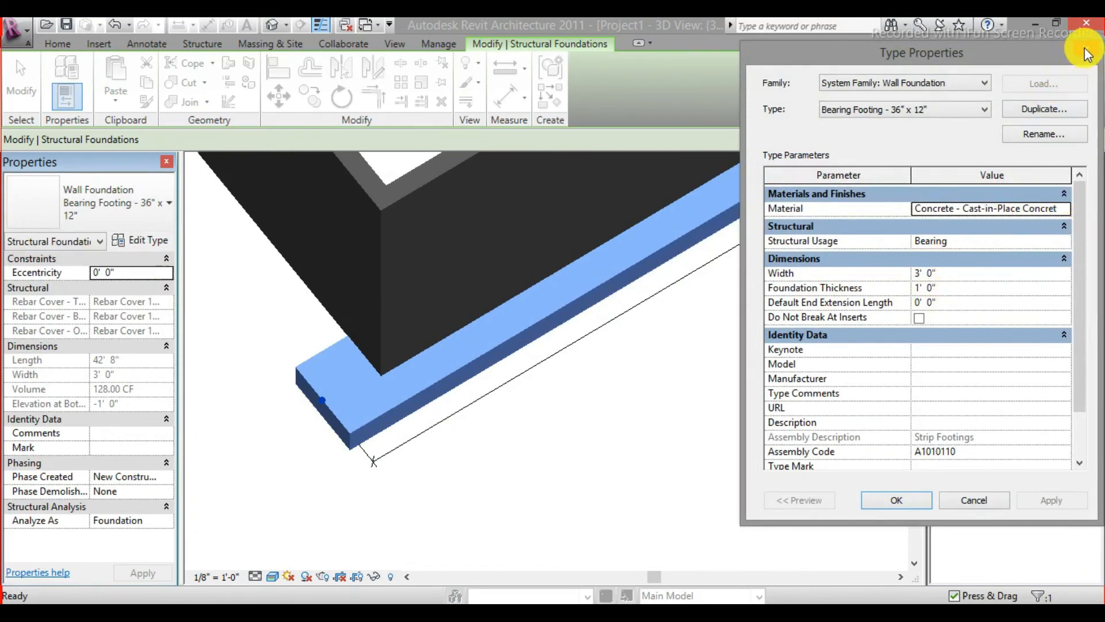
left_click(1067, 243)
left_click(1067, 243)
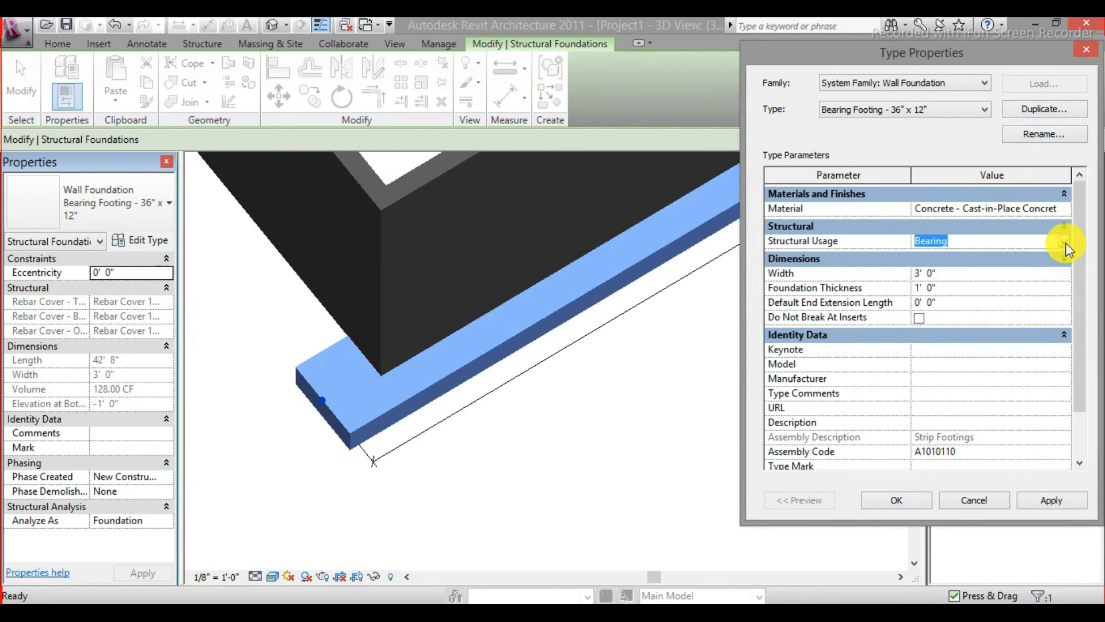
left_click(1085, 49)
scroll(420, 445, "down", 3)
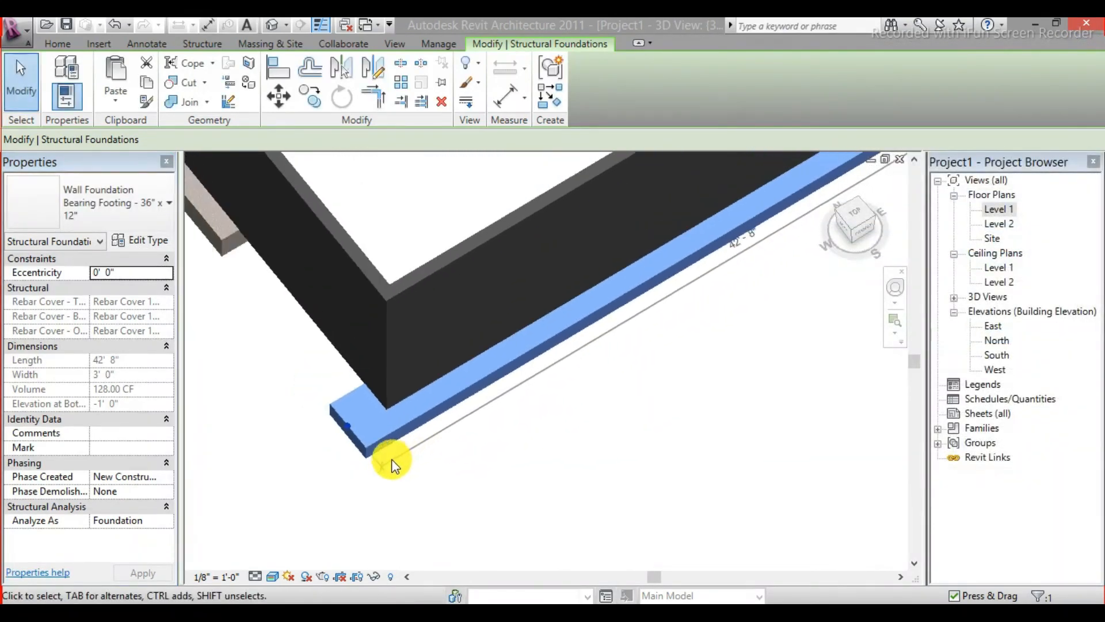
scroll(391, 455, "down", 5)
scroll(520, 387, "up", 1)
scroll(818, 348, "up", 2)
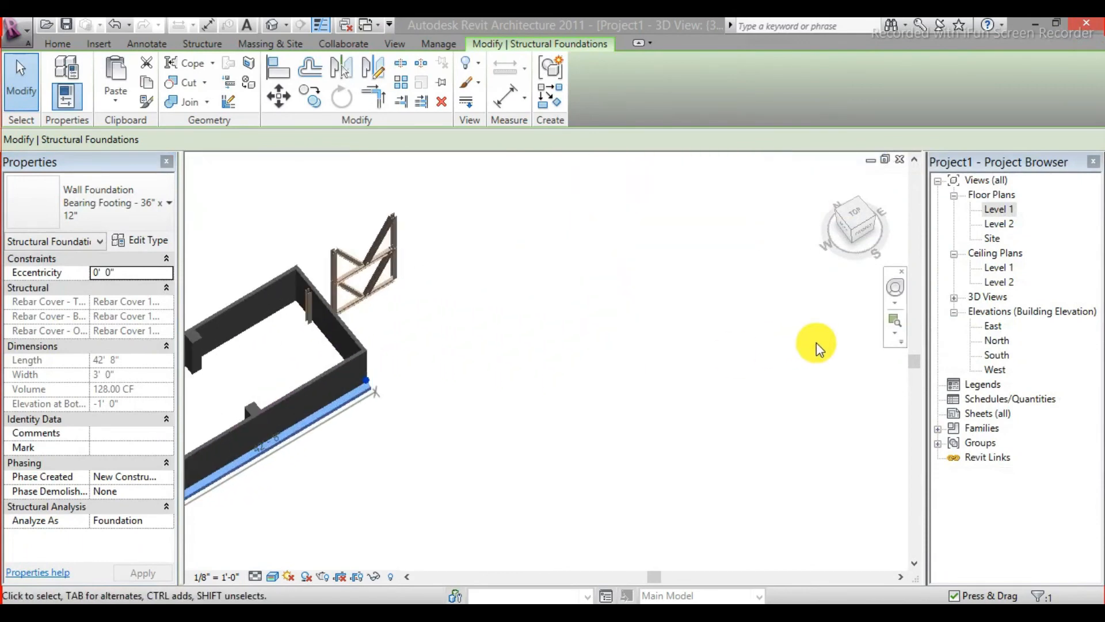
middle_click_drag(469, 402, 700, 378)
scroll(696, 375, "up", 2)
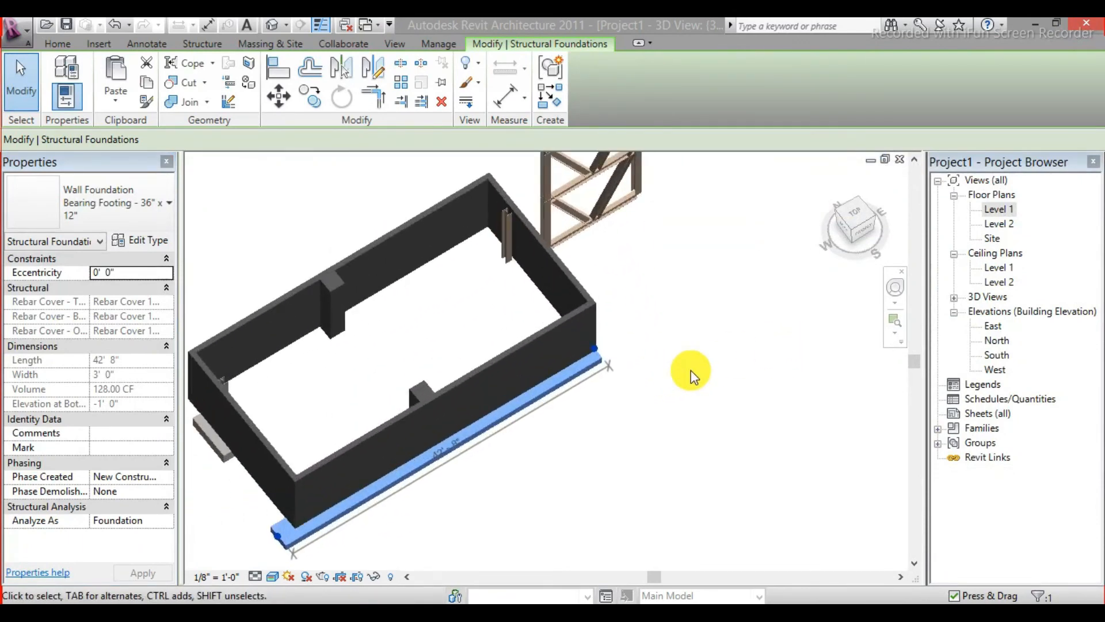
scroll(690, 371, "down", 2)
- Open the Level 1 floor plan and bring the building's outline into view
double_click(1004, 211)
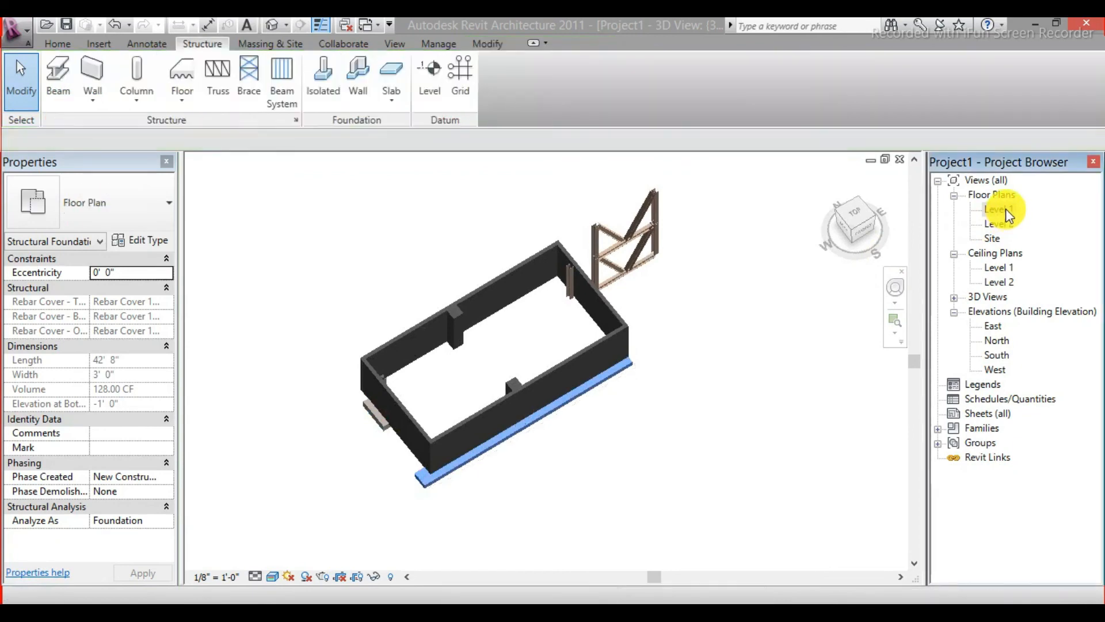
middle_click_drag(587, 302, 526, 329)
scroll(492, 253, "up", 1)
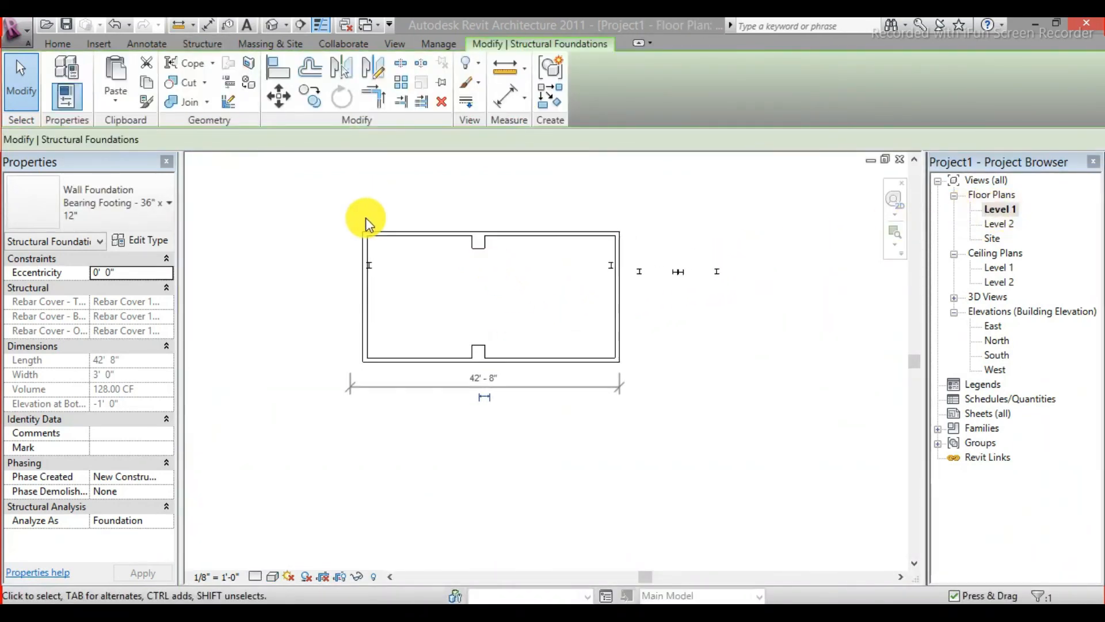
left_click(256, 43)
left_click(198, 43)
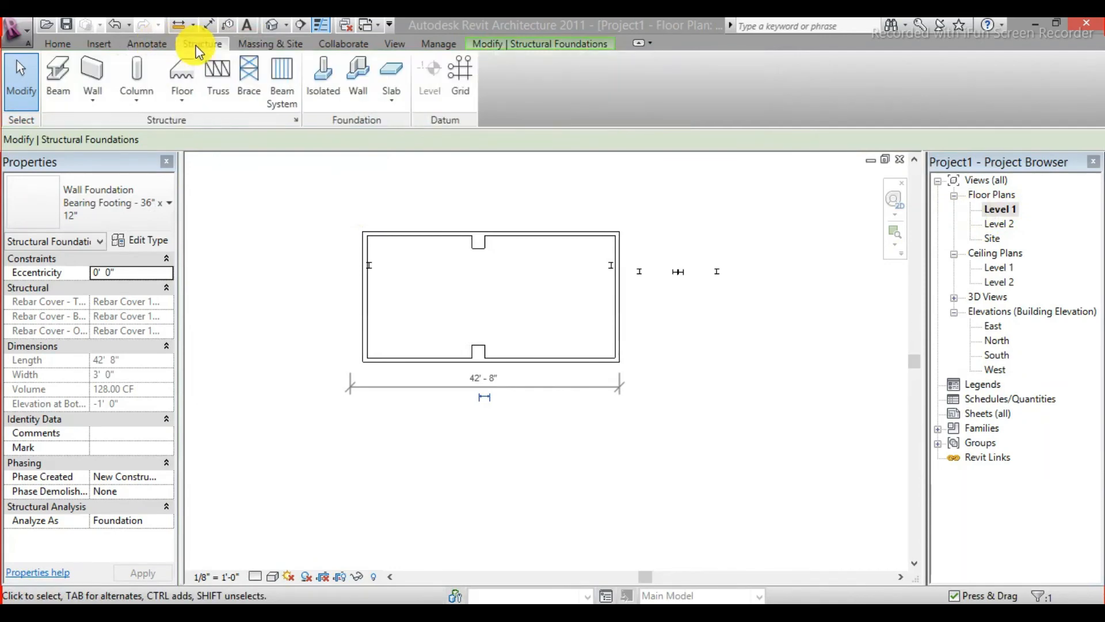
left_click(395, 92)
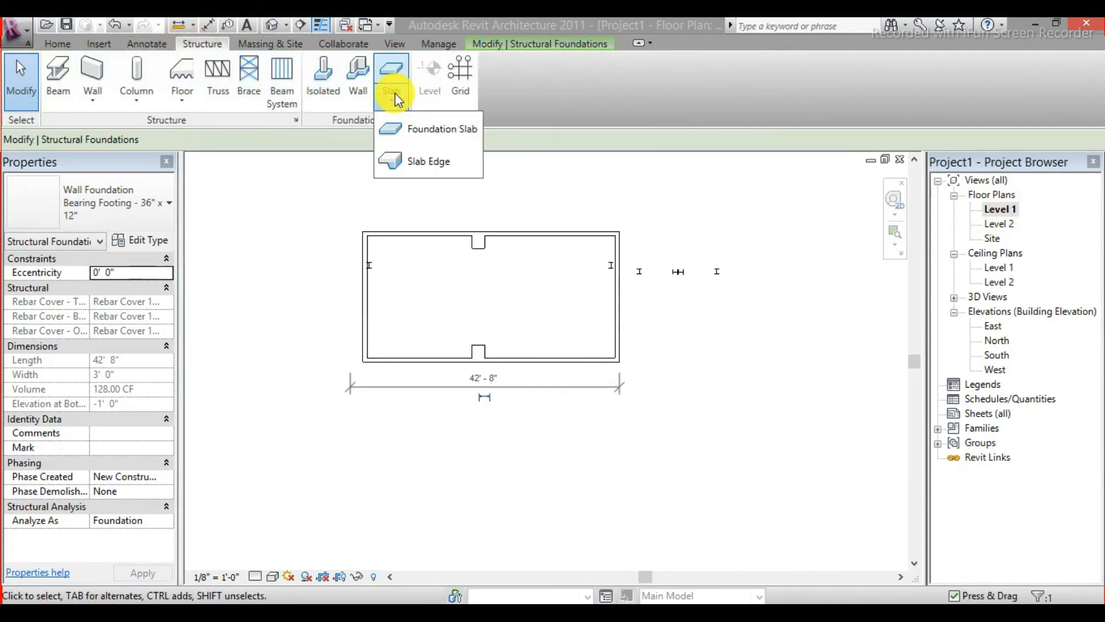
left_click(410, 143)
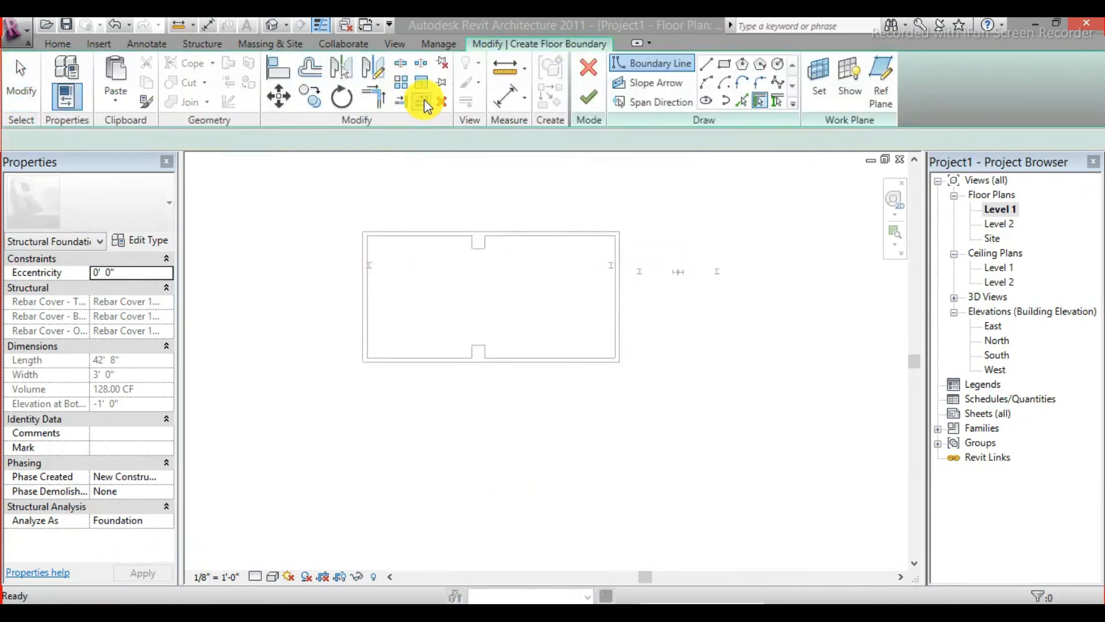
left_click(146, 45)
left_click(202, 44)
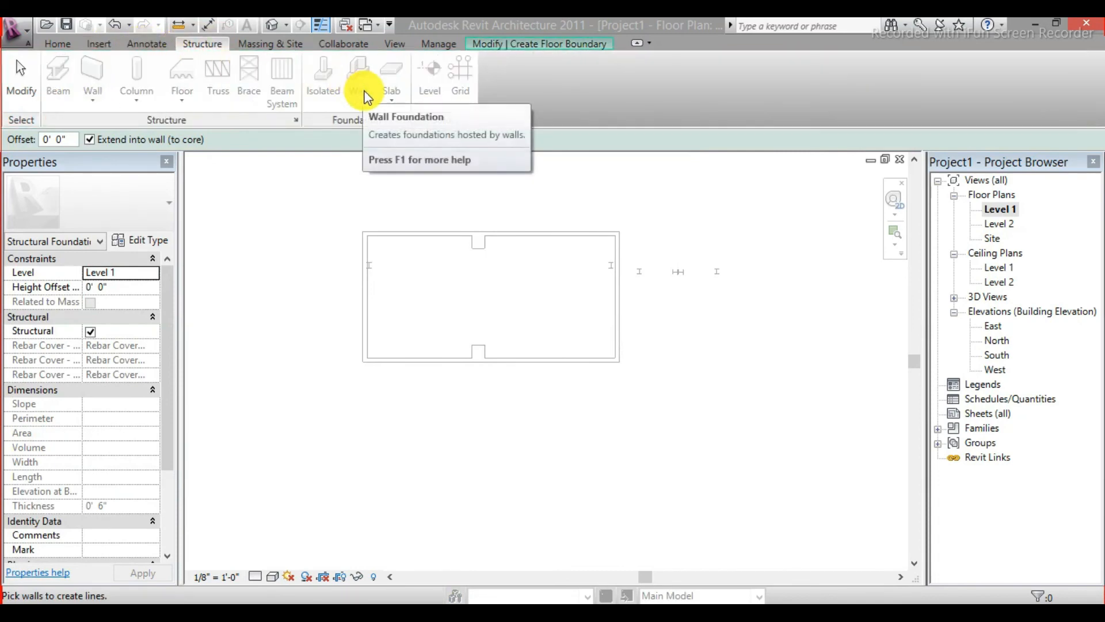
key("Escape")
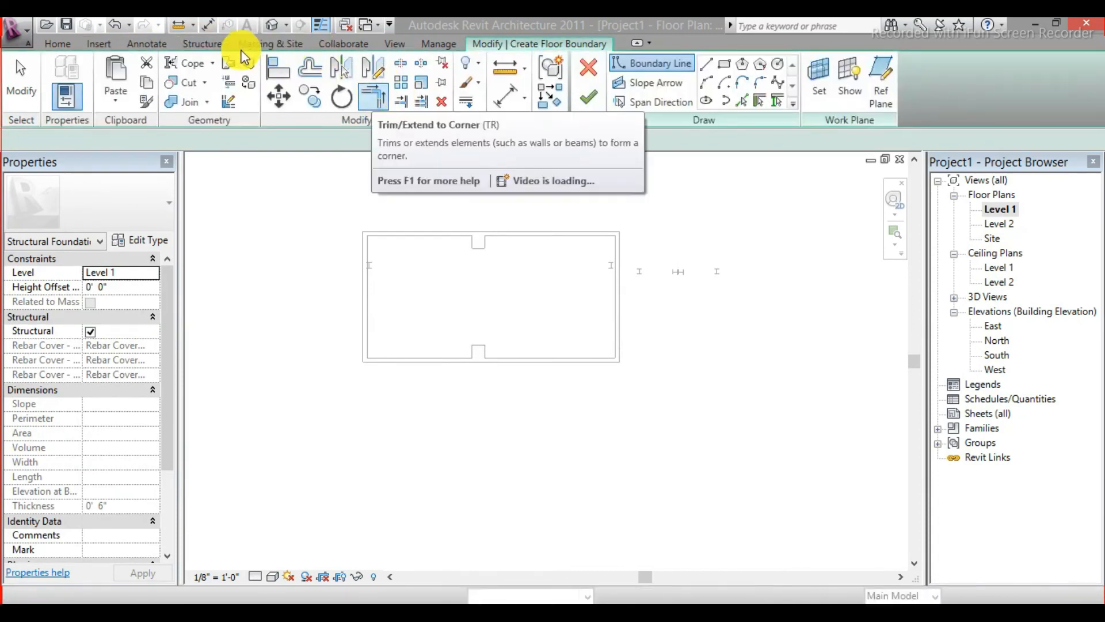
left_click(196, 44)
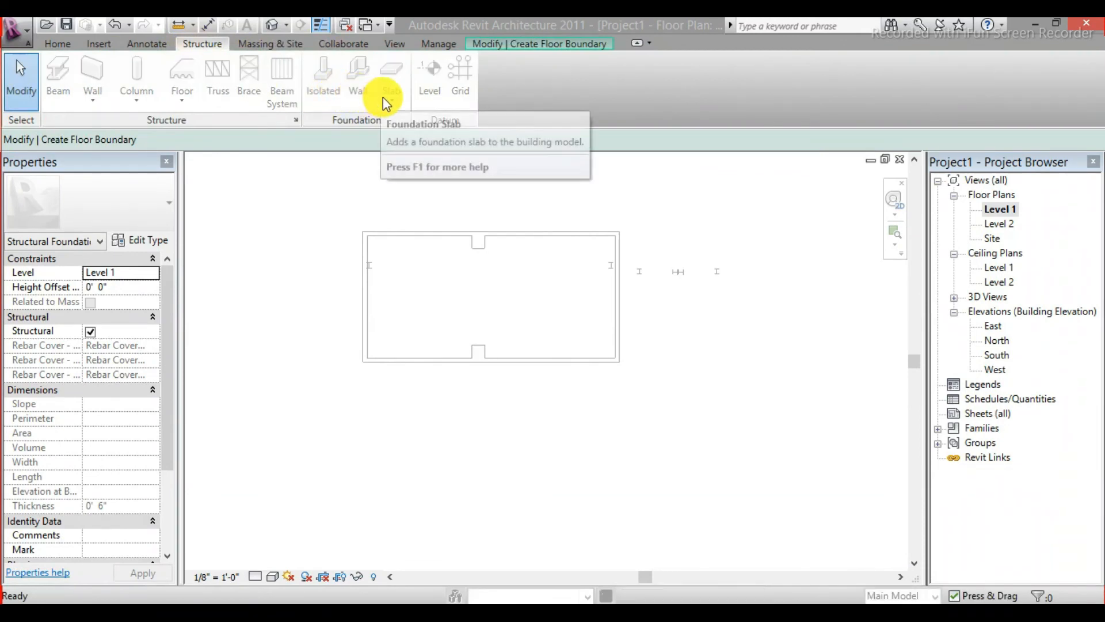
left_click(540, 44)
left_click(592, 98)
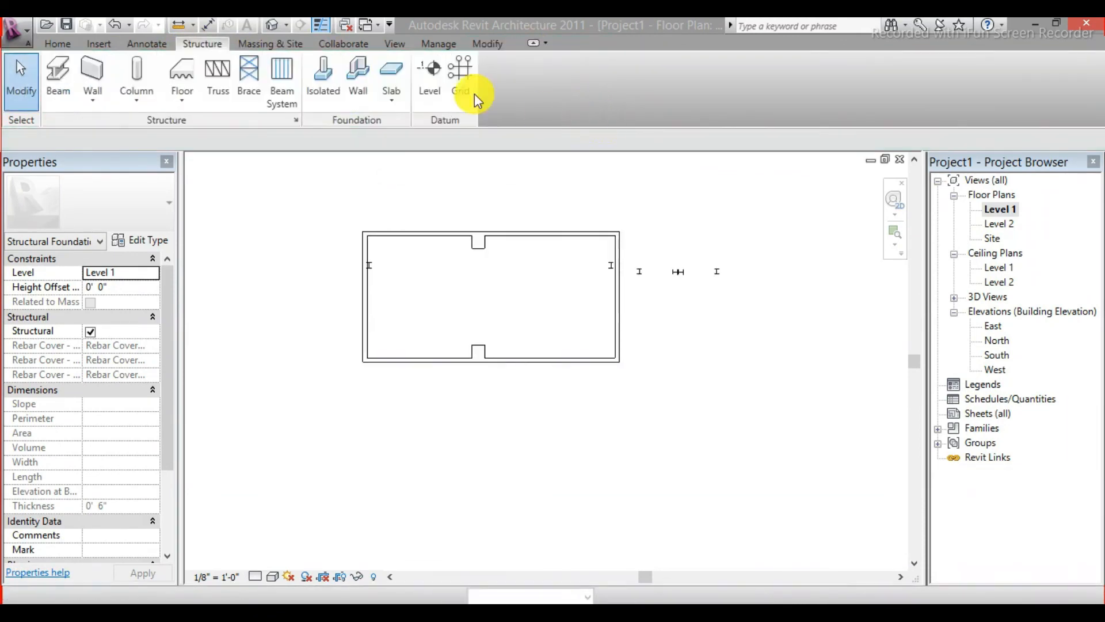
left_click(396, 109)
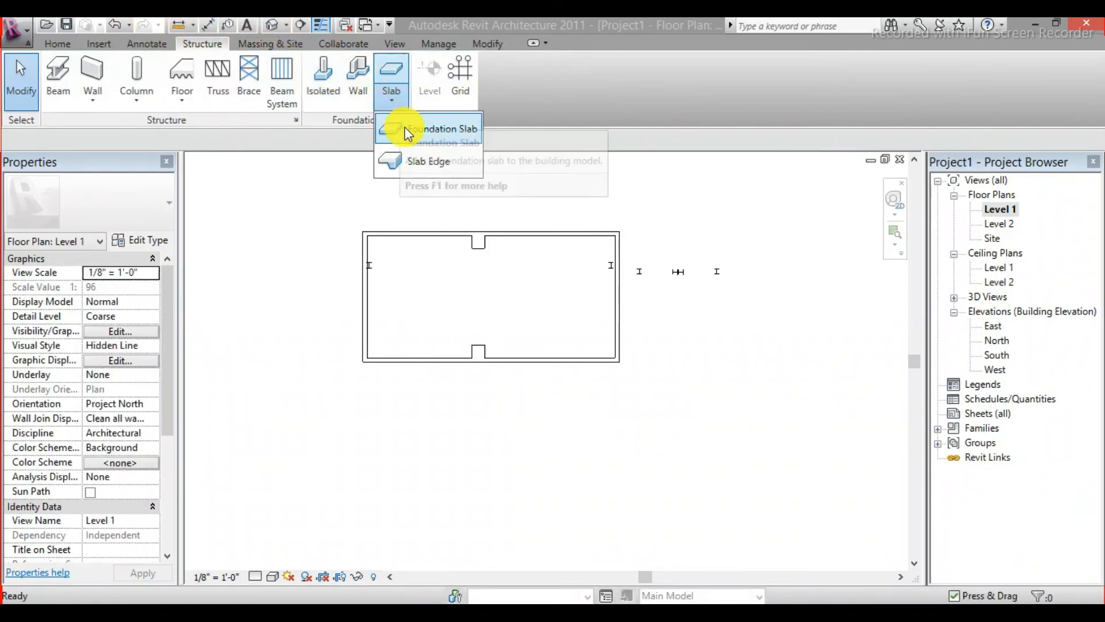
left_click(405, 128)
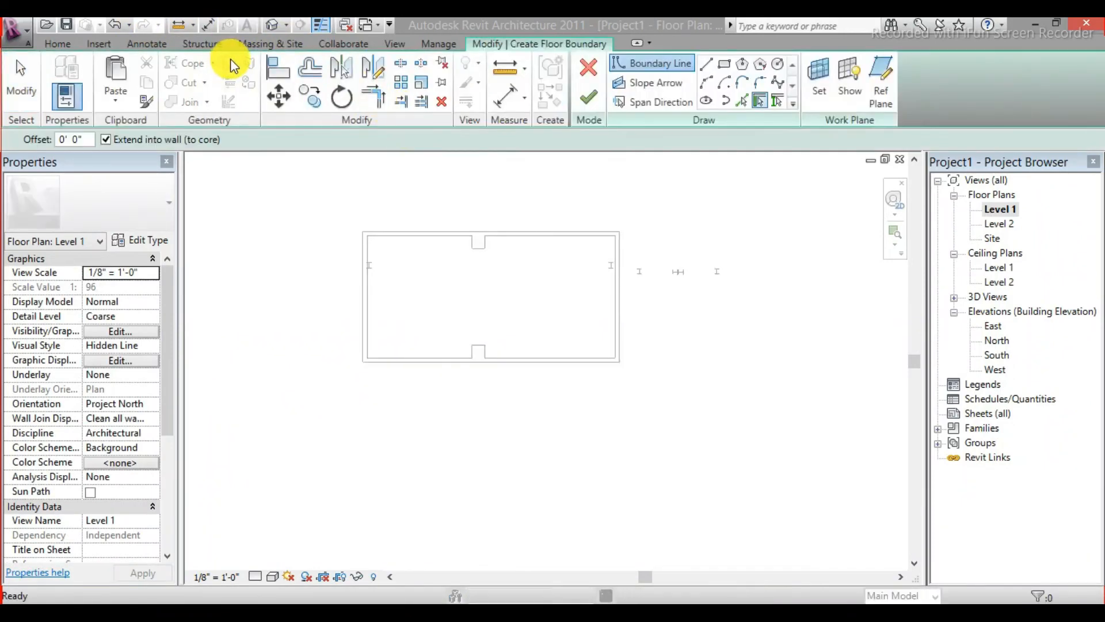
left_click(214, 45)
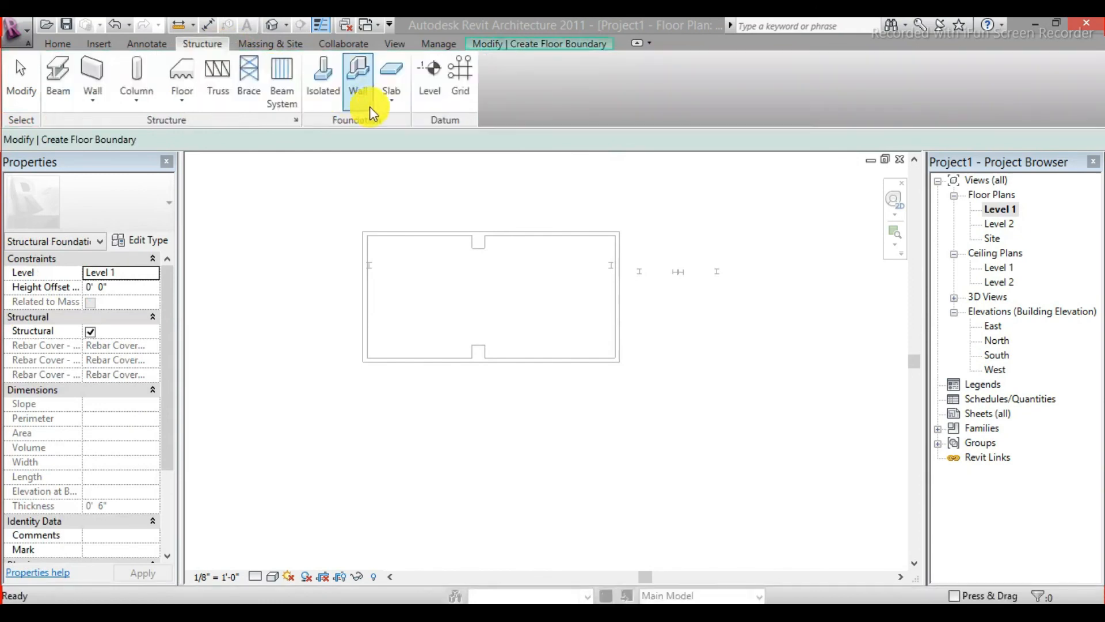
left_click(489, 44)
left_click(596, 70)
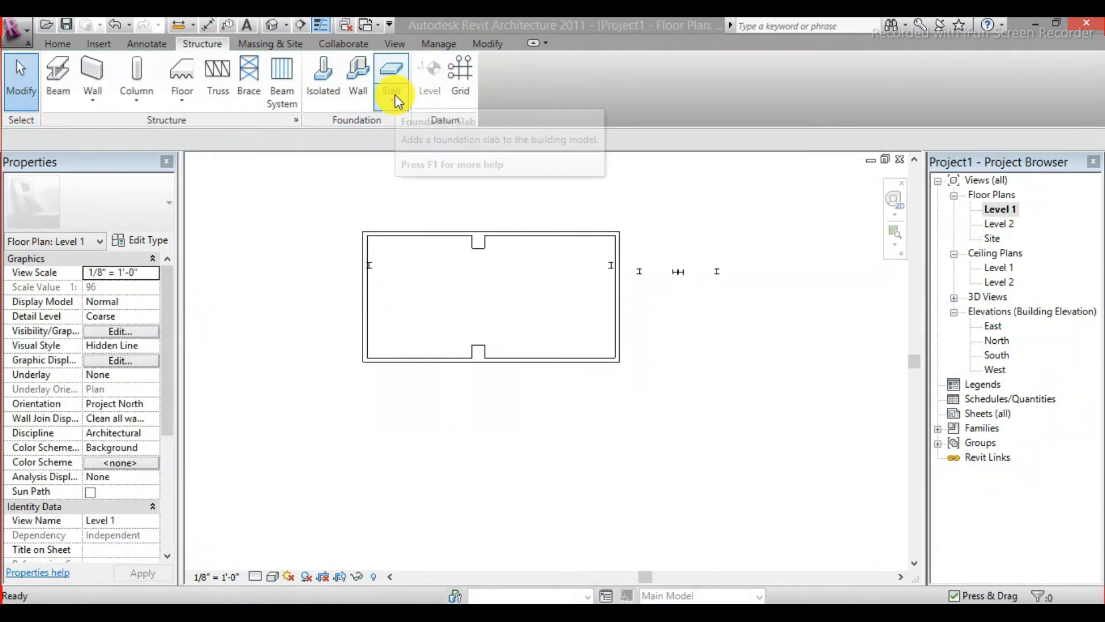
- Start a foundation slab on Level 1 and sketch a 40' 8" by 20' 8" rectangular boundary between opposite outer corners of the building walls
left_click(392, 99)
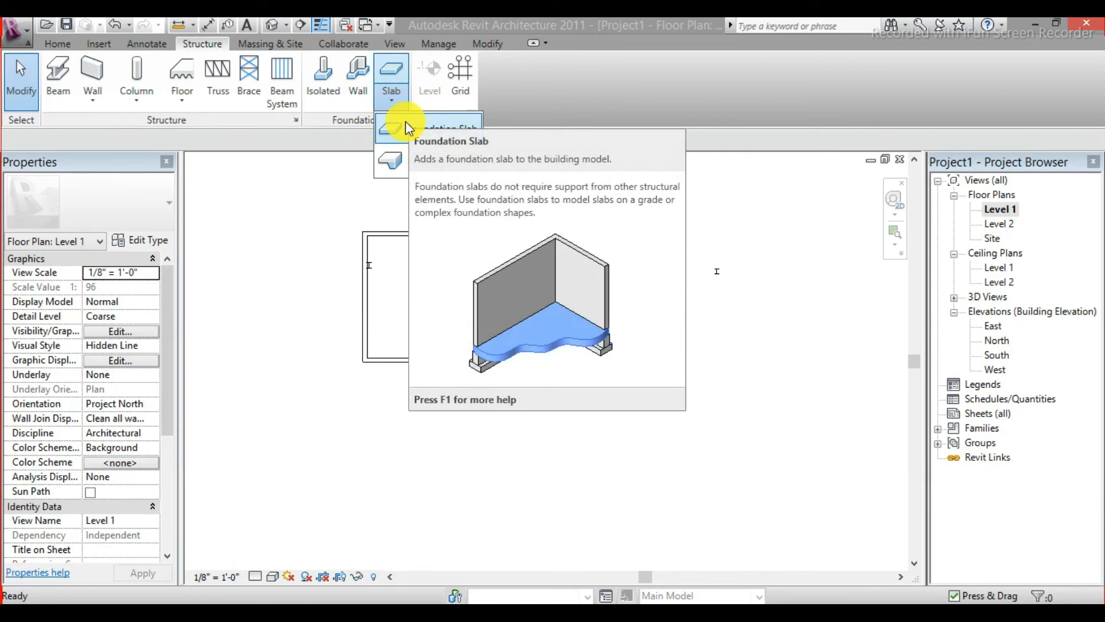
left_click(403, 128)
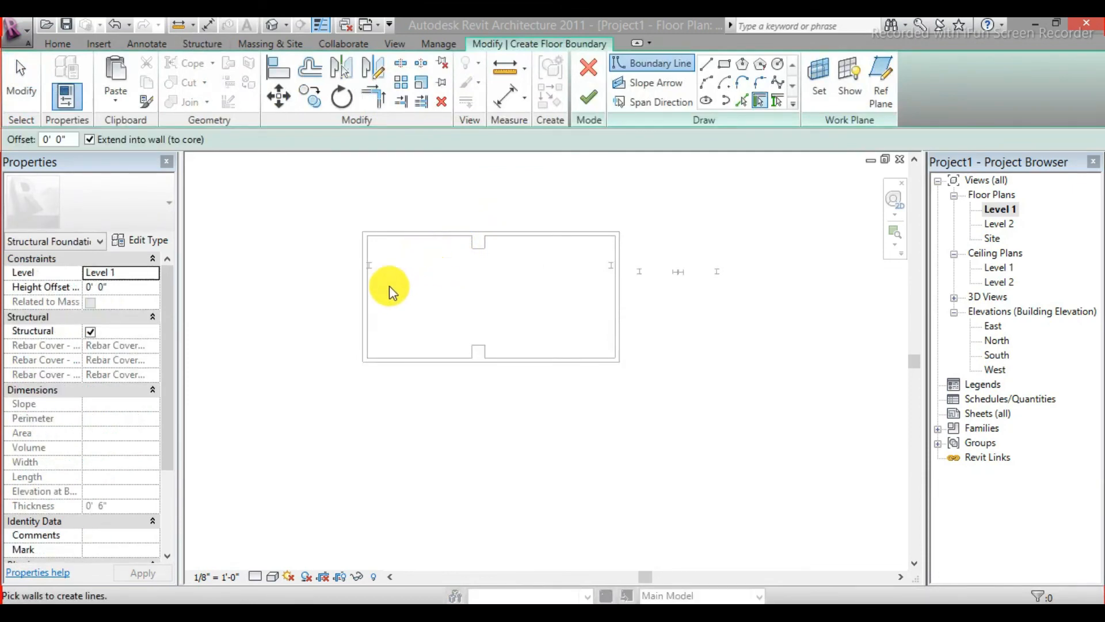
left_click(724, 63)
scroll(345, 239, "up", 5)
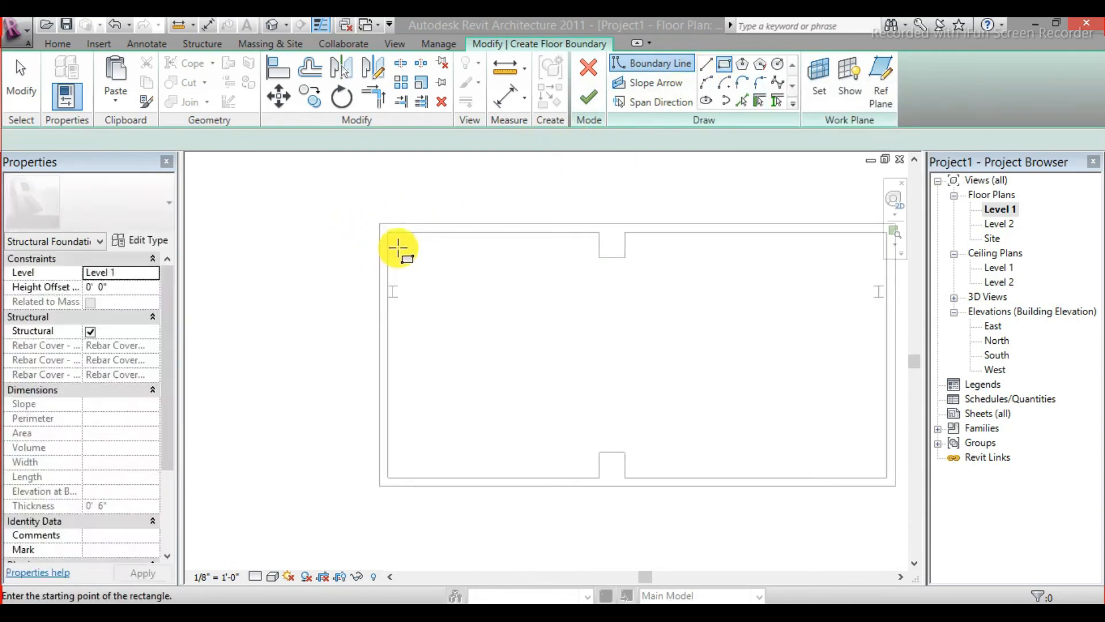
left_click(378, 219)
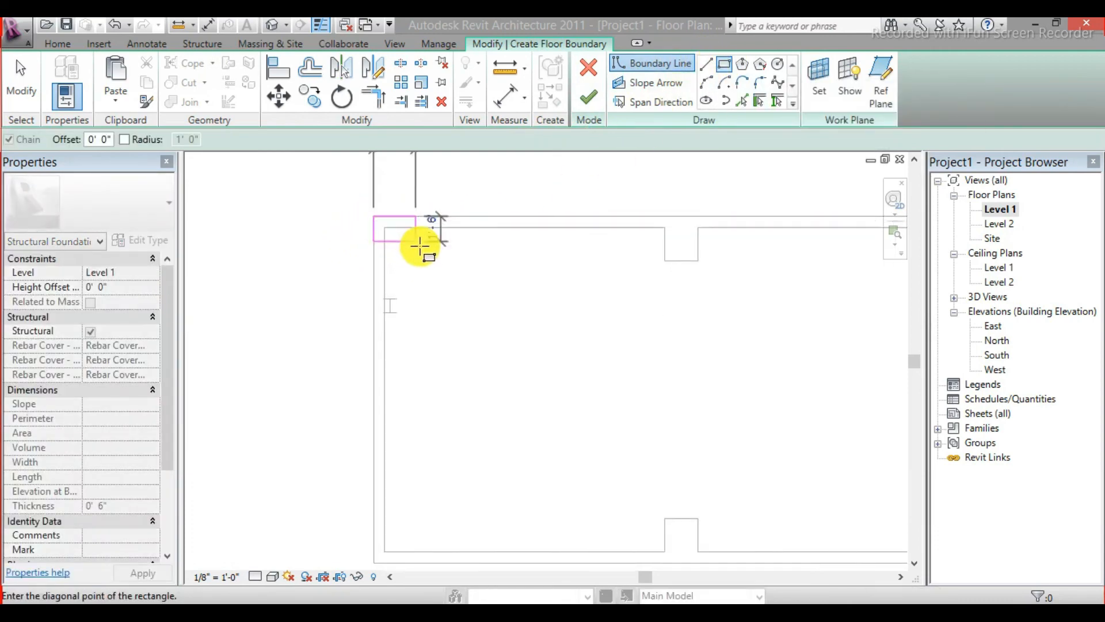
scroll(432, 253, "down", 4)
middle_click_drag(439, 264, 385, 256)
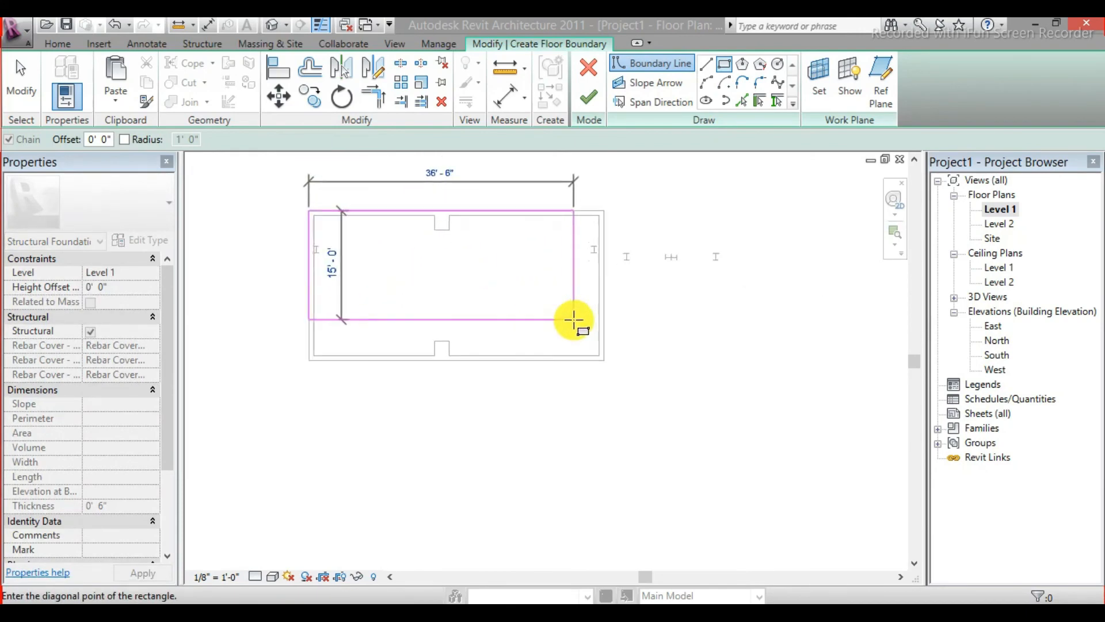
scroll(595, 346, "up", 4)
left_click(623, 393)
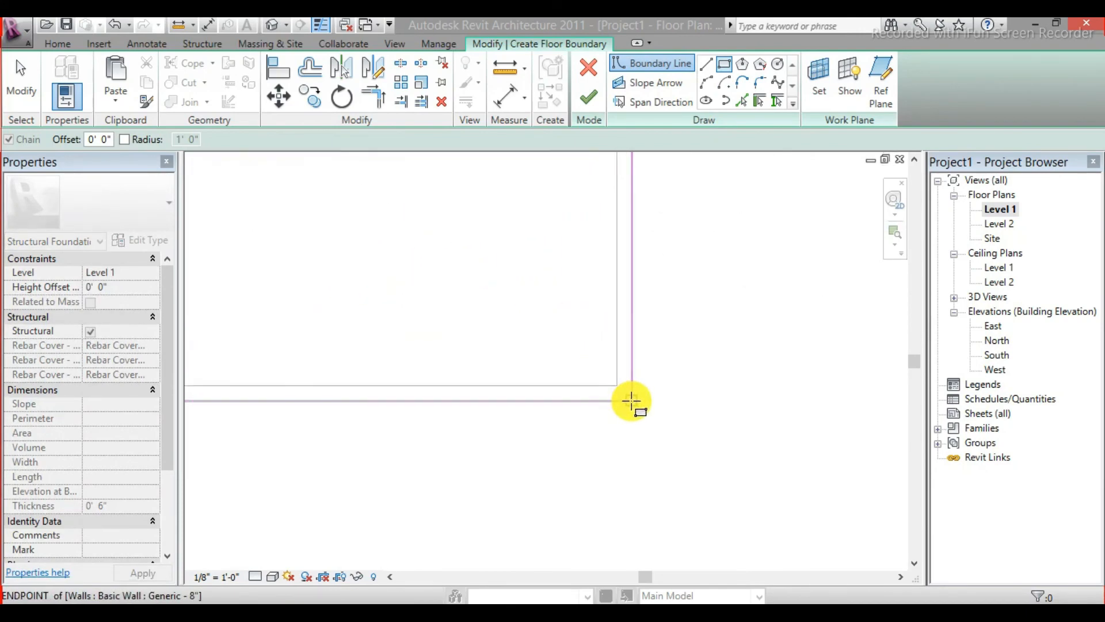
- Finish the foundation slab sketch and dismiss the save reminder without saving or changing the reminder intervals
scroll(625, 318, "down", 4)
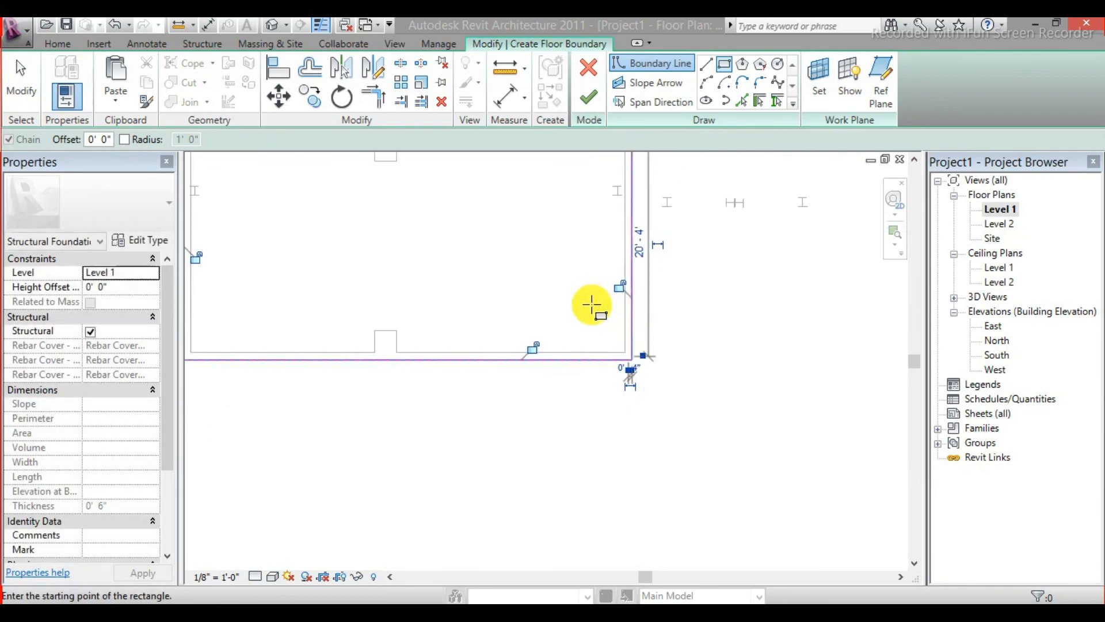
middle_click_drag(590, 305, 551, 371)
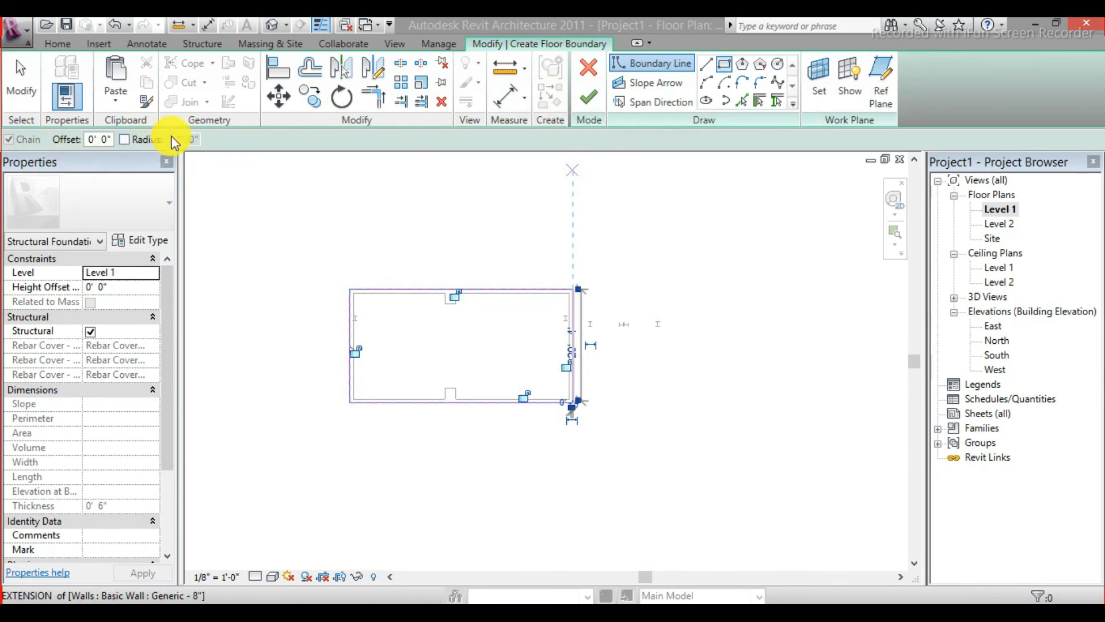
left_click(588, 98)
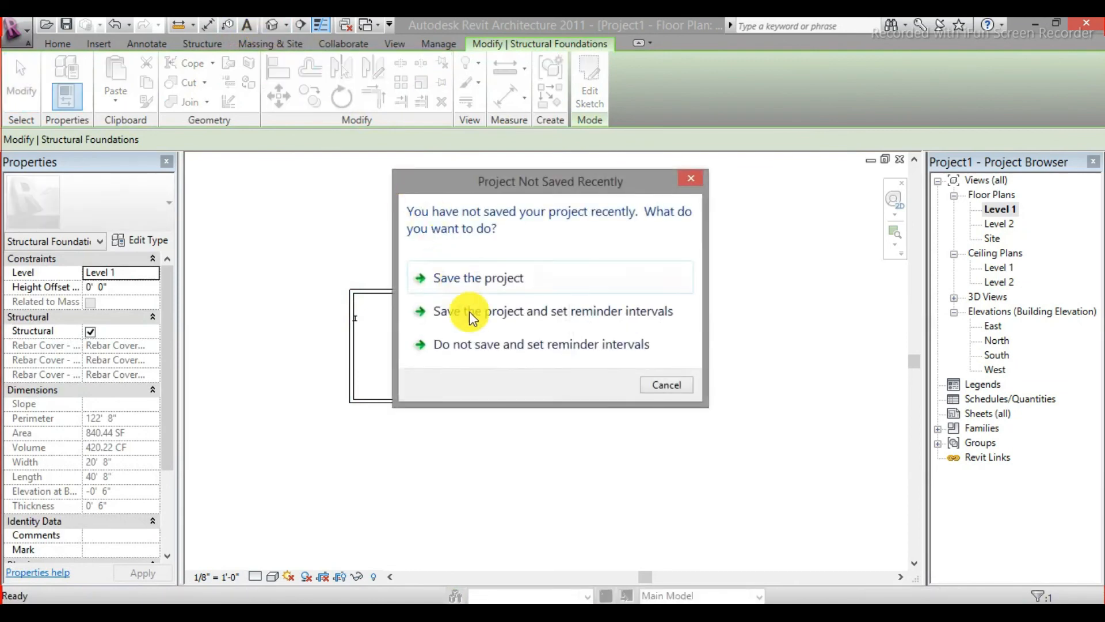
left_click(479, 344)
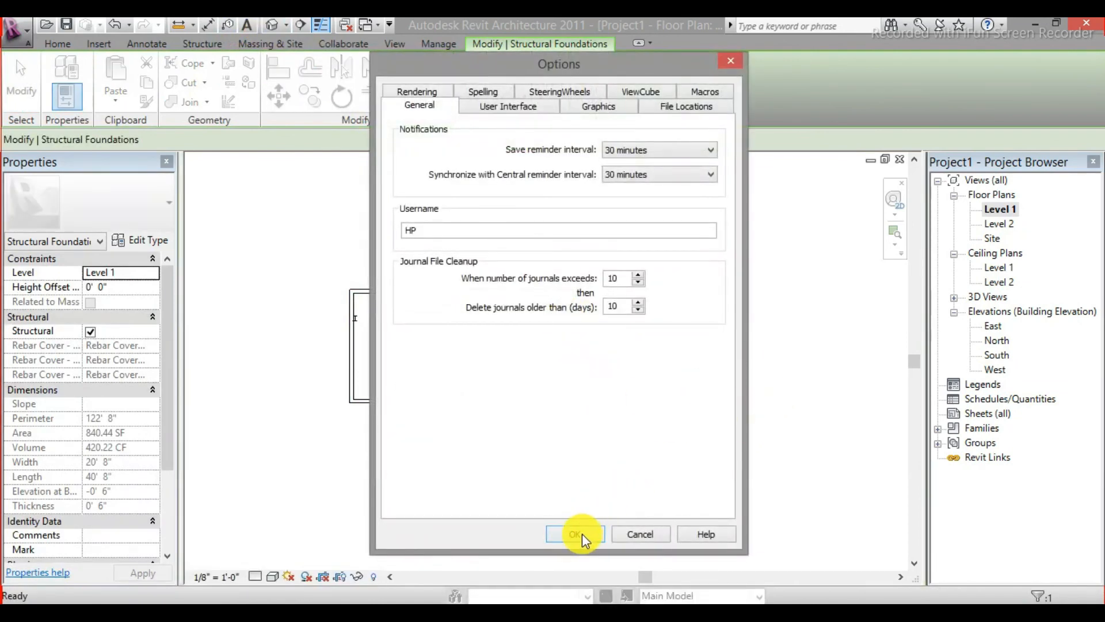
left_click(640, 534)
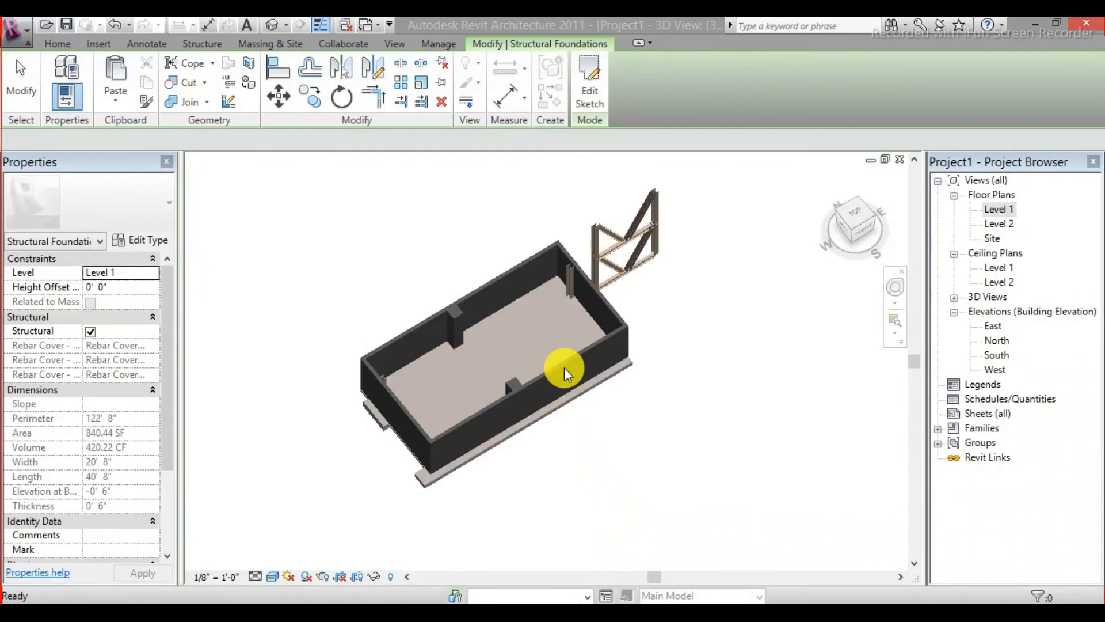
- Examine the new foundation slab in the 3D view from above and from underneath the building
key("Escape")
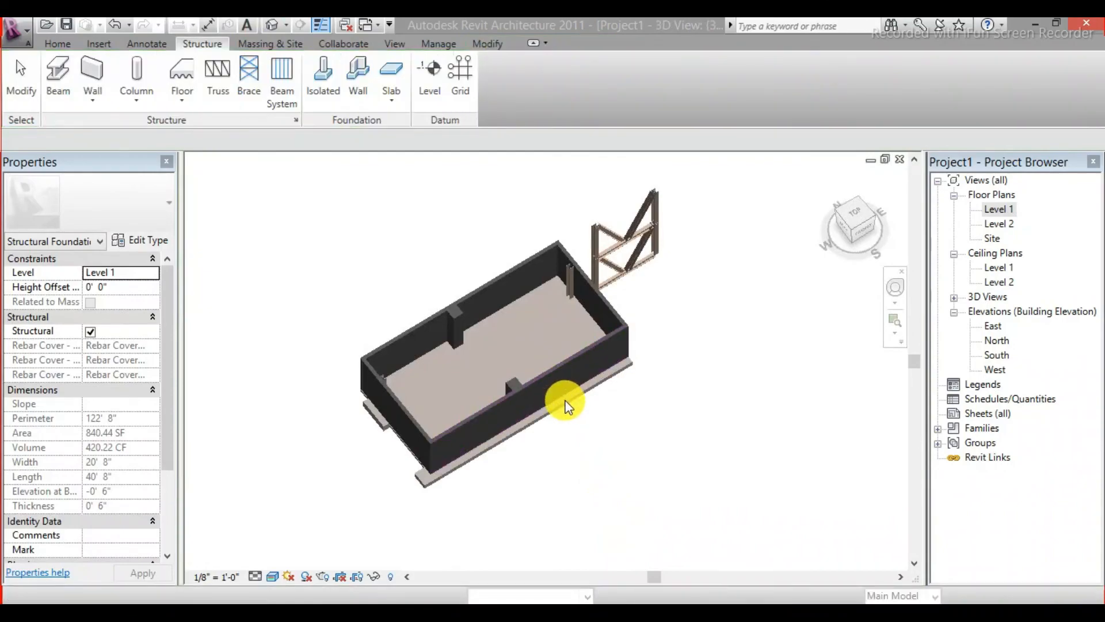
scroll(563, 400, "up", 5)
scroll(351, 405, "up", 10)
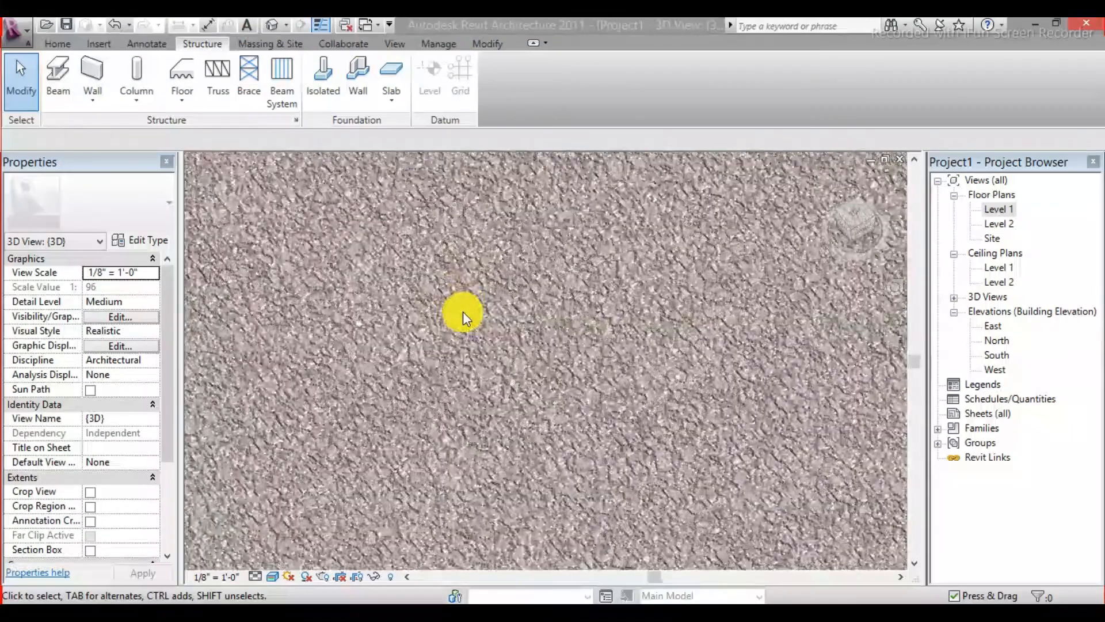
scroll(464, 311, "down", 10)
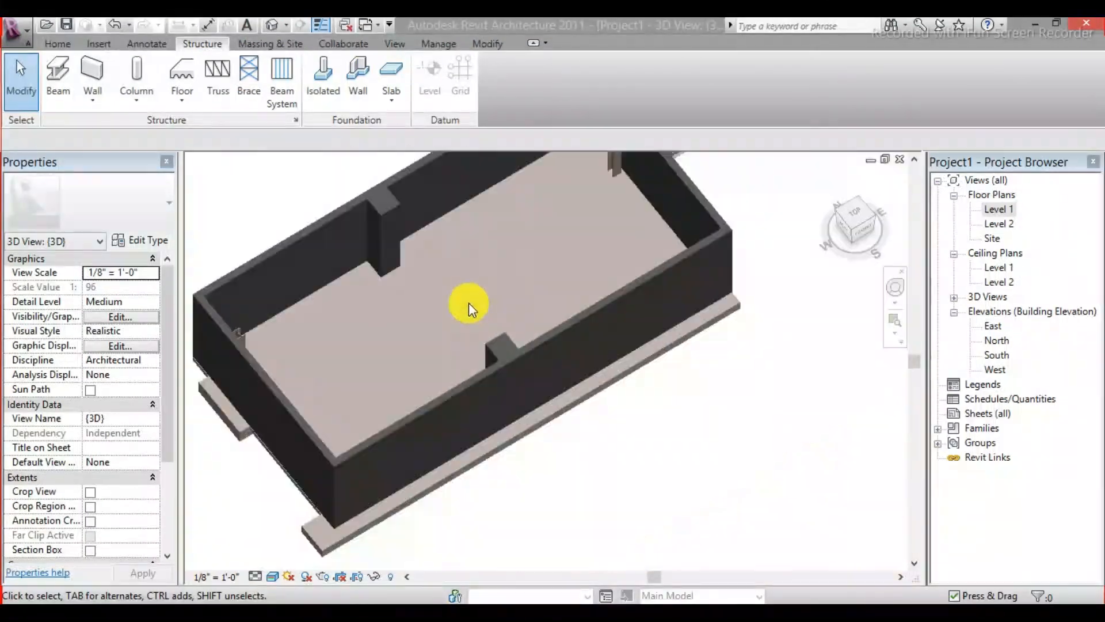
middle_click_drag(469, 301, 521, 247, "shift")
scroll(520, 247, "up", 6)
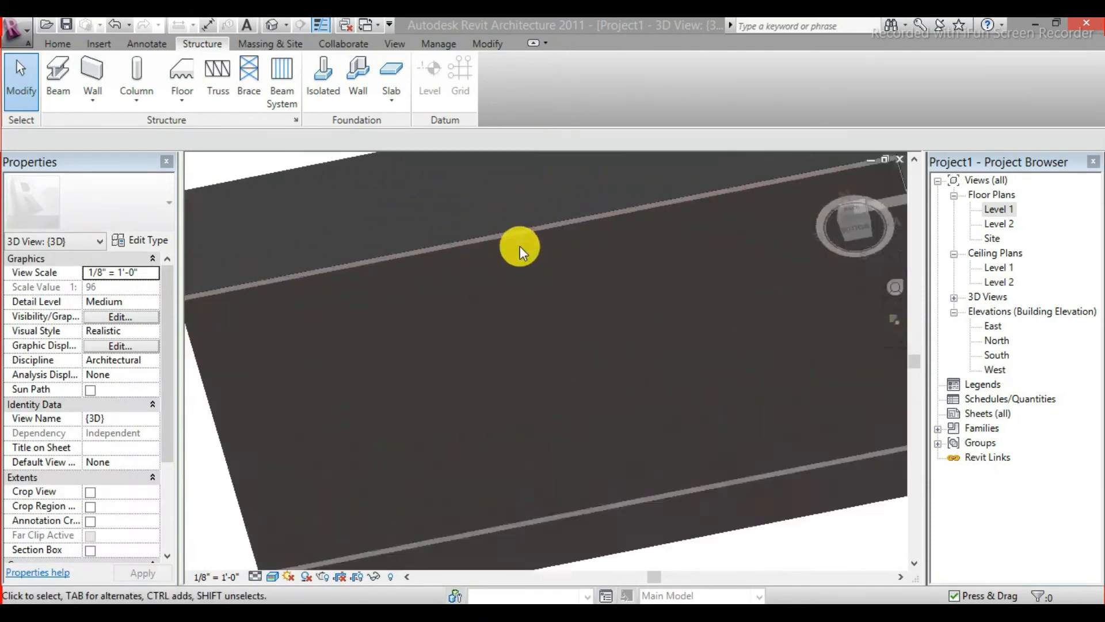
scroll(523, 250, "down", 6)
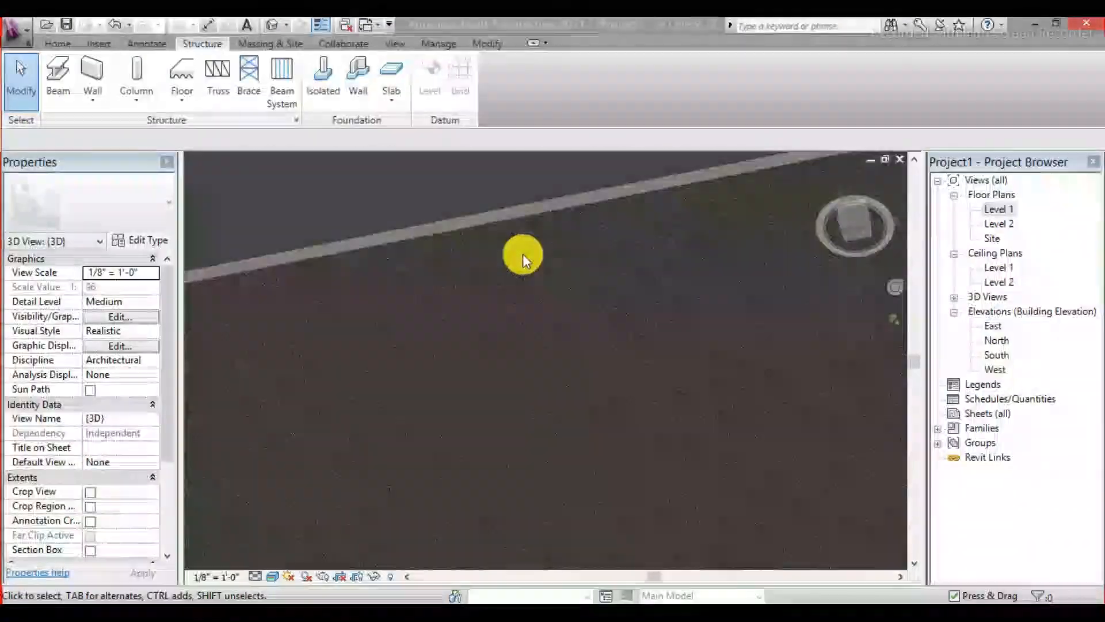
middle_click_drag(588, 233, 440, 415, "shift")
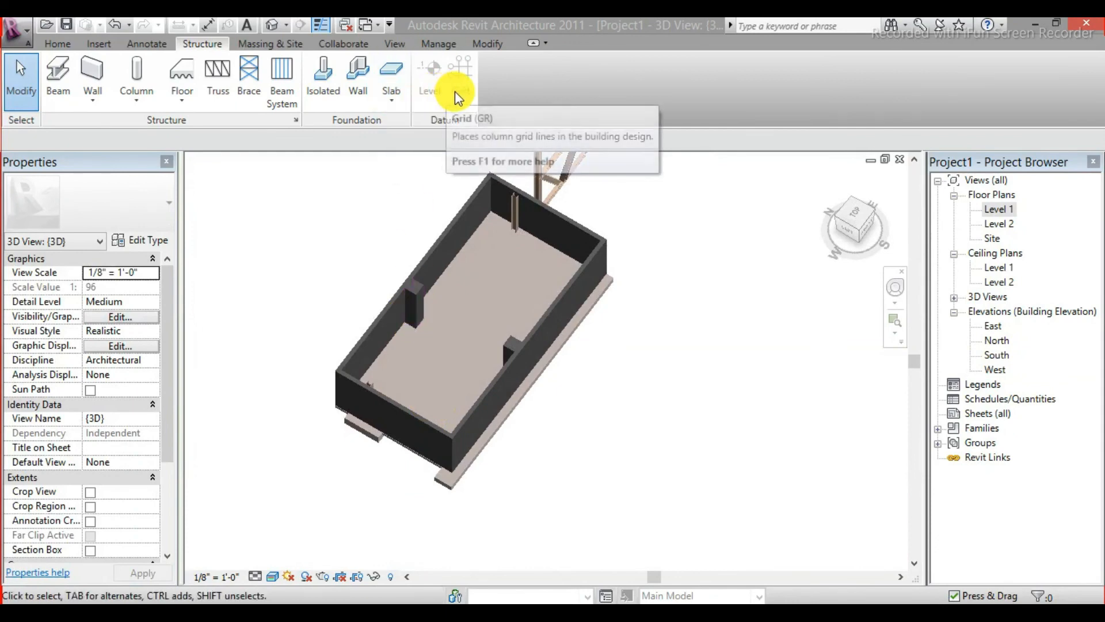
left_click(402, 109)
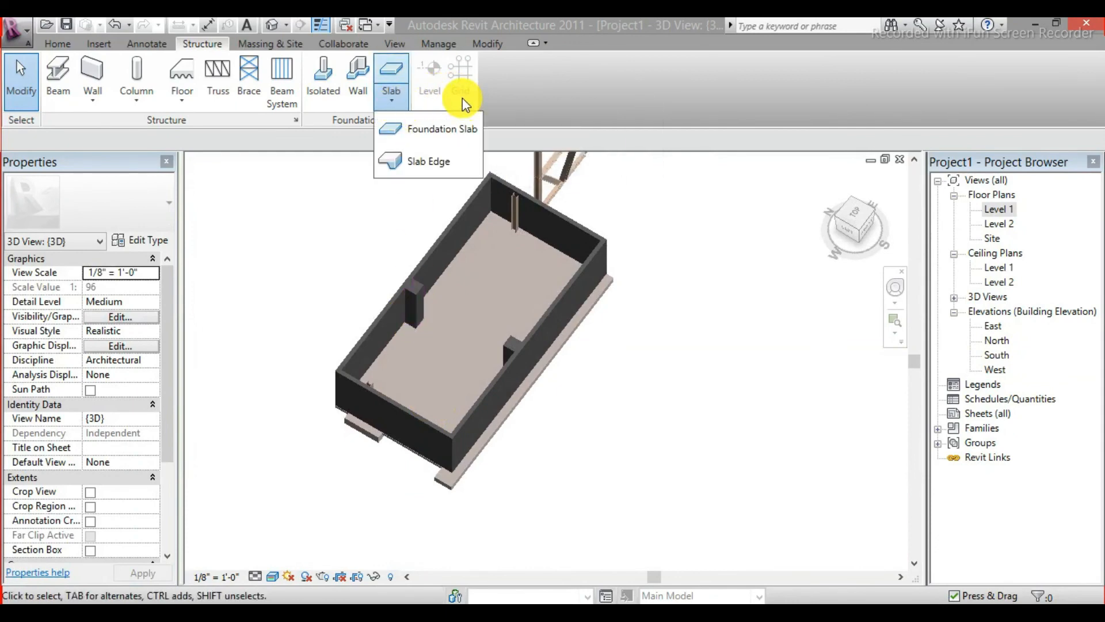
left_click(533, 81)
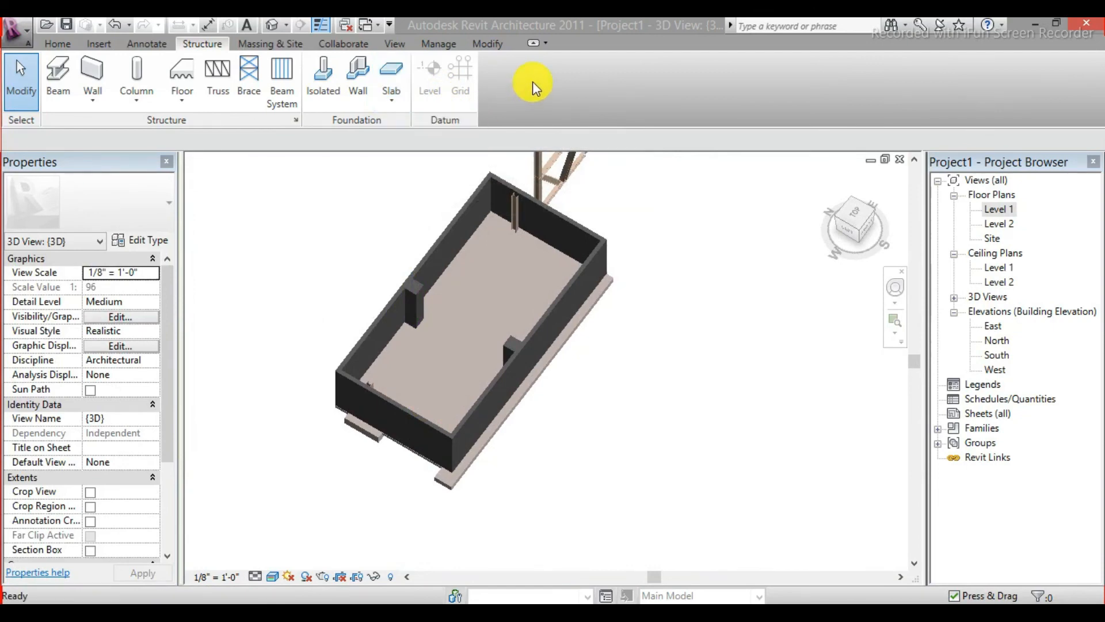